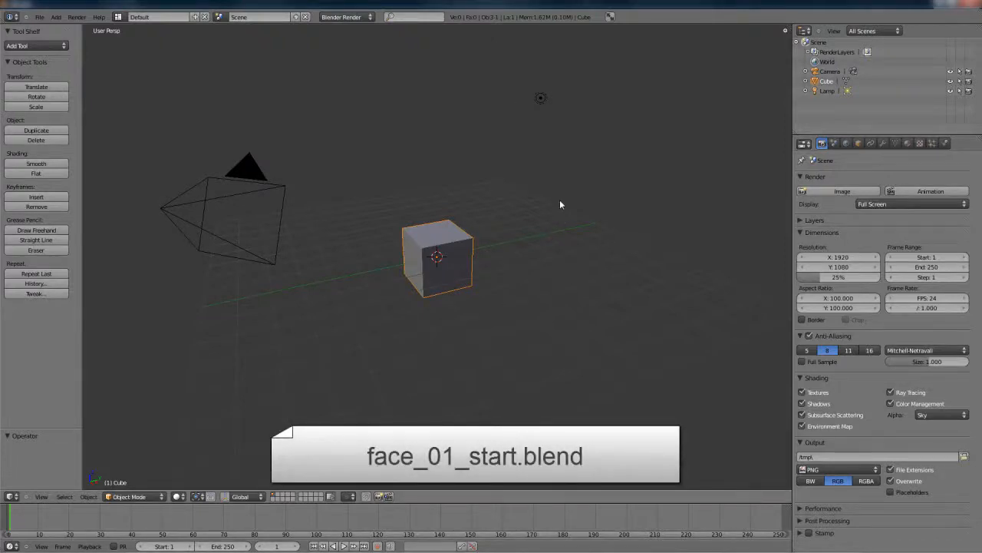
pyautogui.click(802, 144)
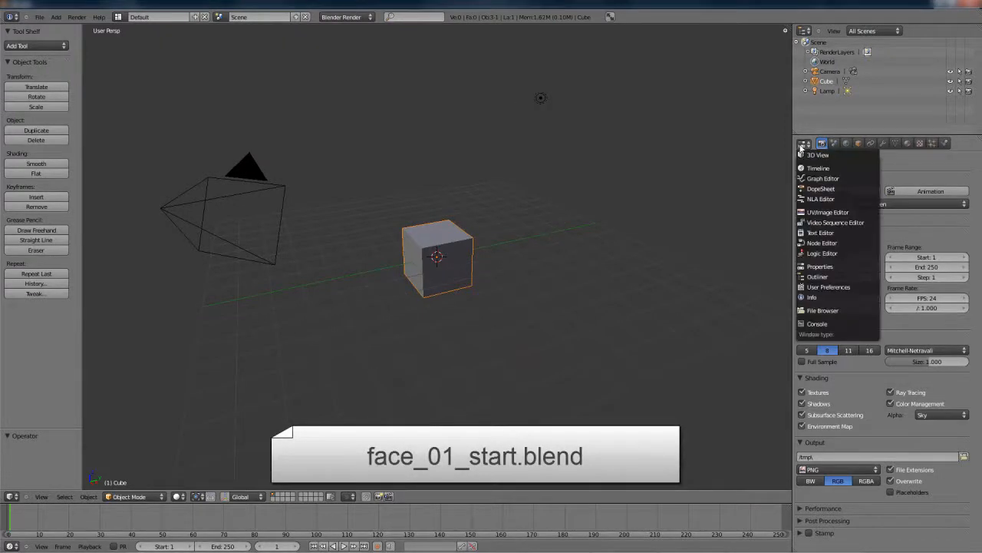
pyautogui.click(828, 212)
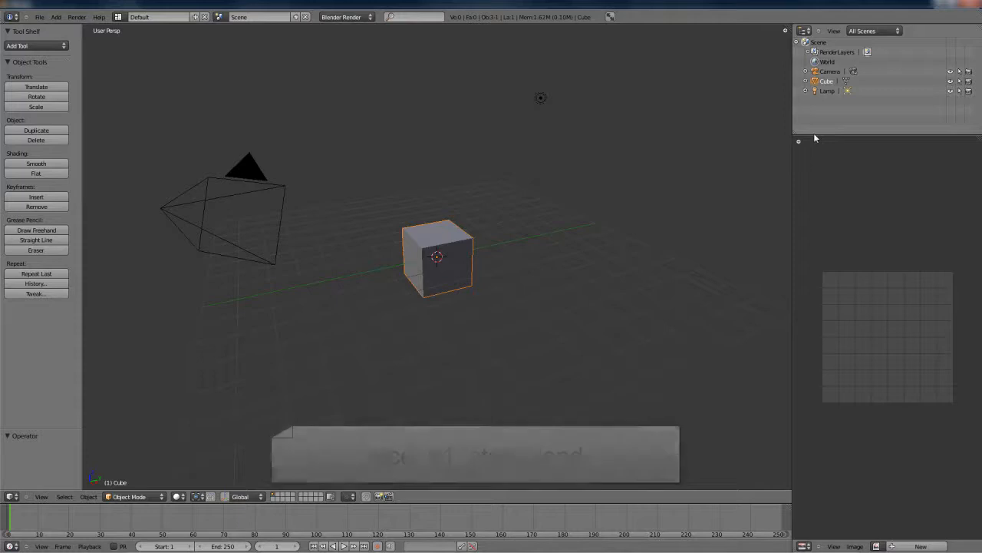
pyautogui.click(804, 546)
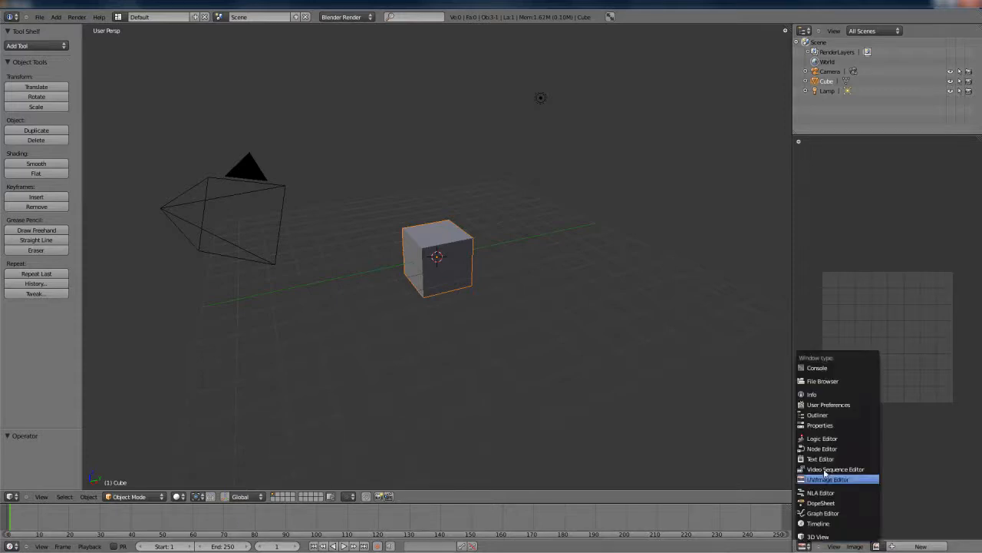
pyautogui.click(827, 425)
# Change the Outliner area to a UV/Image Editor and open Ninja_Concept.png from the Concept folder, framing the ninja's head.
pyautogui.click(804, 31)
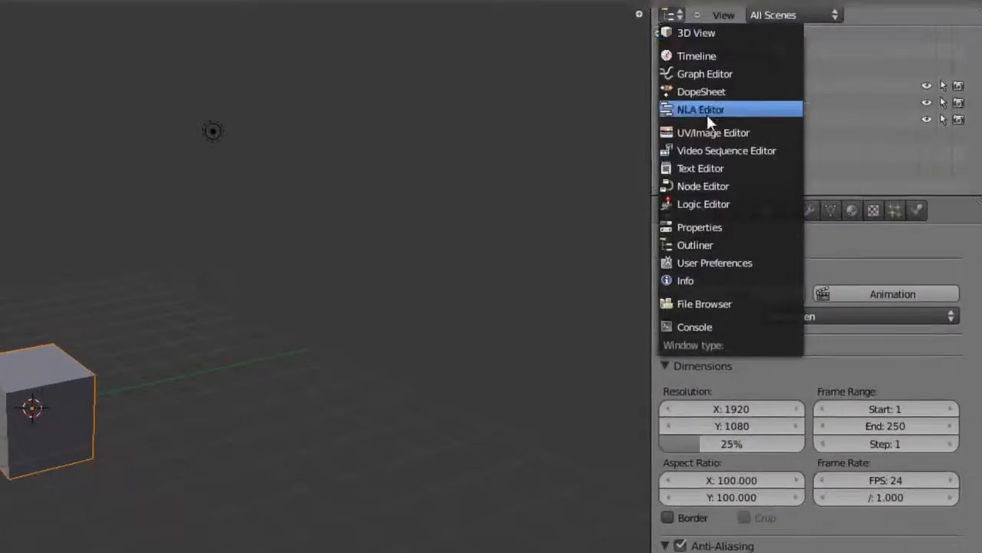
pyautogui.click(713, 132)
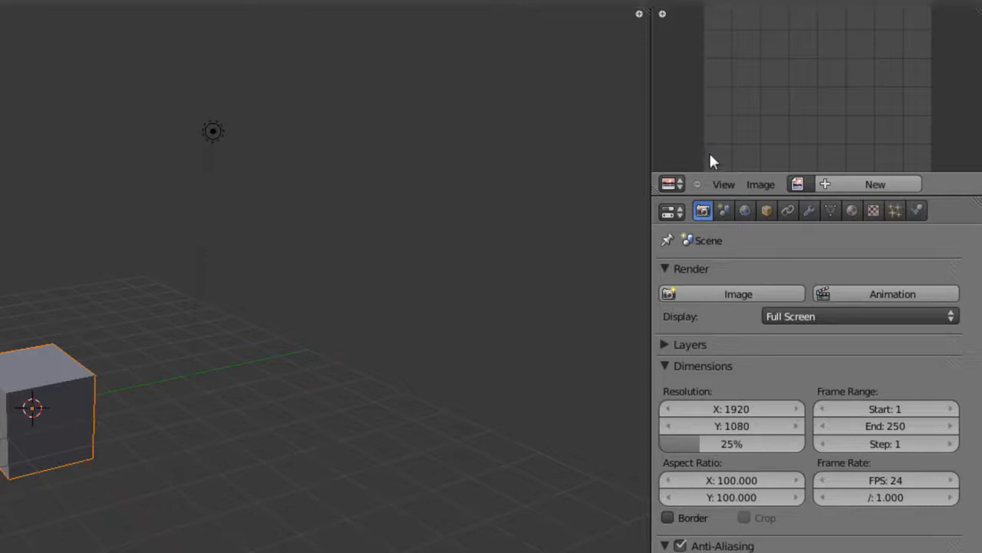
pyautogui.click(760, 184)
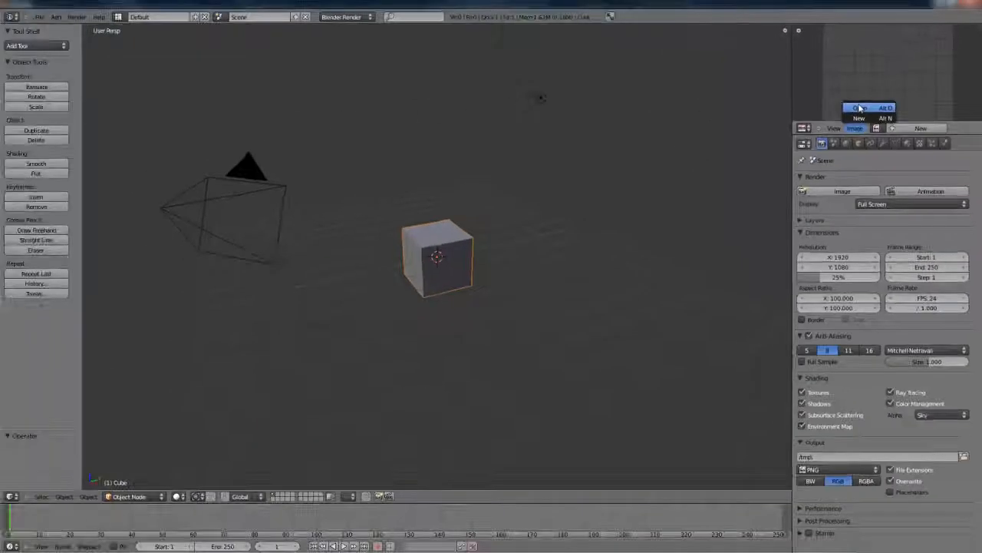
pyautogui.click(768, 148)
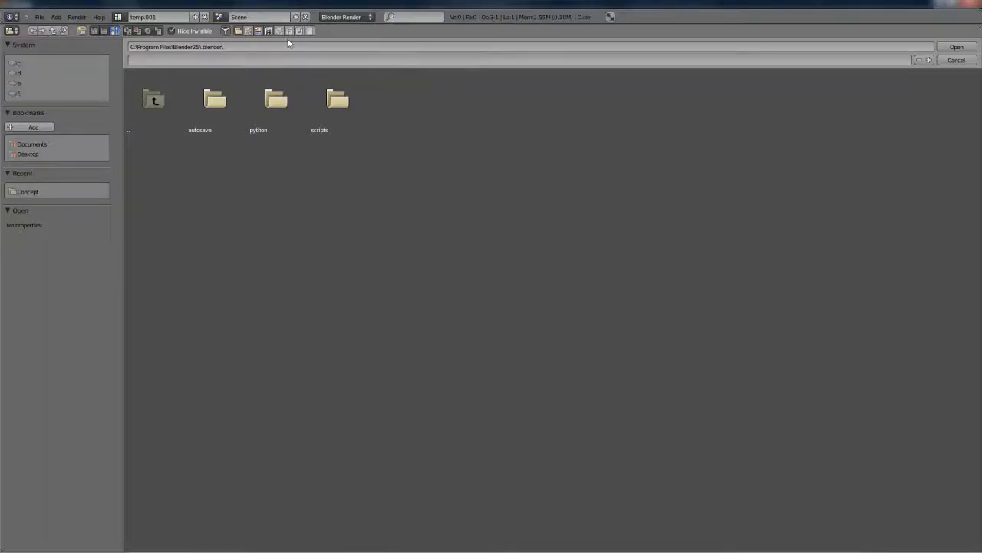
pyautogui.click(28, 191)
pyautogui.click(276, 104)
pyautogui.click(956, 47)
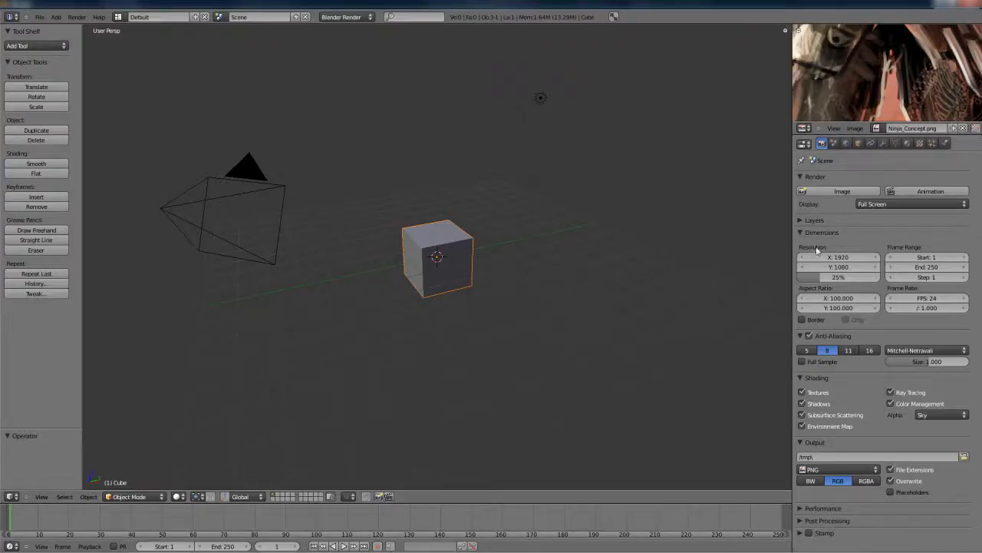
pyautogui.click(854, 131)
pyautogui.moveTo(857, 57)
pyautogui.mouseDown(button='middle')
pyautogui.moveTo(831, 208)
pyautogui.moveTo(850, 121)
pyautogui.moveTo(848, 144)
pyautogui.mouseUp(button='middle')
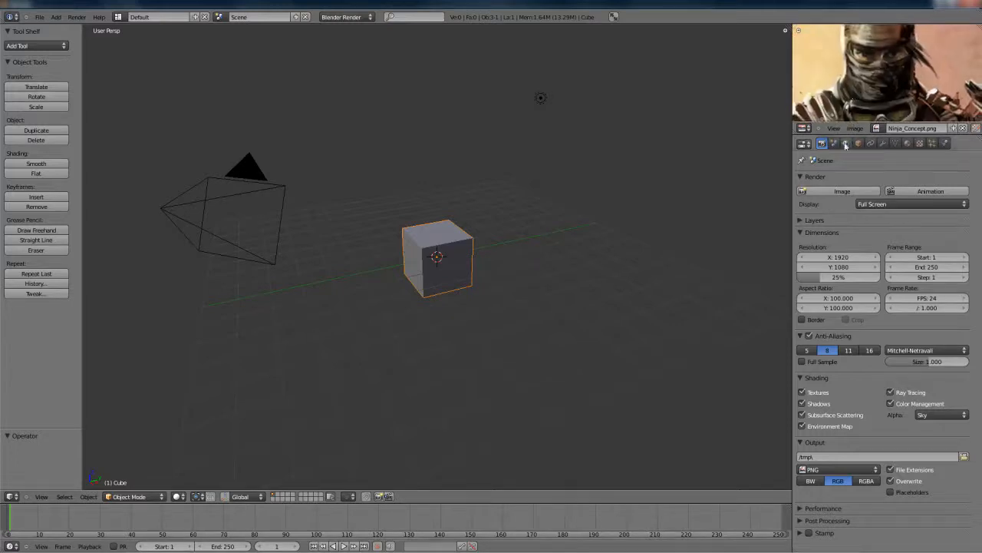
# Open the front portrait free-character-texture-references-man-301.jpg from the plates folder in the image editor.
pyautogui.click(854, 128)
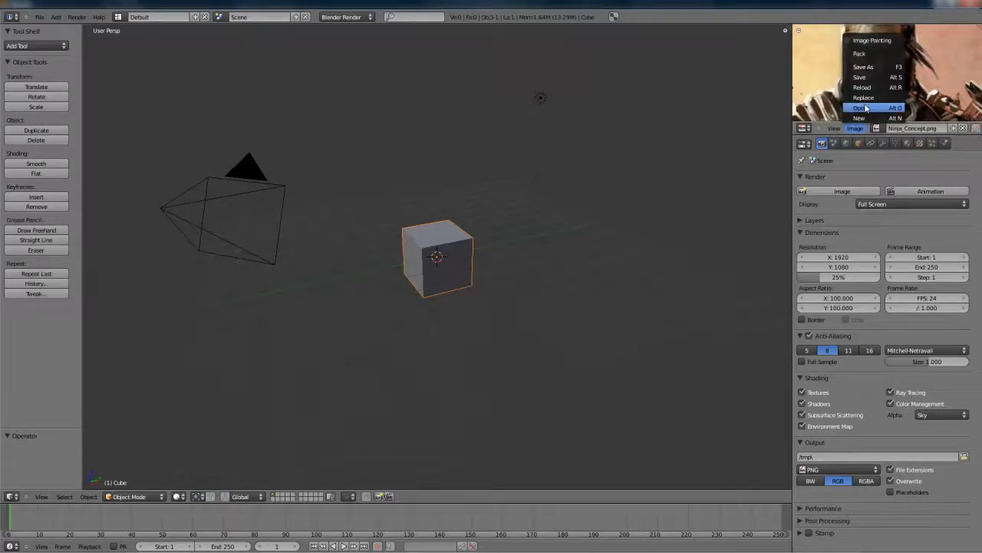
pyautogui.click(864, 103)
pyautogui.click(215, 100)
pyautogui.click(215, 100)
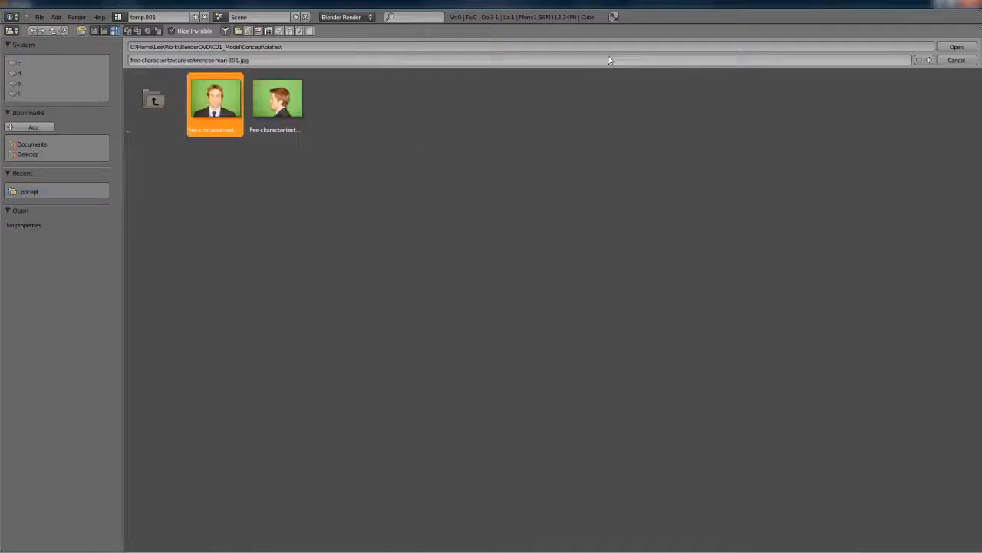
pyautogui.click(938, 47)
# Open the side portrait free-character-texture-references-man-304.jpg from the plates folder in the image editor.
pyautogui.click(854, 128)
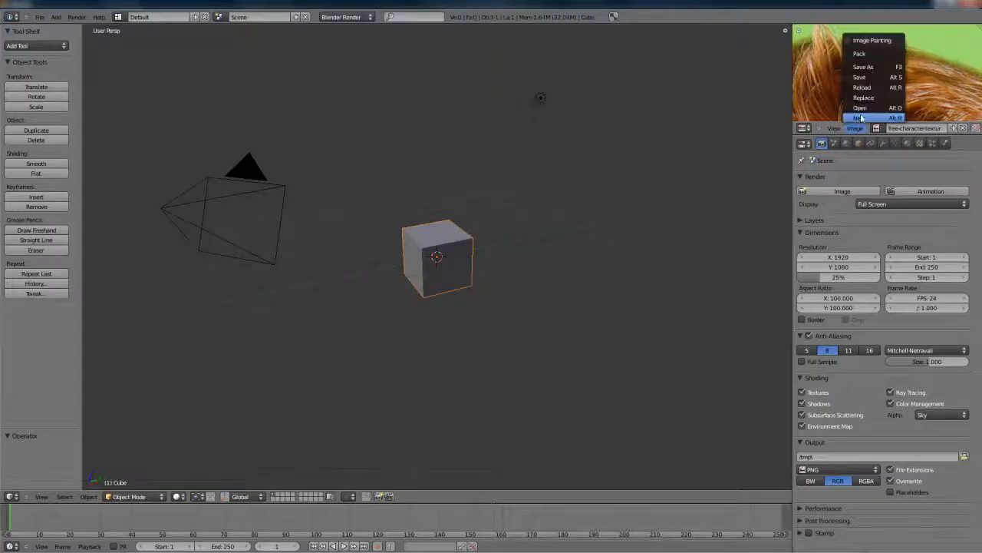
pyautogui.click(860, 112)
pyautogui.click(276, 98)
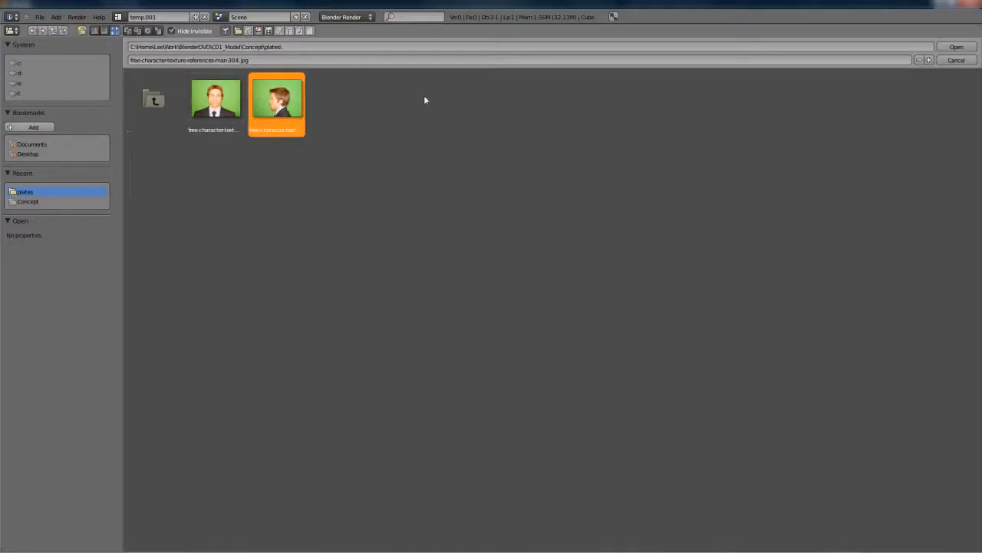
pyautogui.click(956, 47)
# Display Ninja_Concept.png again in the image editor with the masked face framed closely.
pyautogui.click(877, 128)
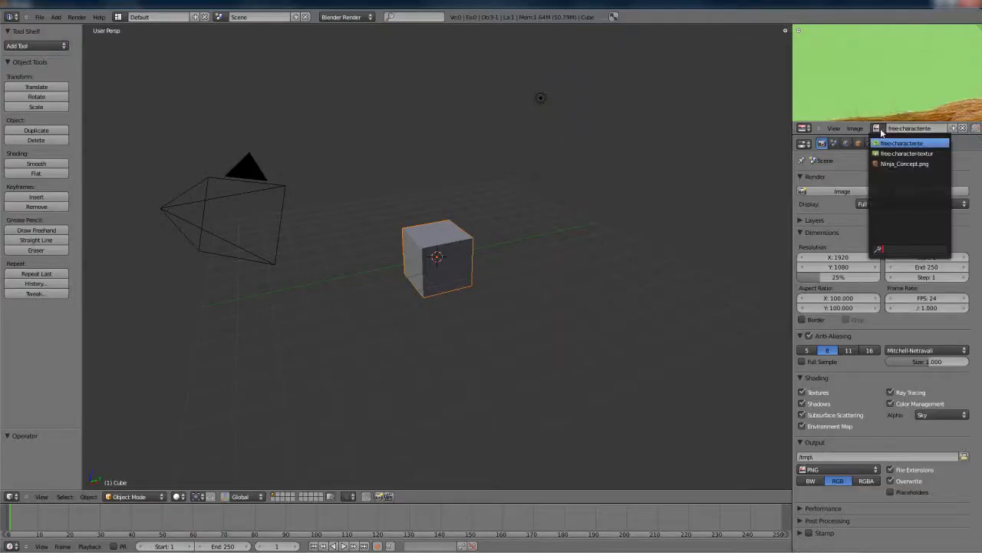
pyautogui.click(886, 163)
pyautogui.scroll(3, 860, 83)
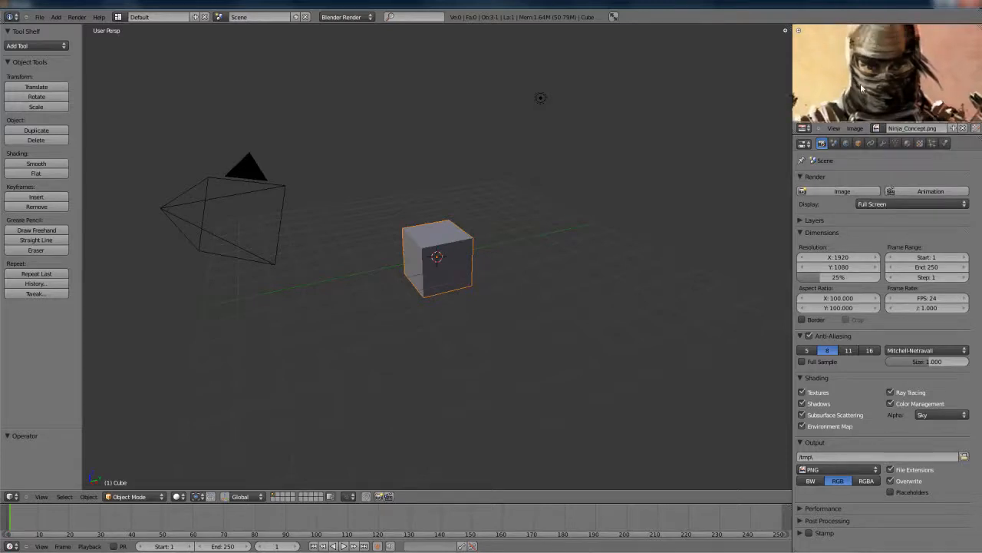
pyautogui.moveTo(861, 85); pyautogui.dragTo(856, 93, button='middle')
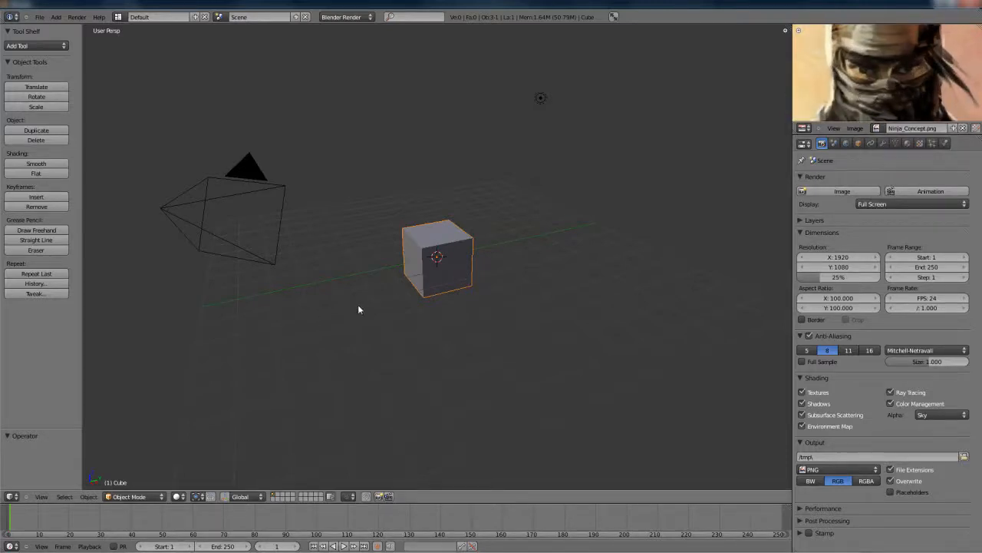
# Hide the tool shelf and split the 3D viewport into two side-by-side views, one front orthographic and one right orthographic.
pyautogui.moveTo(357, 305); pyautogui.dragTo(335, 318, button='middle')
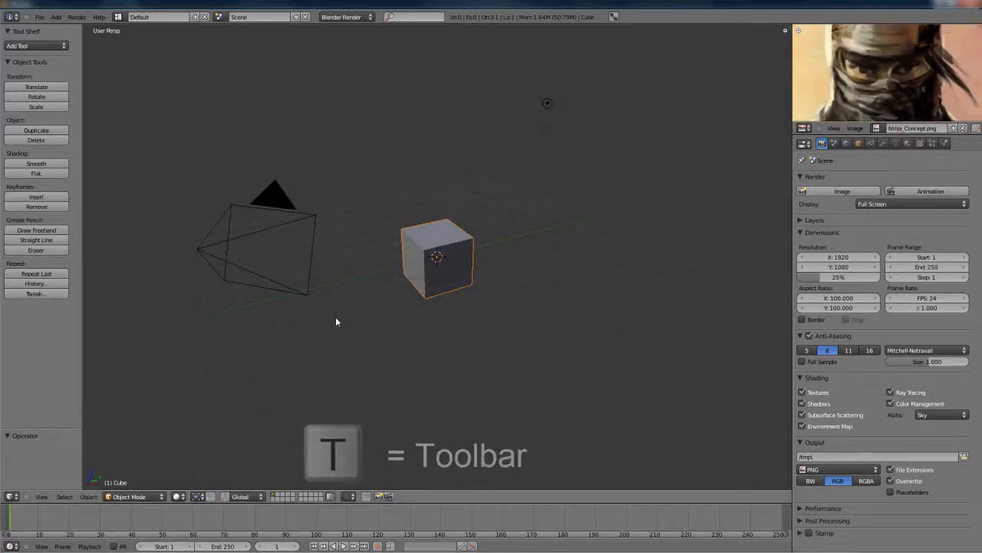
pyautogui.press('t')
pyautogui.moveTo(9, 497); pyautogui.dragTo(463, 482)
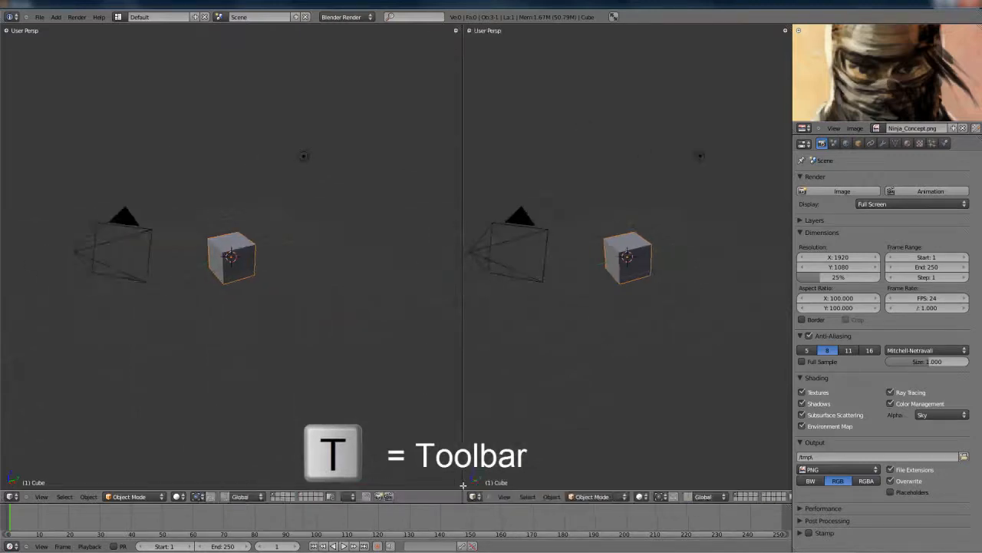
pyautogui.press('KP_3')
pyautogui.press('KP_1')
pyautogui.press('KP_5')
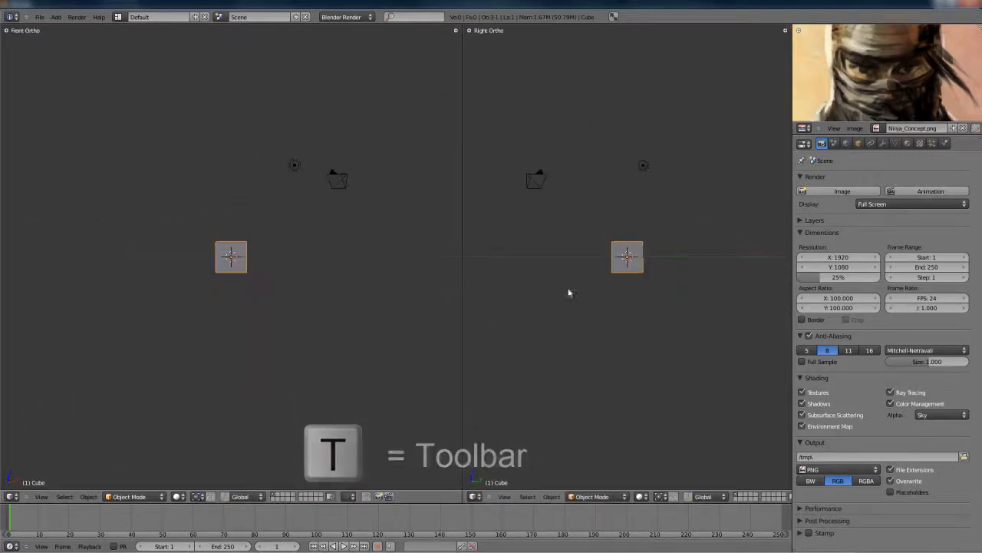
pyautogui.press('KP_5')
# Delete all objects in the scene, including the cube, camera and lamp.
pyautogui.press('a')
pyautogui.press('x')
pyautogui.click(266, 281)
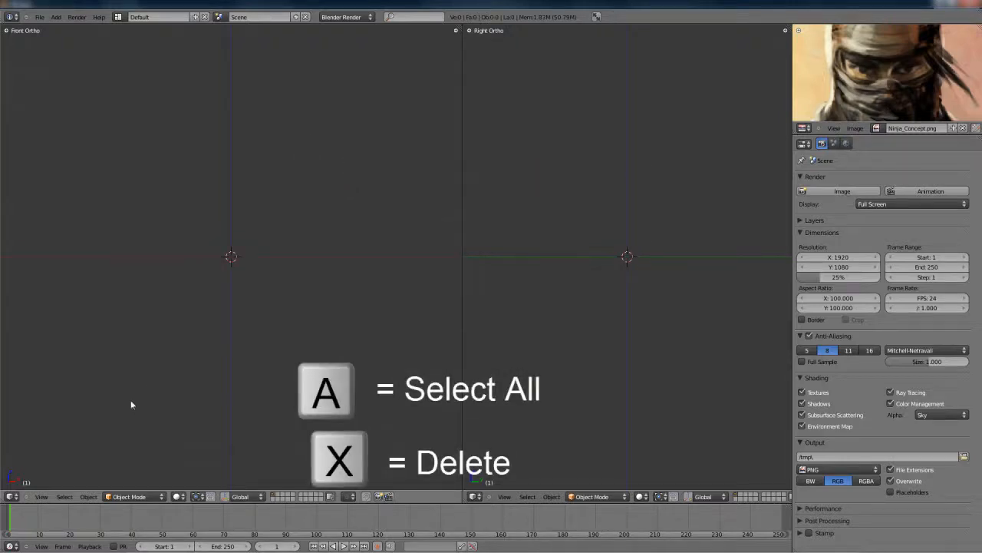
# Enable a background image in the front view and assign the front-facing portrait to it.
pyautogui.press('n')
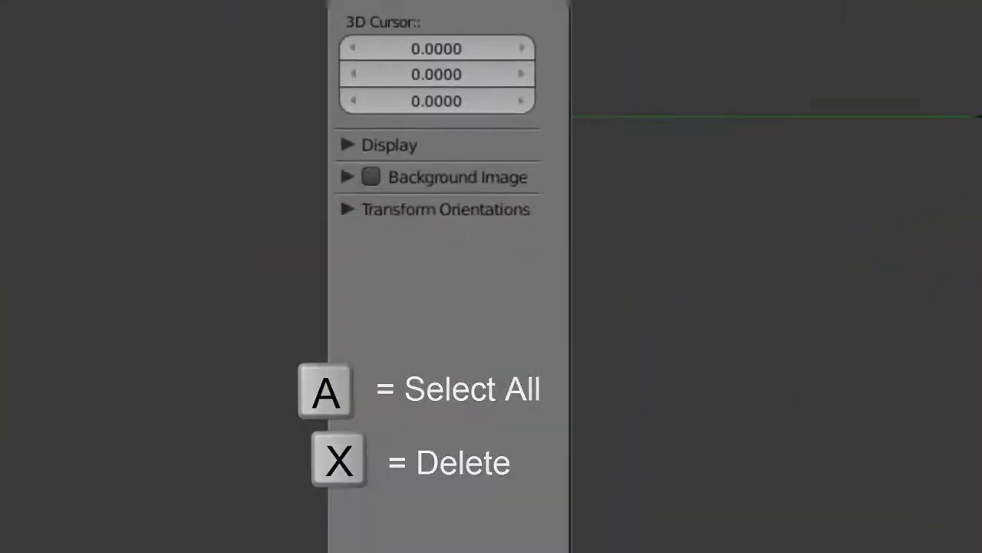
pyautogui.click(346, 177)
pyautogui.click(370, 177)
pyautogui.click(382, 198)
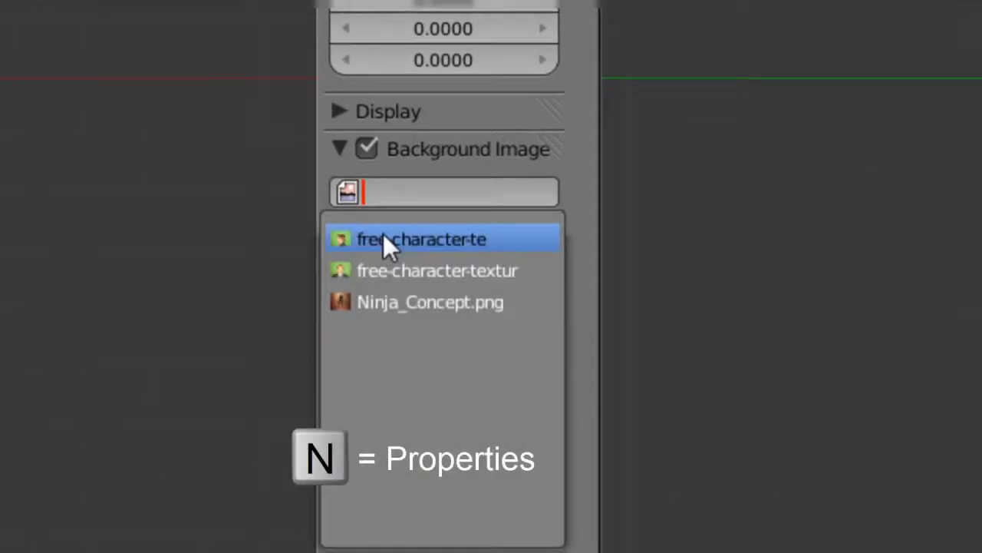
pyautogui.click(377, 268)
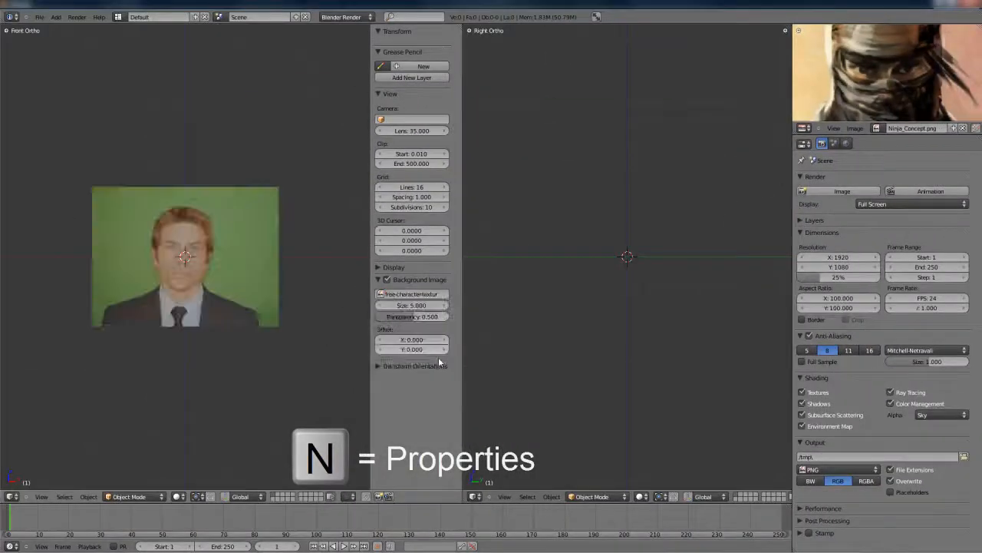
# Enable a background image in the right view using the side portrait, and hide the properties sidebars in both views.
pyautogui.press('n')
pyautogui.click(707, 279)
pyautogui.click(716, 280)
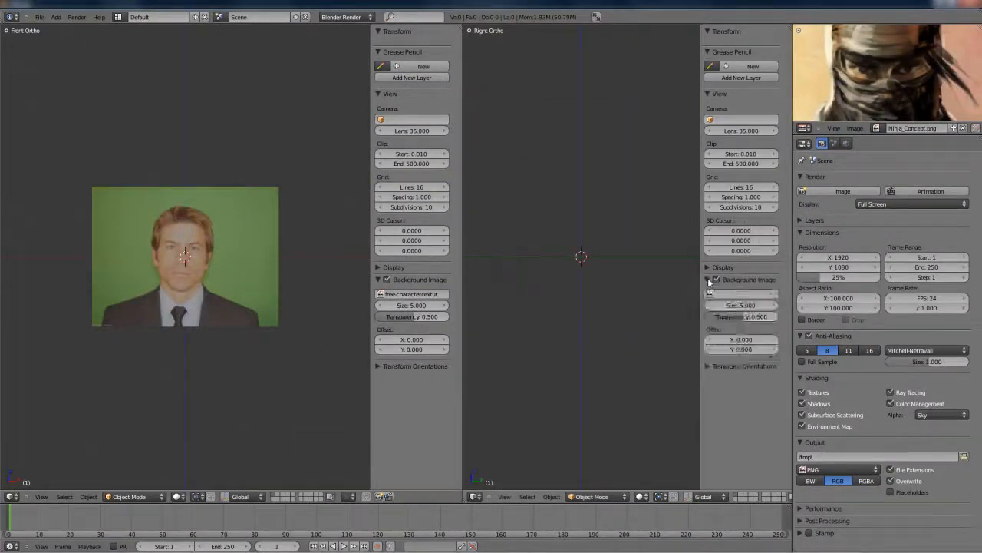
pyautogui.click(710, 293)
pyautogui.click(730, 312)
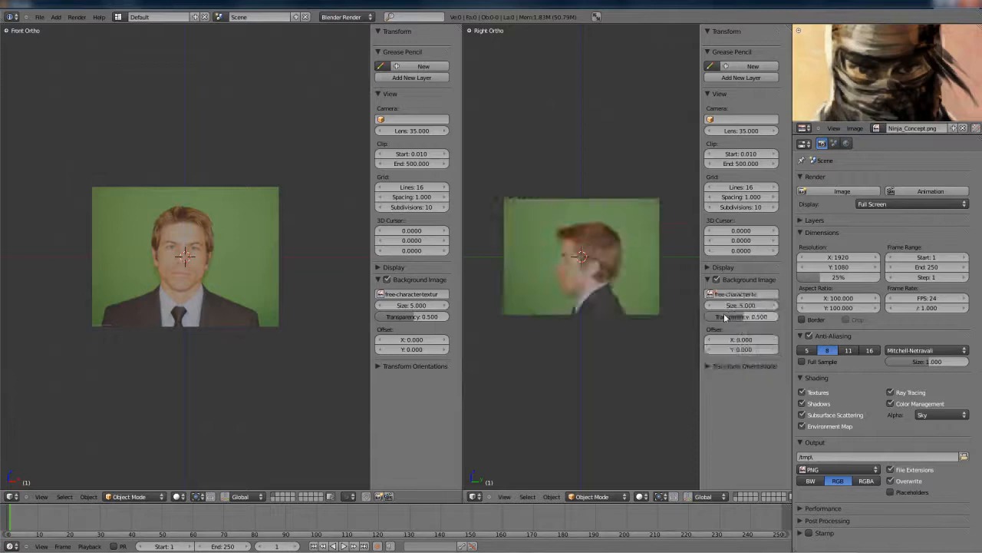
pyautogui.press('n')
pyautogui.press('n')
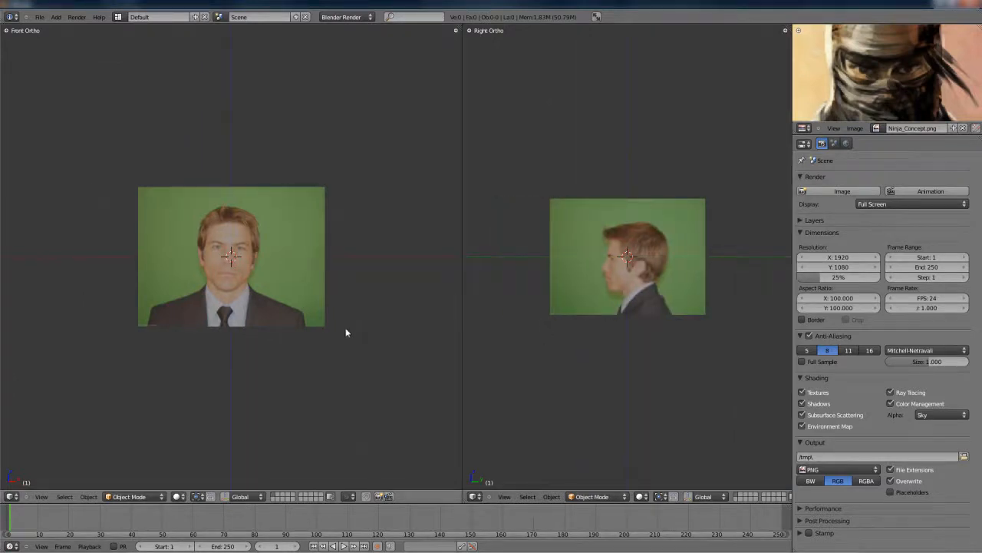
# Add a plane mesh at the 3D cursor and scale it up about 2.6 times so it is wider than the head.
pyautogui.scroll(2, 274, 319)
pyautogui.scroll(2, 543, 344)
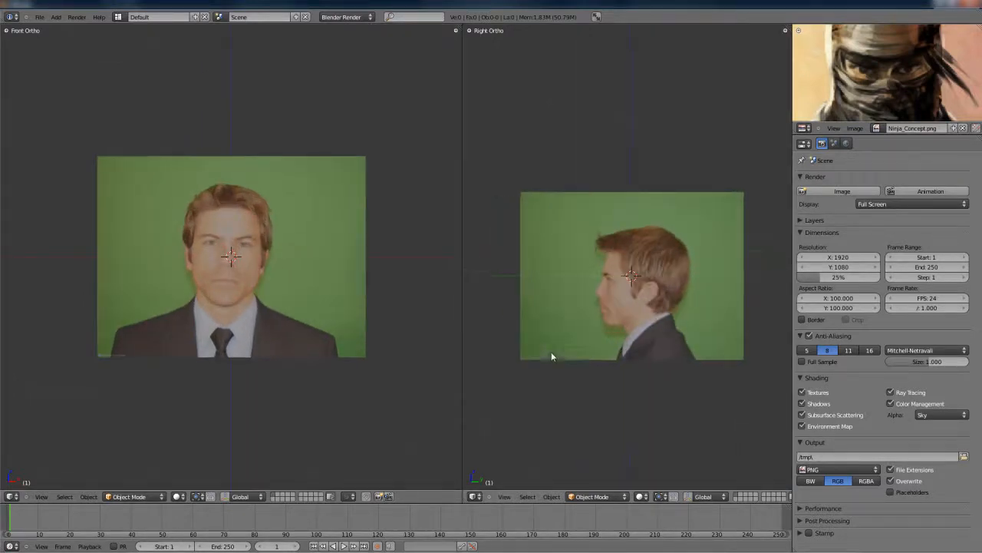
pyautogui.keyDown('shift'); pyautogui.moveTo(564, 347); pyautogui.dragTo(567, 346, button='middle'); pyautogui.keyUp('shift')
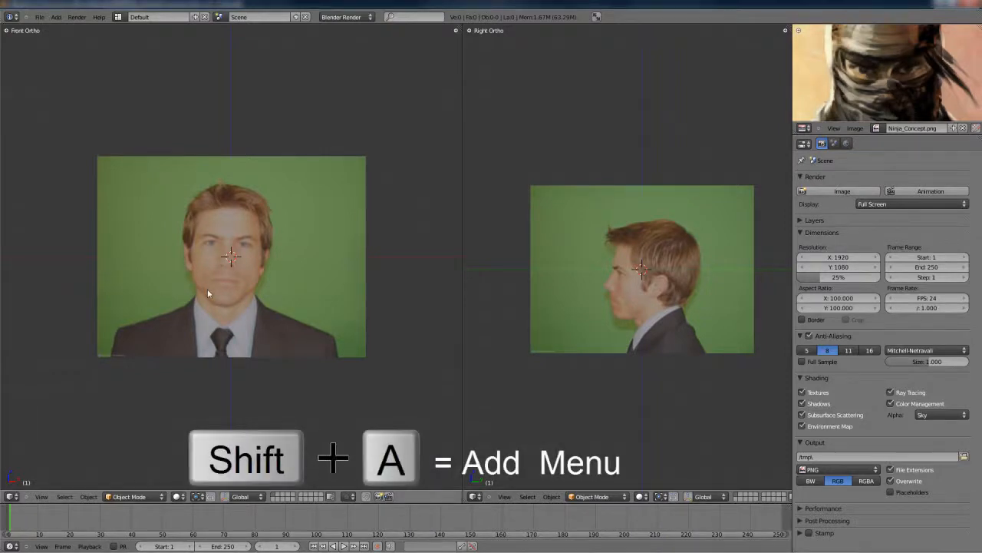
pyautogui.hotkey('shift', 'a')
pyautogui.moveTo(219, 285)
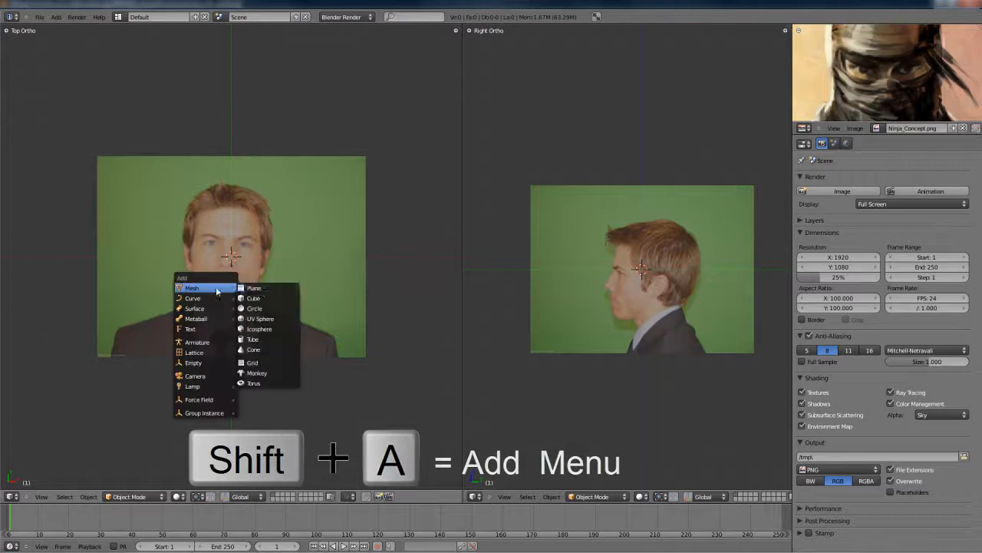
pyautogui.click(257, 284)
pyautogui.press('s')
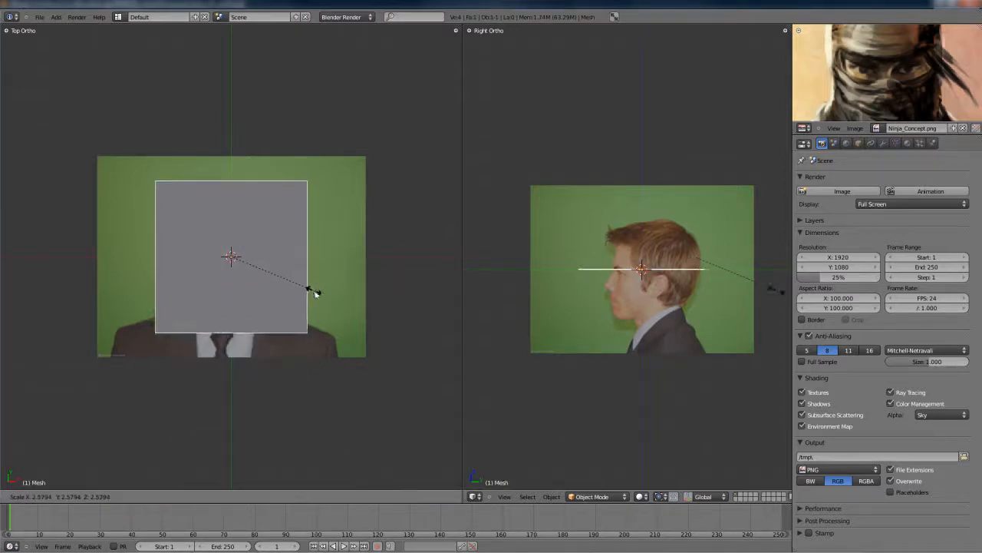
pyautogui.click(318, 292)
# In front view, move the plane up along the Z axis by about 0.44 to the eye line of the portrait.
pyautogui.press('KP_1')
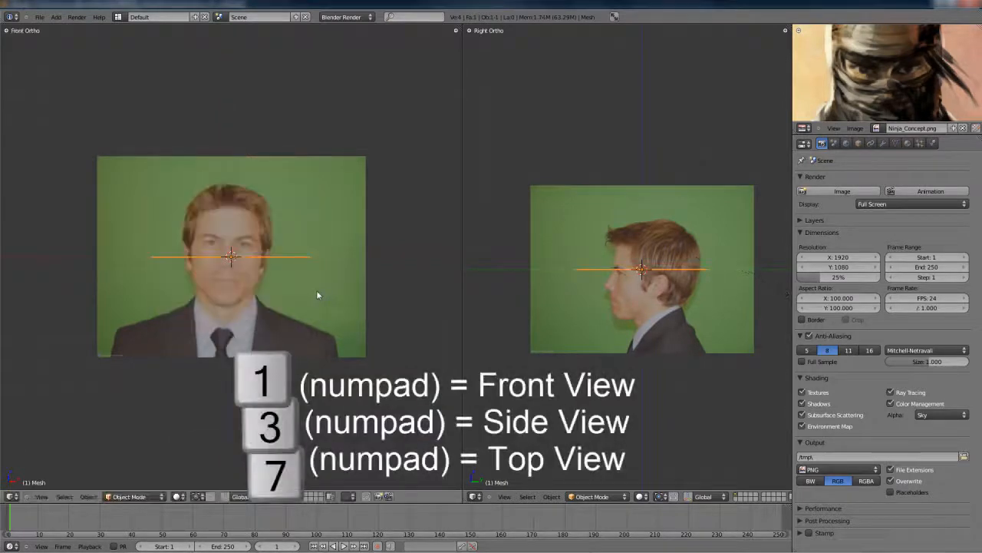
pyautogui.scroll(6, 308, 290)
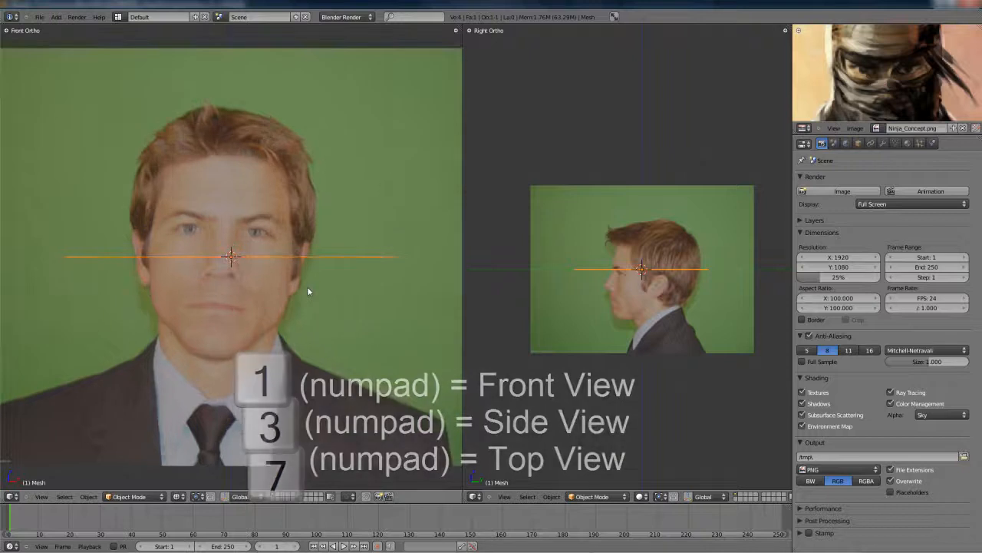
pyautogui.press('g')
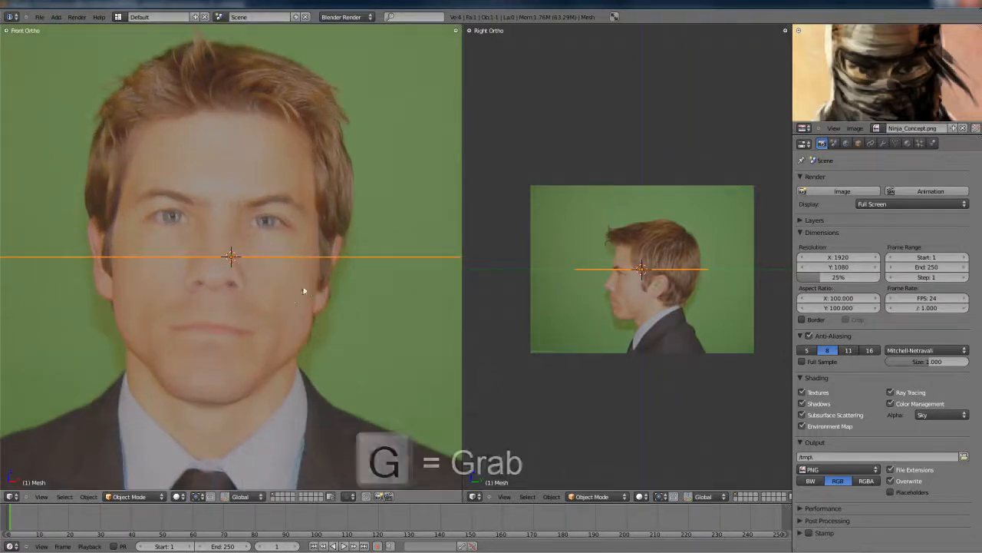
pyautogui.press('z')
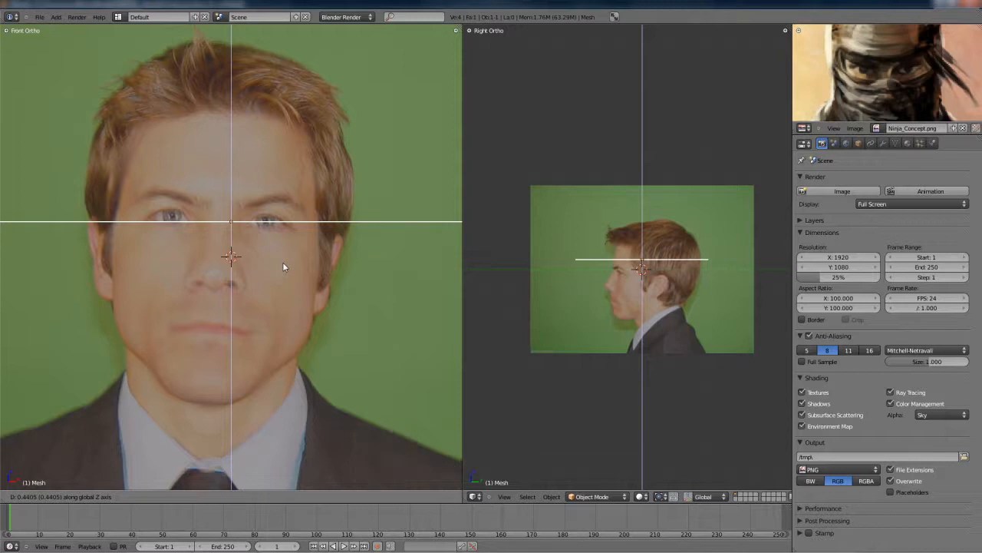
pyautogui.click(282, 262)
pyautogui.scroll(-2, 282, 261)
pyautogui.scroll(2, 282, 267)
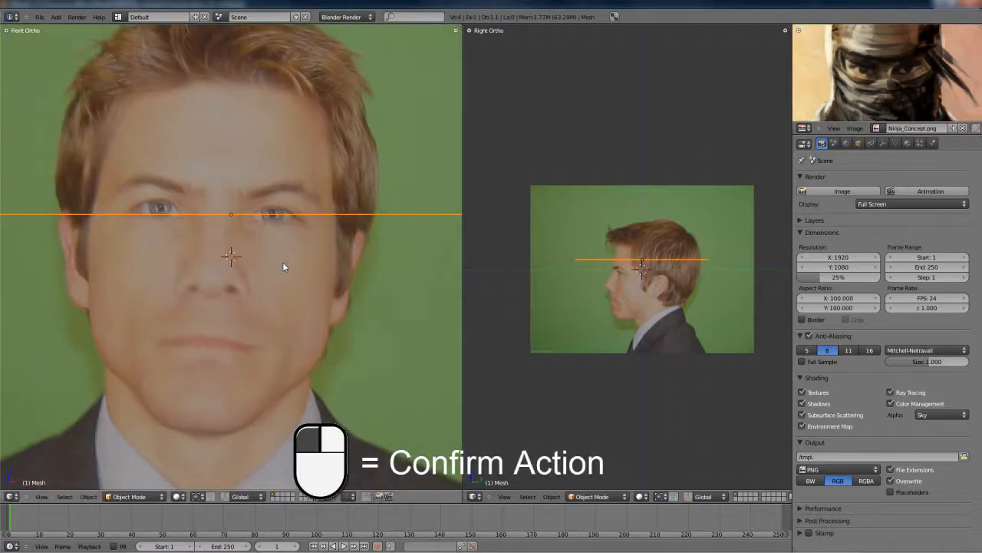
# Duplicate the guide plane down the Z axis by about 0.86 to the base of the nose, and display both views in wireframe.
pyautogui.scroll(4, 571, 289)
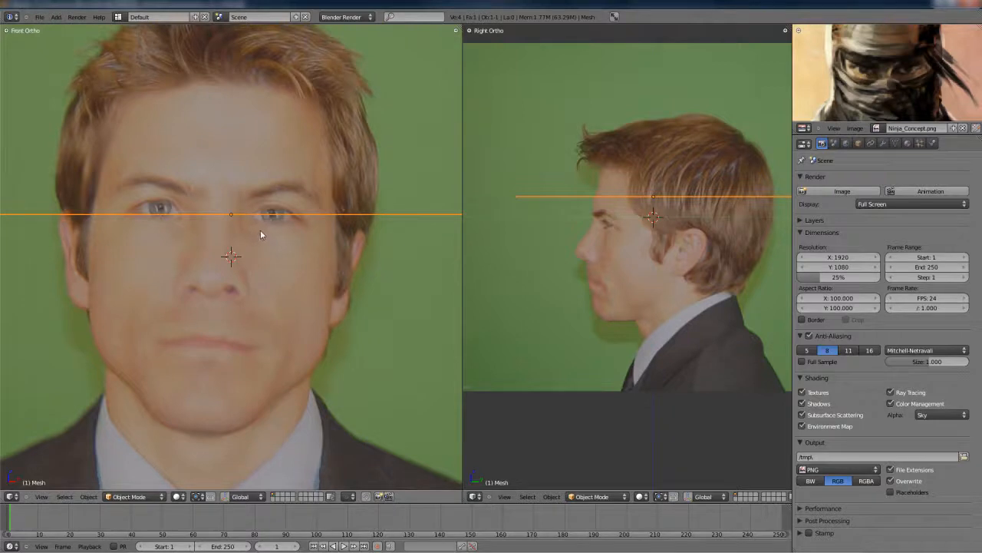
pyautogui.hotkey('shift', 'd')
pyautogui.press('z')
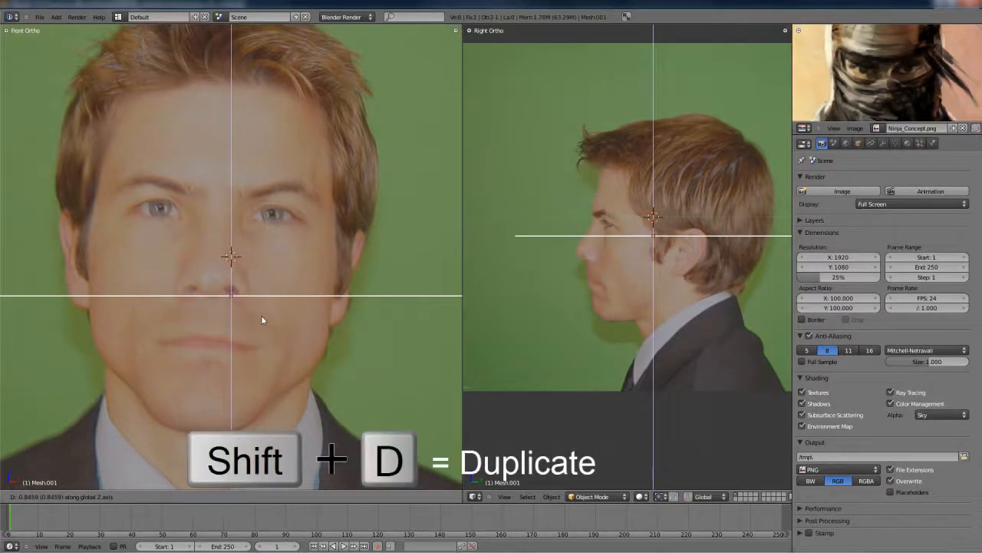
pyautogui.click(261, 317)
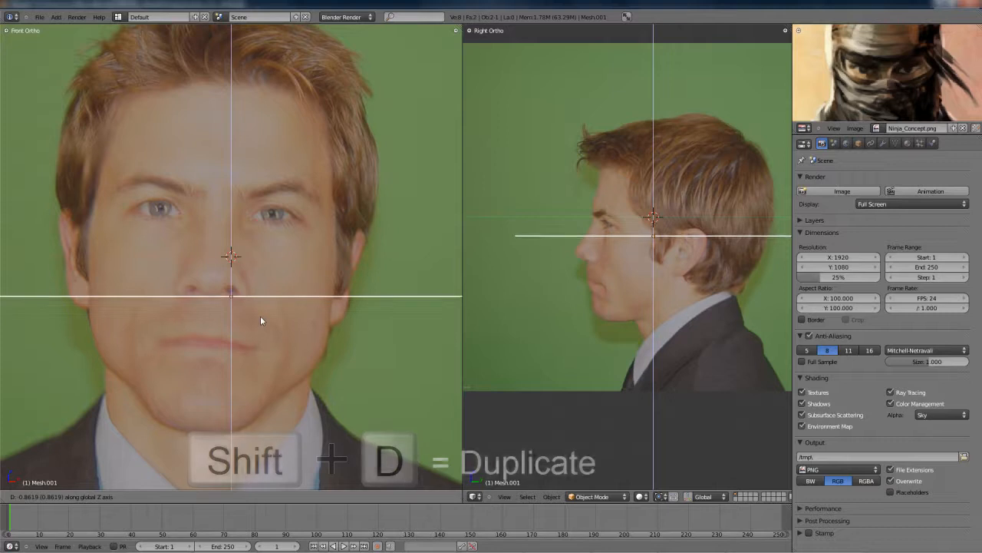
pyautogui.press('z')
pyautogui.press('z')
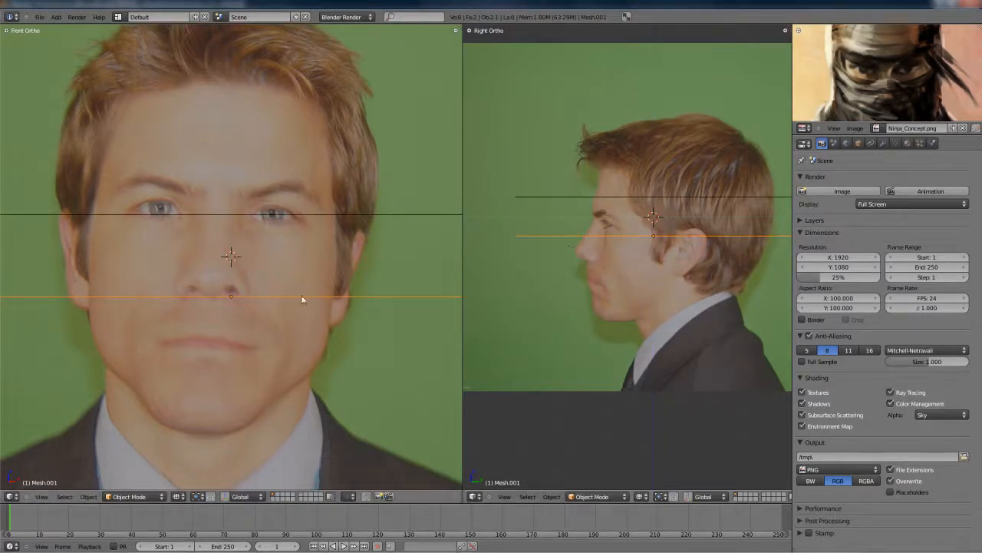
# Duplicate the nose guide plane and lower the copy along the Z axis by about 0.52 to the mouth line of the front portrait.
pyautogui.scroll(-2, 617, 301)
pyautogui.keyDown('shift'); pyautogui.moveTo(288, 304); pyautogui.dragTo(287, 278, button='middle'); pyautogui.keyUp('shift')
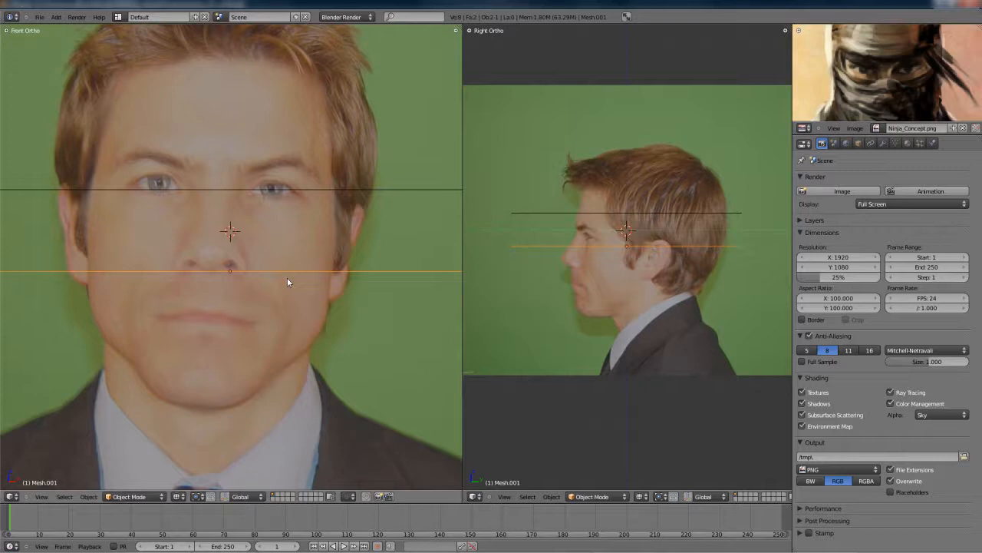
pyautogui.hotkey('shift', 'd')
pyautogui.press('z')
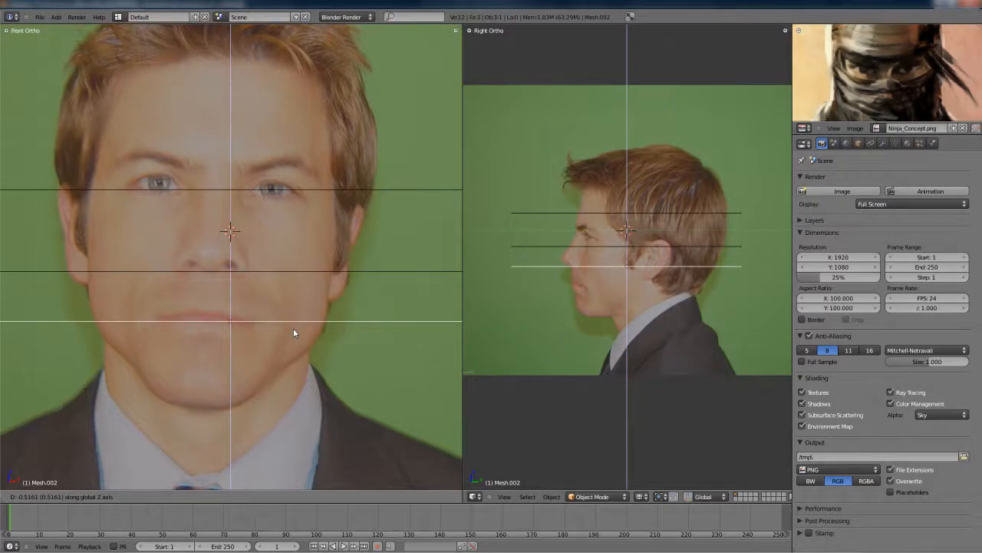
pyautogui.click(294, 332)
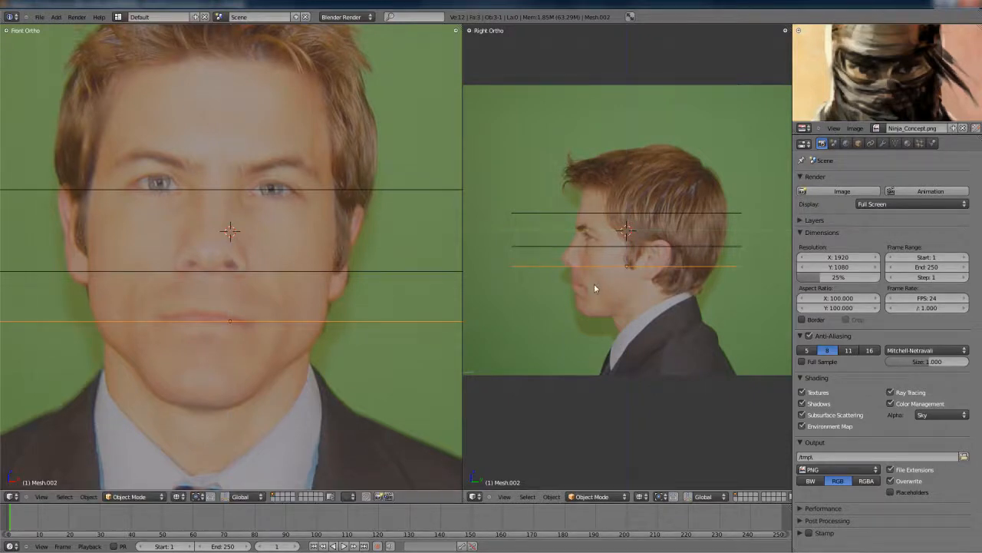
# Show the right view's properties and set its background image to size 4.3 with a Y offset of 0.6.
pyautogui.keyDown('shift'); pyautogui.moveTo(578, 303); pyautogui.dragTo(585, 309, button='middle'); pyautogui.keyUp('shift')
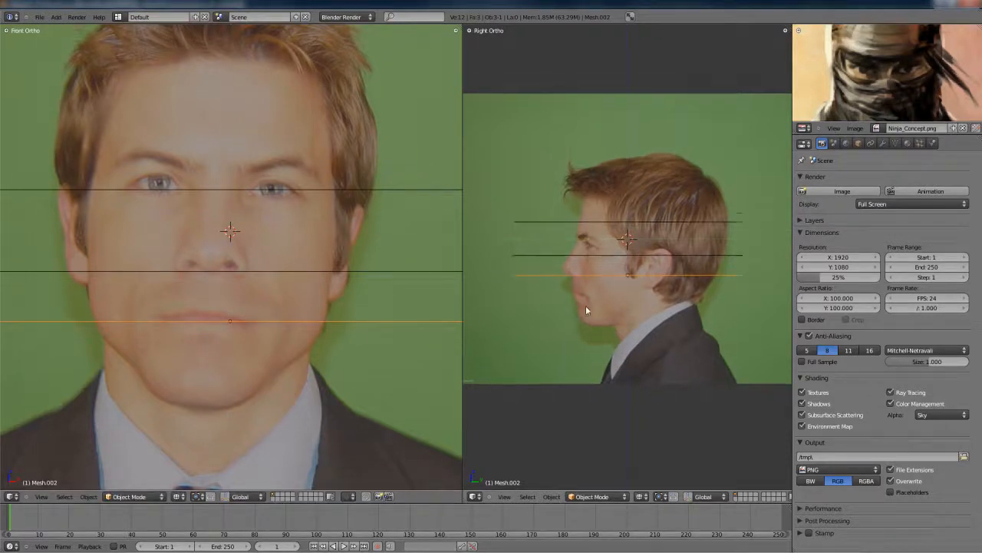
pyautogui.press('n')
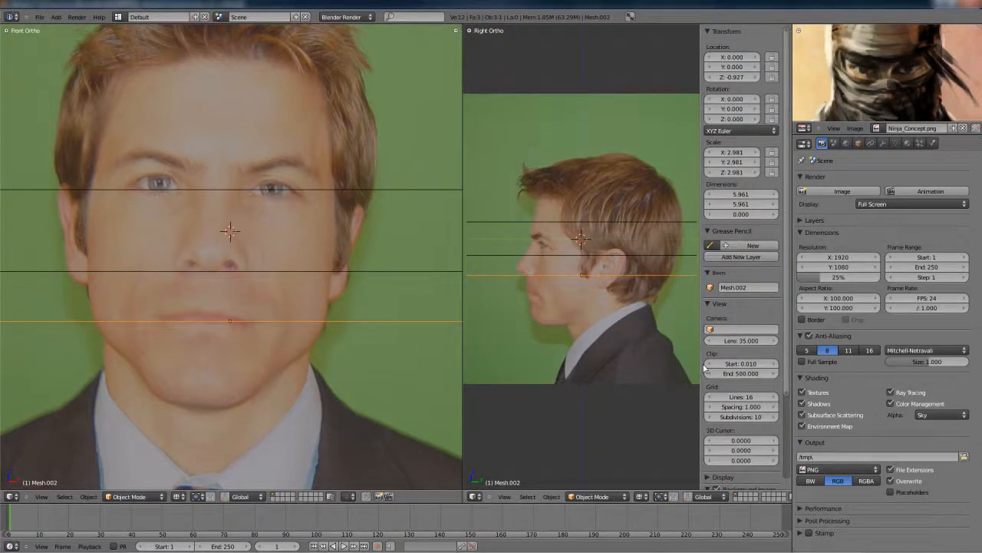
pyautogui.scroll(-1, 723, 325)
pyautogui.scroll(-4, 723, 326)
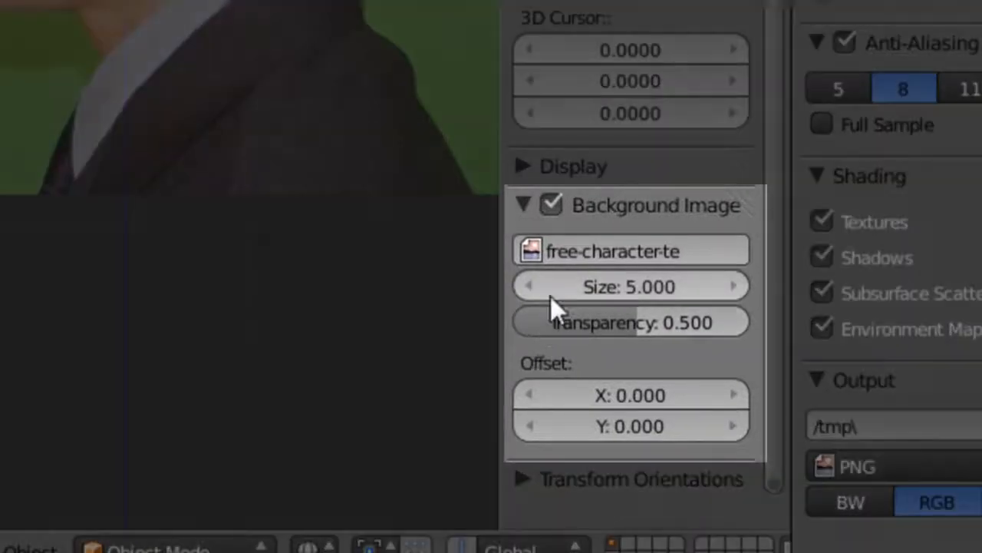
pyautogui.moveTo(550, 296); pyautogui.dragTo(515, 302)
pyautogui.moveTo(705, 421); pyautogui.dragTo(713, 419)
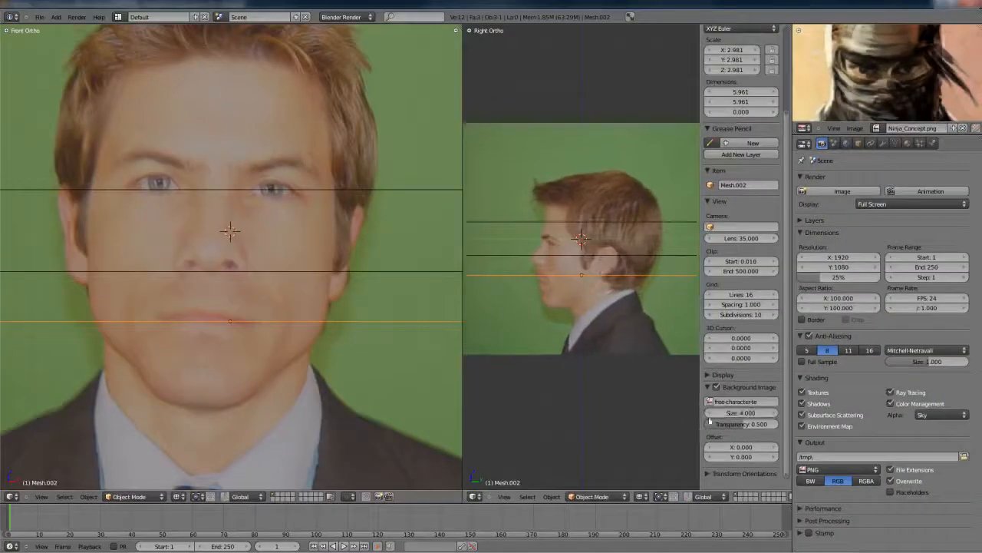
pyautogui.moveTo(725, 456); pyautogui.dragTo(729, 457)
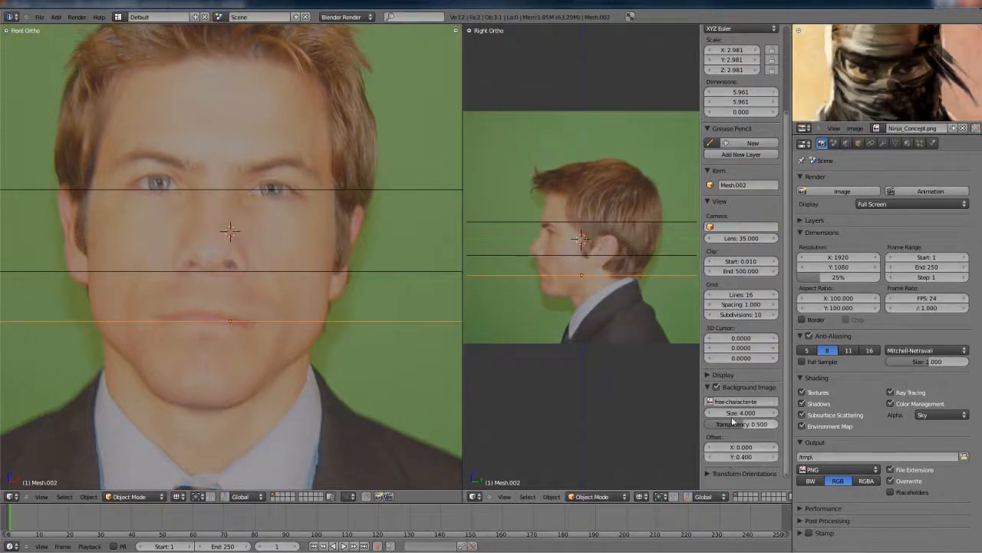
pyautogui.moveTo(729, 419); pyautogui.dragTo(735, 419)
pyautogui.moveTo(733, 458); pyautogui.dragTo(736, 459)
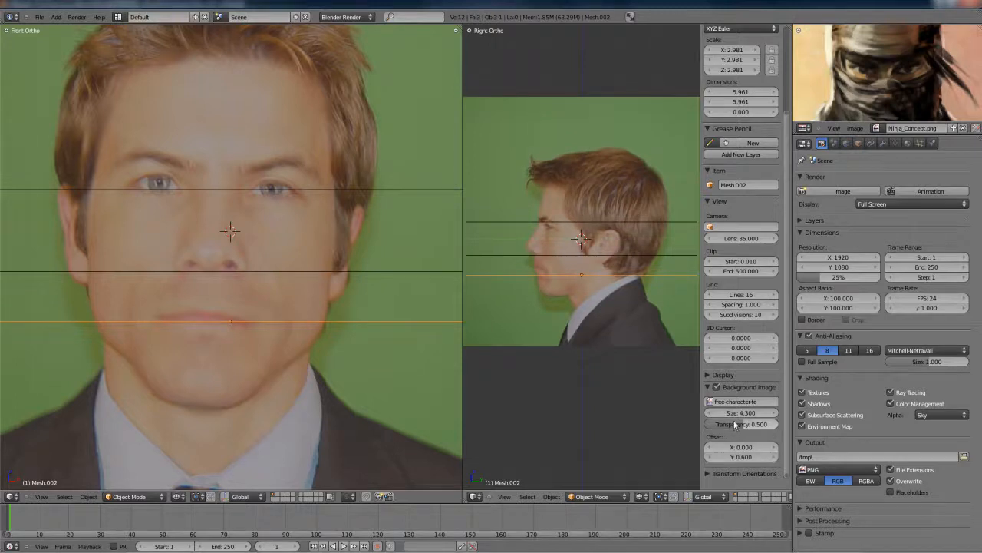
# Fit the side portrait to the guide planes by setting its background Y offset to 0.85 and its size to 5.4.
pyautogui.moveTo(731, 420); pyautogui.dragTo(735, 417)
pyautogui.scroll(2, 618, 355)
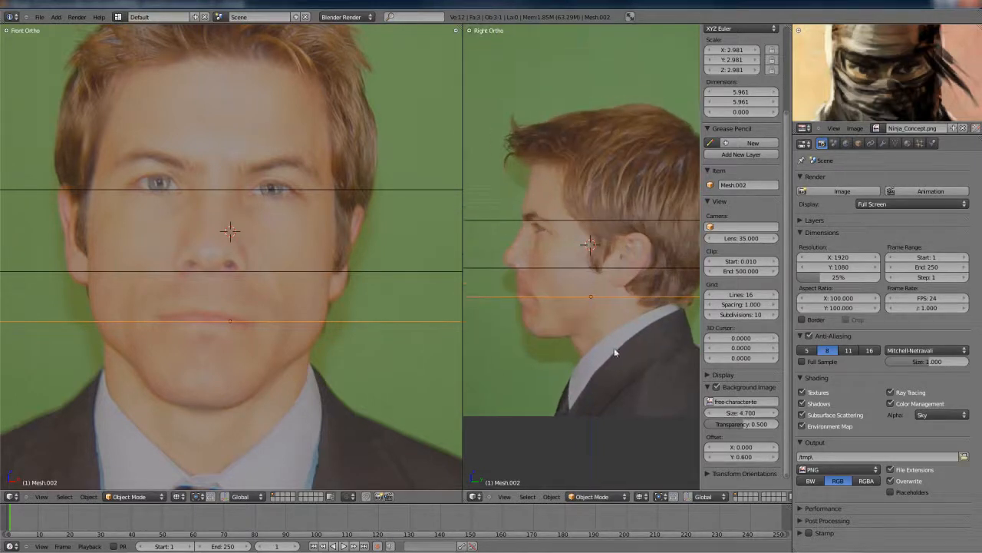
pyautogui.moveTo(730, 459); pyautogui.dragTo(733, 459)
pyautogui.moveTo(734, 414); pyautogui.dragTo(735, 419)
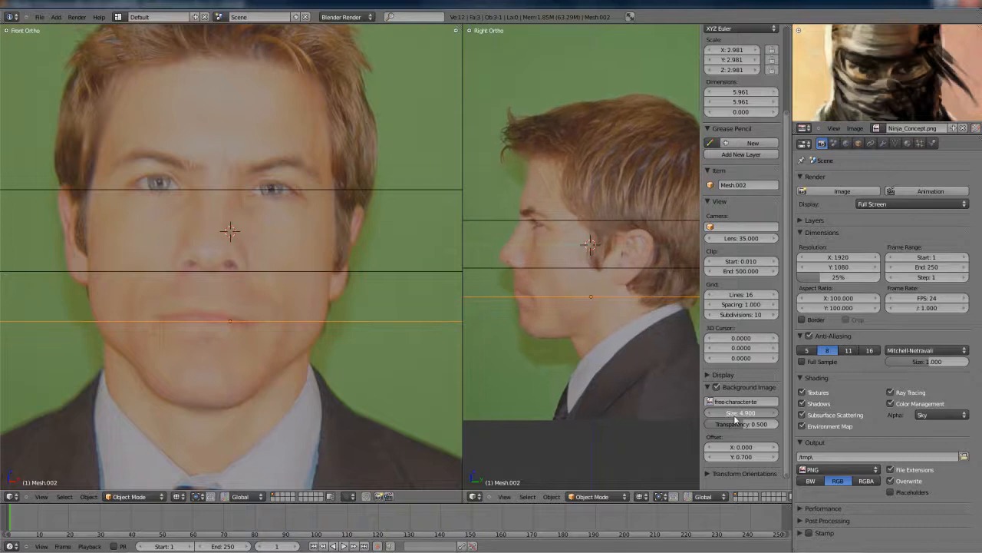
pyautogui.moveTo(735, 458); pyautogui.dragTo(735, 458)
pyautogui.moveTo(733, 414); pyautogui.dragTo(738, 414)
pyautogui.moveTo(734, 457); pyautogui.dragTo(731, 458)
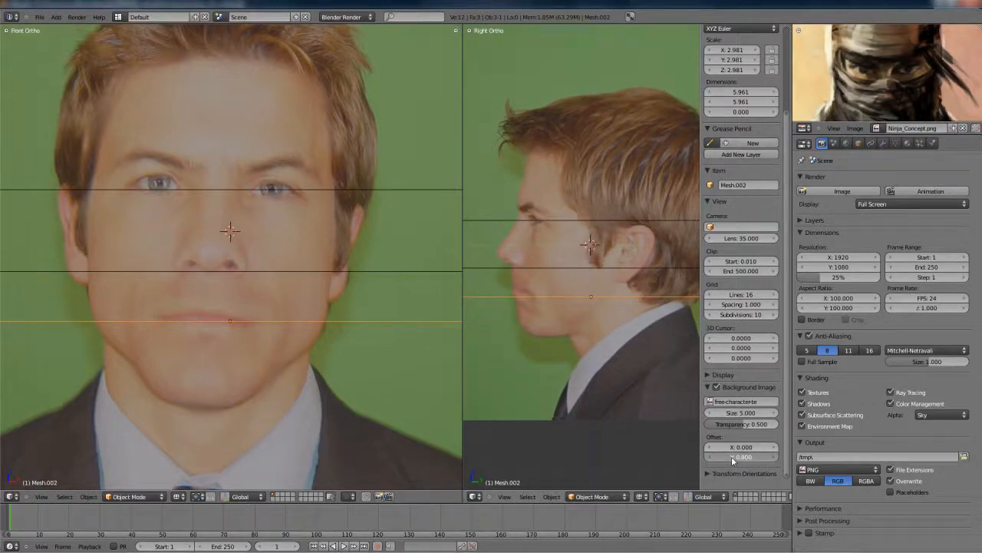
pyautogui.click(731, 456)
pyautogui.write('0.85')
pyautogui.press('Return')
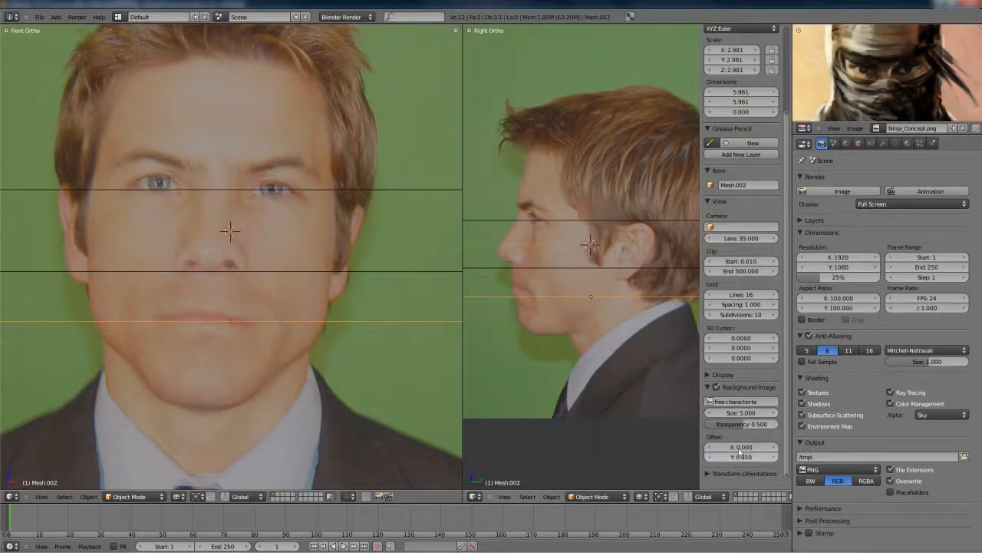
pyautogui.moveTo(725, 415); pyautogui.dragTo(730, 420)
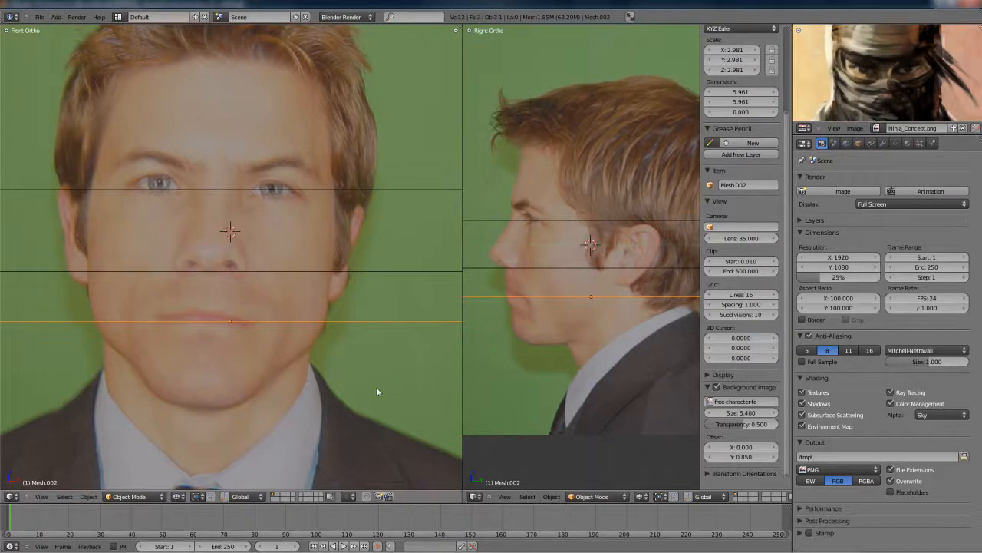
# Show the front view's properties and centre the front portrait by setting its background X offset to about 0.17.
pyautogui.press('n')
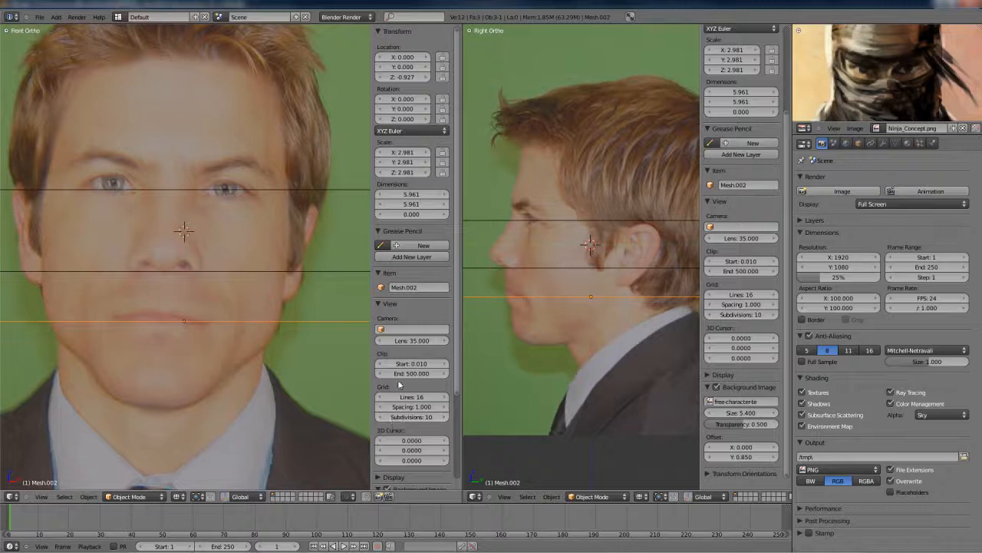
pyautogui.scroll(-3, 393, 425)
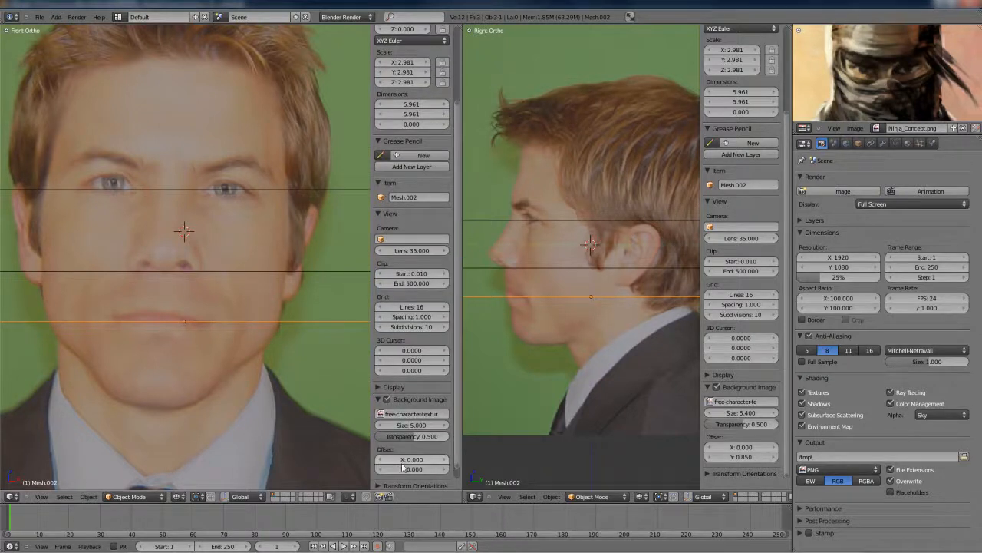
pyautogui.moveTo(403, 460); pyautogui.dragTo(412, 464)
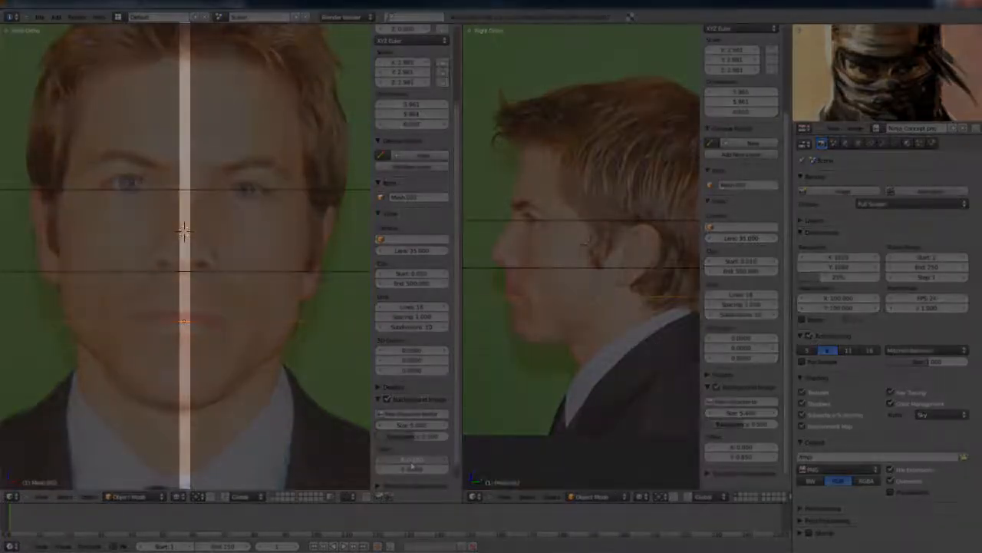
pyautogui.moveTo(410, 465); pyautogui.dragTo(411, 465)
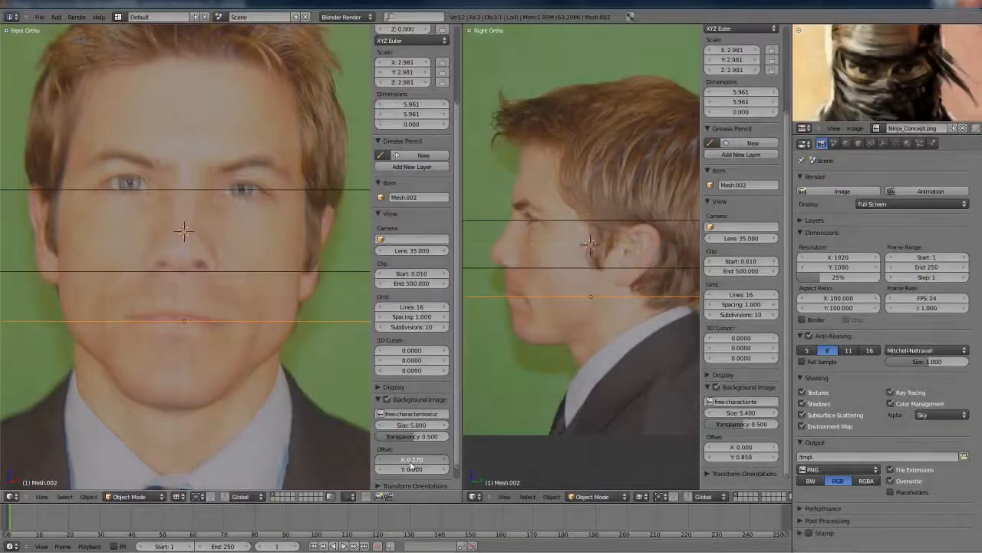
pyautogui.moveTo(410, 464); pyautogui.dragTo(411, 465)
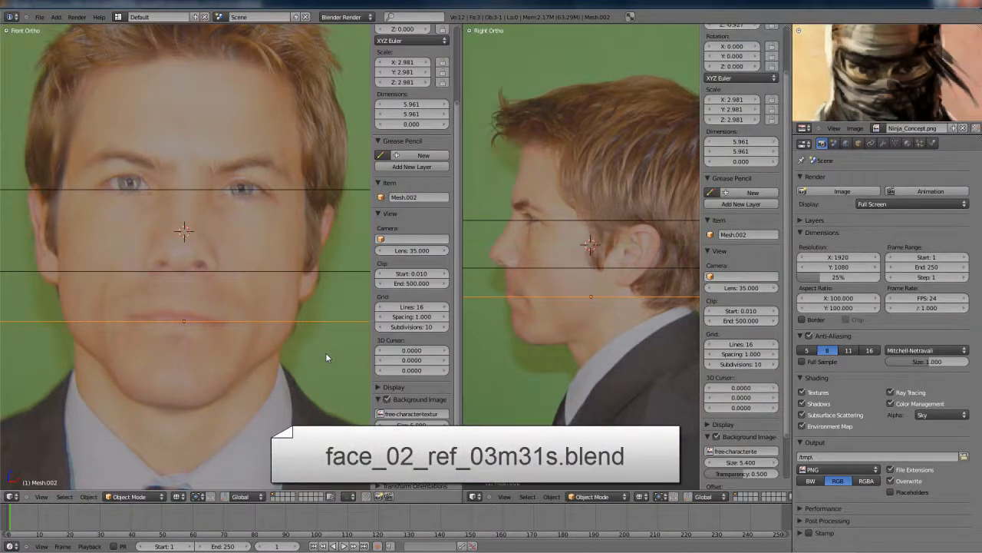
# Hide the properties sidebars in both views and move all three guide planes to another layer.
pyautogui.press('n')
pyautogui.press('m')
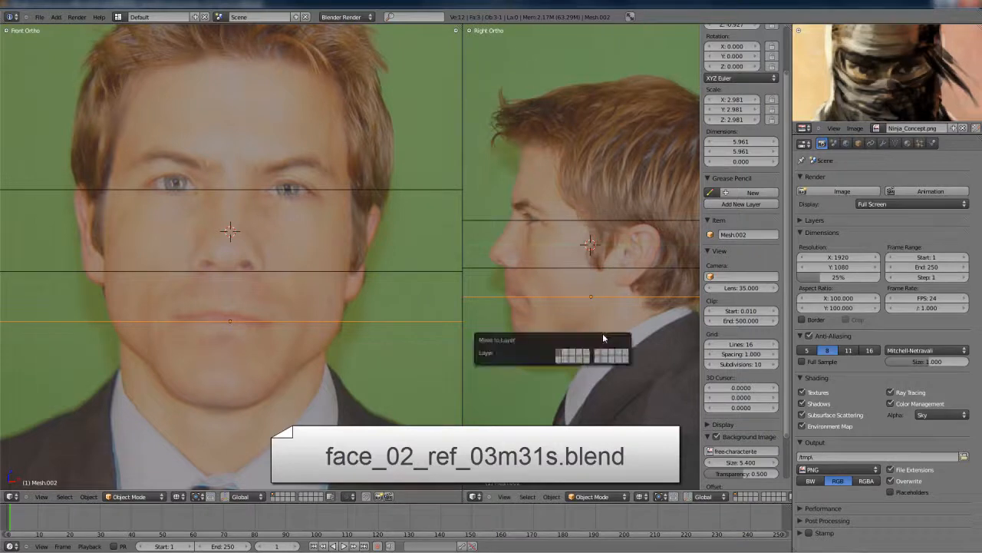
pyautogui.press('n')
pyautogui.press('a')
pyautogui.press('a')
pyautogui.press('m')
pyautogui.click(635, 314)
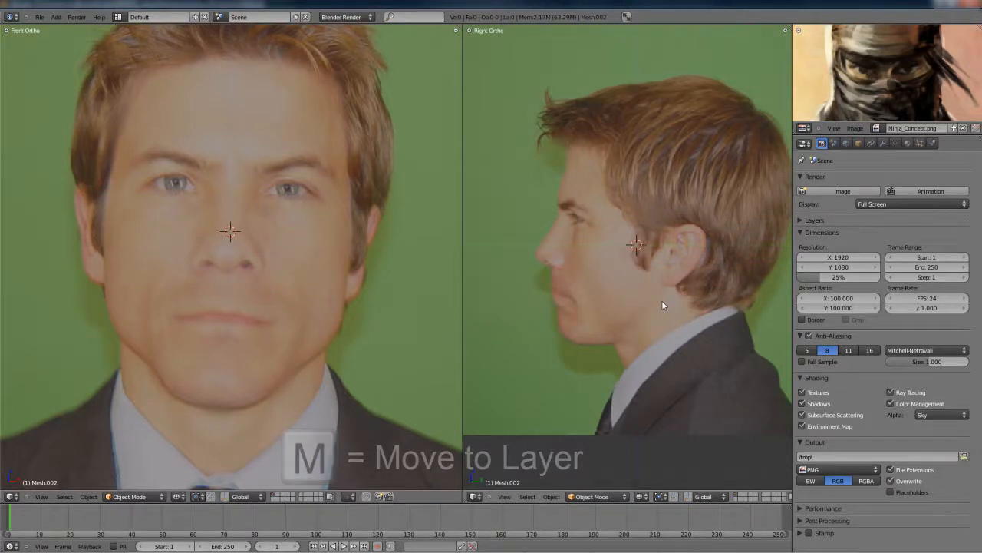
# Place the 3D cursor on the eye in the right and front views and add a circle mesh there.
pyautogui.keyDown('shift'); pyautogui.moveTo(652, 289); pyautogui.dragTo(629, 323, button='middle'); pyautogui.keyUp('shift')
pyautogui.scroll(6, 629, 323)
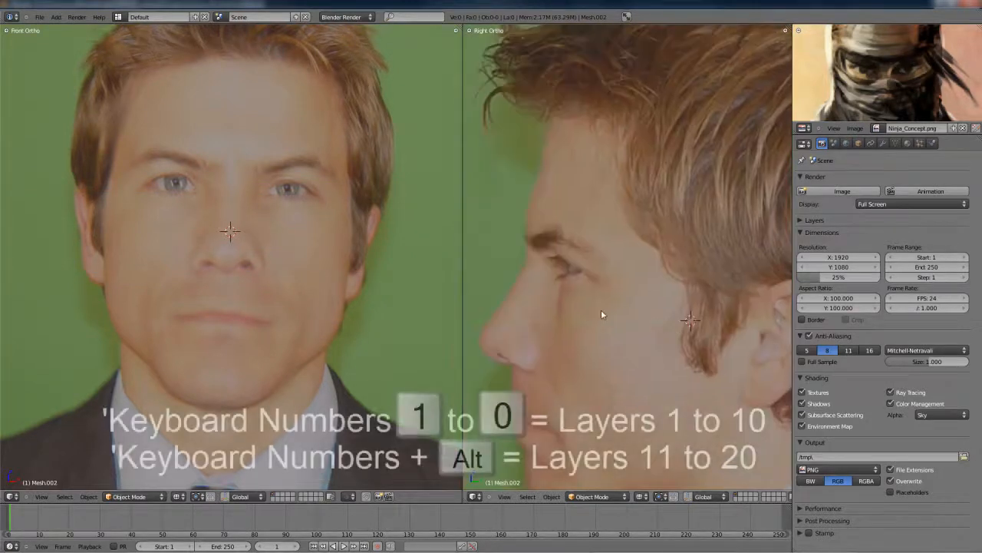
pyautogui.scroll(2, 610, 289)
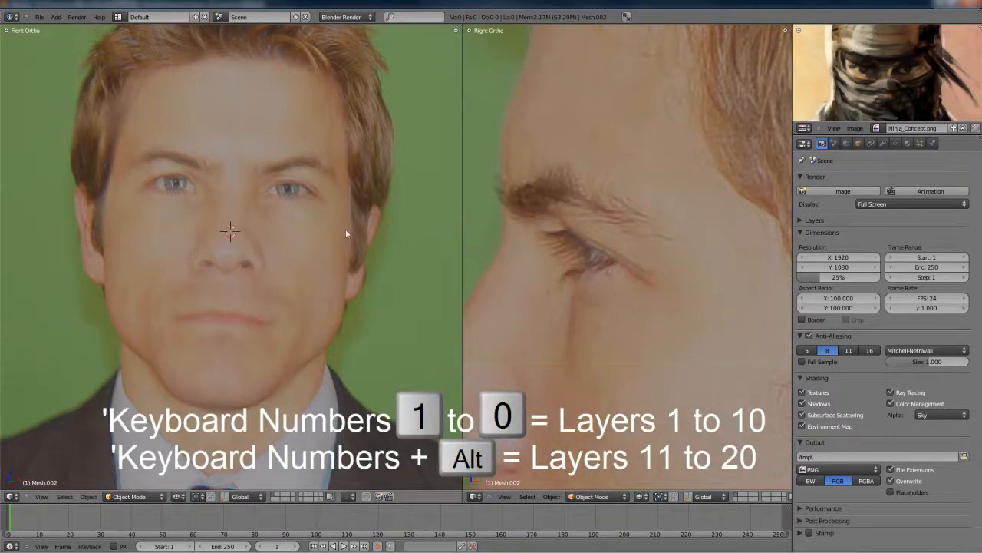
pyautogui.scroll(5, 244, 263)
pyautogui.scroll(2, 248, 269)
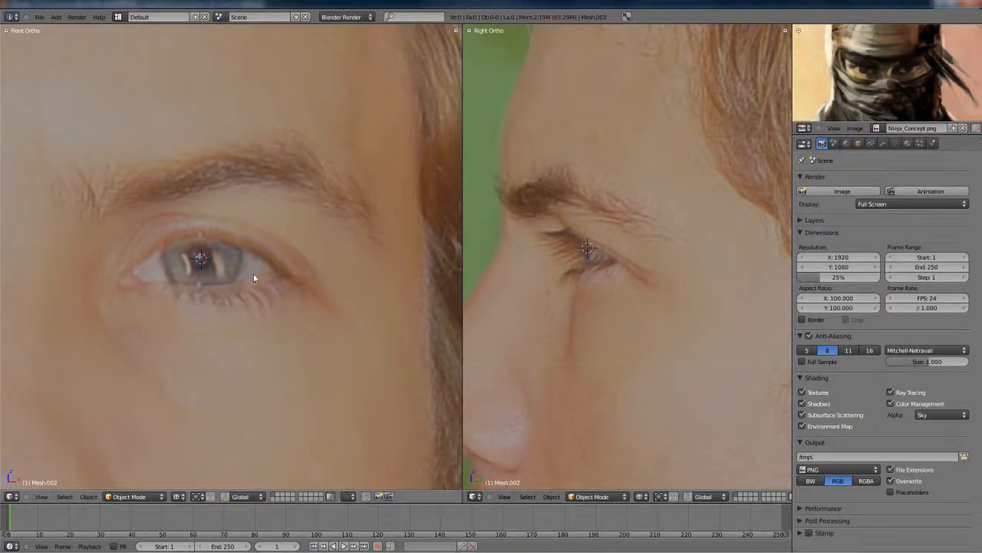
pyautogui.hotkey('shift', 'a')
pyautogui.moveTo(256, 276)
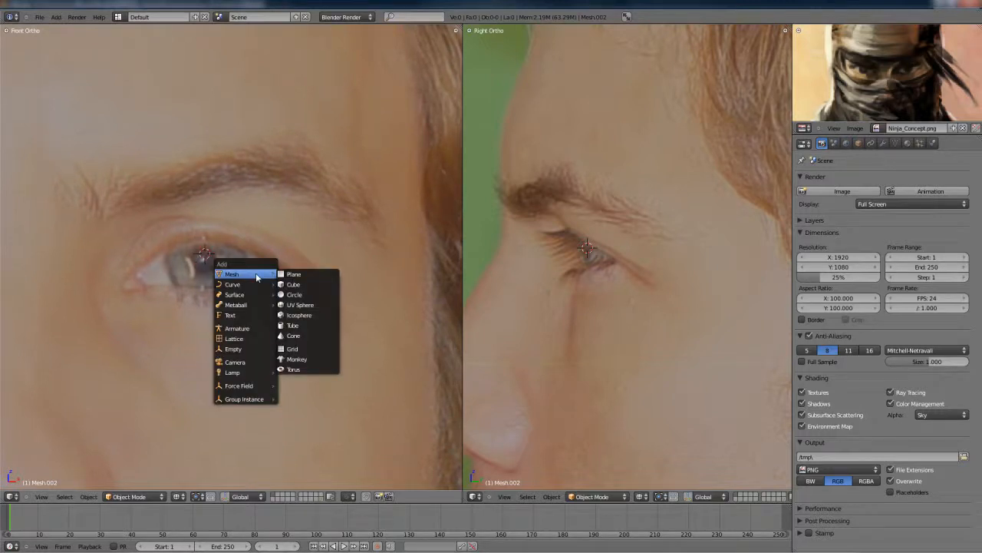
pyautogui.click(295, 294)
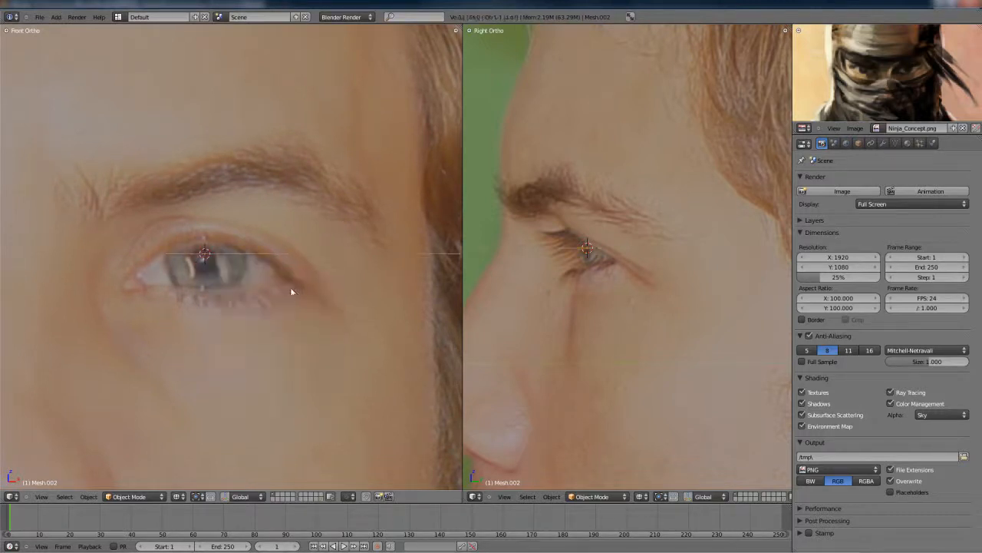
# Show the new circle's creation settings in the right view and set its vertex count to 10.
pyautogui.scroll(-3, 667, 283)
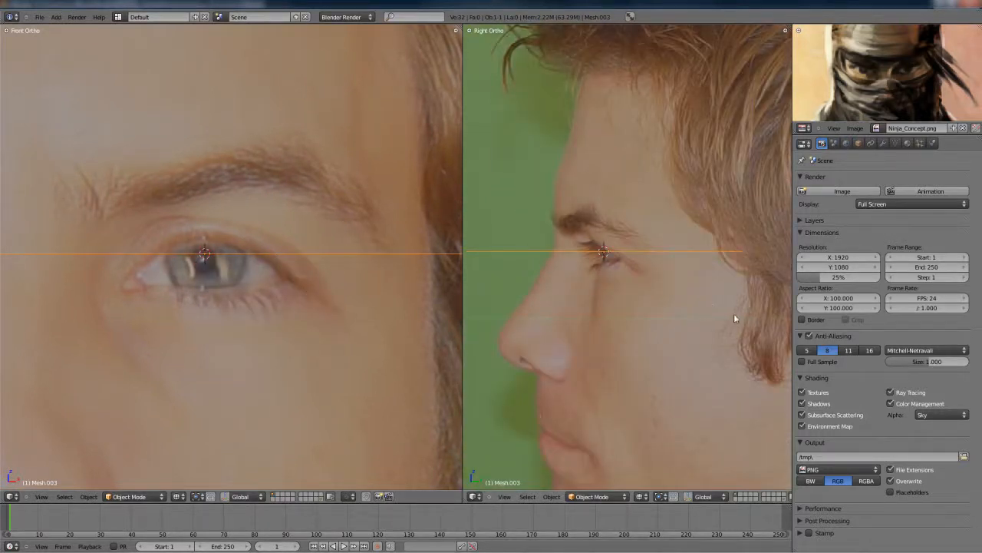
pyautogui.press('r')
pyautogui.press('Escape')
pyautogui.press('t')
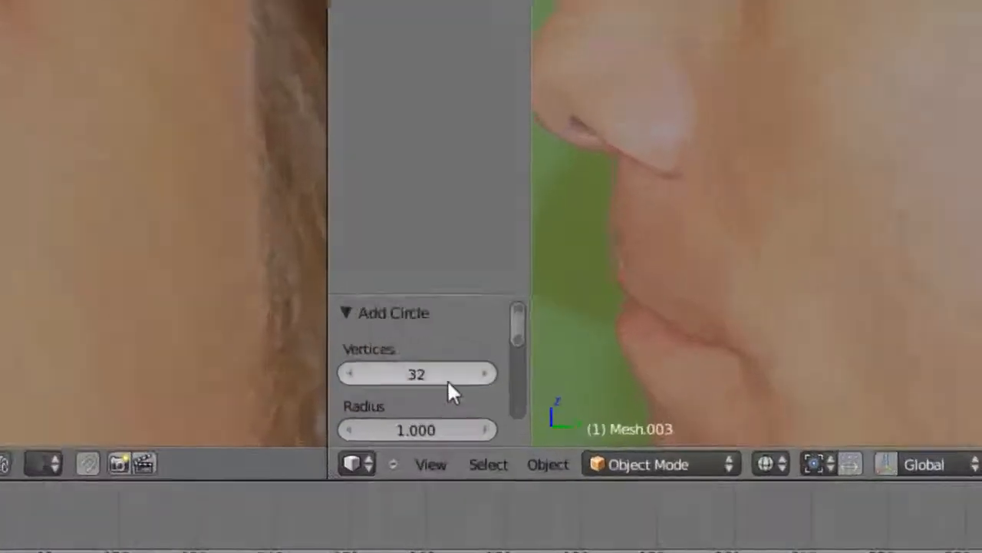
pyautogui.scroll(-3, 512, 457)
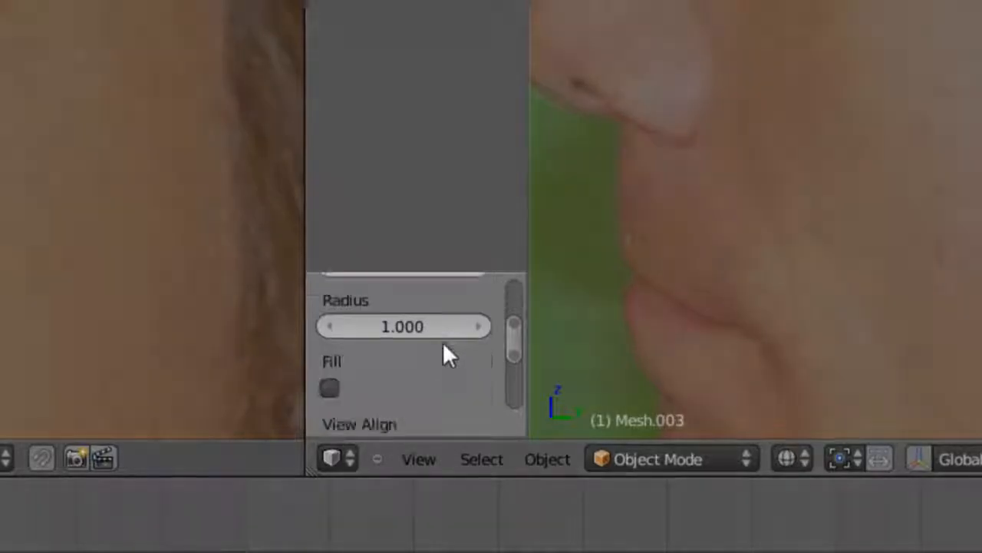
pyautogui.scroll(2, 442, 342)
pyautogui.scroll(1, 446, 337)
pyautogui.click(401, 336)
pyautogui.write('10')
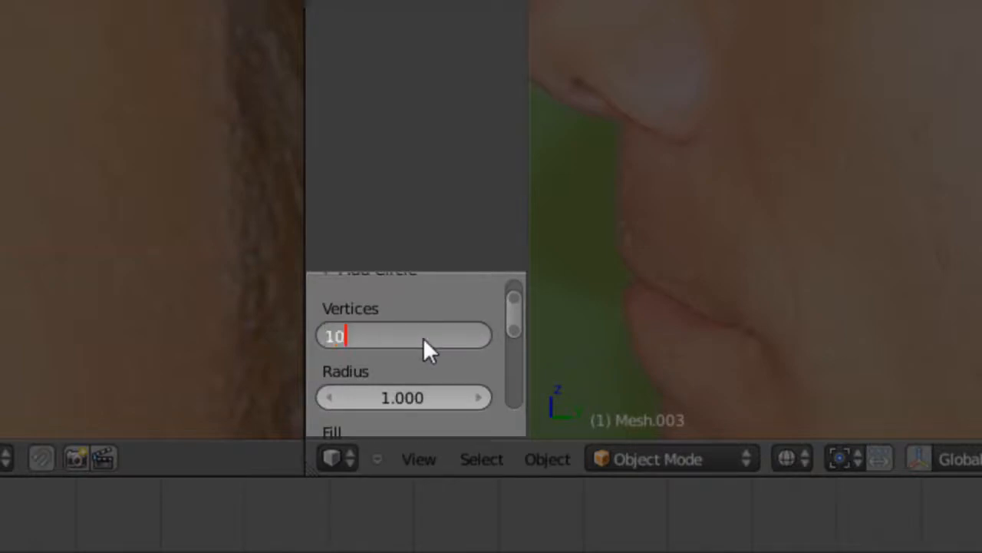
pyautogui.press('Return')
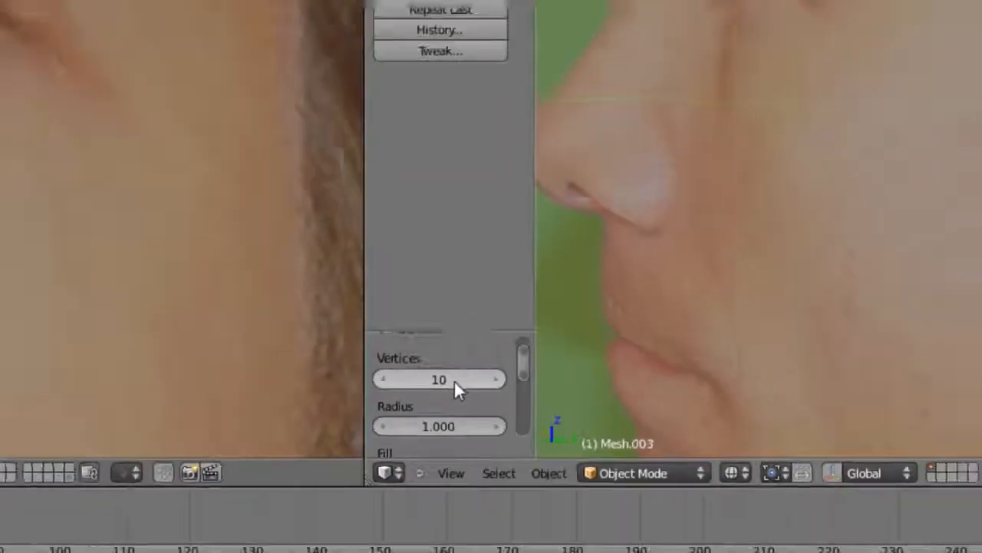
# Rotate the circle about 90 degrees around the X axis so it stands upright and faces the front view.
pyautogui.press('r')
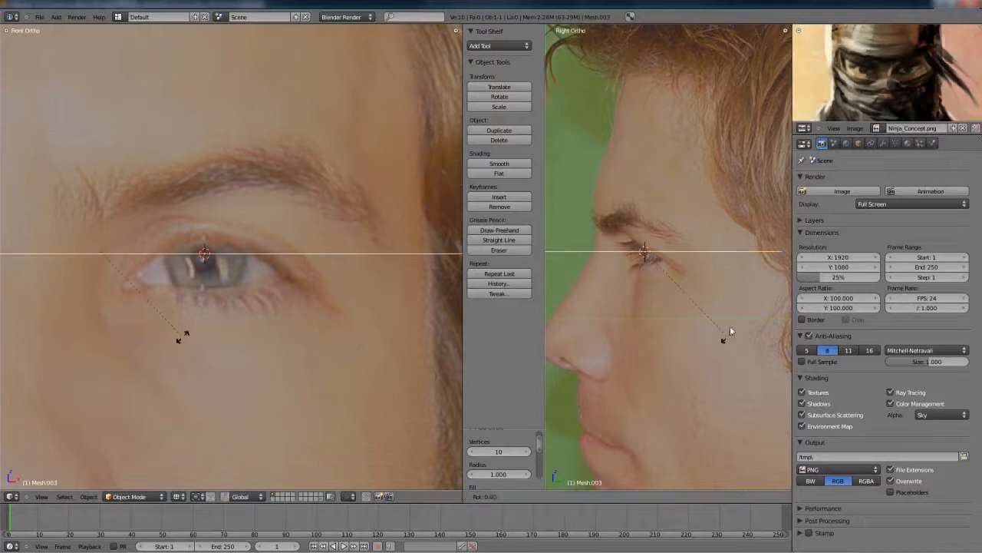
pyautogui.click(680, 214)
pyautogui.scroll(-4, 230, 311)
pyautogui.scroll(-2, 230, 311)
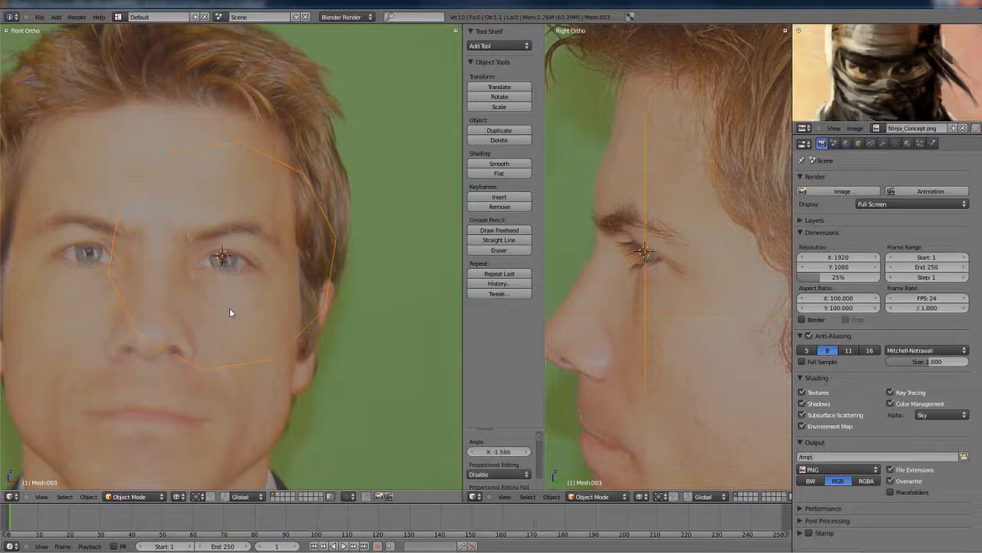
pyautogui.moveTo(230, 307); pyautogui.dragTo(232, 307, button='middle')
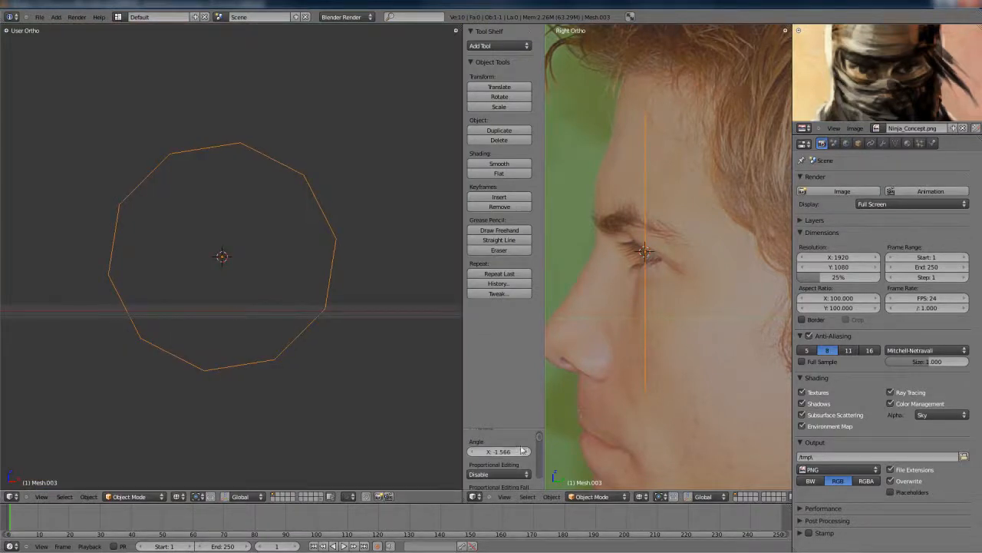
# Hide the tool shelf in the side viewport, then restore the right and front orthographic views.
pyautogui.scroll(-1, 520, 453)
pyautogui.scroll(-3, 520, 453)
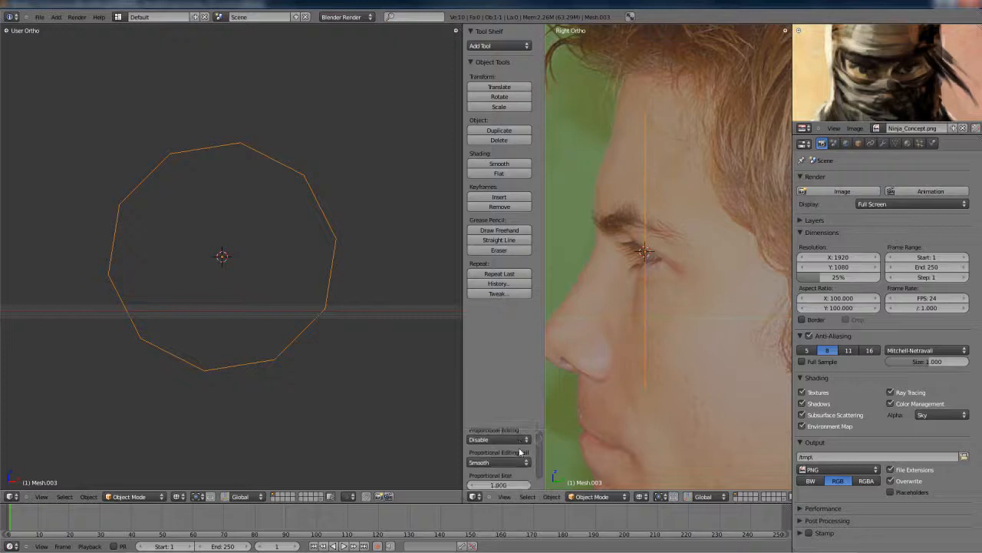
pyautogui.scroll(4, 520, 453)
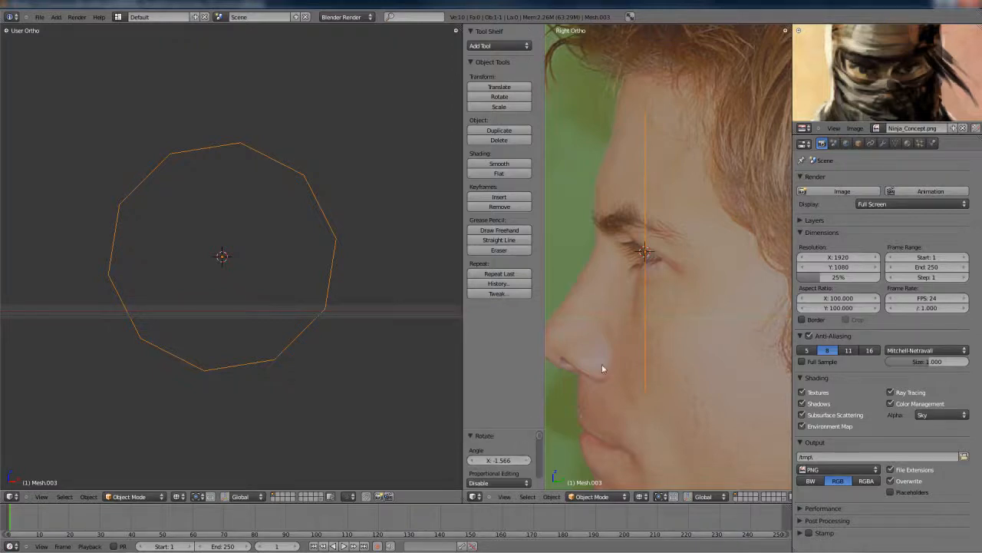
pyautogui.moveTo(585, 367); pyautogui.dragTo(587, 367, button='middle')
pyautogui.press('t')
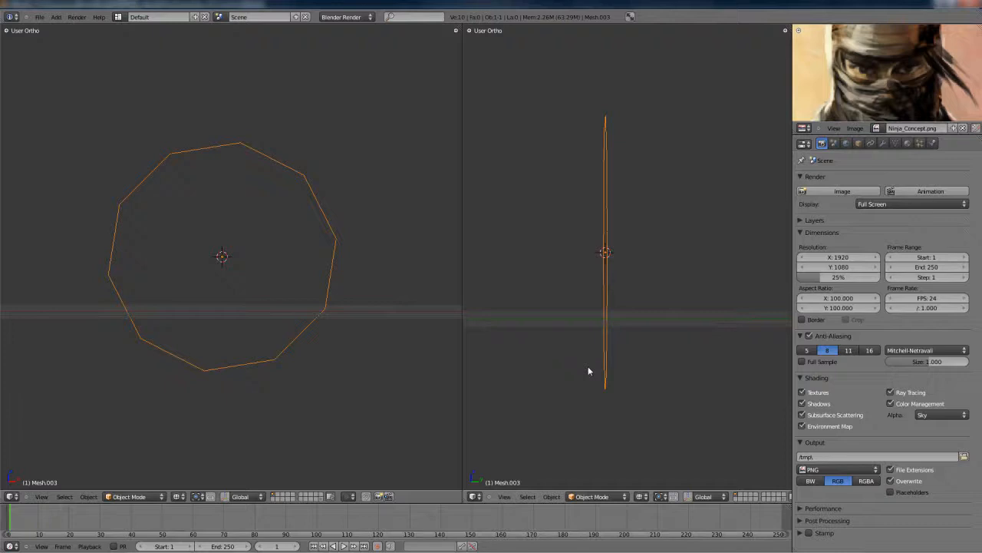
pyautogui.press('KP_3')
pyautogui.press('KP_1')
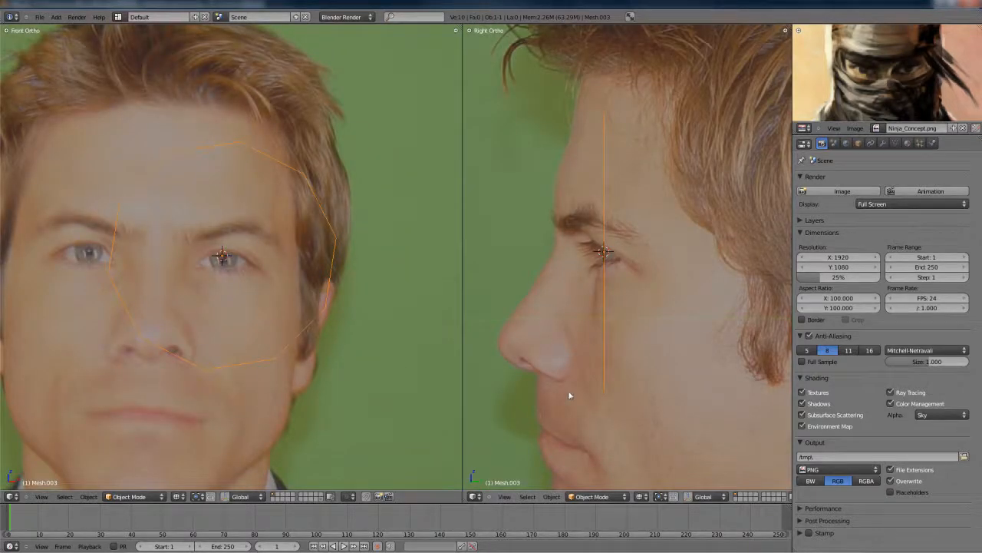
# Set the background image transparency to about 0.718 in the right view and 0.676 in the front view, and hide both properties sidebars.
pyautogui.press('n')
pyautogui.press('n')
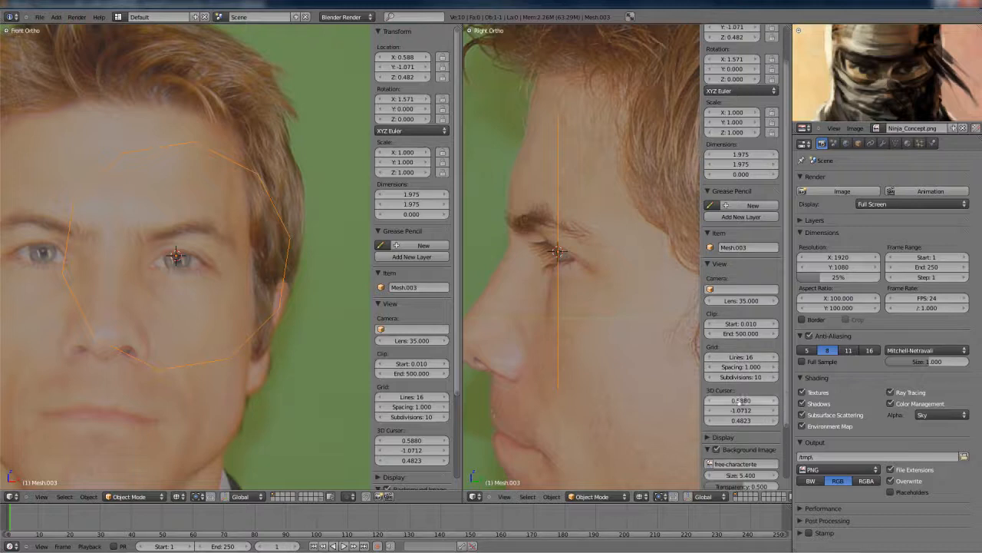
pyautogui.scroll(-1, 738, 429)
pyautogui.moveTo(743, 467); pyautogui.dragTo(765, 470)
pyautogui.scroll(-4, 415, 369)
pyautogui.moveTo(418, 427); pyautogui.dragTo(429, 428)
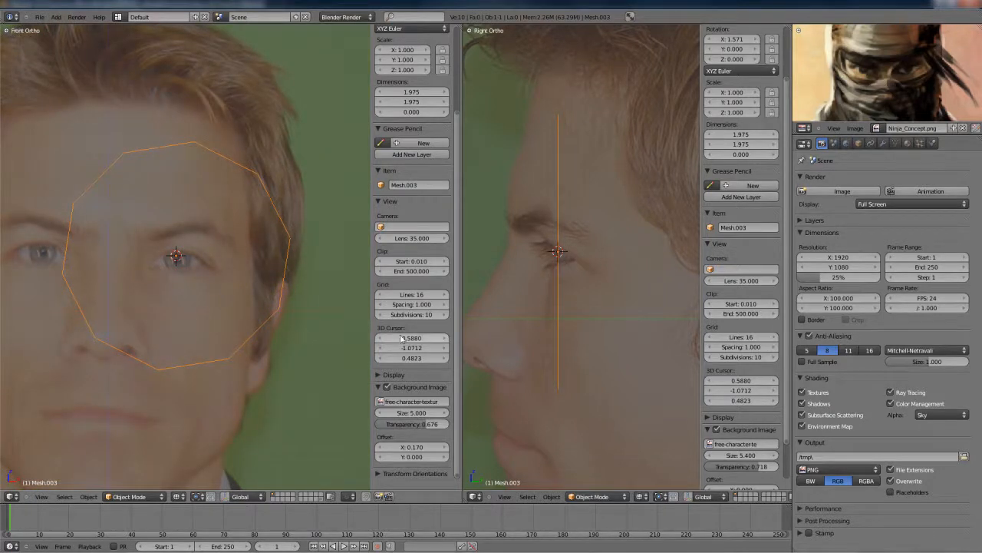
pyautogui.press('n')
pyautogui.press('n')
# In Edit Mode, scale the whole circle down to about the eye's width and rotate it to level its vertices.
pyautogui.scroll(4, 274, 301)
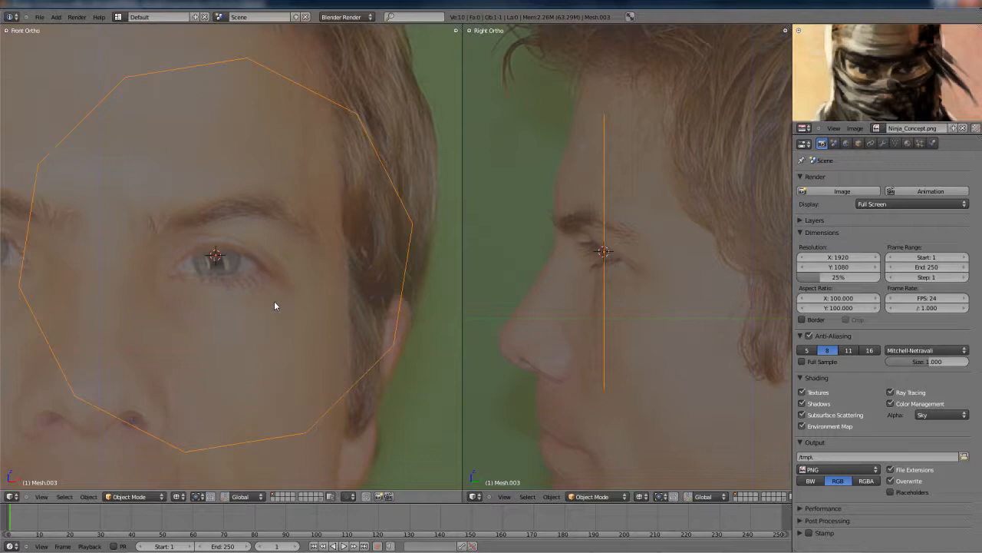
pyautogui.press('Tab')
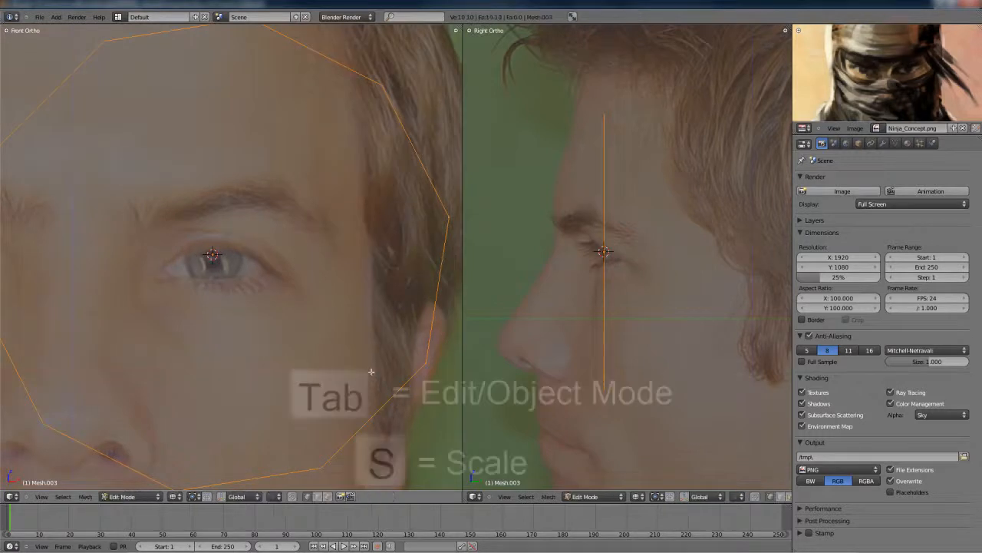
pyautogui.press('s')
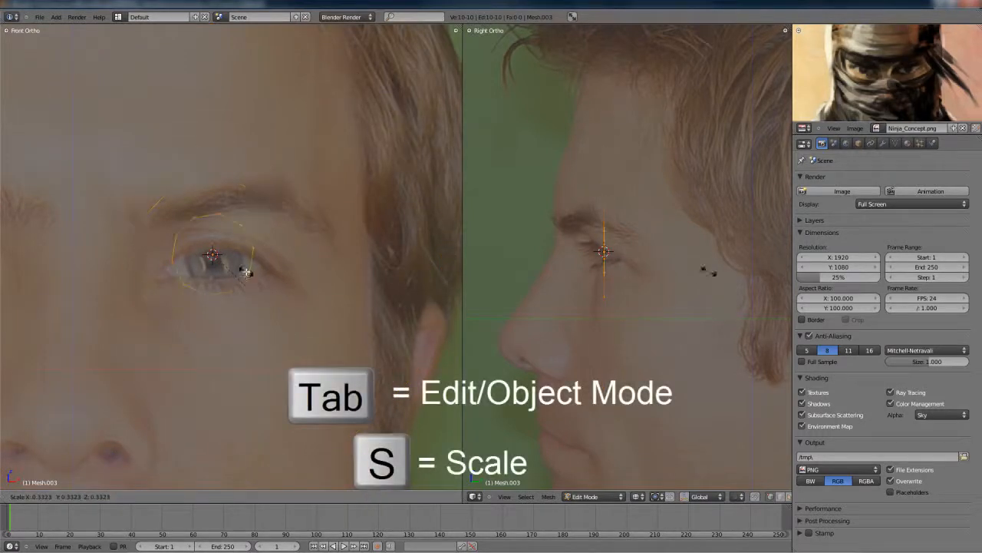
pyautogui.click(247, 275)
pyautogui.scroll(4, 248, 276)
pyautogui.press('r')
pyautogui.click(304, 283)
# Flatten the circle along the Z axis to roughly match the eye opening.
pyautogui.press('s')
pyautogui.middleClick(222, 201)
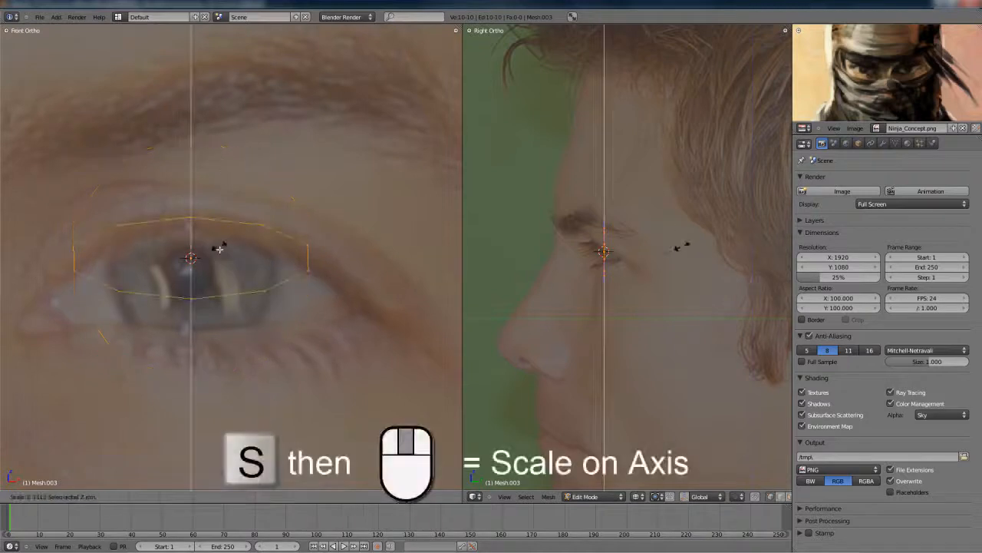
pyautogui.click(219, 250)
pyautogui.keyDown('shift'); pyautogui.moveTo(252, 270); pyautogui.dragTo(253, 250, button='middle'); pyautogui.keyUp('shift')
# Move the circle's two outer-side vertices to the outer corner of the eye in the front view, adjusting their rotation and spacing.
pyautogui.rightClick(306, 253)
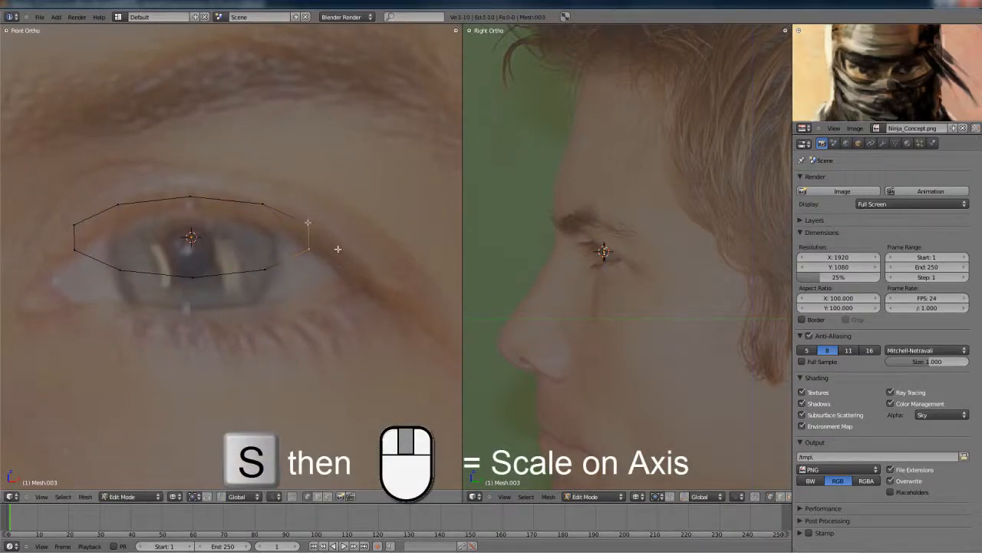
pyautogui.press('g')
pyautogui.press('r')
pyautogui.click(385, 295)
pyautogui.press('s')
pyautogui.click(383, 293)
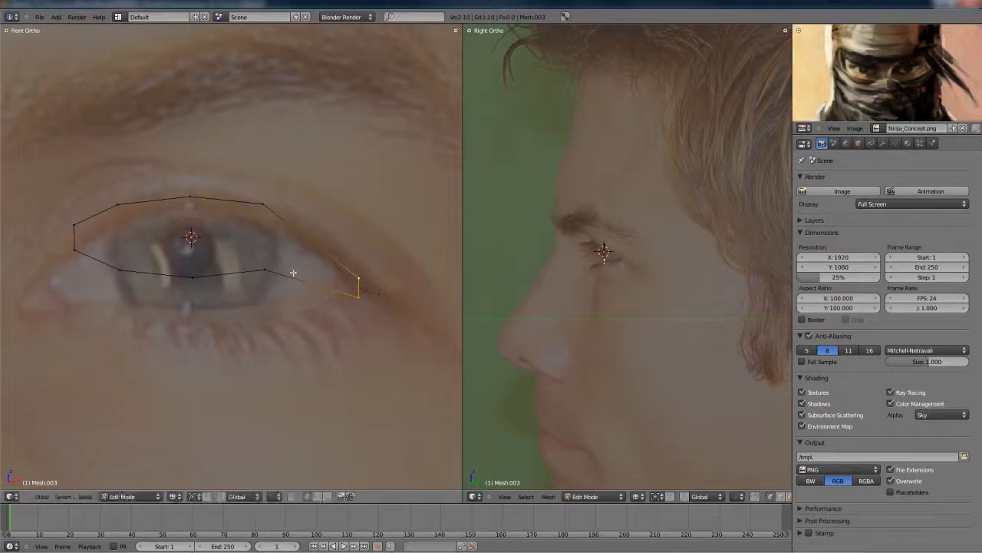
# Move the two inner-side vertices to the inner corner of the eye, tilting and scaling their edge to fit.
pyautogui.keyDown('shift'); pyautogui.moveTo(111, 252); pyautogui.dragTo(182, 243, button='middle'); pyautogui.keyUp('shift')
pyautogui.rightClick(164, 235)
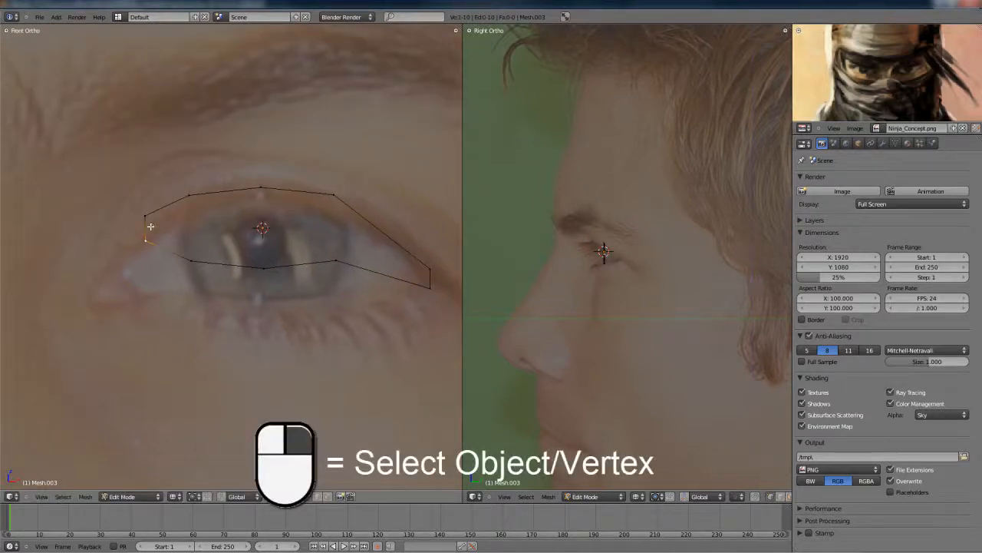
pyautogui.press('g')
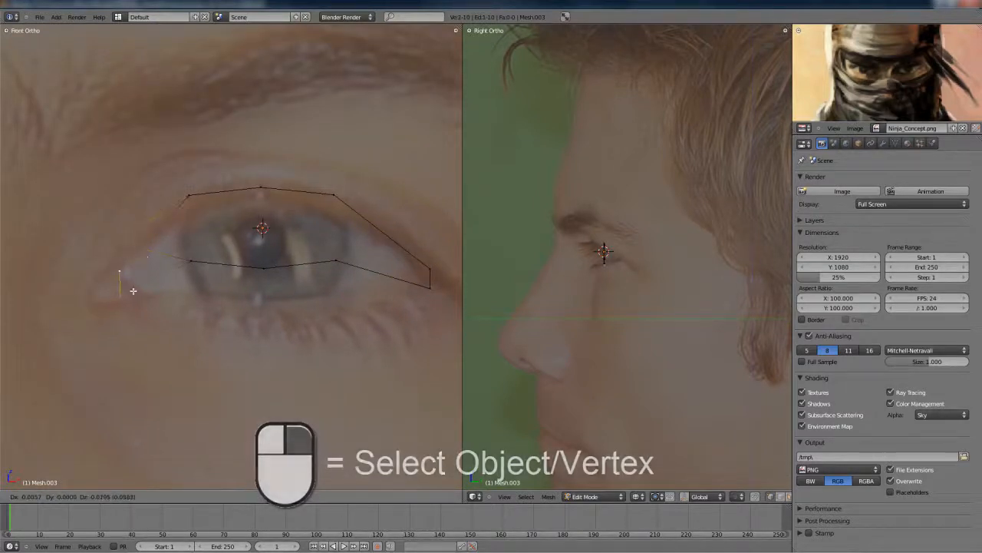
pyautogui.click(129, 290)
pyautogui.press('r')
pyautogui.click(158, 295)
pyautogui.press('s')
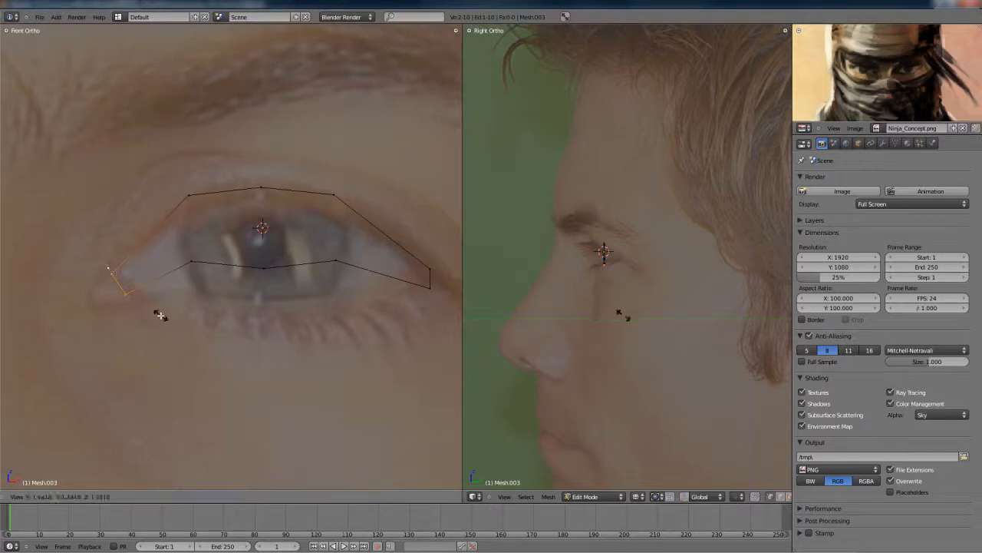
pyautogui.click(160, 312)
# Position the lower vertices of the loop along the edge of the lower eyelid in the front view.
pyautogui.press('g')
pyautogui.click(177, 298)
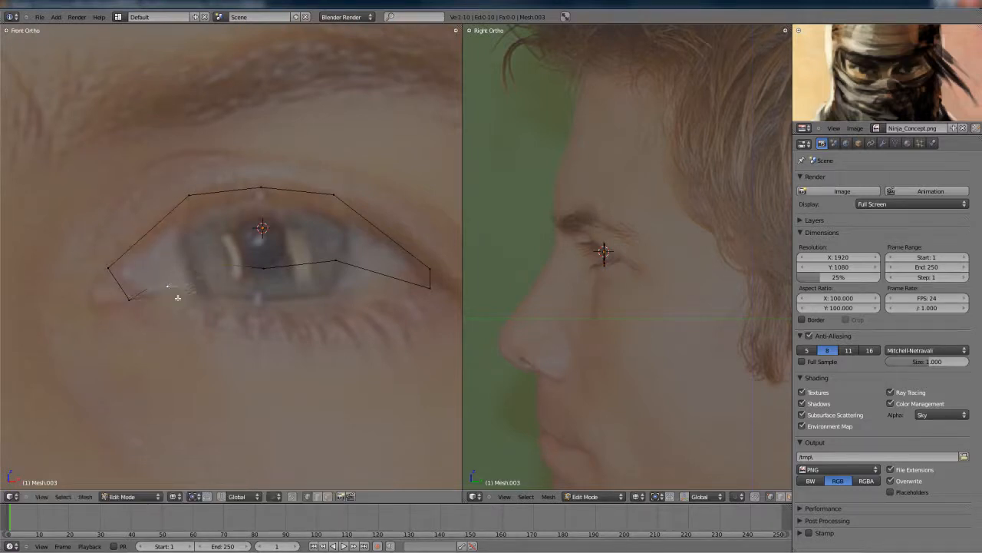
pyautogui.rightClick(255, 290)
pyautogui.press('g')
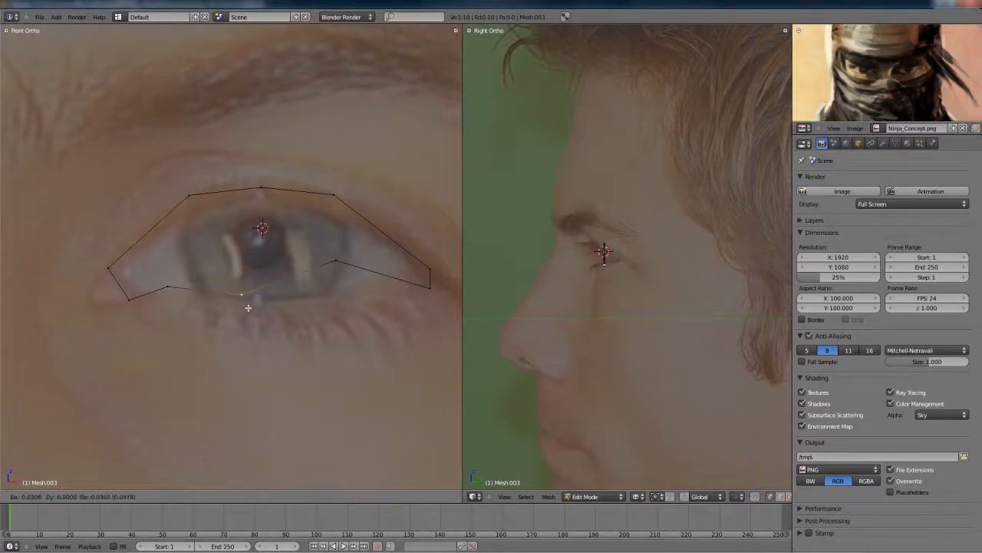
pyautogui.click(336, 316)
pyautogui.rightClick(249, 301)
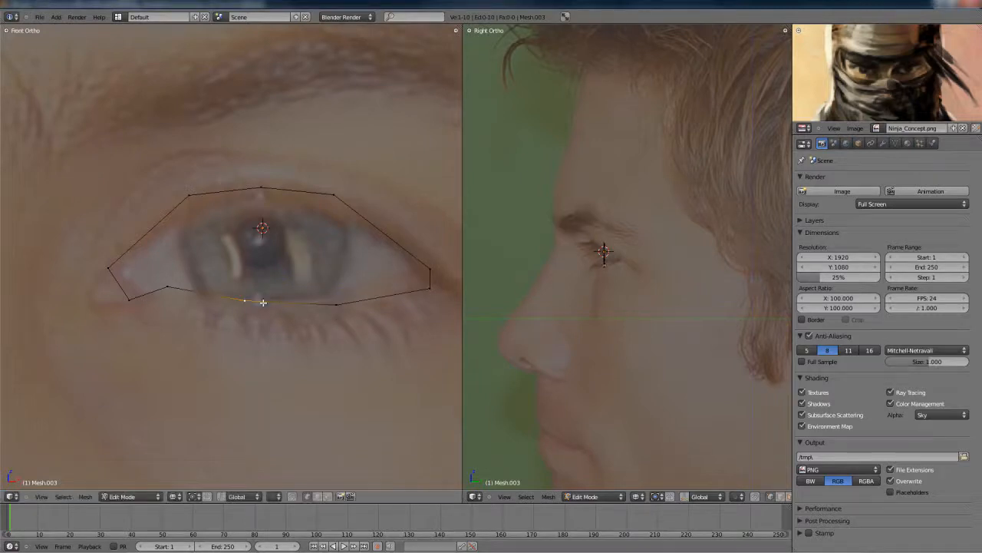
pyautogui.press('g')
pyautogui.click(191, 299)
# Position the upper vertices of the loop along the edge of the upper eyelid in the front view.
pyautogui.rightClick(184, 206)
pyautogui.press('g')
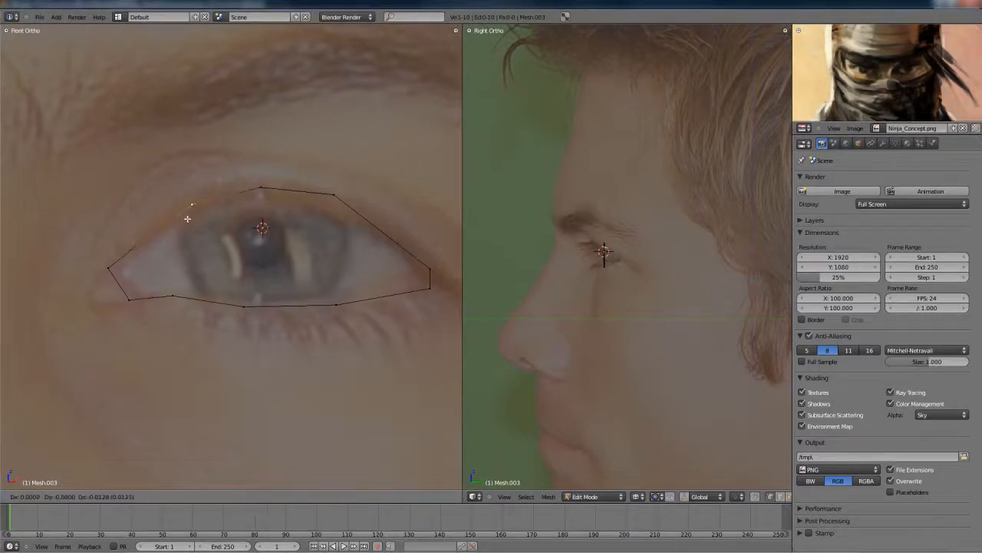
pyautogui.click(181, 217)
pyautogui.rightClick(255, 195)
pyautogui.press('g')
pyautogui.click(258, 197)
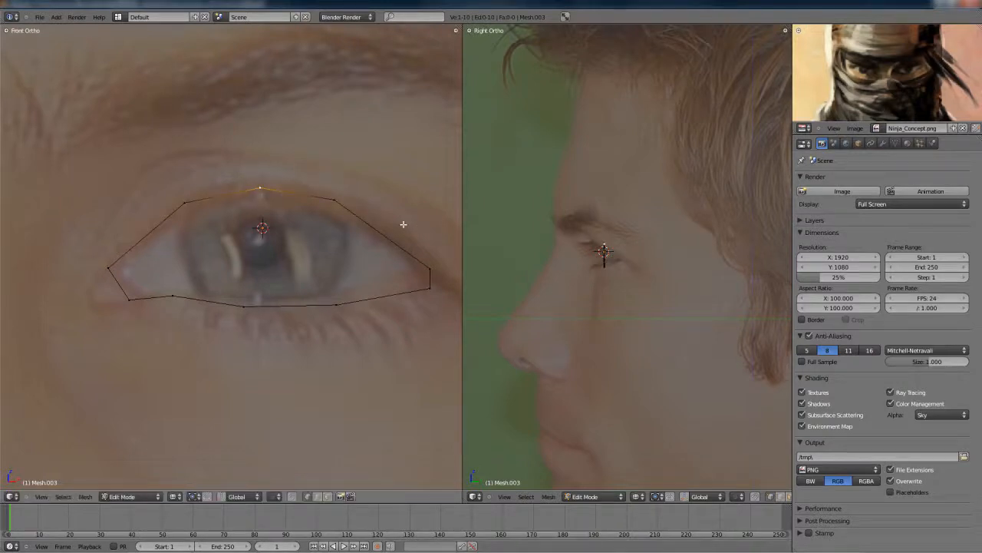
# Move the two outer eye corner vertices backward along the Y axis to match the side reference.
pyautogui.scroll(5, 586, 299)
pyautogui.rightClick(433, 290)
pyautogui.keyDown('shift'); pyautogui.rightClick(433, 272); pyautogui.keyUp('shift')
pyautogui.press('g')
pyautogui.press('y')
pyautogui.click(629, 287)
# Shift the upper and lower lid vertices nearest the outer corner along the Y axis to follow the side profile.
pyautogui.rightClick(339, 300)
pyautogui.keyDown('shift'); pyautogui.rightClick(338, 204); pyautogui.keyUp('shift')
pyautogui.press('g')
pyautogui.press('y')
pyautogui.click(579, 300)
# Move the middle upper and lower lid vertices forward along the Y axis to the front of the eye.
pyautogui.rightClick(256, 304)
pyautogui.keyDown('shift'); pyautogui.rightClick(257, 200); pyautogui.keyUp('shift')
pyautogui.press('g')
pyautogui.press('y')
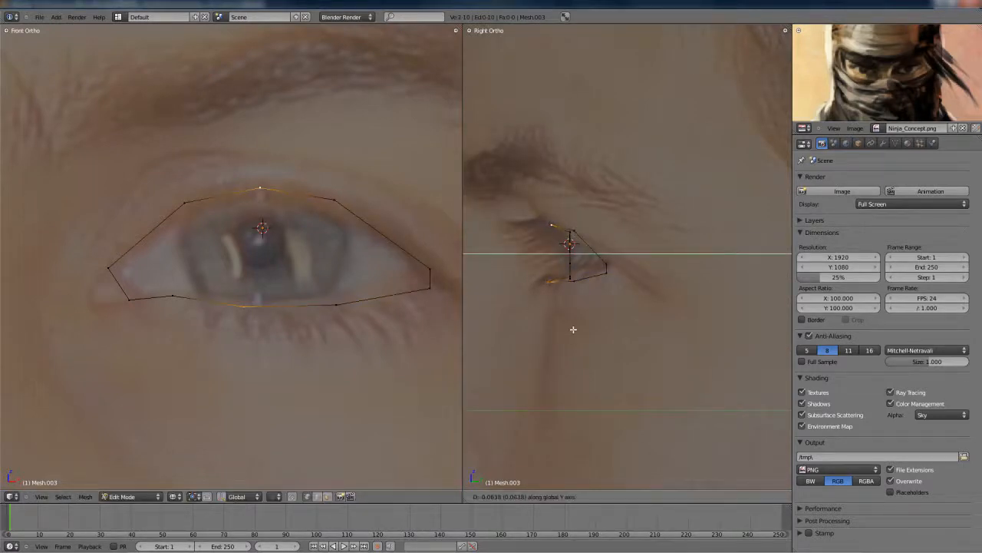
pyautogui.click(573, 329)
# Shift the upper and lower lid vertices nearest the inner corner forward along the Y axis in the side view.
pyautogui.rightClick(565, 283)
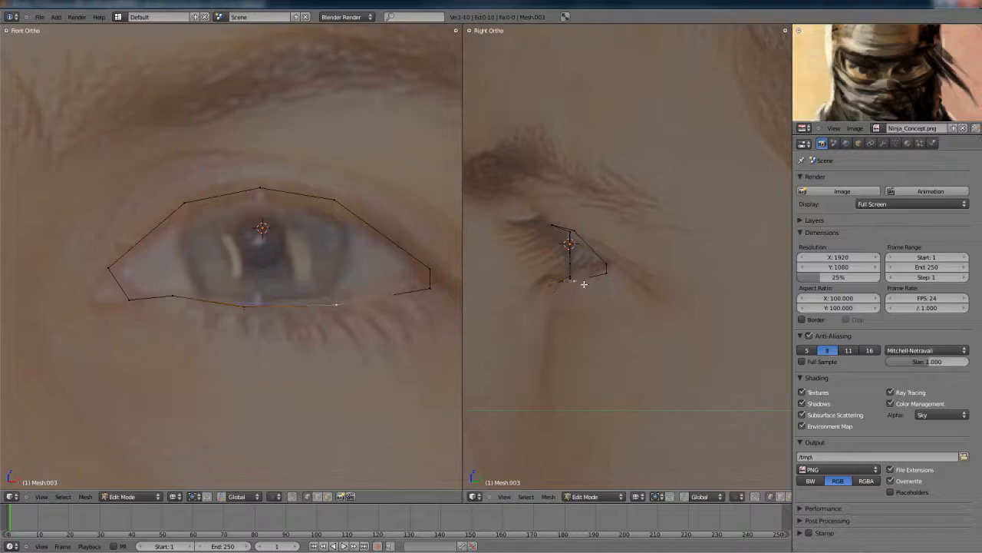
pyautogui.rightClick(572, 232)
pyautogui.press('g')
pyautogui.press('y')
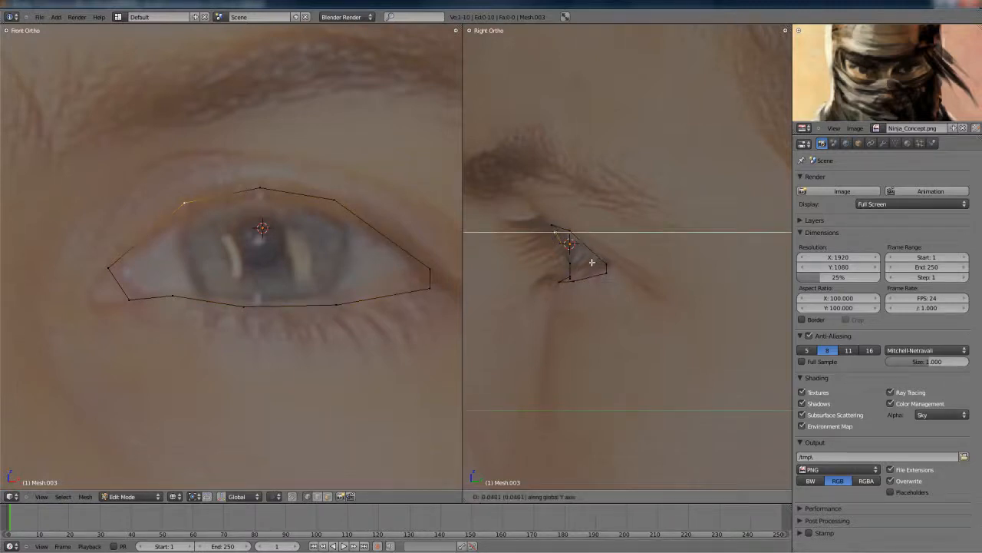
pyautogui.click(590, 263)
pyautogui.rightClick(565, 279)
pyautogui.press('g')
pyautogui.press('y')
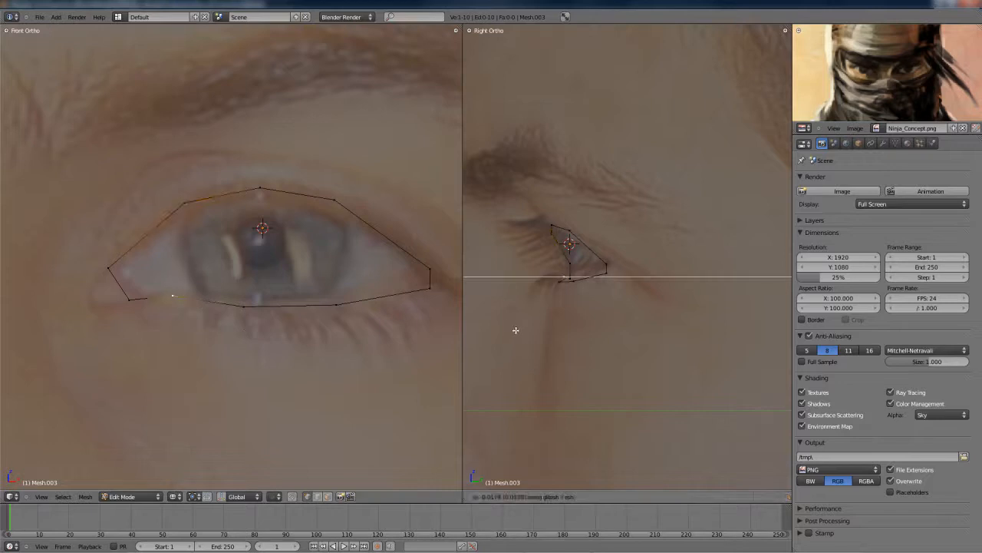
pyautogui.click(517, 330)
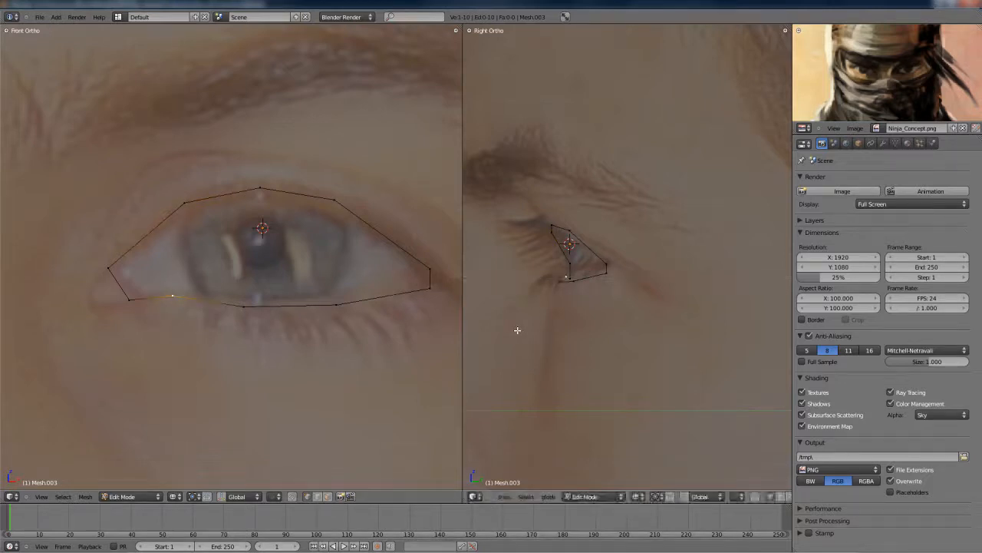
# Extrude the whole eye loop outward into a surrounding ring and scale the new ring about 1.22 along the Z axis.
pyautogui.press('a')
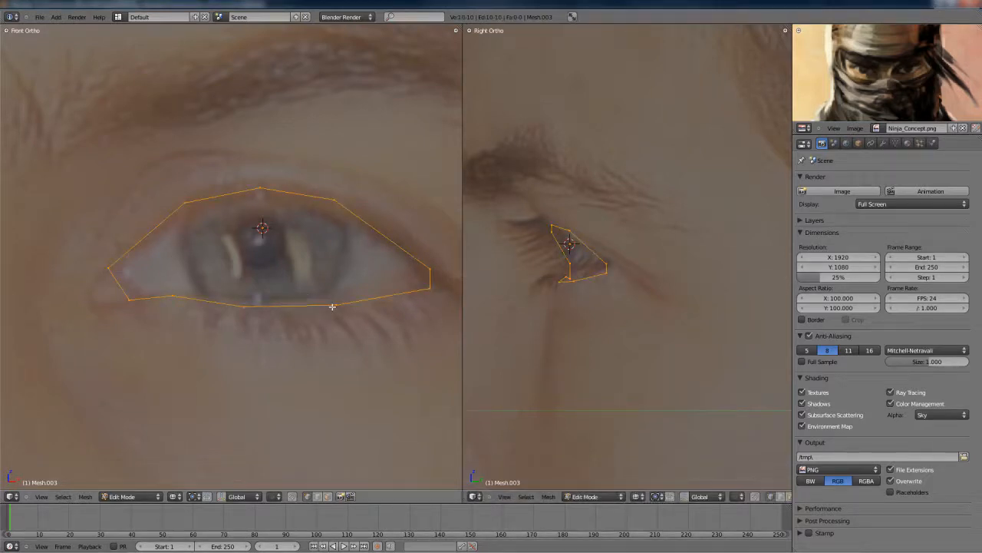
pyautogui.scroll(-1, 308, 311)
pyautogui.press('s')
pyautogui.click(364, 321)
pyautogui.press('s')
pyautogui.press('z')
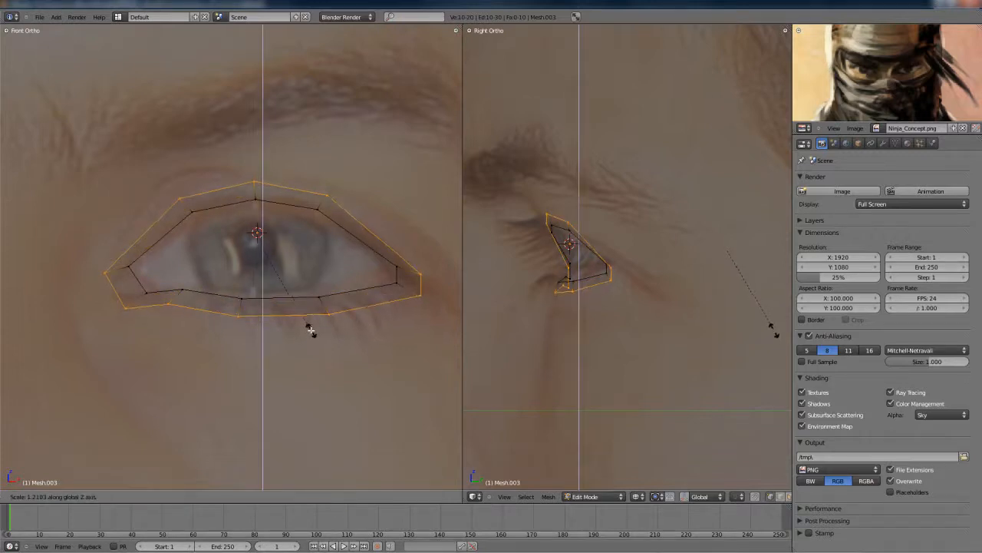
pyautogui.click(311, 329)
# Nudge the outer ring's two vertices at the outer eye corner outward in the front view.
pyautogui.rightClick(420, 272)
pyautogui.press('g')
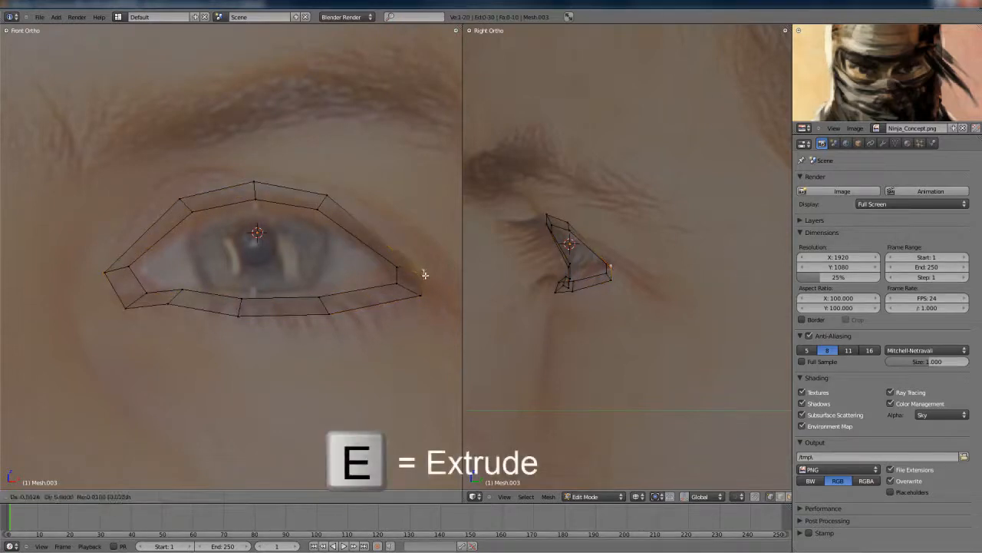
pyautogui.click(425, 274)
pyautogui.rightClick(424, 295)
pyautogui.press('g')
pyautogui.click(426, 296)
# Move the outer and inner ring vertices of the upper lid nearest the outer corner outward along the lid in the front view.
pyautogui.rightClick(335, 194)
pyautogui.press('g')
pyautogui.click(376, 206)
pyautogui.rightClick(325, 211)
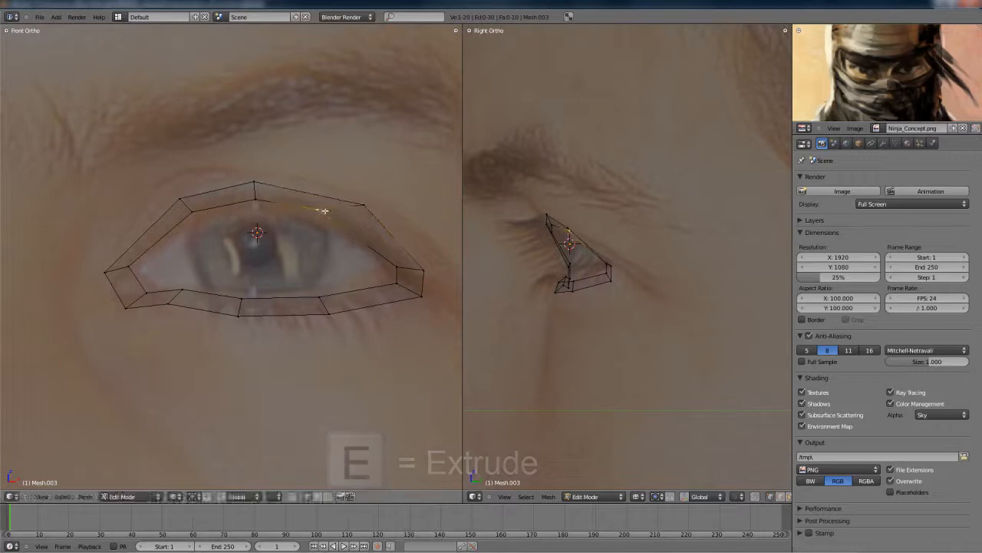
pyautogui.scroll(3, 571, 230)
# Adjust the outer ring's upper-lid vertex nearest the outer corner in the side and front views, raising it above the lid.
pyautogui.press('g')
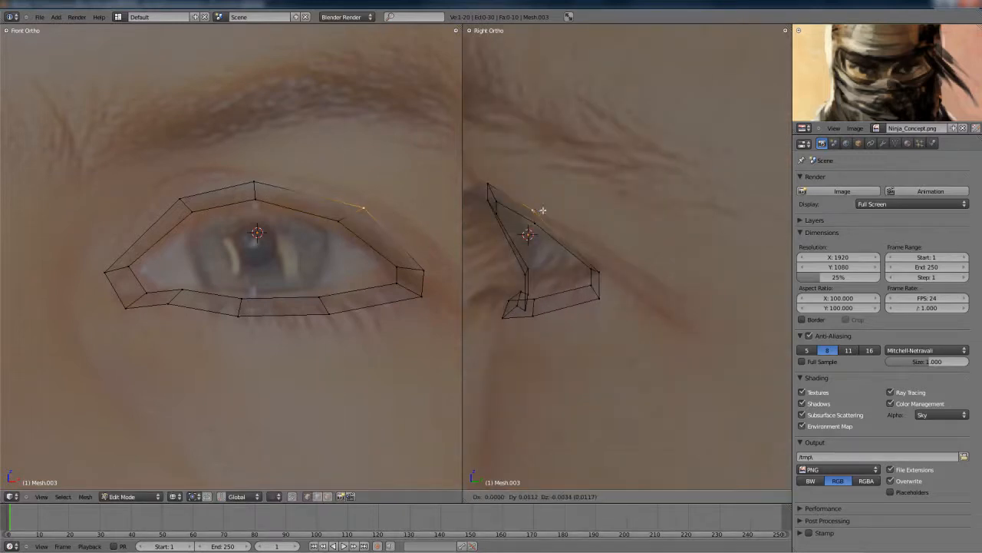
pyautogui.click(544, 213)
pyautogui.press('g')
pyautogui.click(361, 214)
pyautogui.press('g')
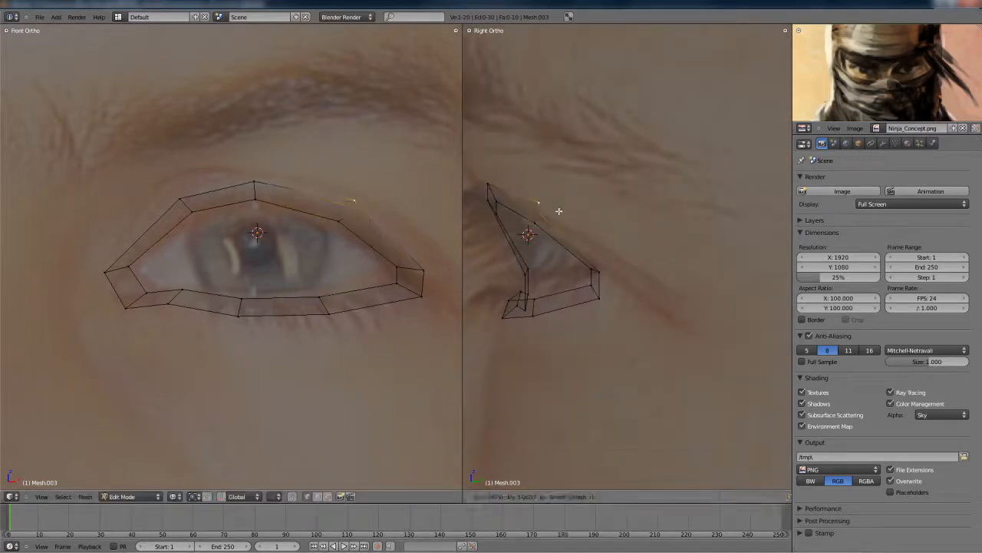
pyautogui.click(556, 204)
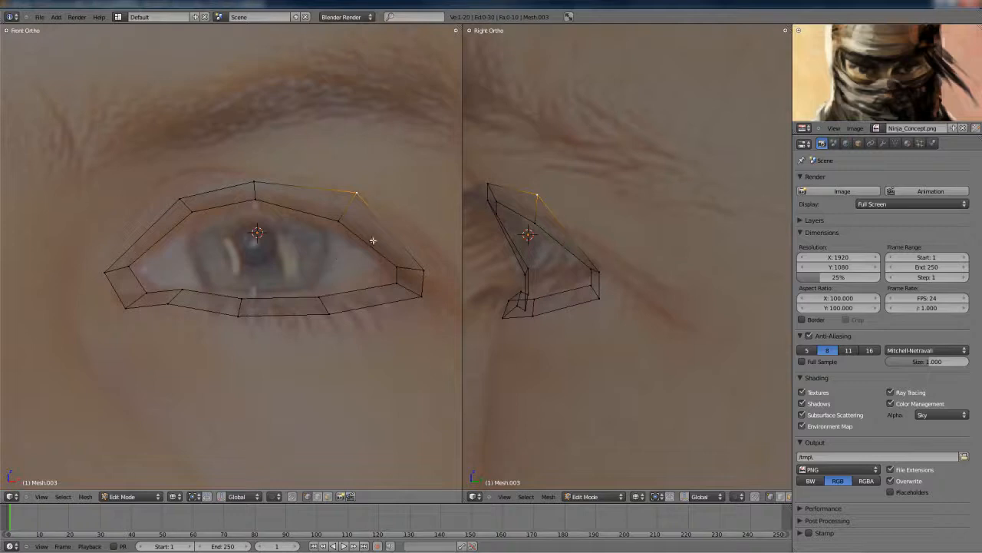
# Raise the outer ring's upper vertices at both eye corners and the inner loop's inner-corner vertex in the front view.
pyautogui.press('g')
pyautogui.click(429, 250)
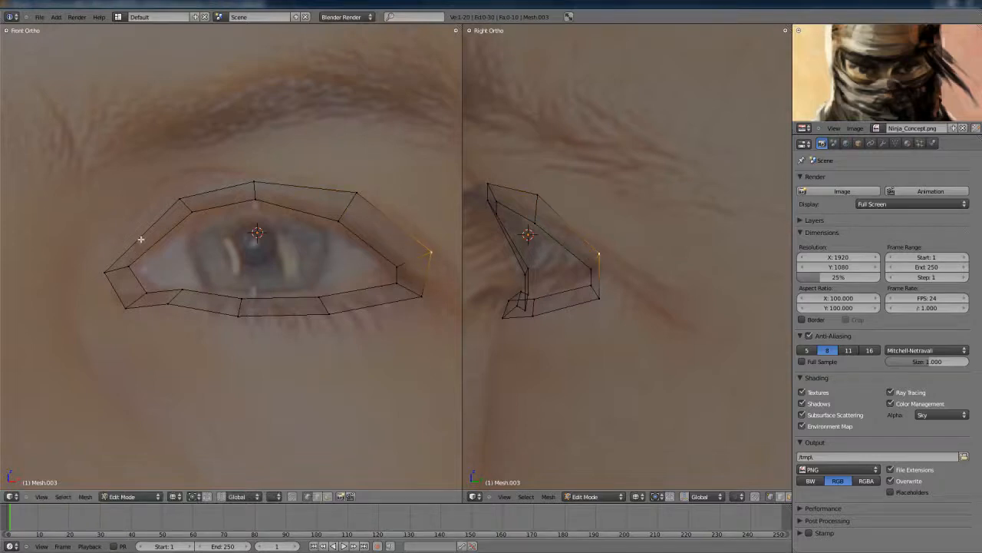
pyautogui.rightClick(105, 270)
pyautogui.press('g')
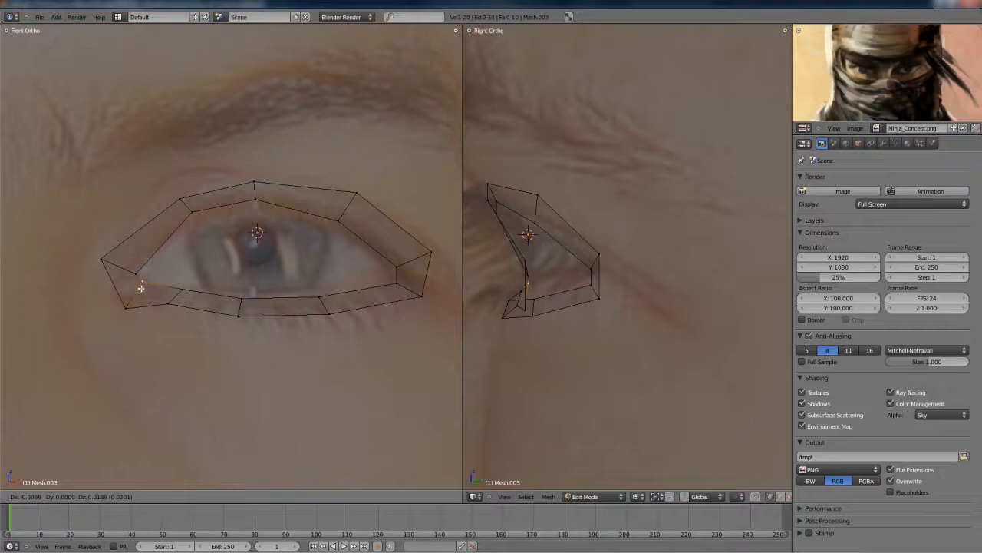
pyautogui.click(133, 266)
# Raise the outer ring's middle and inner-side upper-lid vertices above the eyelid in the front view.
pyautogui.rightClick(247, 182)
pyautogui.press('g')
pyautogui.click(247, 172)
pyautogui.rightClick(198, 192)
pyautogui.press('g')
pyautogui.click(195, 167)
# Move the outer ring's inner-side upper-lid vertex forward along the Y axis in the side view.
pyautogui.keyDown('shift'); pyautogui.moveTo(607, 235); pyautogui.dragTo(671, 239, button='middle'); pyautogui.keyUp('shift')
pyautogui.press('g')
pyautogui.press('y')
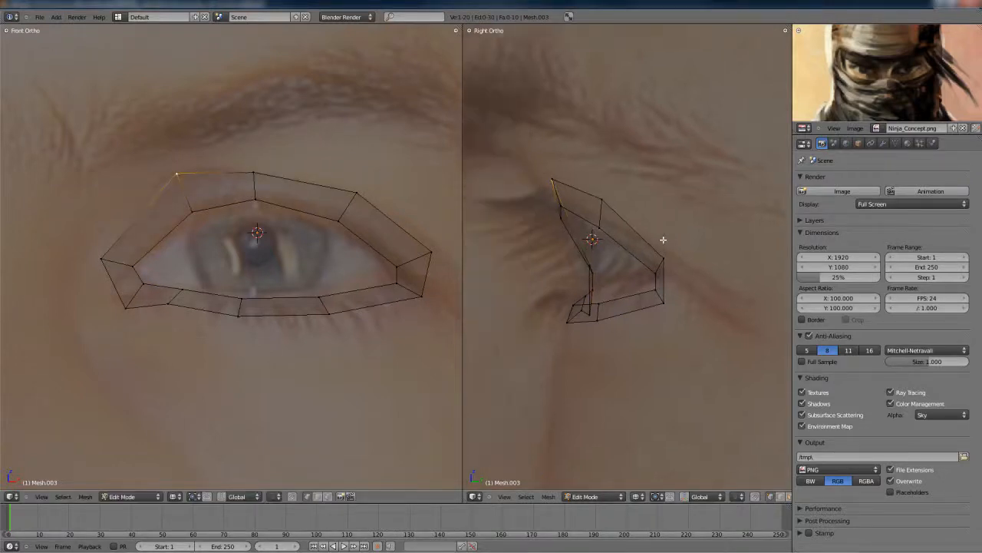
pyautogui.click(641, 237)
# Move the outer ring's inner-corner vertices along the Y axis in the side view to follow the face profile.
pyautogui.rightClick(117, 249)
pyautogui.press('g')
pyautogui.press('y')
pyautogui.click(620, 267)
pyautogui.press('g')
pyautogui.press('y')
pyautogui.click(610, 291)
pyautogui.rightClick(591, 312)
pyautogui.press('g')
pyautogui.press('y')
pyautogui.click(578, 310)
pyautogui.scroll(1, 583, 309)
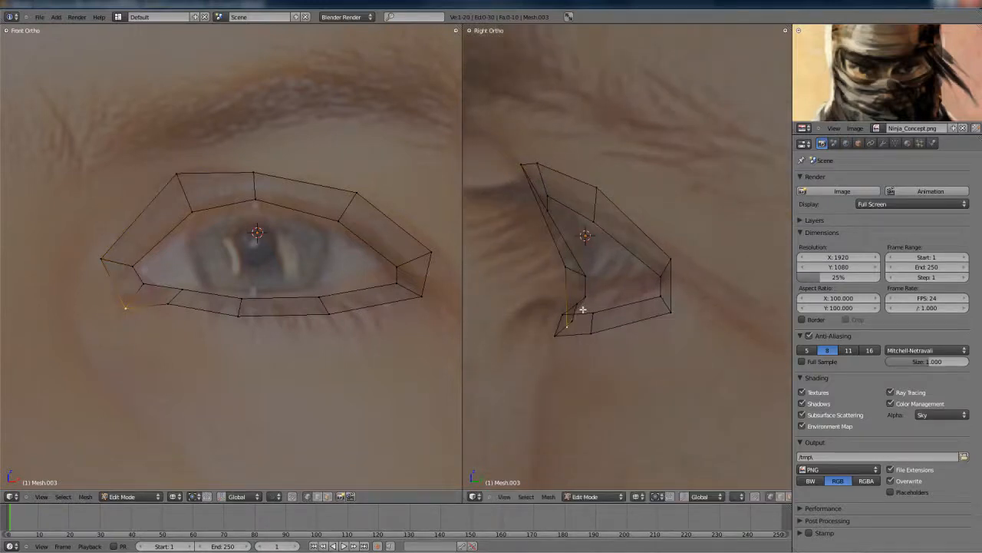
# Scale the inner loop's two inner-corner vertices closer together.
pyautogui.rightClick(147, 283)
pyautogui.keyDown('shift'); pyautogui.rightClick(137, 268); pyautogui.keyUp('shift')
pyautogui.press('s')
pyautogui.click(153, 282)
pyautogui.press('s')
pyautogui.click(213, 285)
# Select the inner loop's vertices at the outer eye corner and scale them closer together.
pyautogui.keyDown('shift'); pyautogui.rightClick(320, 295); pyautogui.keyUp('shift')
pyautogui.keyDown('shift'); pyautogui.rightClick(395, 280); pyautogui.keyUp('shift')
pyautogui.keyDown('shift'); pyautogui.rightClick(397, 268); pyautogui.keyUp('shift')
pyautogui.keyDown('shift'); pyautogui.rightClick(420, 291); pyautogui.keyUp('shift')
pyautogui.keyDown('shift'); pyautogui.rightClick(398, 263); pyautogui.keyUp('shift')
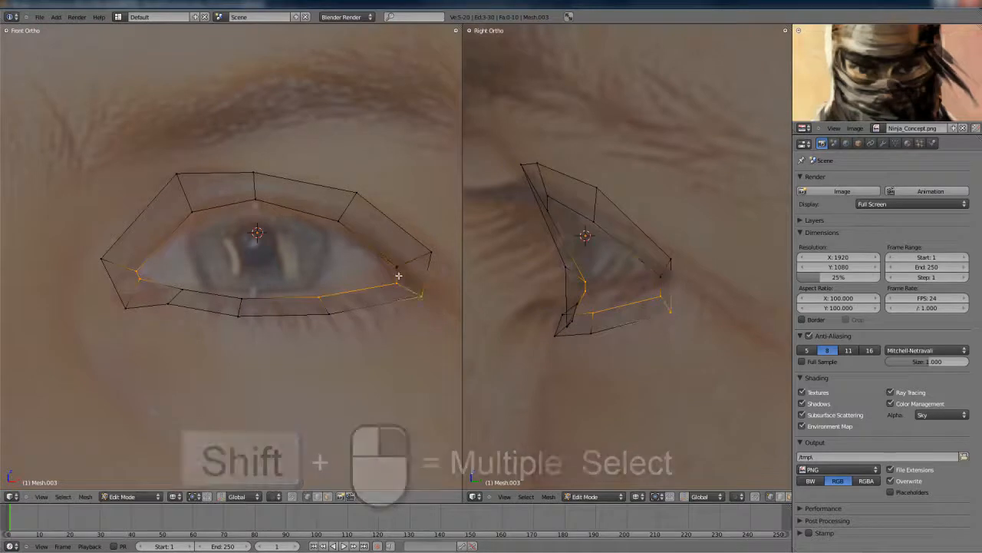
pyautogui.press('s')
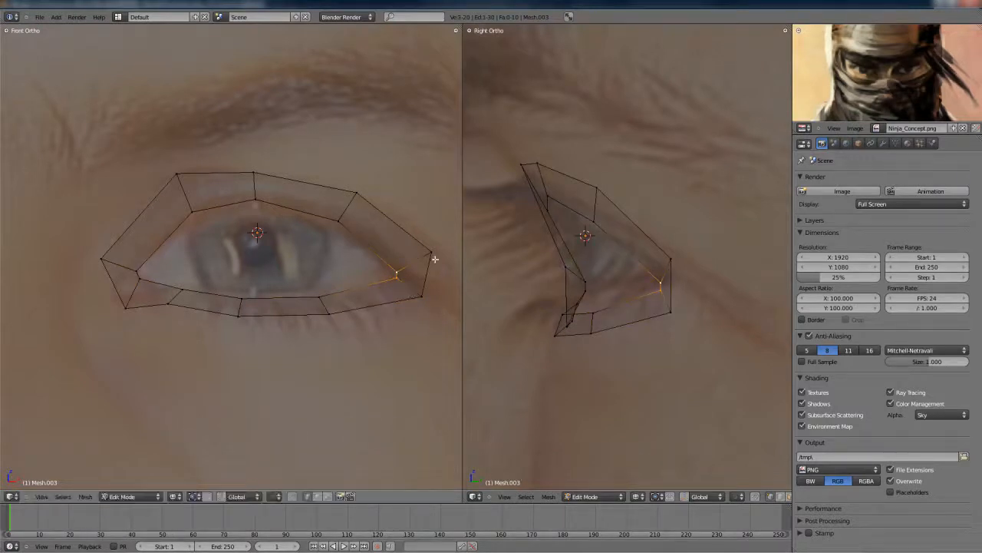
pyautogui.click(407, 290)
pyautogui.press('t')
pyautogui.press('n')
pyautogui.press('n')
pyautogui.press('t')
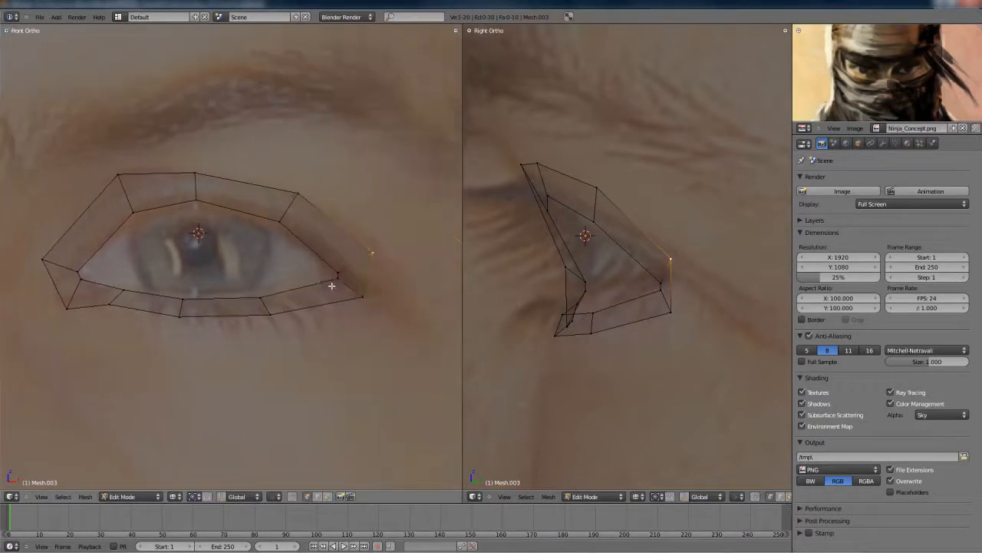
# Lower the outer ring's upper outer-corner vertex and reposition its two inner-corner vertices in the front view.
pyautogui.press('g')
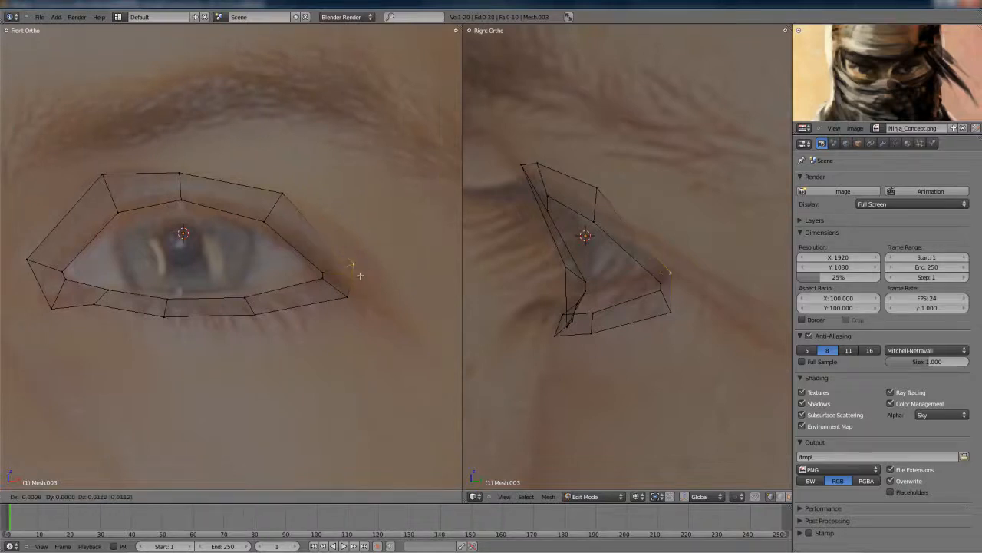
pyautogui.click(347, 291)
pyautogui.keyDown('shift'); pyautogui.moveTo(273, 278); pyautogui.dragTo(308, 279, button='middle'); pyautogui.keyUp('shift')
pyautogui.rightClick(86, 313)
pyautogui.press('g')
pyautogui.click(72, 307)
pyautogui.rightClick(68, 270)
pyautogui.press('g')
pyautogui.click(68, 275)
# Pull the outer ring's lower-lid vertices down below the eye in the front view.
pyautogui.rightClick(591, 315)
pyautogui.press('g')
pyautogui.click(280, 388)
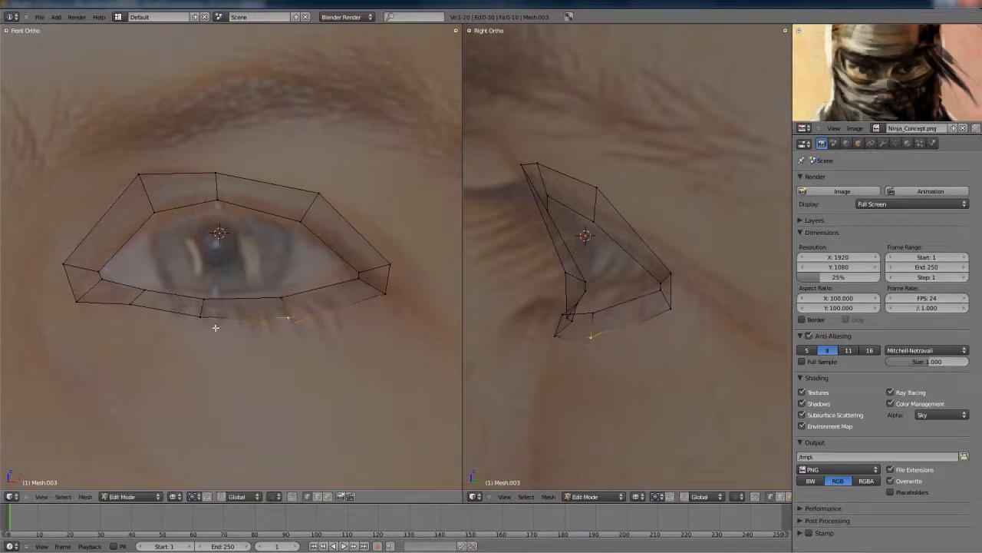
pyautogui.keyDown('shift'); pyautogui.rightClick(204, 329); pyautogui.keyUp('shift')
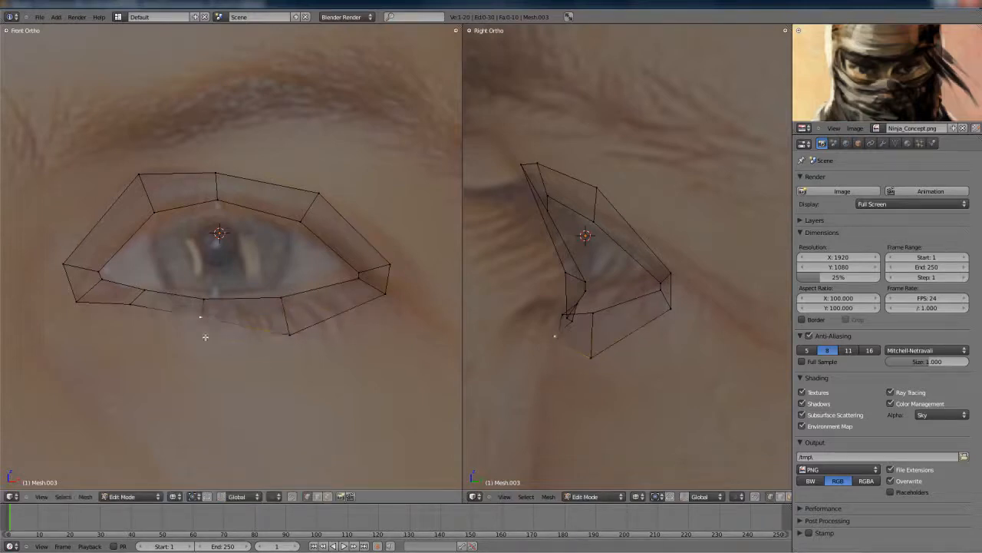
pyautogui.press('g')
pyautogui.click(132, 325)
# Shift the outer ring's lowest middle vertex slightly backward along the Y axis in the side view.
pyautogui.press('g')
pyautogui.press('y')
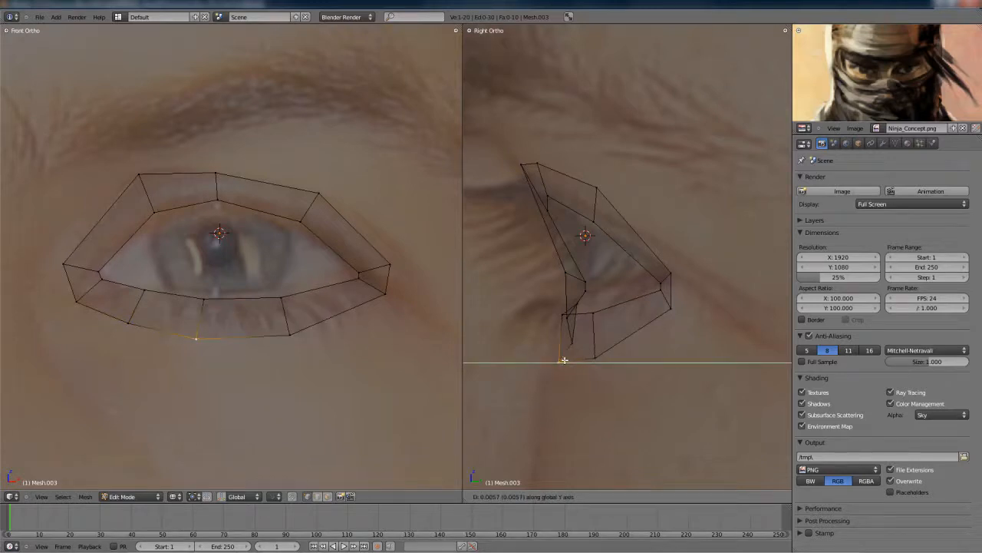
pyautogui.click(564, 360)
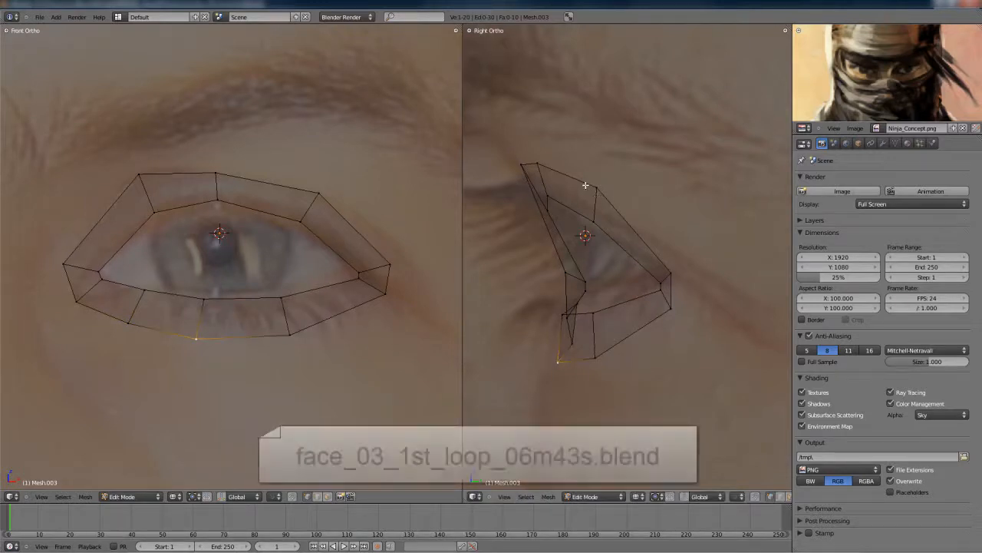
# Move the outer ring's two outer-corner vertices slightly backward along the Y axis in the side view.
pyautogui.rightClick(666, 300)
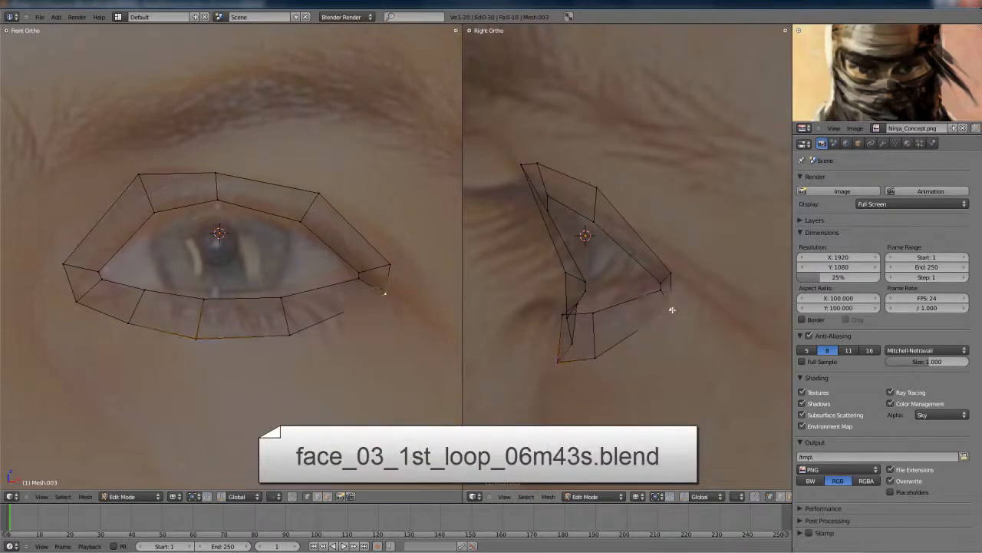
pyautogui.press('g')
pyautogui.press('y')
pyautogui.click(675, 310)
pyautogui.rightClick(676, 281)
pyautogui.press('g')
pyautogui.press('y')
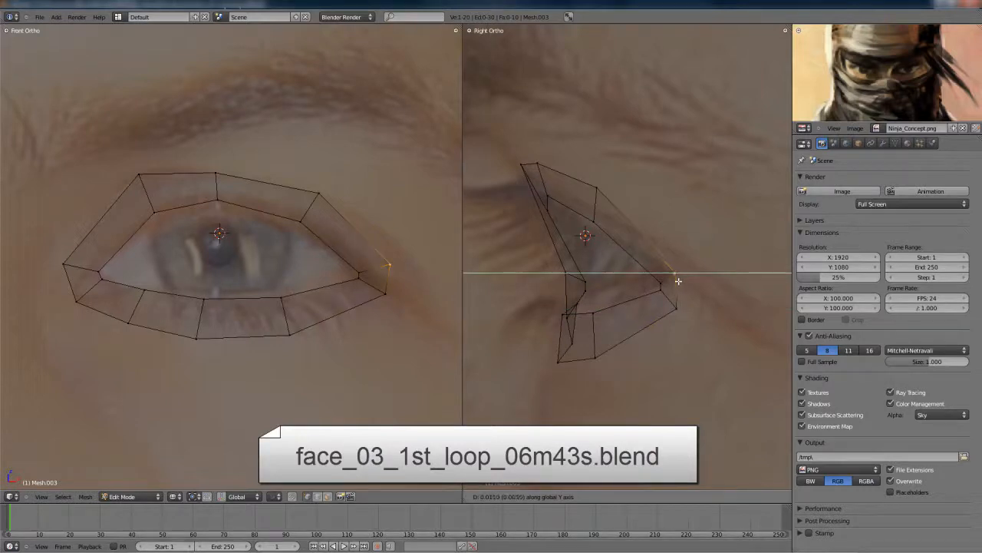
pyautogui.click(675, 309)
# Extrude the innermost eye edge loop, scale the new loop inward and adjust its height along the Z axis.
pyautogui.rightClick(331, 285)
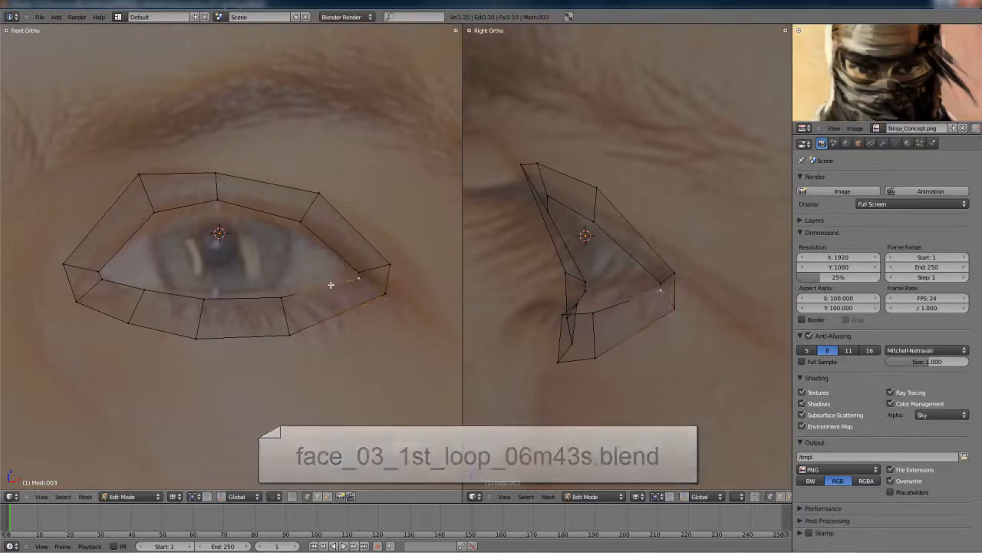
pyautogui.keyDown('alt'); pyautogui.rightClick(331, 285); pyautogui.keyUp('alt')
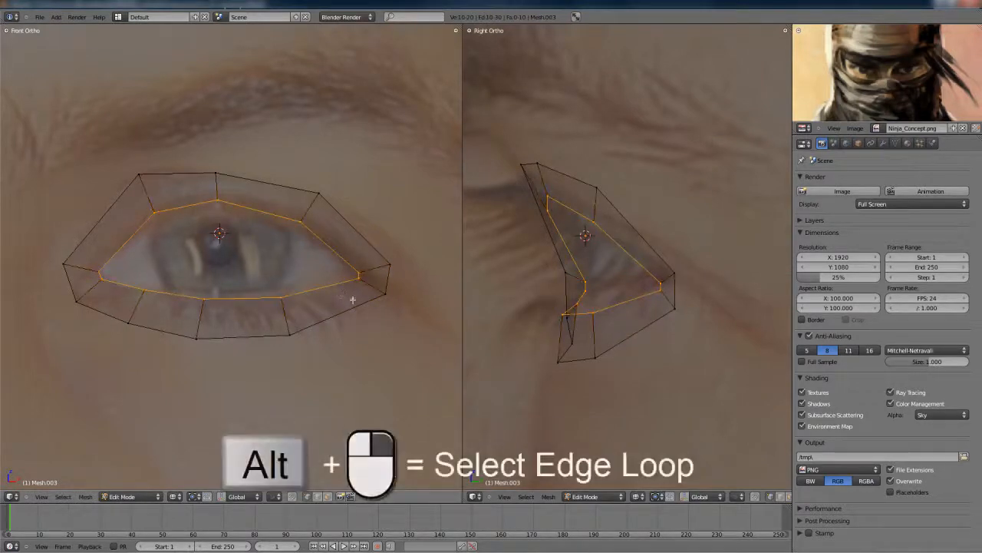
pyautogui.press('e')
pyautogui.press('s')
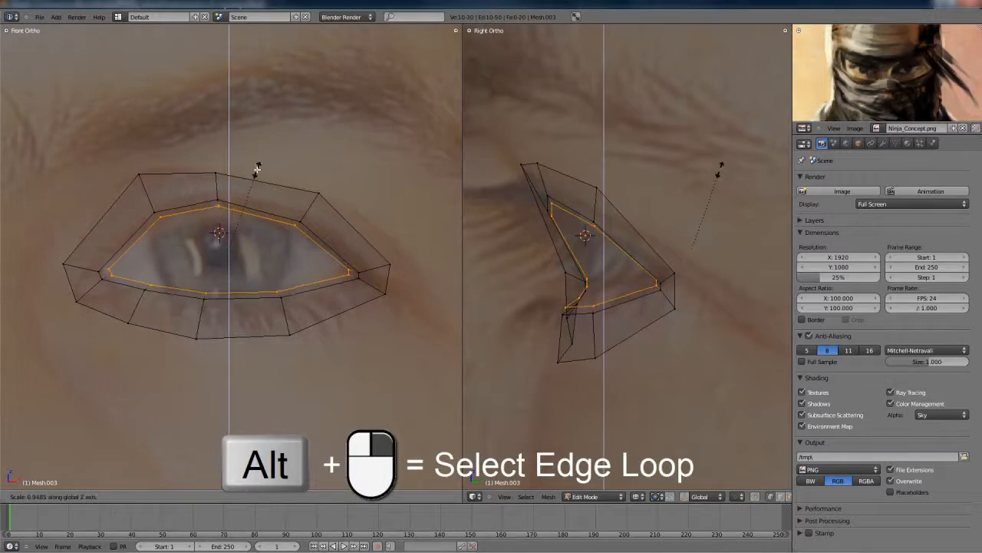
pyautogui.click(259, 170)
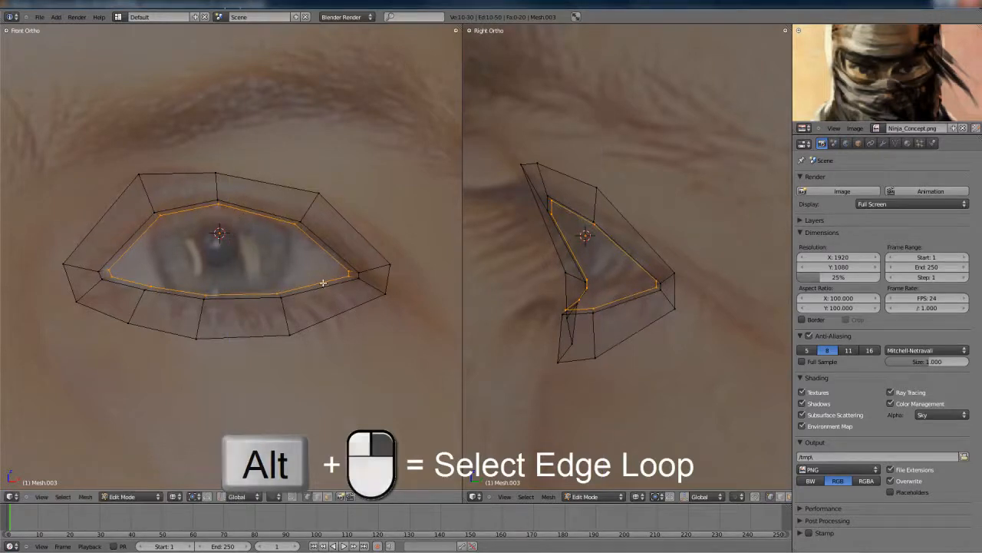
pyautogui.press('s')
pyautogui.press('z')
pyautogui.click(279, 209)
# Push the new inner loop back along the Y axis, nudge its position and rescale it along the Z axis.
pyautogui.press('g')
pyautogui.press('y')
pyautogui.click(531, 277)
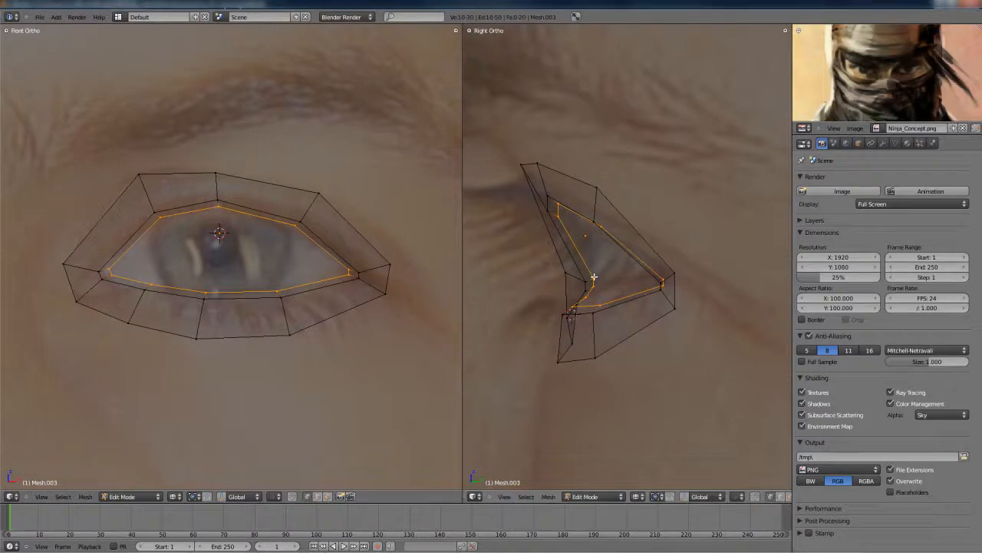
pyautogui.press('g')
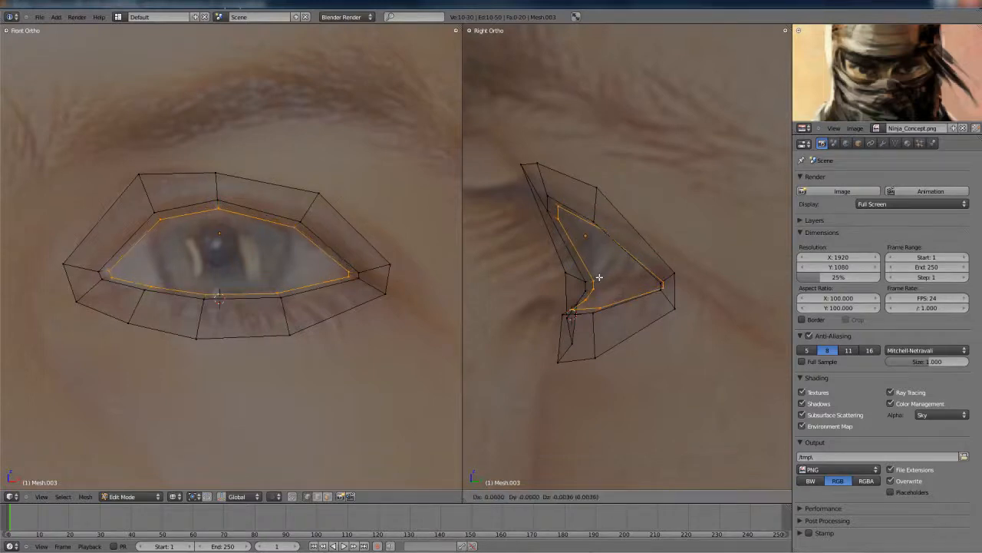
pyautogui.click(599, 272)
pyautogui.press('s')
pyautogui.press('z')
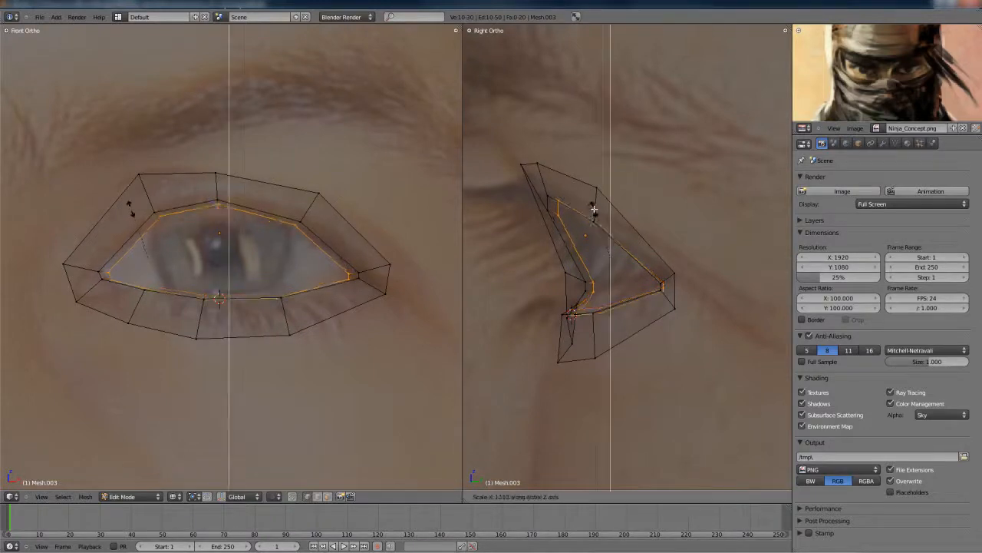
pyautogui.click(593, 209)
# Move the inner loop slightly further back along Y, then narrow it along X and fine-tune its Z scale.
pyautogui.press('g')
pyautogui.press('y')
pyautogui.click(596, 218)
pyautogui.press('s')
pyautogui.press('x')
pyautogui.click(362, 302)
pyautogui.press('s')
pyautogui.press('z')
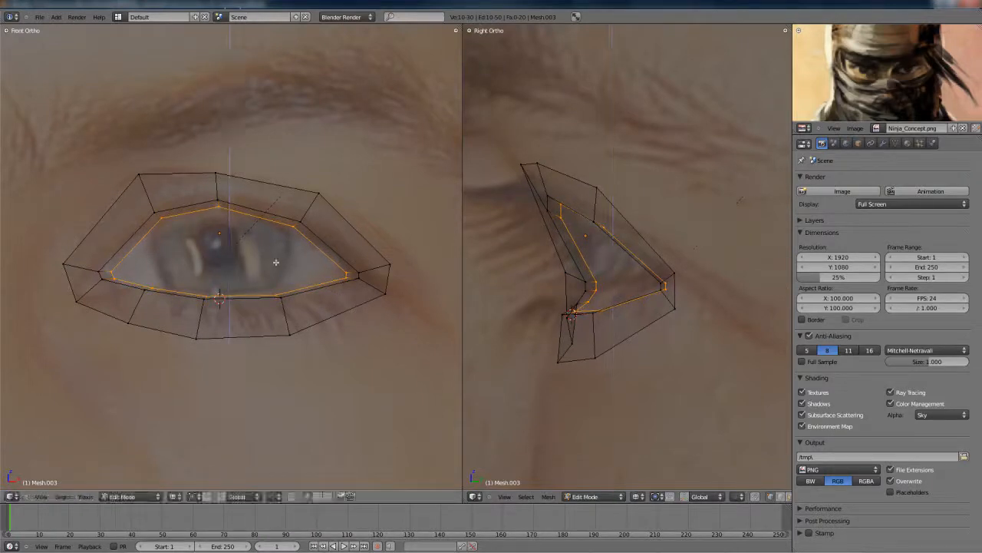
pyautogui.click(279, 253)
# Invert the selection to the outermost loop, extrude it and scale the new ring outward, including along the Z axis.
pyautogui.hotkey('ctrl', 'i')
pyautogui.scroll(-1, 303, 270)
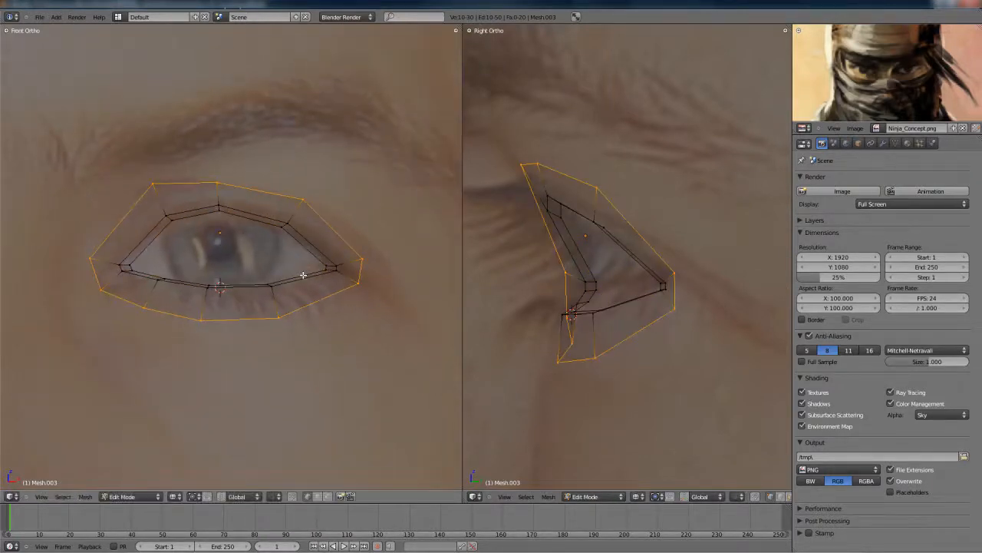
pyautogui.press('e')
pyautogui.rightClick(353, 294)
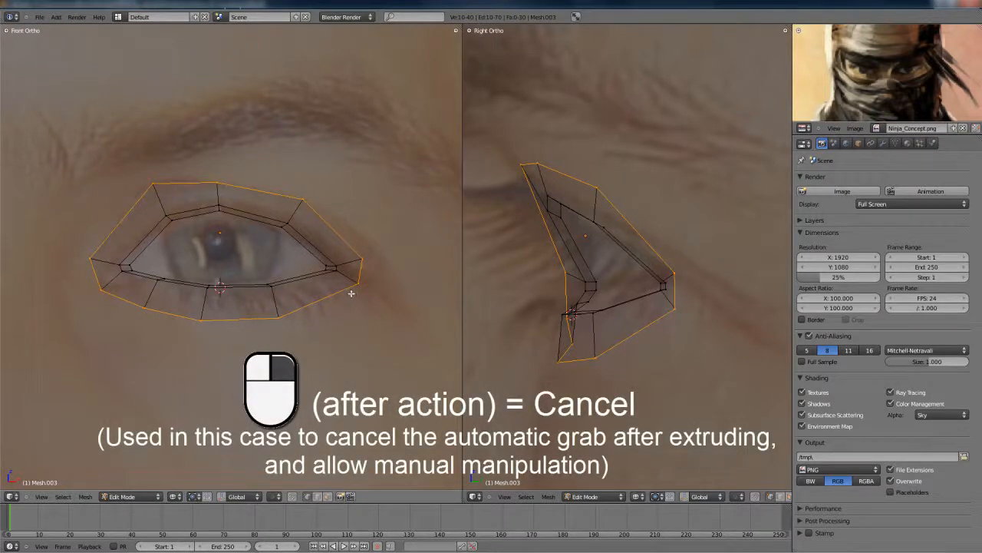
pyautogui.press('s')
pyautogui.click(382, 303)
pyautogui.press('s')
pyautogui.press('z')
pyautogui.click(344, 229)
# Reposition the new ring's upper-lid and outer-corner vertices outward toward the brow and temple in the front view.
pyautogui.rightClick(342, 193)
pyautogui.press('g')
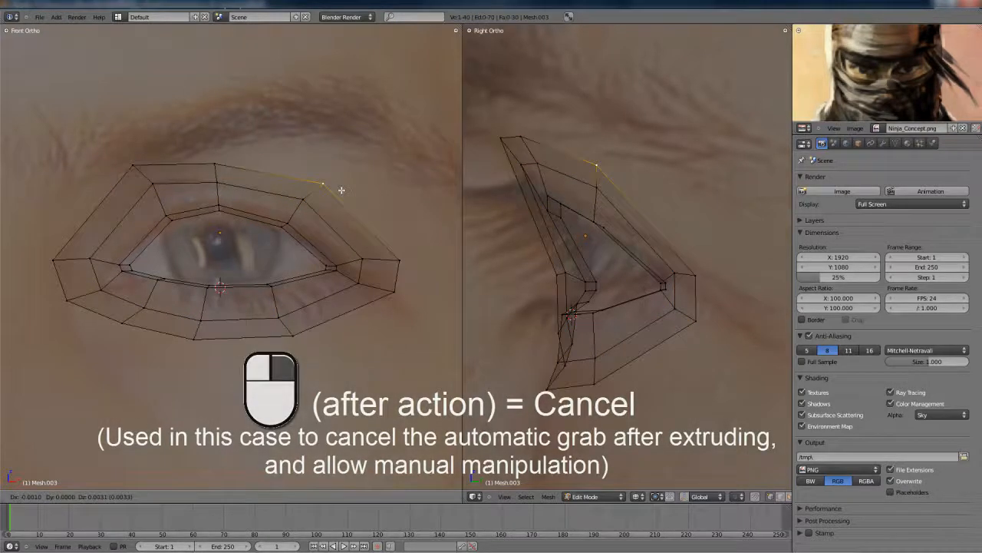
pyautogui.click(317, 151)
pyautogui.rightClick(387, 244)
pyautogui.press('g')
pyautogui.click(395, 214)
pyautogui.rightClick(393, 288)
pyautogui.press('g')
pyautogui.click(399, 305)
# Reposition the new ring's vertices under the eye and at the lower inner corner in the front view.
pyautogui.rightClick(305, 351)
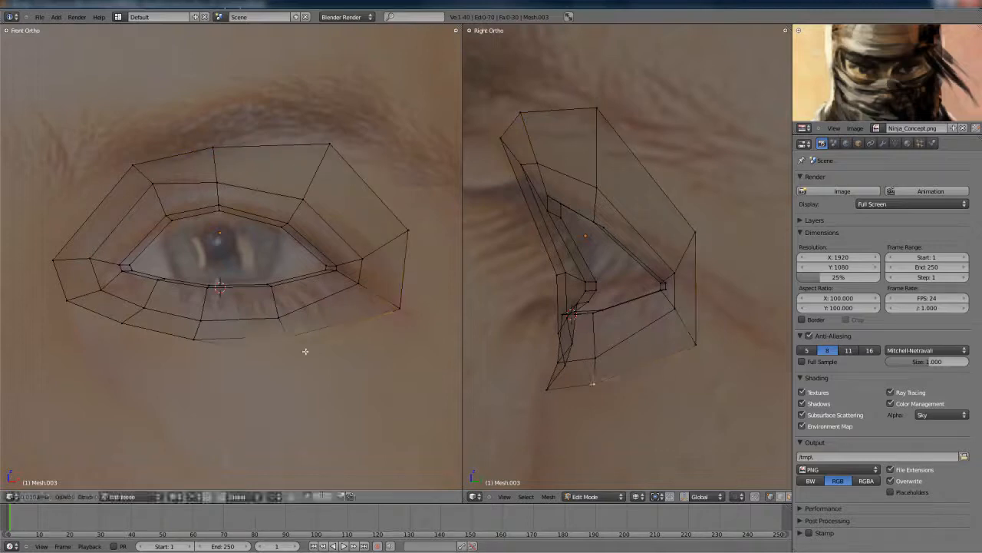
pyautogui.press('g')
pyautogui.click(154, 342)
pyautogui.rightClick(127, 330)
pyautogui.press('g')
pyautogui.click(81, 307)
# Adjust the new ring's upper inner-corner vertex and inner-side upper-lid vertex in the front view.
pyautogui.rightClick(61, 253)
pyautogui.press('g')
pyautogui.click(80, 248)
pyautogui.rightClick(123, 169)
pyautogui.press('g')
pyautogui.click(122, 167)
pyautogui.rightClick(66, 246)
pyautogui.click(65, 246)
# Move the outermost ring's upper inner-corner vertex forward along the Y axis in the side view.
pyautogui.scroll(-1, 69, 246)
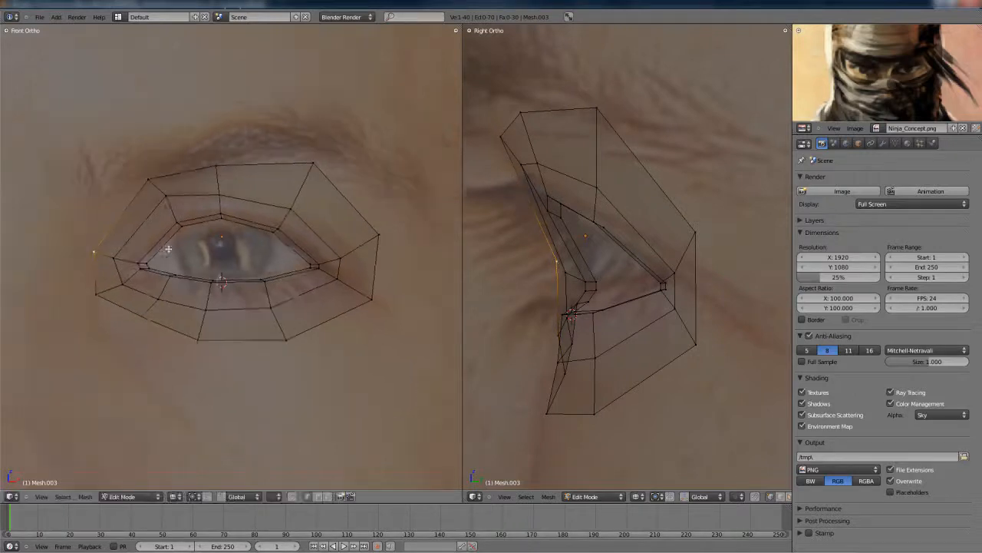
pyautogui.scroll(-2, 558, 251)
pyautogui.keyDown('shift'); pyautogui.moveTo(558, 250); pyautogui.dragTo(616, 250, button='middle'); pyautogui.keyUp('shift')
pyautogui.scroll(-1, 620, 252)
pyautogui.press('g')
pyautogui.press('y')
pyautogui.click(623, 255)
# Pull the outermost ring's lower inner-corner vertex forward along Y and refine the adjacent inner-corner vertex's depth.
pyautogui.rightClick(98, 293)
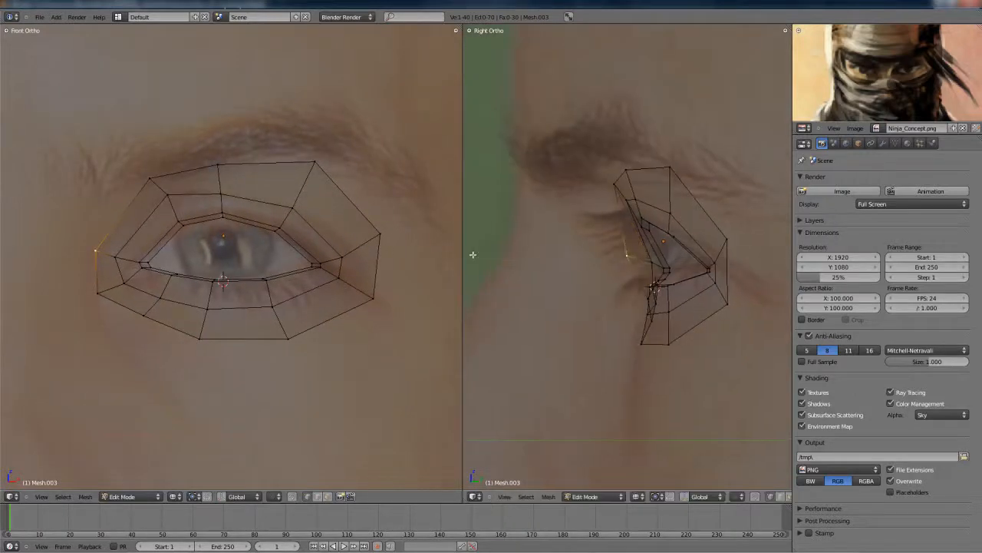
pyautogui.press('g')
pyautogui.middleClick(636, 292)
pyautogui.rightClick(668, 292)
pyautogui.press('g')
pyautogui.middleClick(658, 292)
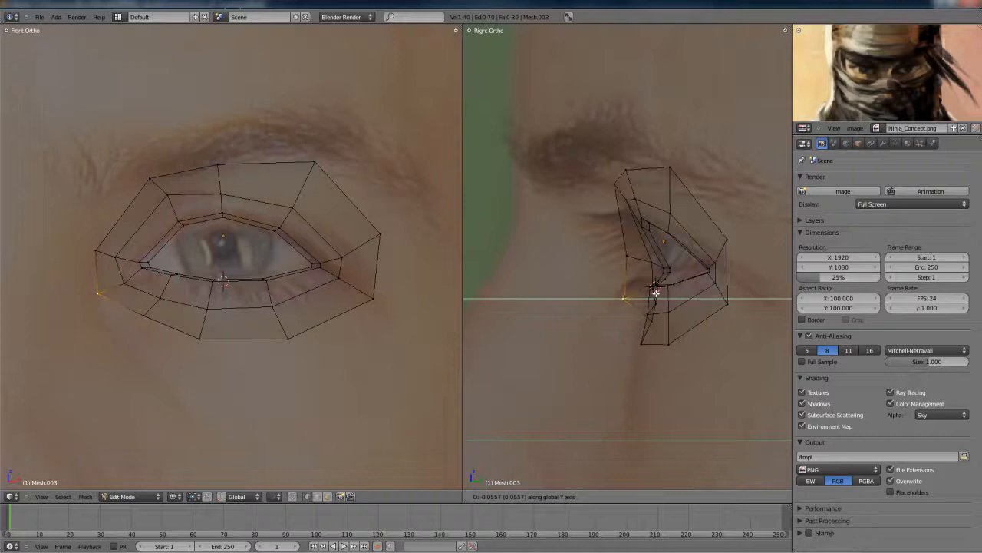
pyautogui.click(671, 296)
pyautogui.press('g')
pyautogui.middleClick(643, 267)
pyautogui.click(641, 269)
# Adjust the depth of the outermost ring's three lower vertices along the Y axis in the side view.
pyautogui.rightClick(653, 324)
pyautogui.press('g')
pyautogui.middleClick(646, 325)
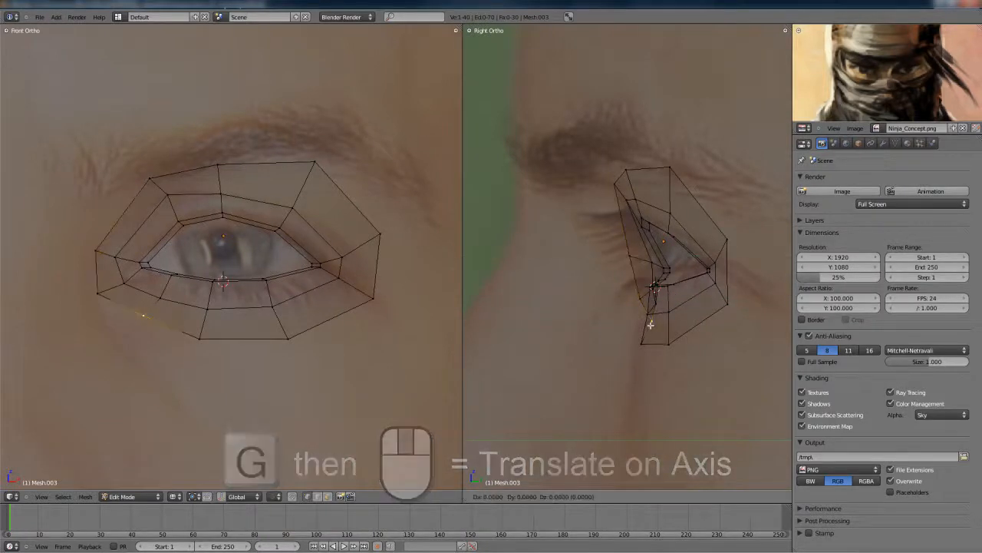
pyautogui.click(645, 325)
pyautogui.rightClick(647, 350)
pyautogui.press('g')
pyautogui.middleClick(647, 350)
pyautogui.click(647, 351)
pyautogui.rightClick(674, 349)
pyautogui.press('g')
pyautogui.middleClick(678, 353)
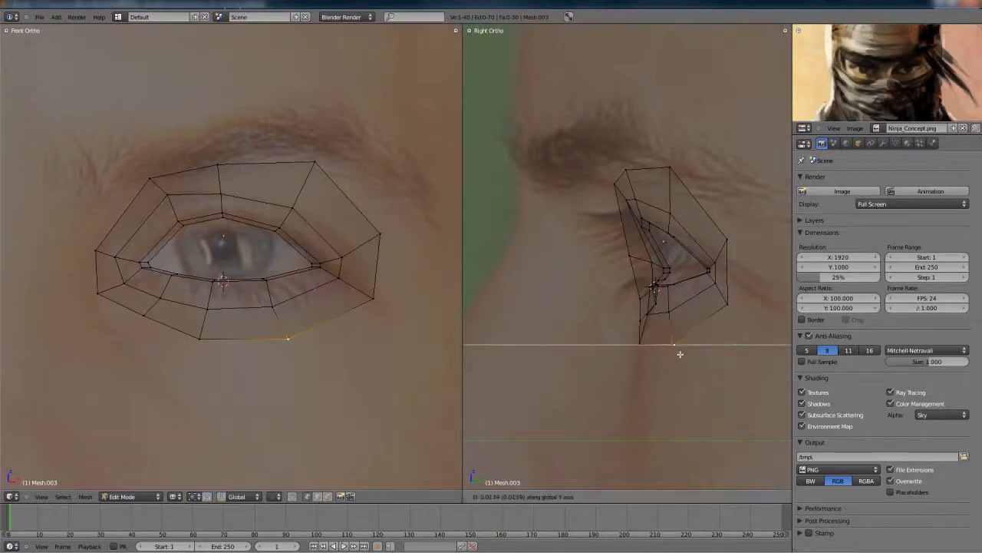
pyautogui.click(682, 353)
pyautogui.rightClick(691, 180)
pyautogui.press('g')
pyautogui.middleClick(691, 185)
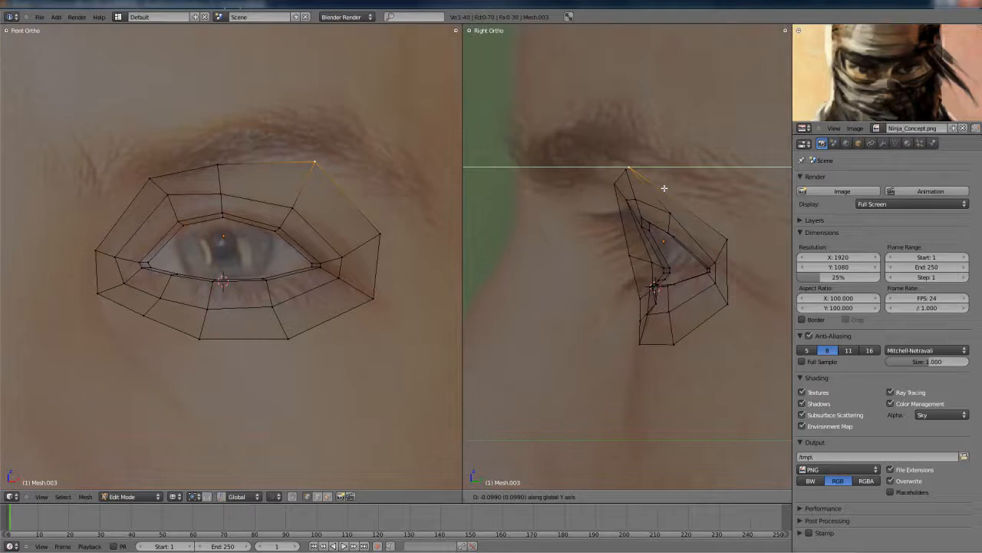
pyautogui.rightClick(664, 188)
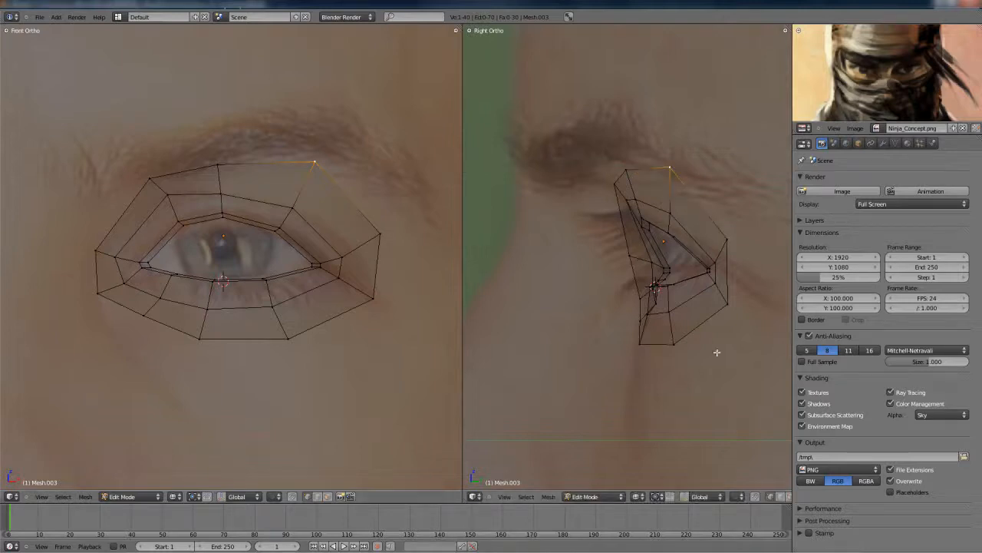
# Reposition the middle ring's central lower-lid vertex and its lower outer-corner vertex in the side view.
pyautogui.rightClick(653, 311)
pyautogui.press('g')
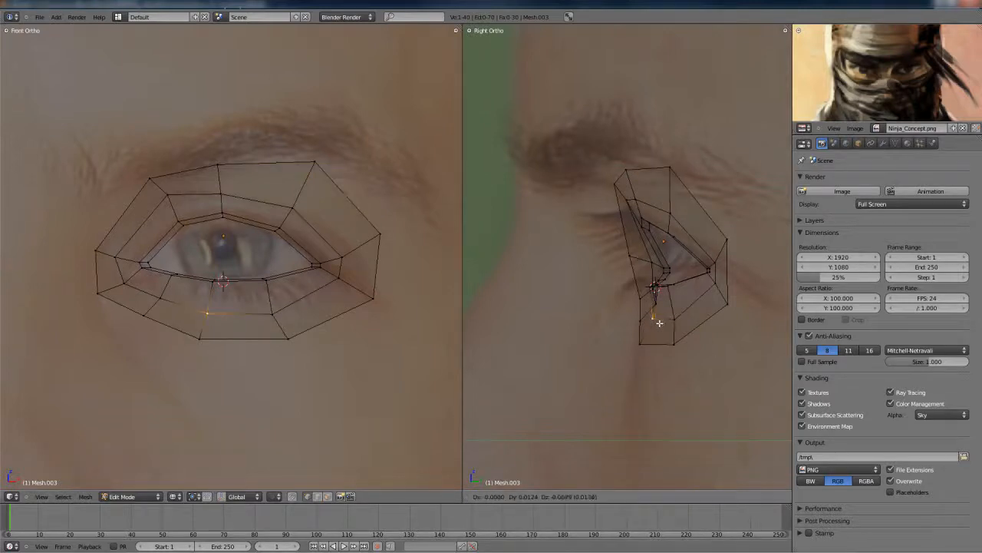
pyautogui.click(718, 291)
pyautogui.press('g')
pyautogui.rightClick(328, 323)
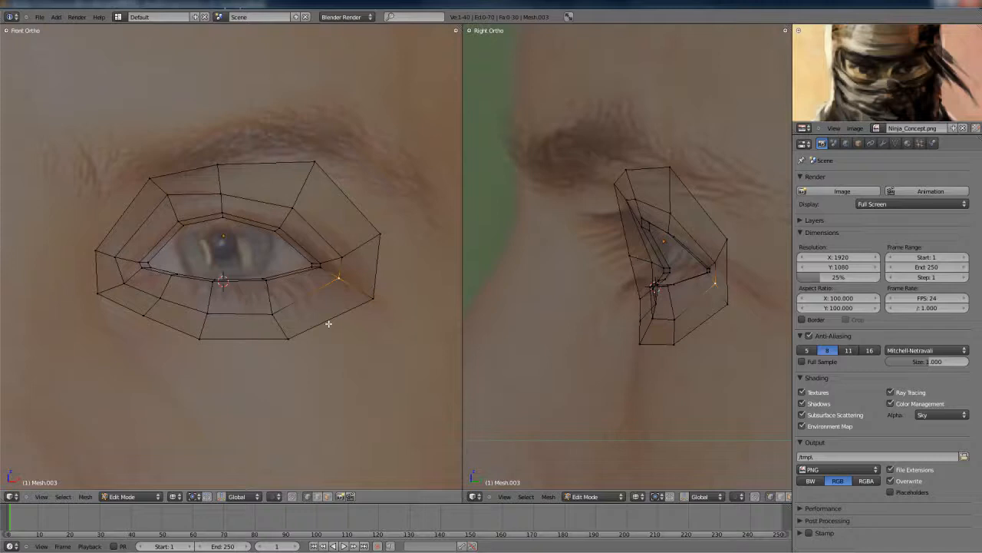
# Move the middle ring's central, outer and inner upper-lid vertices closer to the brow in the front view.
pyautogui.rightClick(225, 199)
pyautogui.press('g')
pyautogui.click(225, 190)
pyautogui.rightClick(284, 208)
pyautogui.press('g')
pyautogui.click(288, 193)
pyautogui.rightClick(163, 197)
pyautogui.press('g')
pyautogui.click(165, 201)
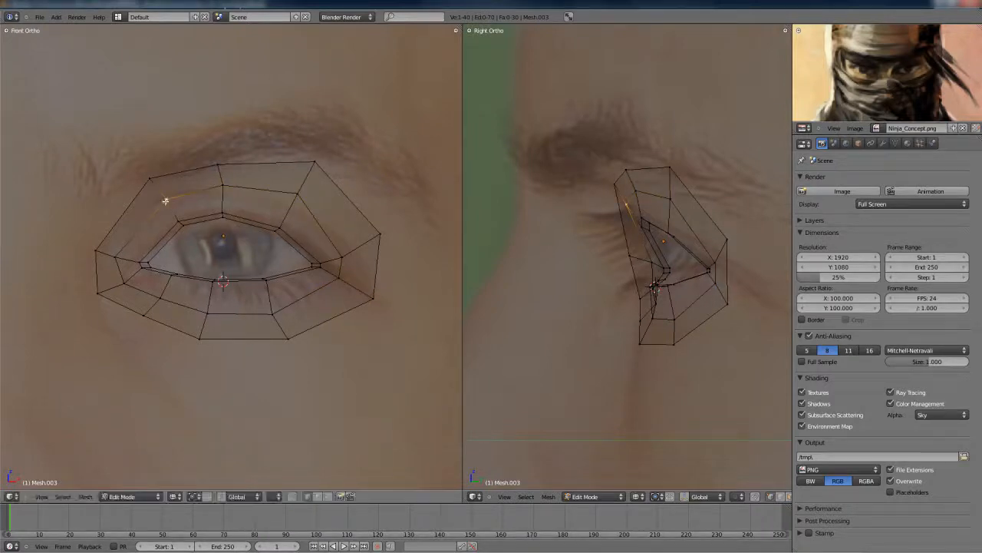
# Move the outermost ring's lower and upper outer-corner vertices inward toward the eye in the front view.
pyautogui.rightClick(360, 292)
pyautogui.press('g')
pyautogui.click(345, 281)
pyautogui.rightClick(379, 236)
pyautogui.press('g')
pyautogui.click(354, 251)
pyautogui.press('g')
pyautogui.click(352, 219)
# Adjust the outermost ring's outer brow vertex and the middle ring's upper outer-corner vertex in the front view.
pyautogui.rightClick(336, 172)
pyautogui.press('g')
pyautogui.click(344, 178)
pyautogui.rightClick(359, 240)
pyautogui.press('g')
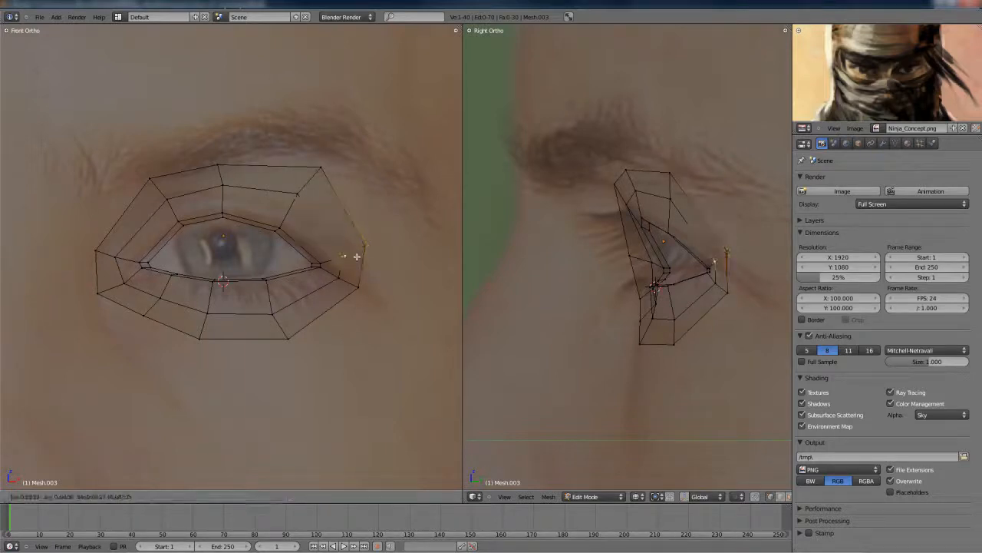
pyautogui.click(358, 262)
# Move the outermost ring's two outer-corner vertices together along the Y axis in the side view.
pyautogui.keyDown('shift'); pyautogui.rightClick(347, 280); pyautogui.keyUp('shift')
pyautogui.press('g')
pyautogui.press('y')
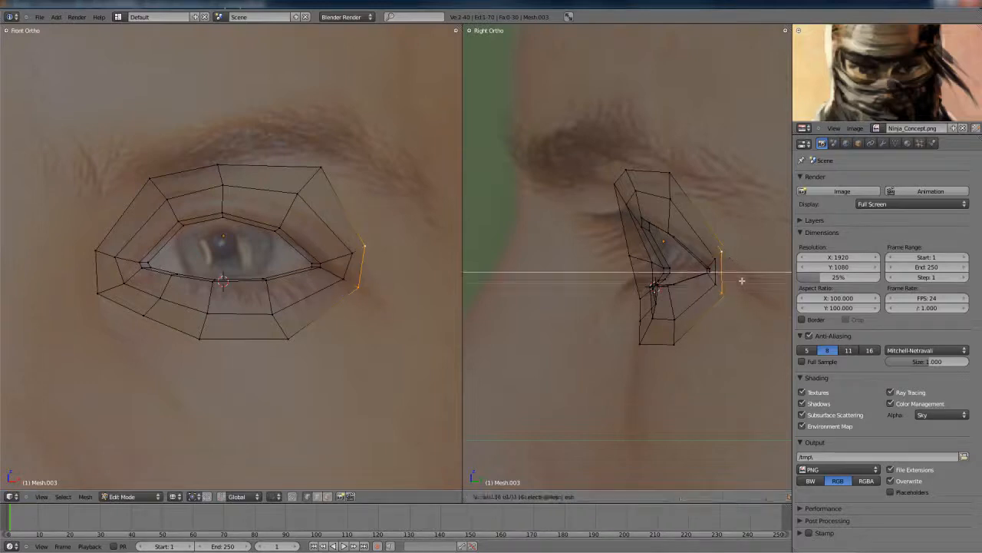
pyautogui.click(743, 280)
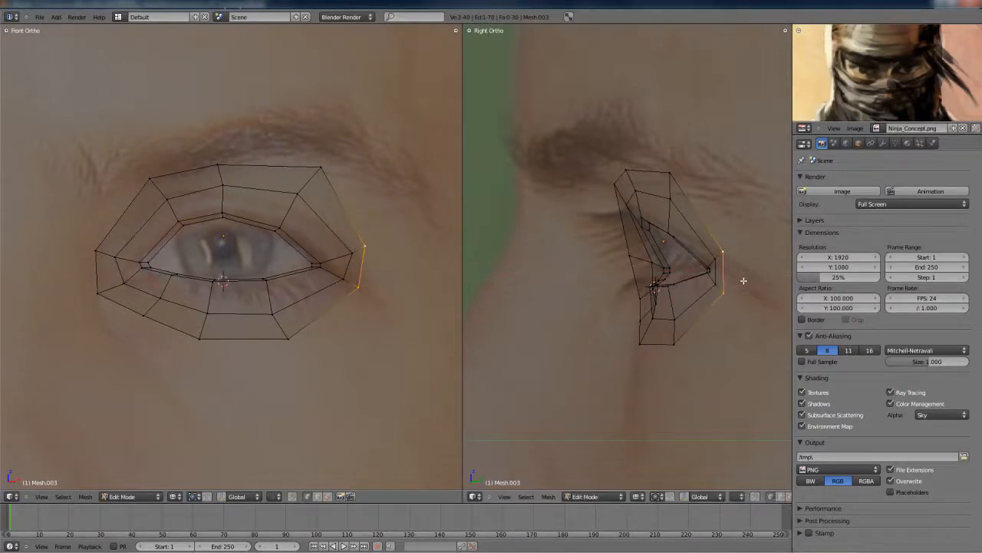
# Shift the outer-corner vertex pair back, tilt it slightly, and move it outward in the front view.
pyautogui.keyDown('shift'); pyautogui.moveTo(742, 280); pyautogui.dragTo(653, 257, button='middle'); pyautogui.keyUp('shift')
pyautogui.press('s')
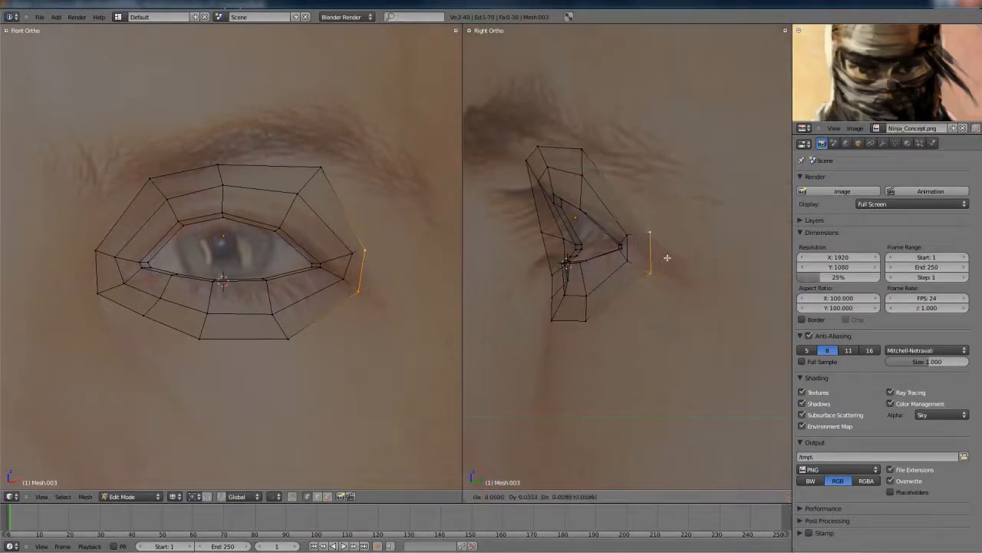
pyautogui.click(689, 251)
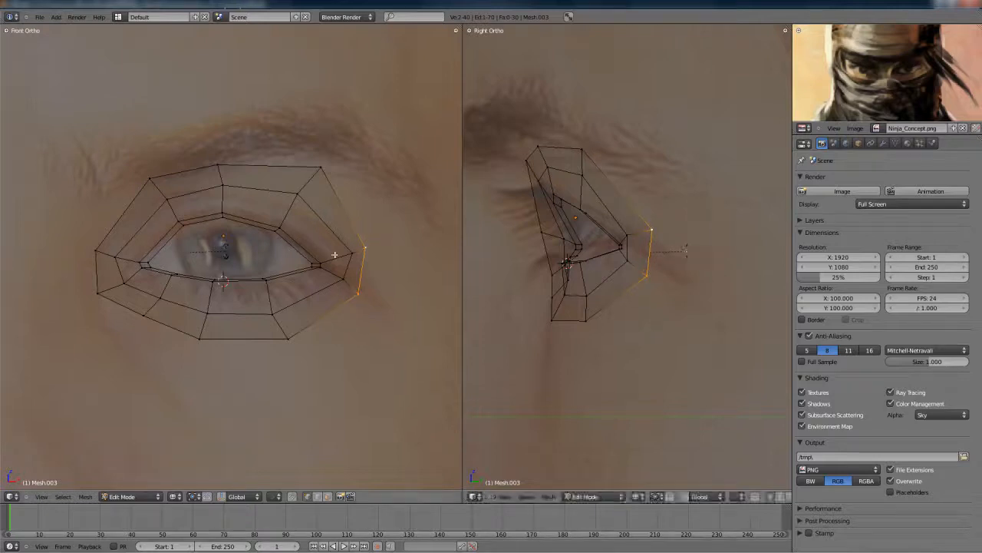
pyautogui.press('g')
pyautogui.click(368, 265)
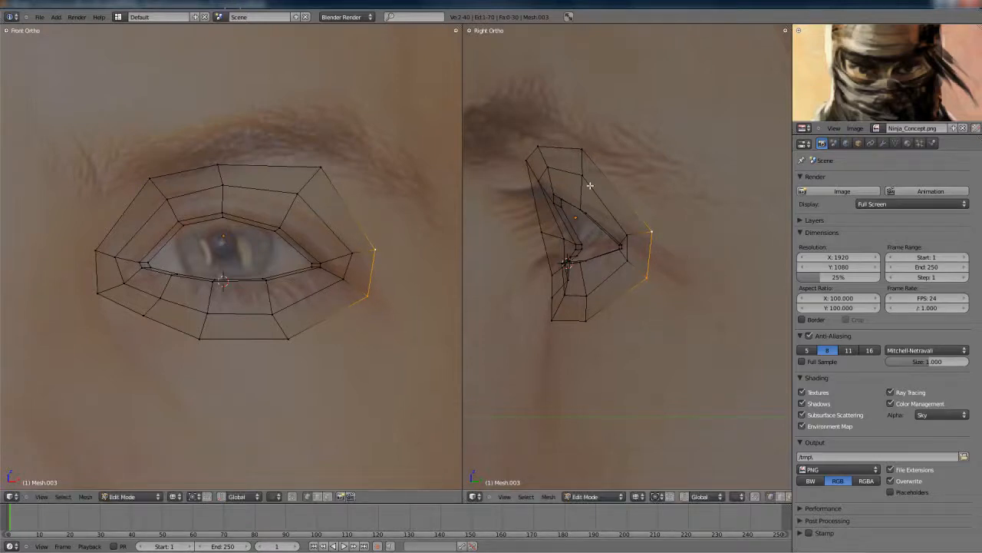
# Adjust the depth of the middle ring's upper-lid vertices and upper outer-corner vertex in the side view.
pyautogui.rightClick(581, 182)
pyautogui.press('g')
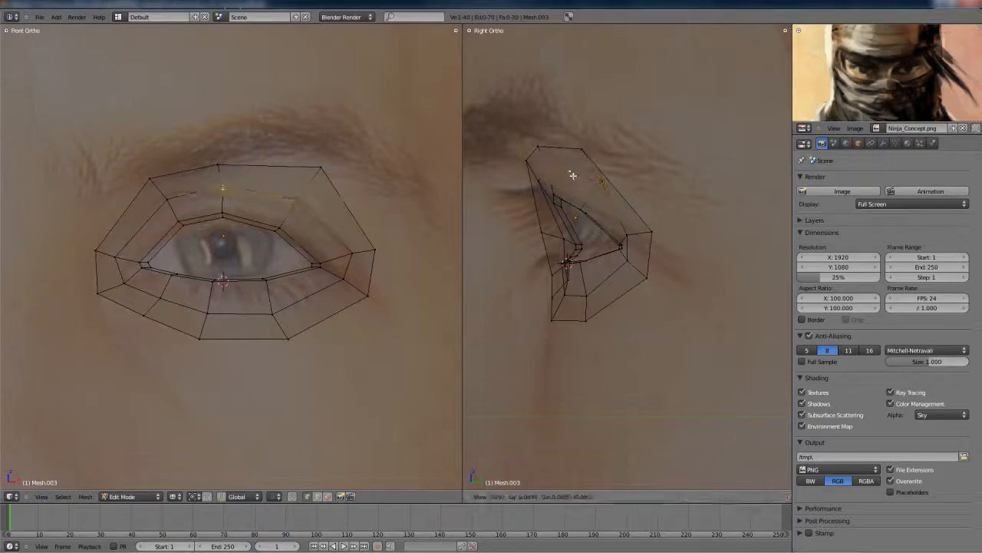
pyautogui.click(563, 182)
pyautogui.rightClick(627, 231)
pyautogui.press('g')
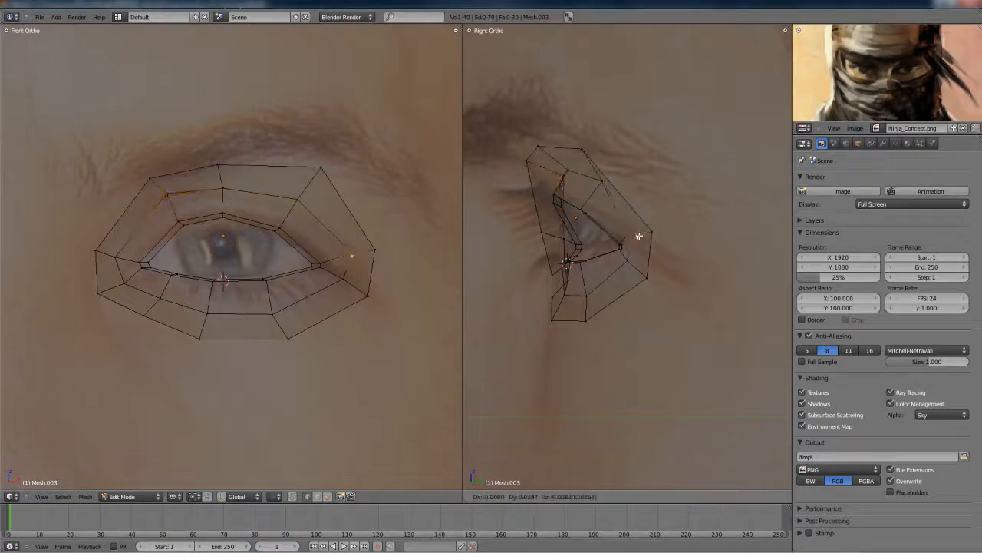
pyautogui.click(635, 234)
# Reposition the outermost ring's upper outer-corner, outer brow and central brow vertices in the side view.
pyautogui.press('z')
pyautogui.moveTo(635, 234); pyautogui.dragTo(540, 223, button='middle')
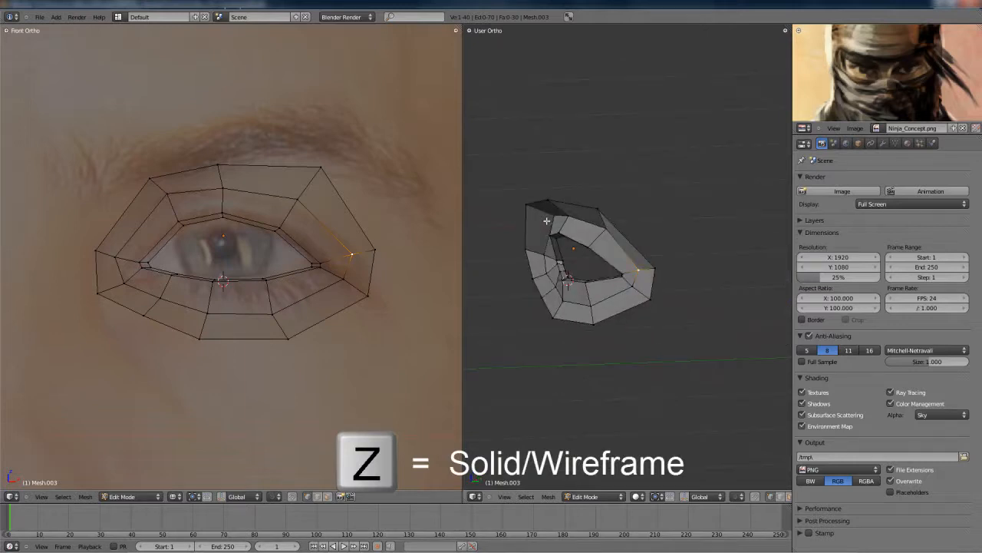
pyautogui.press('KP_3')
pyautogui.press('z')
pyautogui.keyDown('shift'); pyautogui.moveTo(632, 256); pyautogui.dragTo(668, 256, button='middle'); pyautogui.keyUp('shift')
pyautogui.rightClick(626, 193)
pyautogui.rightClick(682, 262)
pyautogui.press('g')
pyautogui.click(684, 254)
pyautogui.rightClick(619, 188)
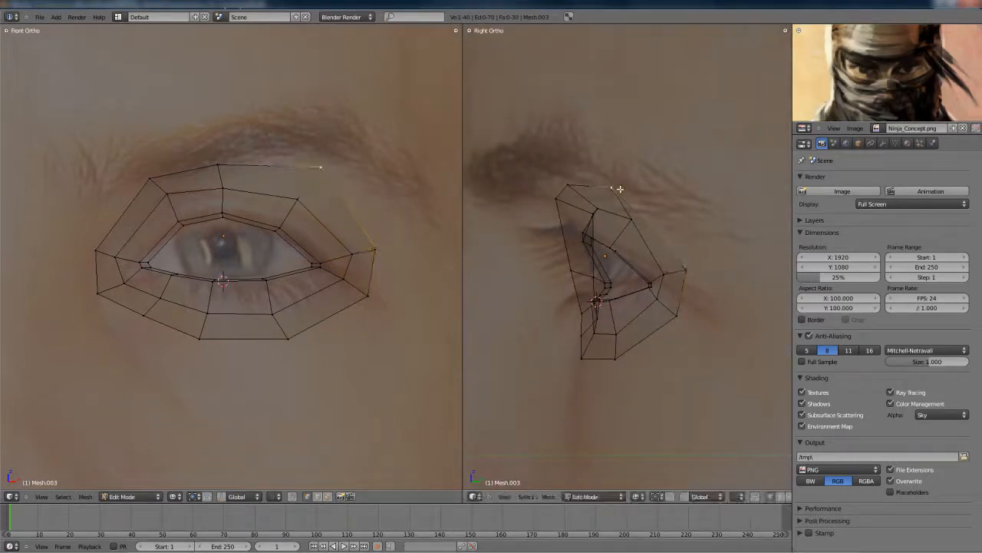
pyautogui.press('g')
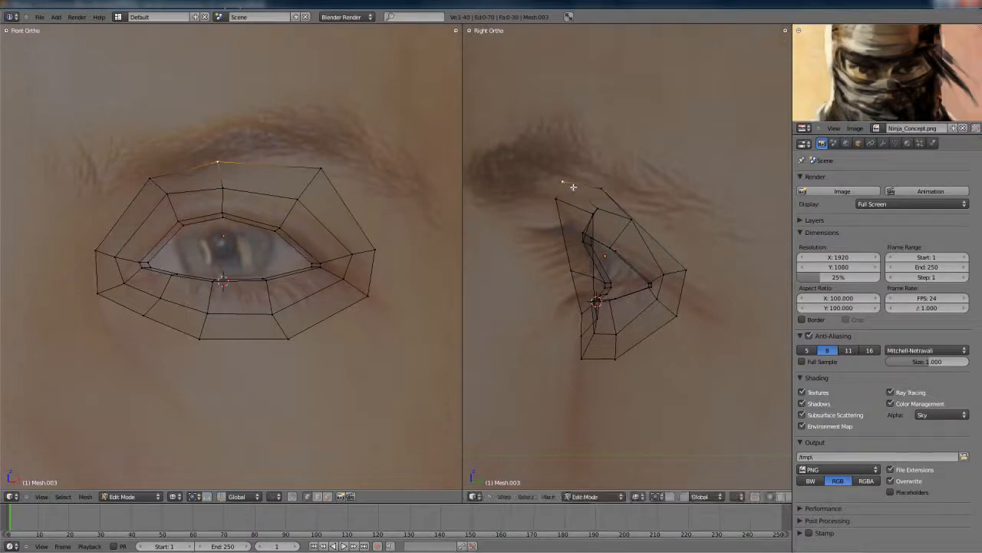
pyautogui.click(569, 188)
# Examine the eye mesh in solid shading against the front and side references.
pyautogui.scroll(-3, 575, 225)
pyautogui.press('z')
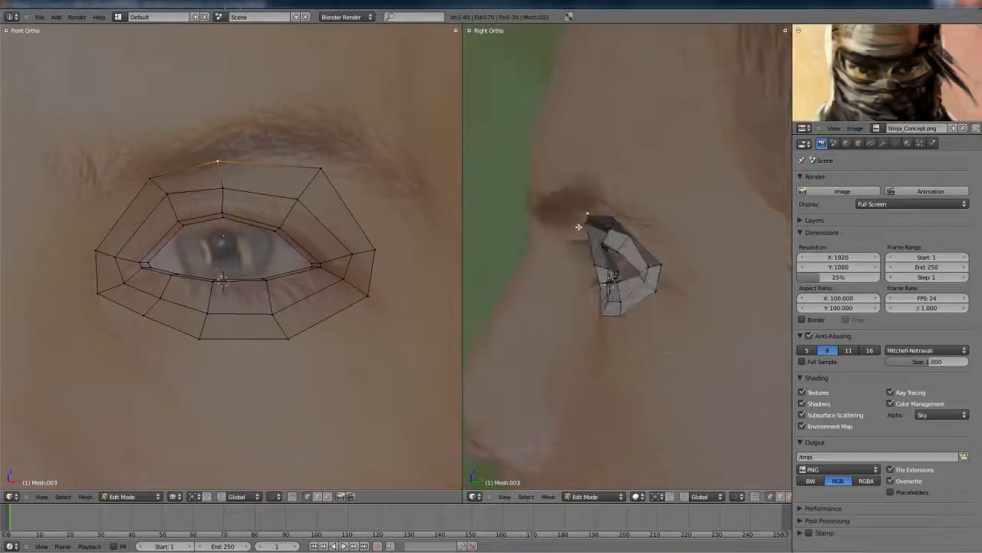
pyautogui.hotkey('ctrl', 'Up')
pyautogui.moveTo(540, 250)
pyautogui.mouseDown(button='middle')
pyautogui.moveTo(498, 219)
pyautogui.moveTo(525, 234)
pyautogui.moveTo(499, 230)
pyautogui.moveTo(476, 244)
pyautogui.mouseUp(button='middle')
pyautogui.press('KP_3')
pyautogui.hotkey('ctrl', 'Up')
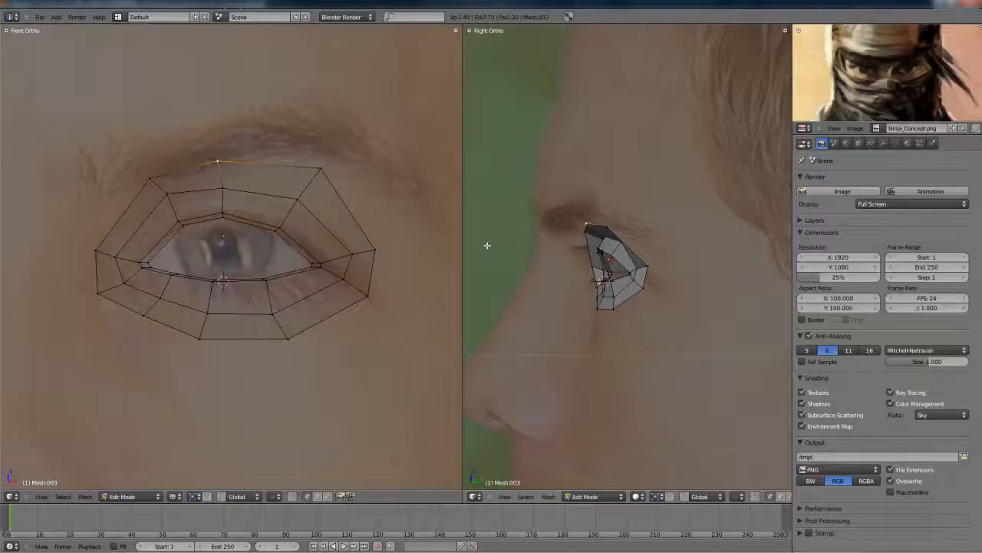
pyautogui.scroll(-5, 344, 233)
pyautogui.scroll(5, 344, 235)
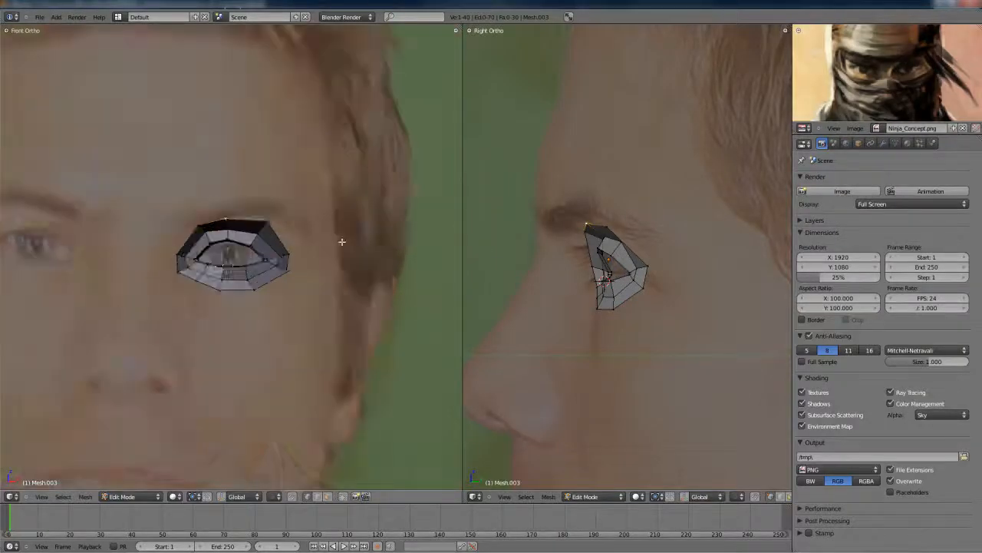
# Try scaling along X and shrinking/fattening the eye-opening face loop with proportional editing, and undo the attempt.
pyautogui.keyDown('alt'); pyautogui.rightClick(268, 290); pyautogui.keyUp('alt')
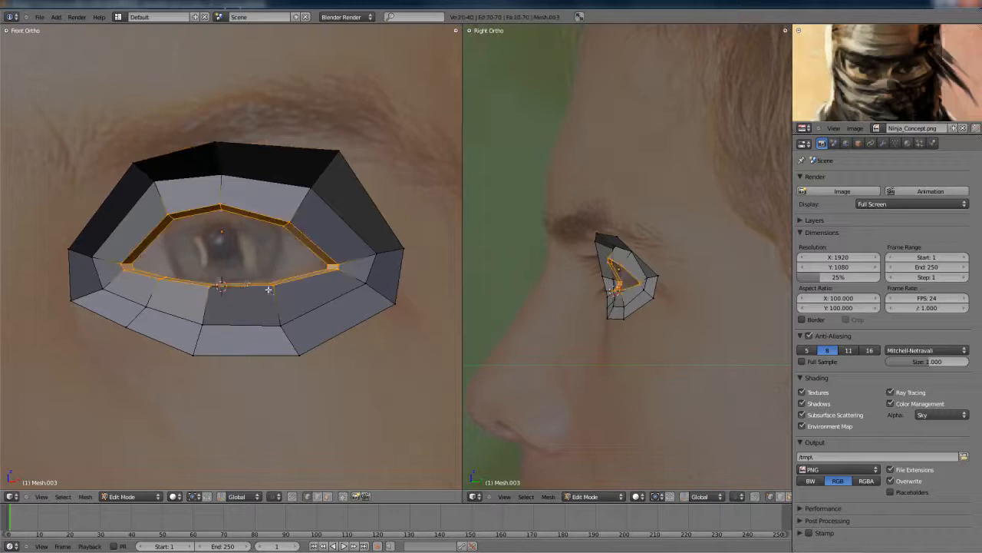
pyautogui.press('o')
pyautogui.press('s')
pyautogui.press('x')
pyautogui.rightClick(270, 297)
pyautogui.hotkey('alt', 's')
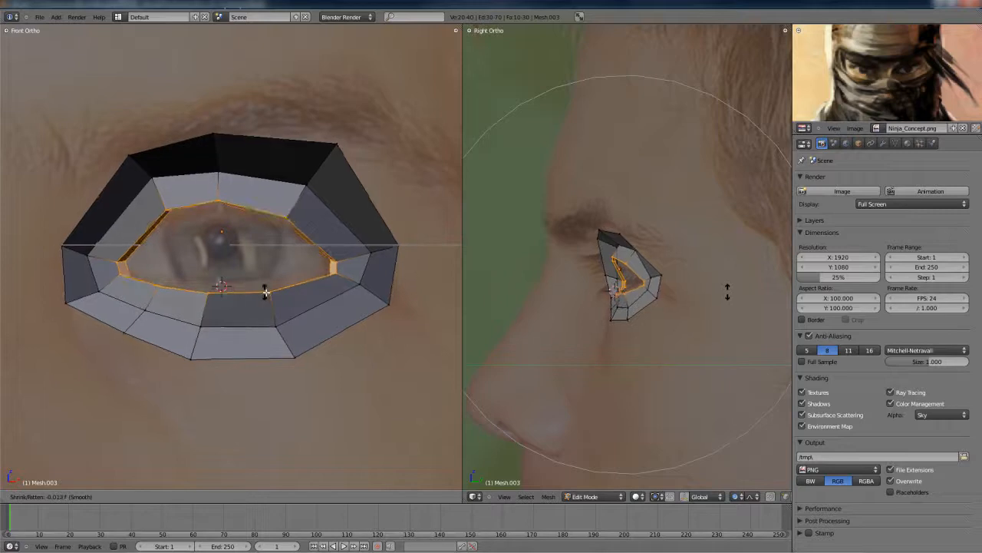
pyautogui.click(266, 275)
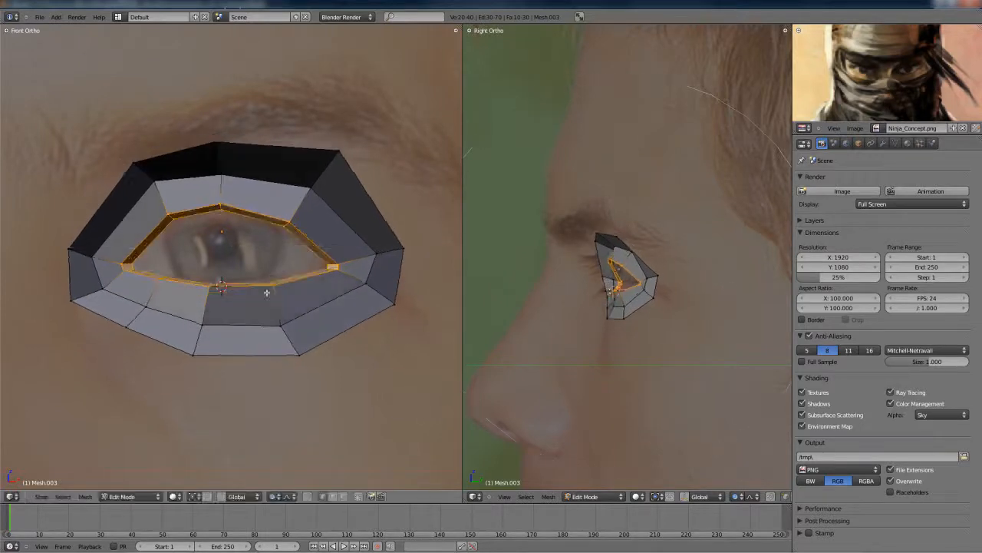
pyautogui.press('z')
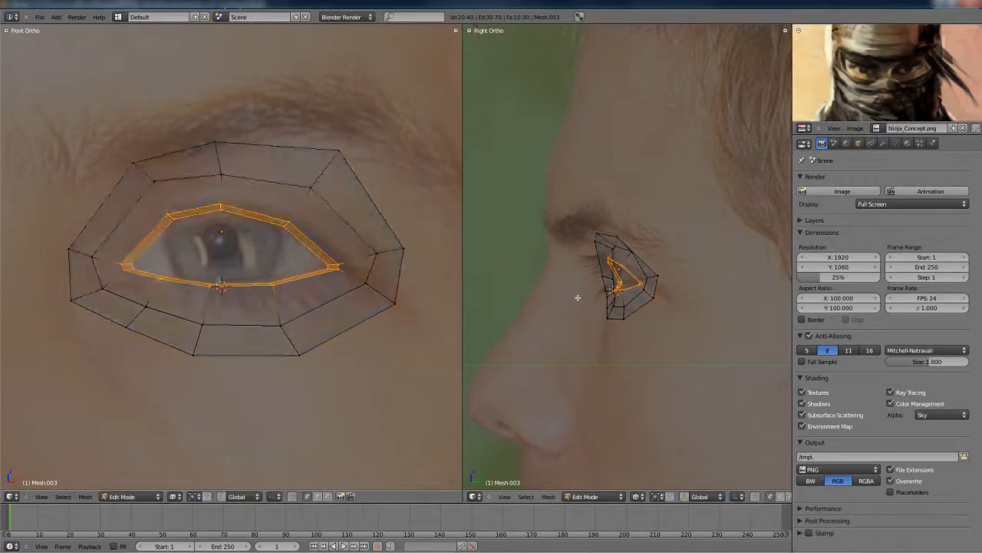
pyautogui.hotkey('ctrl', 'z')
pyautogui.scroll(5, 581, 278)
pyautogui.hotkey('ctrl', 'z')
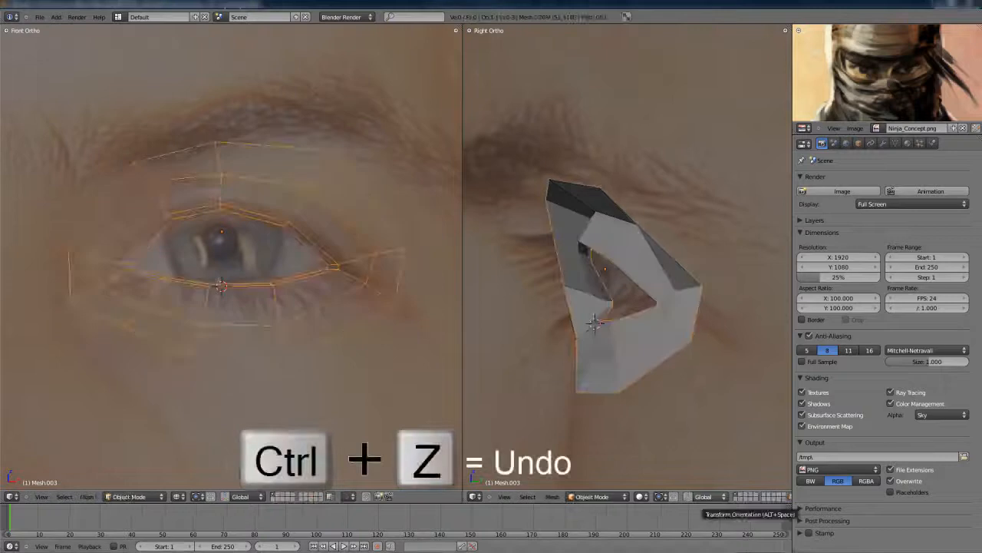
pyautogui.hotkey('ctrl', 'z')
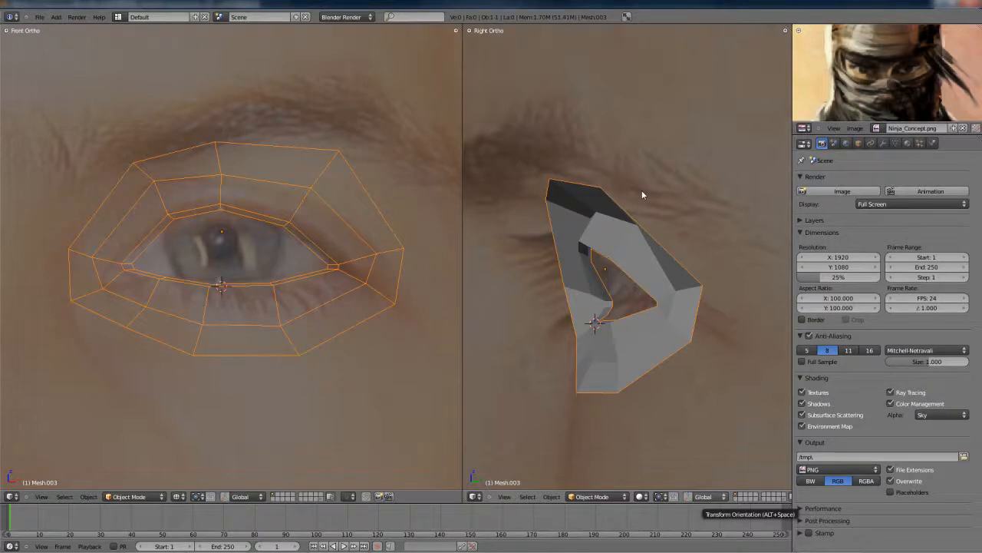
# Reveal the hidden horizontal guide planes by showing all layers alongside the wireframe eye mesh.
pyautogui.scroll(-2, 608, 218)
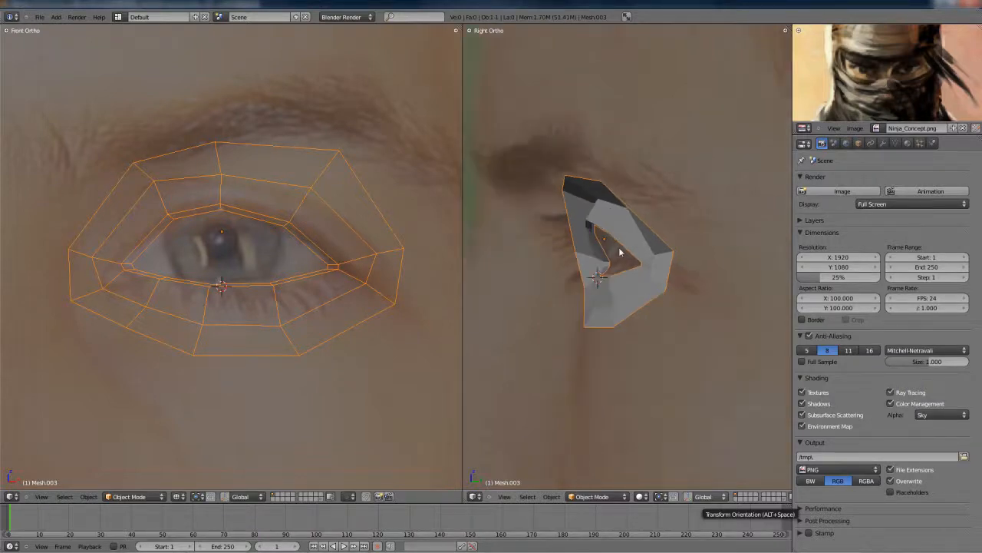
pyautogui.moveTo(593, 247); pyautogui.dragTo(602, 273, button='middle')
pyautogui.press('KP_3')
pyautogui.scroll(-8, 614, 254)
pyautogui.press('z')
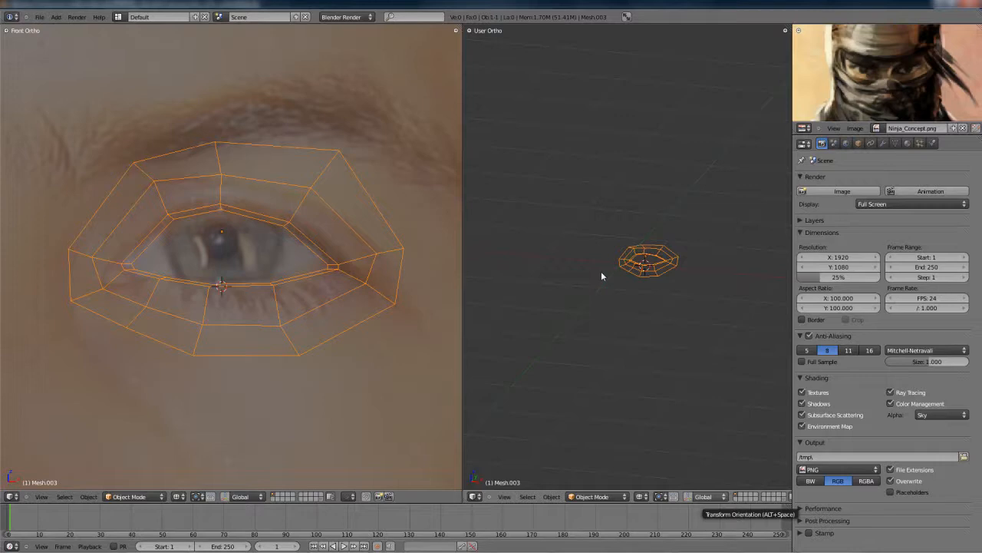
pyautogui.press('h')
pyautogui.hotkey('shift', 'alt', '0')
pyautogui.scroll(3, 602, 271)
pyautogui.scroll(-5, 601, 269)
# Snap the 3D cursor to the uppermost guide plane using Cursor to Selected.
pyautogui.rightClick(606, 233)
pyautogui.hotkey('shift', 's')
pyautogui.click(609, 234)
pyautogui.moveTo(609, 235); pyautogui.dragTo(631, 234, button='middle')
pyautogui.rightClick(613, 255)
pyautogui.hotkey('shift', 's')
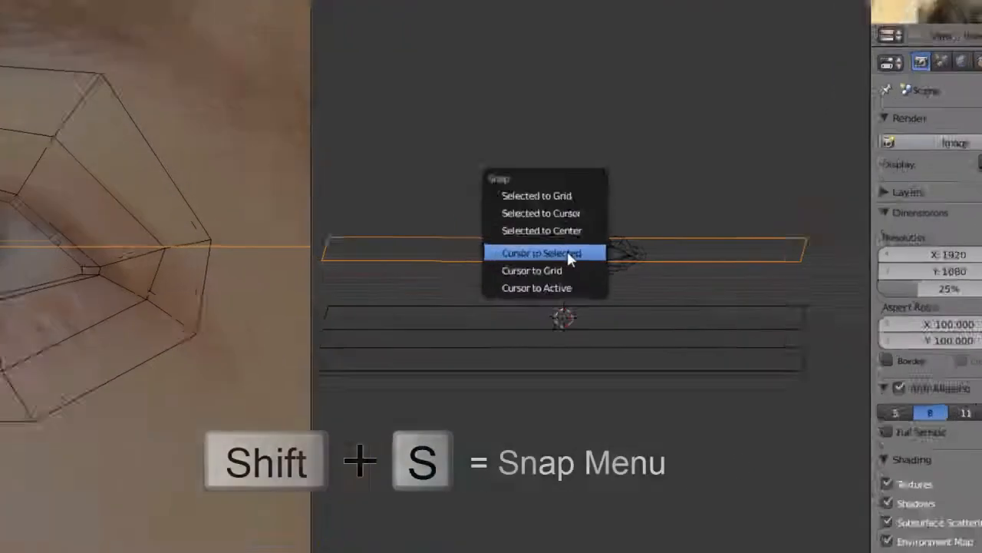
pyautogui.click(508, 250)
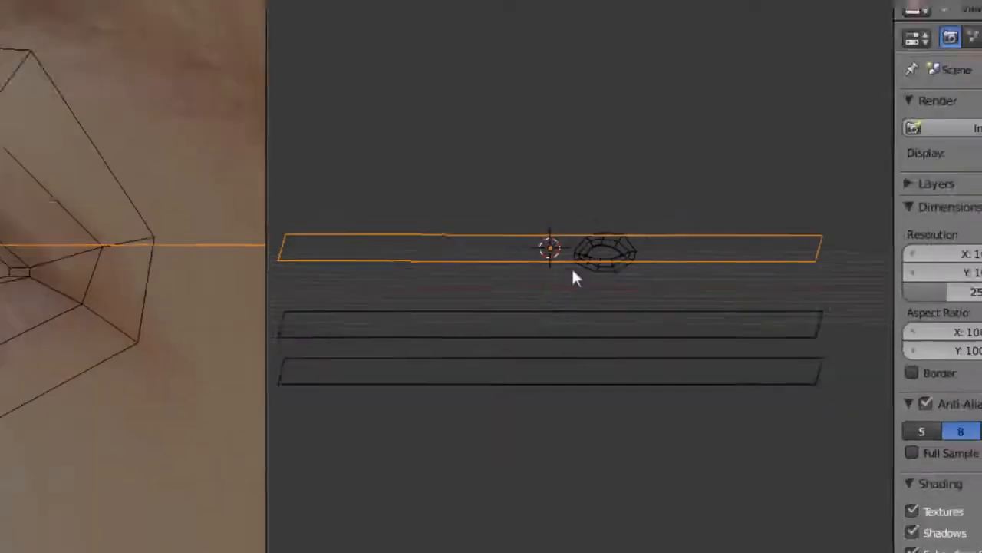
# Show only the first layer and set the eye mesh's center to the 3D cursor with Center Cursor.
pyautogui.scroll(3, 546, 340)
pyautogui.moveTo(547, 340); pyautogui.dragTo(541, 341, button='middle')
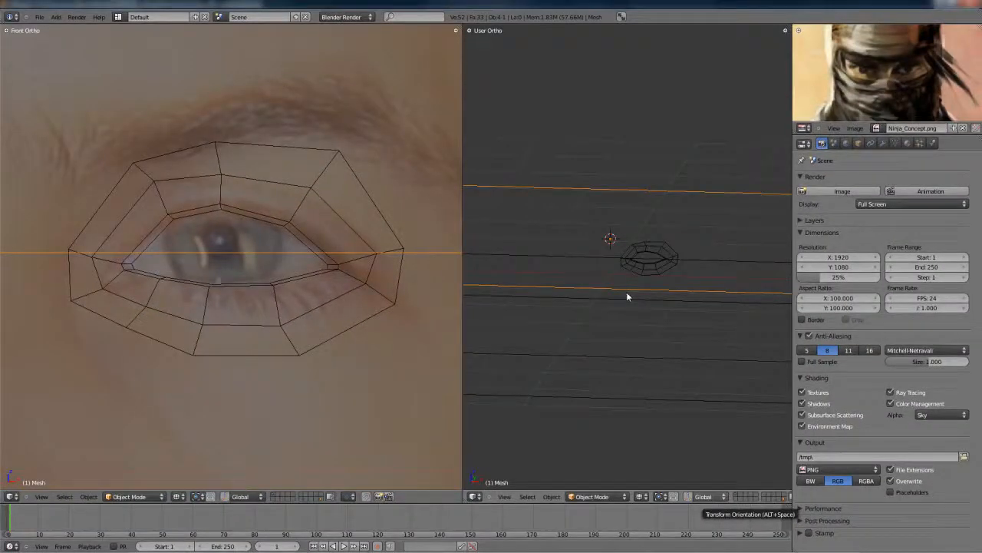
pyautogui.press('1')
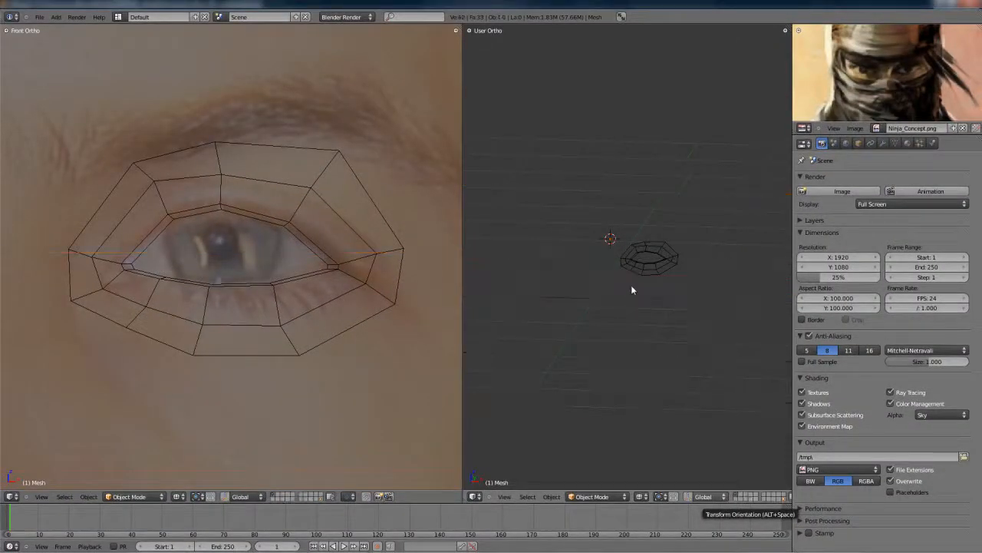
pyautogui.rightClick(642, 255)
pyautogui.scroll(2, 642, 253)
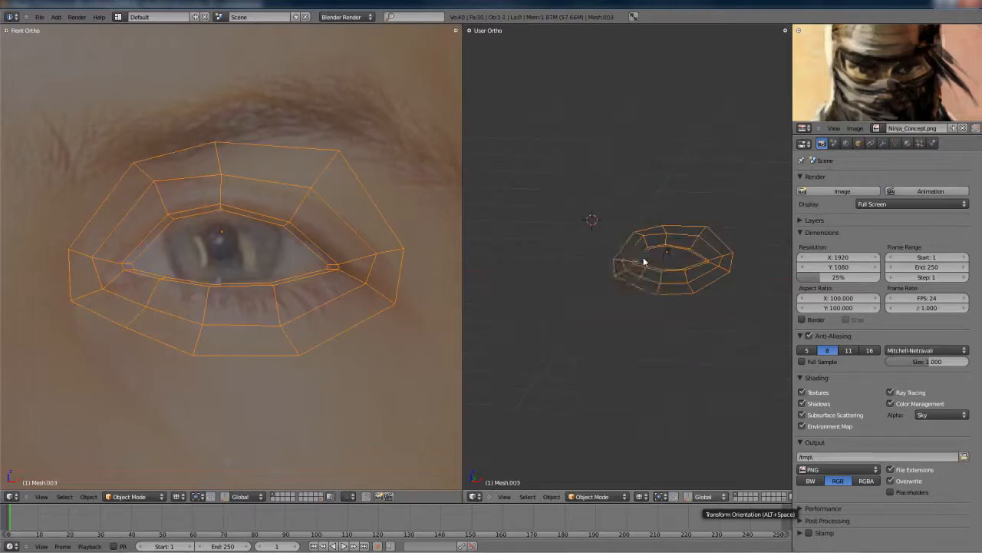
pyautogui.press('space')
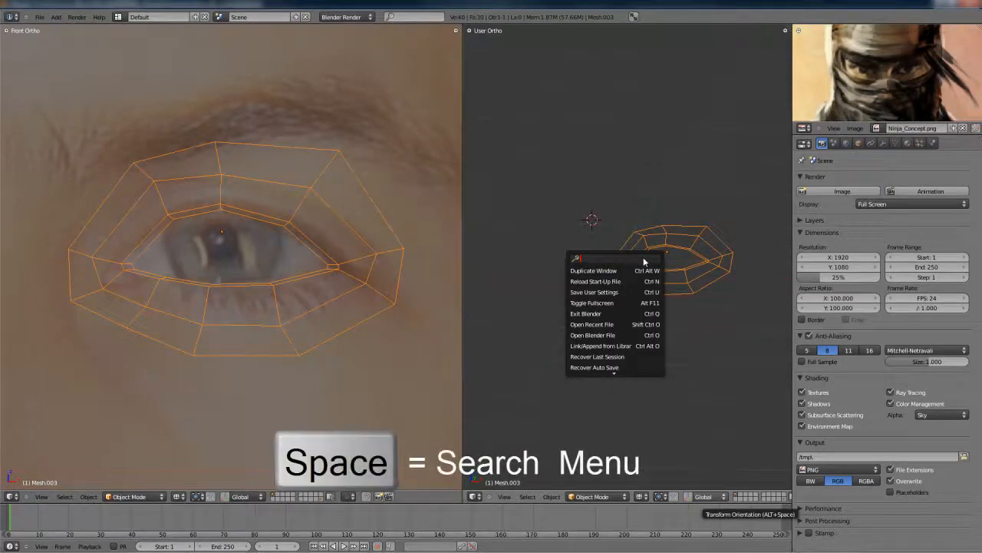
pyautogui.write('center')
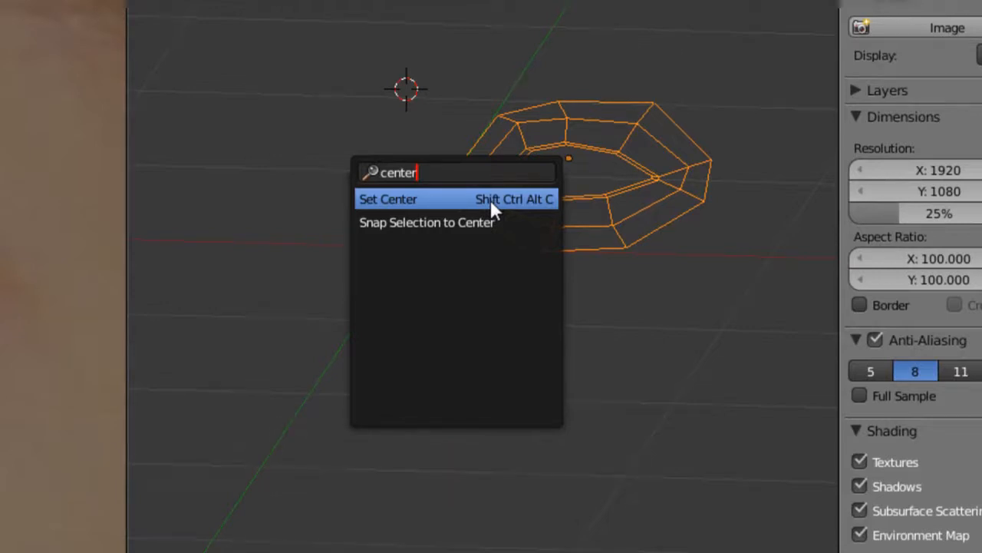
pyautogui.click(477, 299)
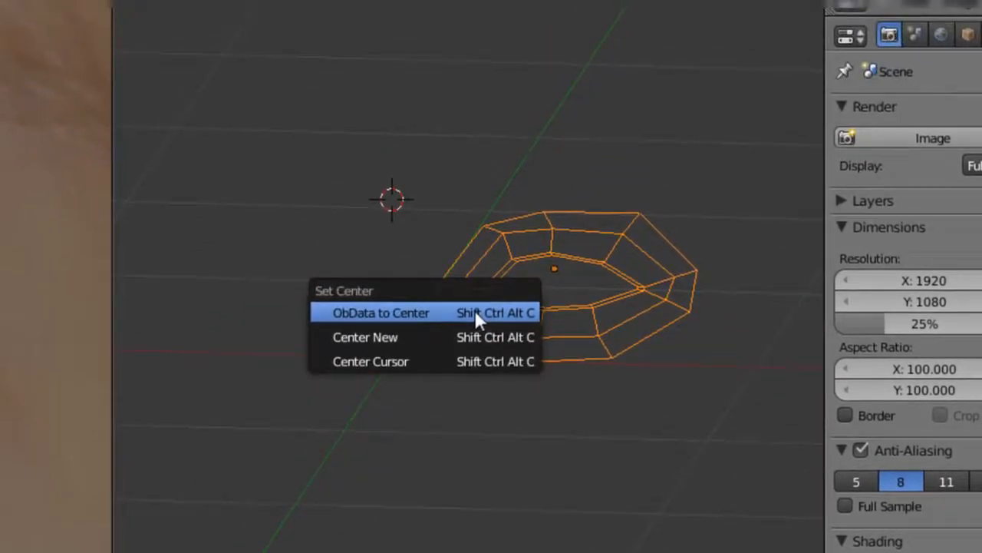
pyautogui.click(430, 360)
# Add a Subdivision Surface modifier to the eye mesh.
pyautogui.moveTo(404, 361); pyautogui.dragTo(315, 371, button='middle')
pyautogui.press('KP_0')
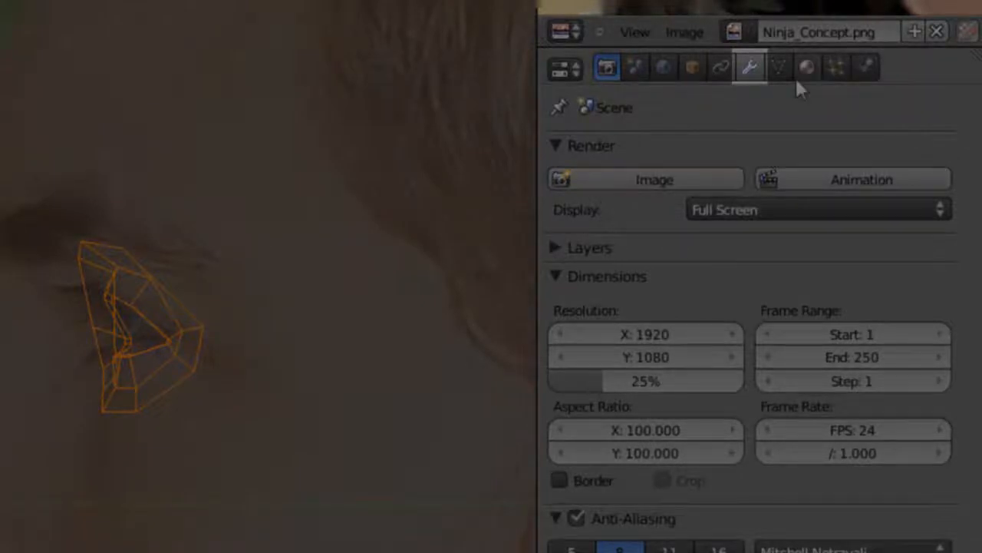
pyautogui.click(752, 70)
pyautogui.click(637, 184)
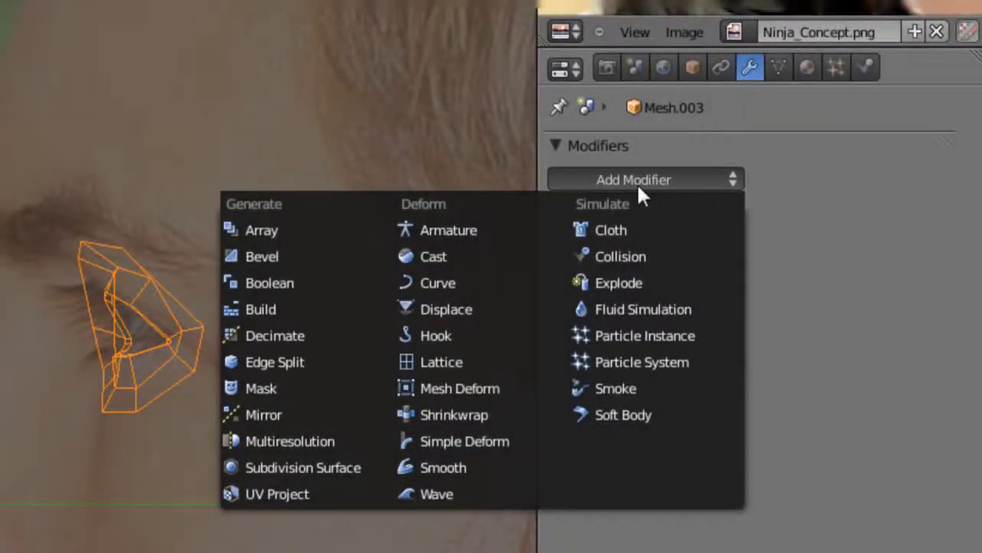
pyautogui.click(328, 468)
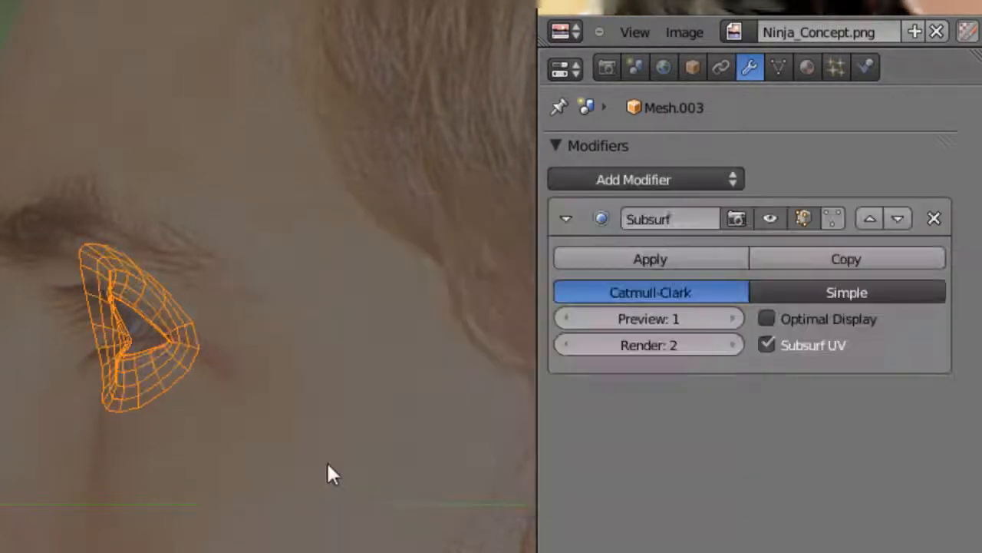
# Add a Mirror modifier to the eye mesh after the Subsurf and display both eyes in solid shading from the front.
pyautogui.click(665, 183)
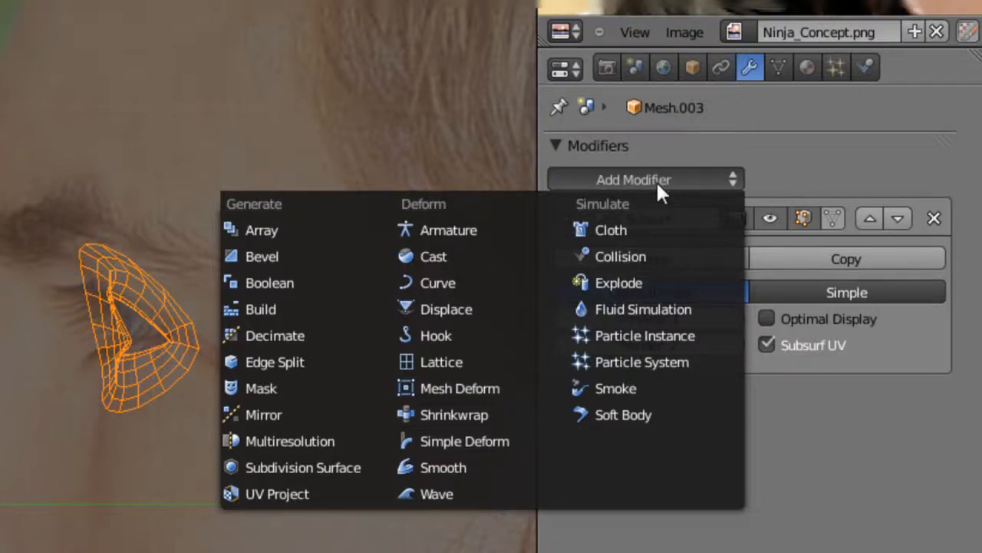
pyautogui.click(307, 416)
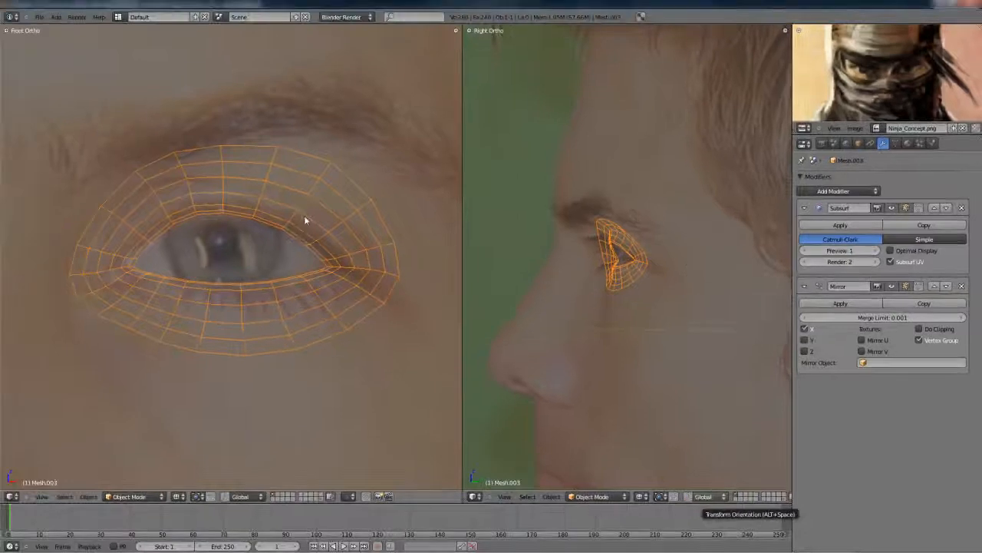
pyautogui.scroll(-5, 278, 197)
pyautogui.scroll(1, 274, 241)
pyautogui.press('z')
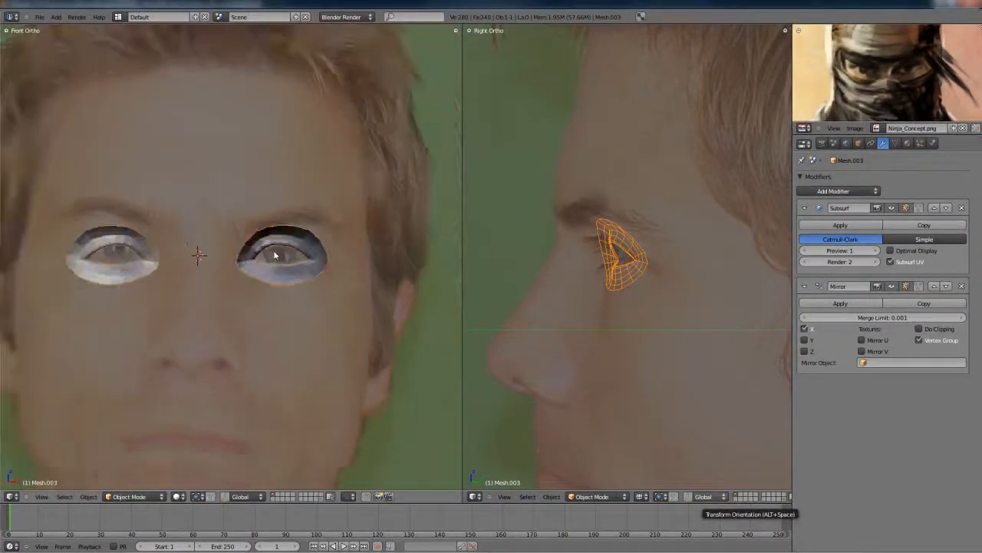
pyautogui.scroll(-1, 274, 250)
pyautogui.moveTo(286, 259); pyautogui.dragTo(250, 280, button='middle')
pyautogui.press('KP_1')
pyautogui.scroll(2, 275, 292)
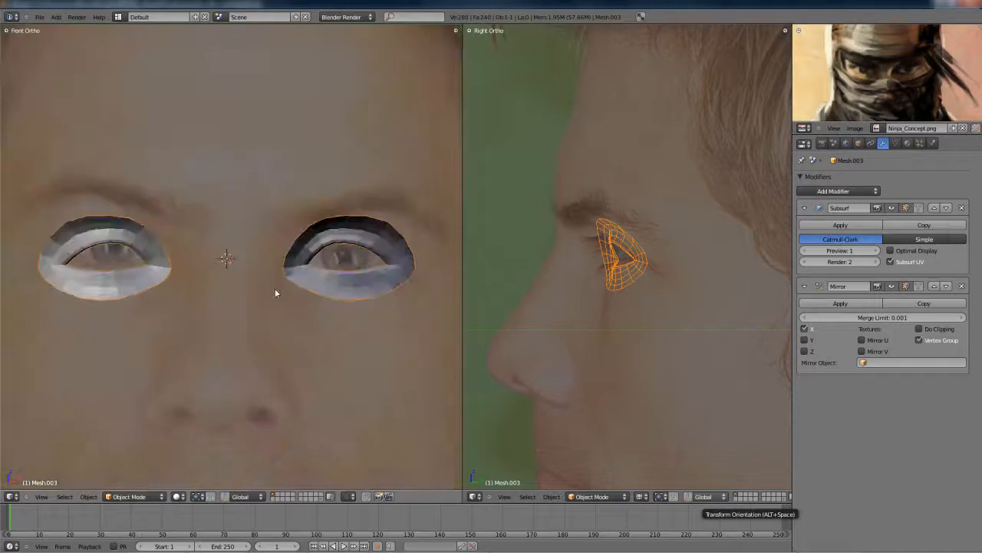
# Shade the eye mesh smooth and set its Subsurf modifier to preview level 2 with Optimal Display enabled.
pyautogui.press('t')
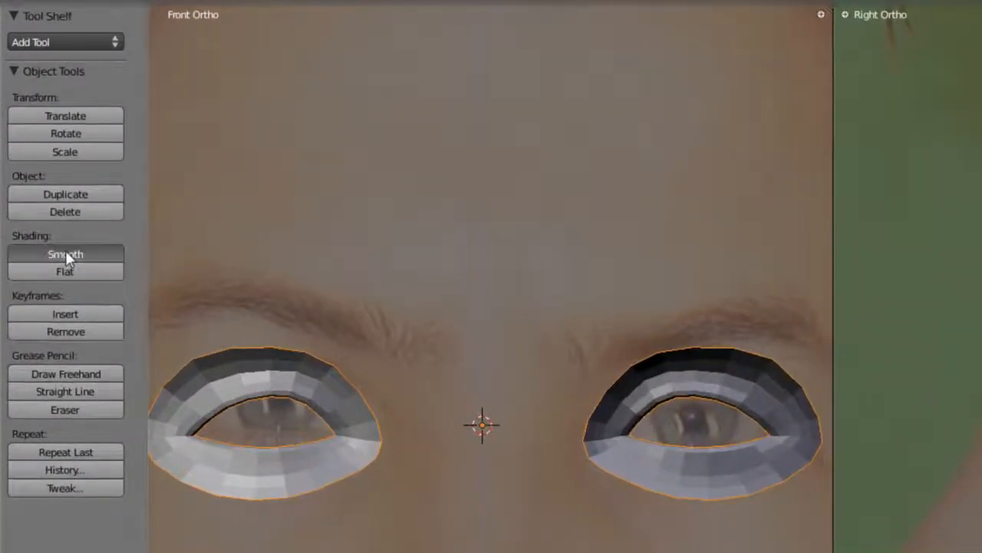
pyautogui.click(65, 254)
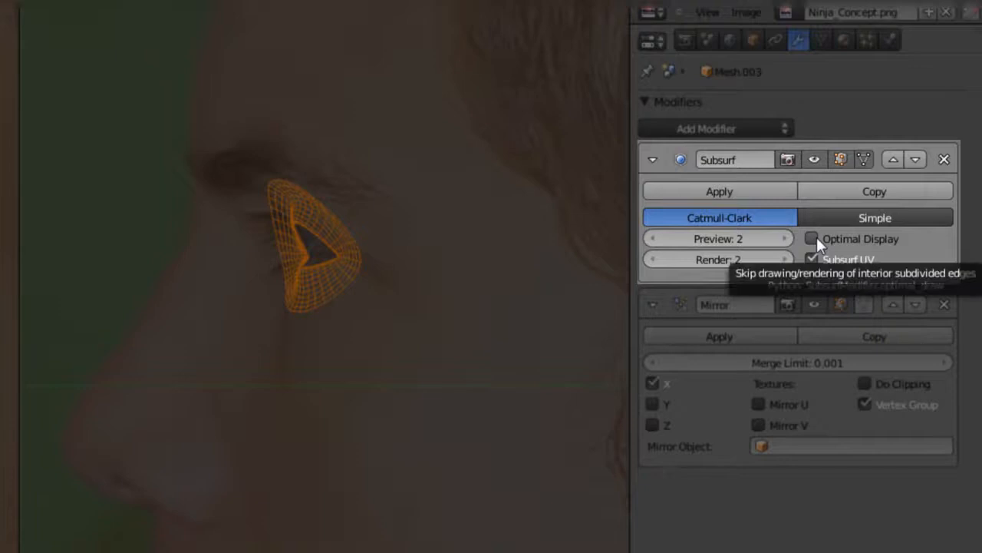
pyautogui.click(815, 238)
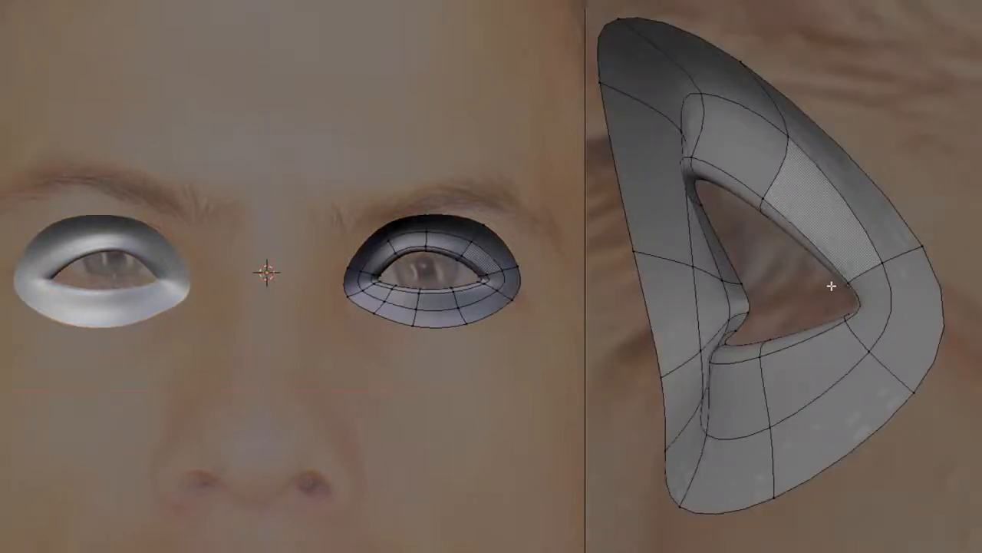
# Add a loop cut running from the outer corner of the eye opening to the mesh's outer rim.
pyautogui.keyDown('shift'); pyautogui.moveTo(256, 319); pyautogui.dragTo(214, 302, button='middle'); pyautogui.keyUp('shift')
pyautogui.scroll(-4, 682, 279)
pyautogui.scroll(3, 782, 294)
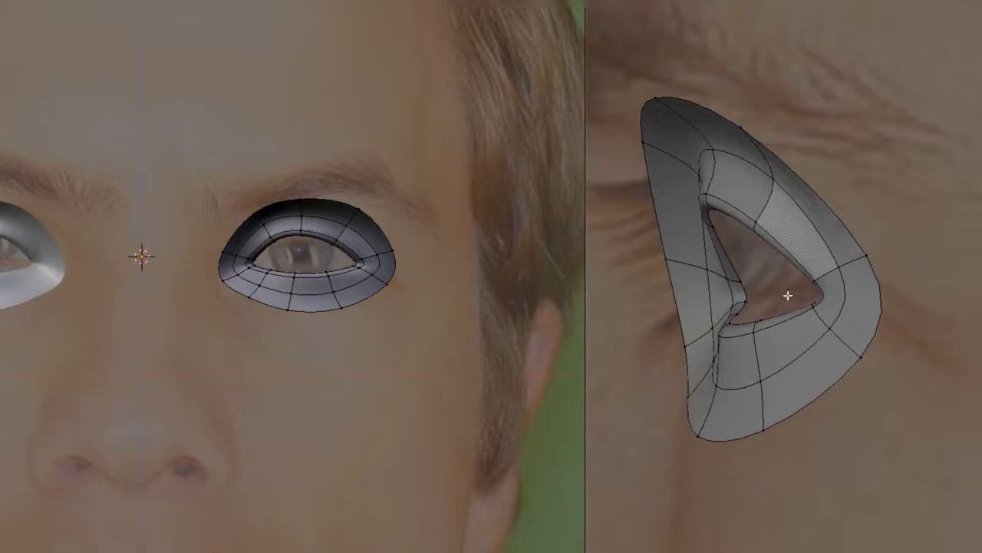
pyautogui.scroll(1, 798, 298)
pyautogui.hotkey('ctrl', 'r')
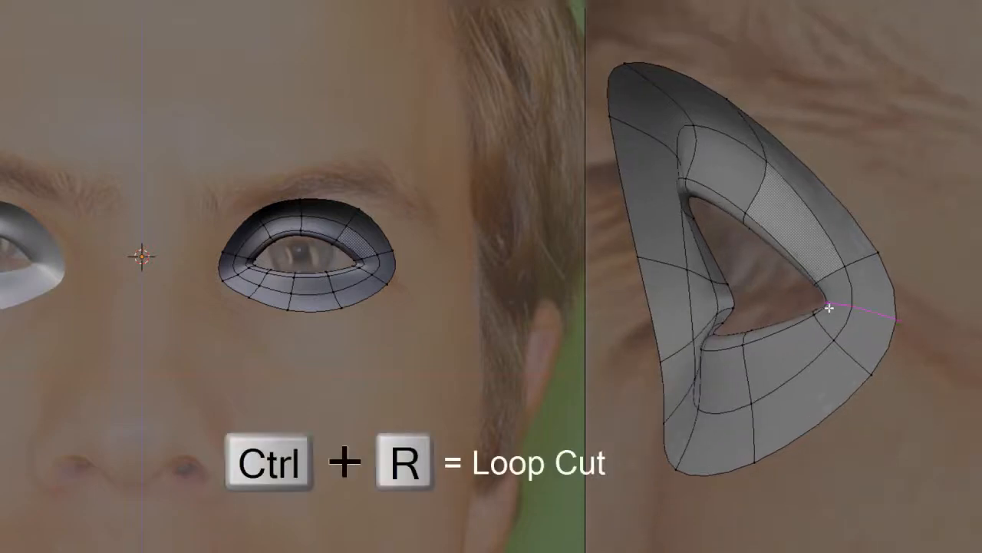
pyautogui.click(828, 308)
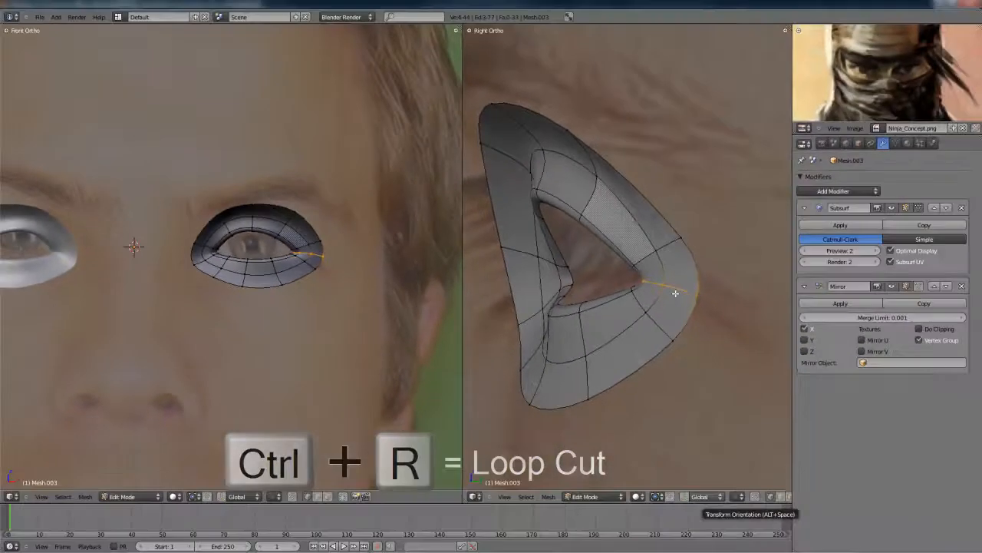
# Adjust the new edge loop at the outer eye corner with Edge Slide.
pyautogui.hotkey('ctrl', 'e')
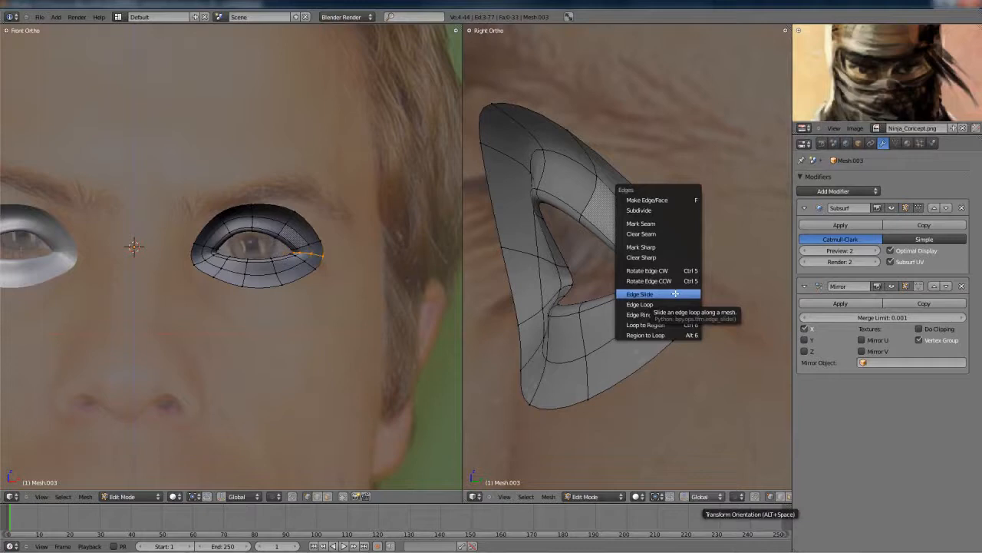
pyautogui.click(686, 306)
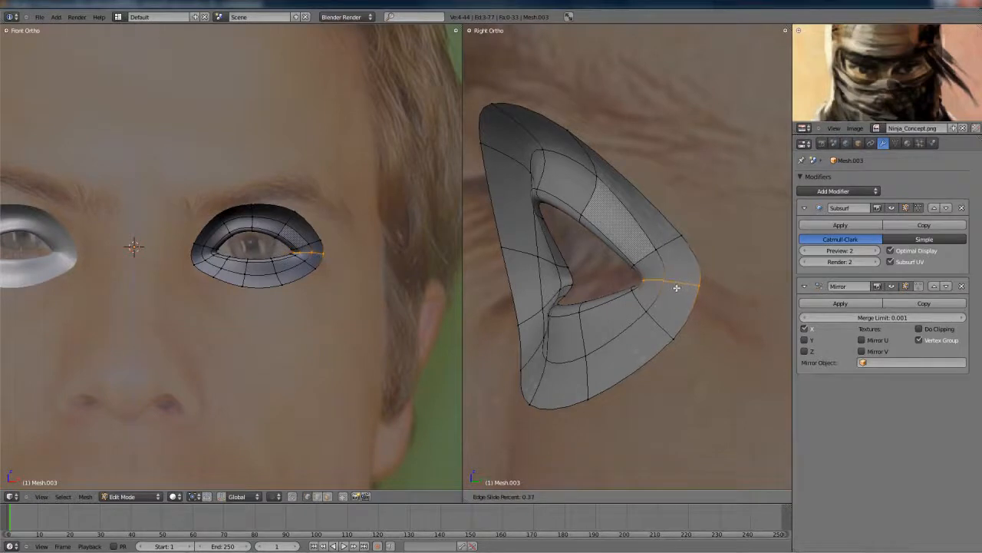
pyautogui.click(677, 287)
# Select the inner vertices at the outer eye corner in wireframe and raise them slightly along Z.
pyautogui.press('z')
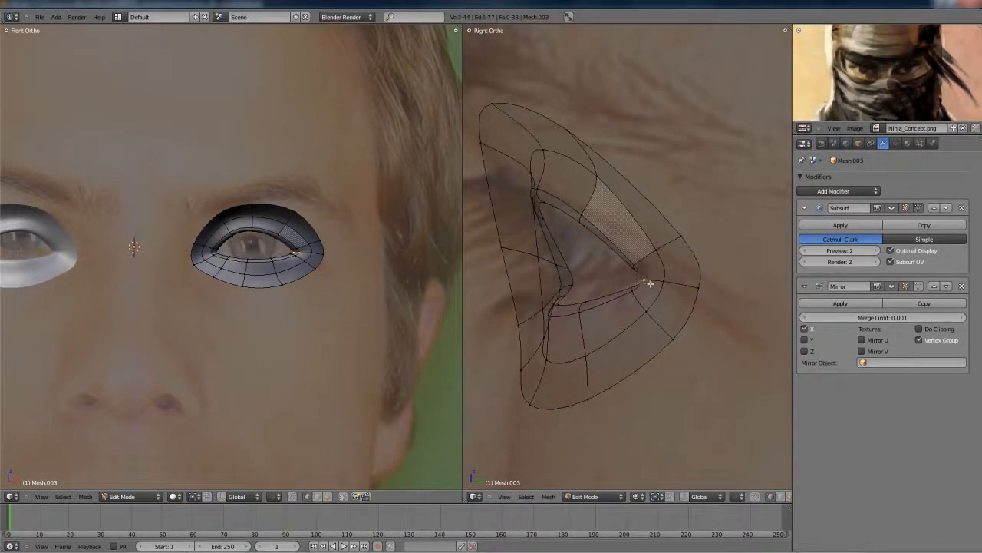
pyautogui.moveTo(645, 300); pyautogui.dragTo(645, 301)
pyautogui.scroll(6, 262, 284)
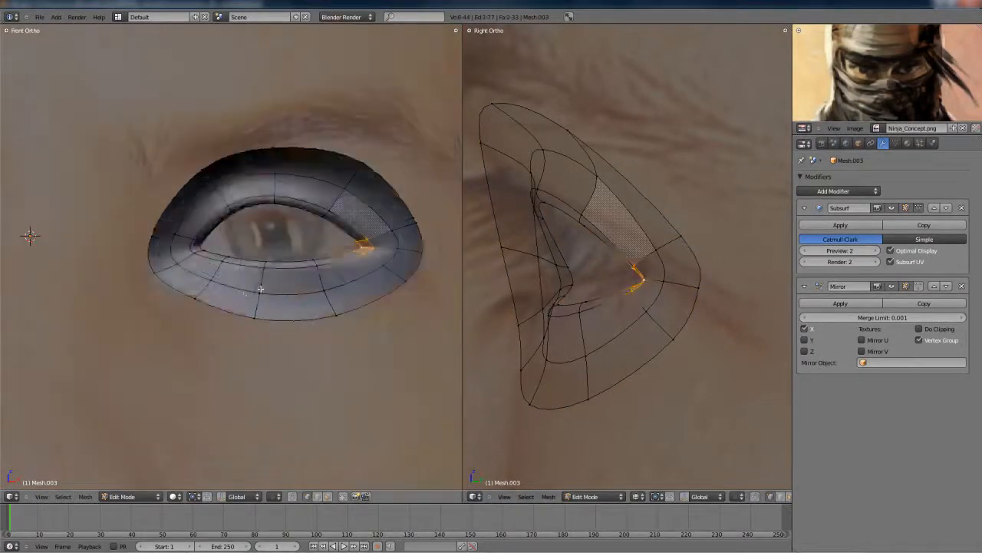
pyautogui.press('z')
pyautogui.press('g')
pyautogui.press('z')
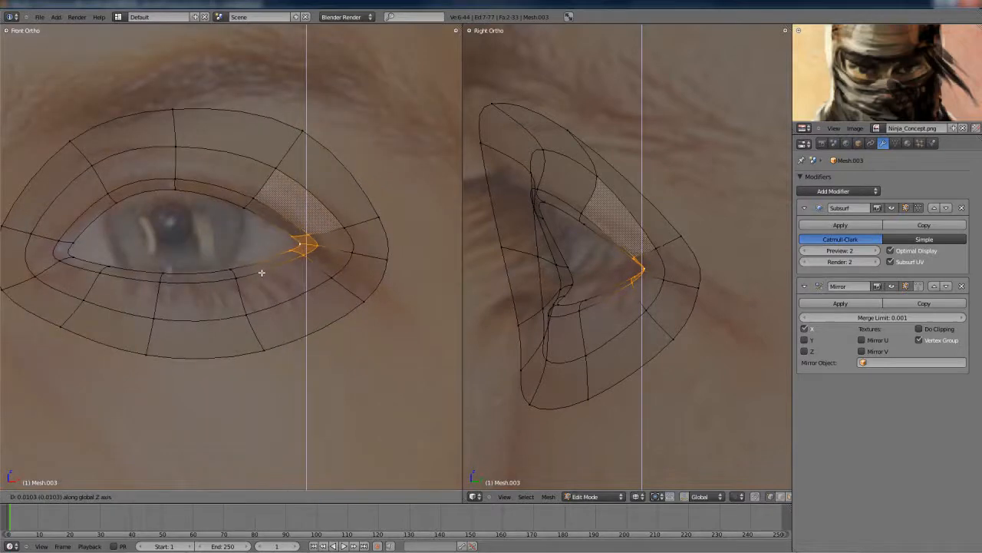
pyautogui.click(262, 273)
# Reposition the new loop's outermost rim vertex, fine-tuning its height along Z to suit the side reference.
pyautogui.press('g')
pyautogui.click(692, 290)
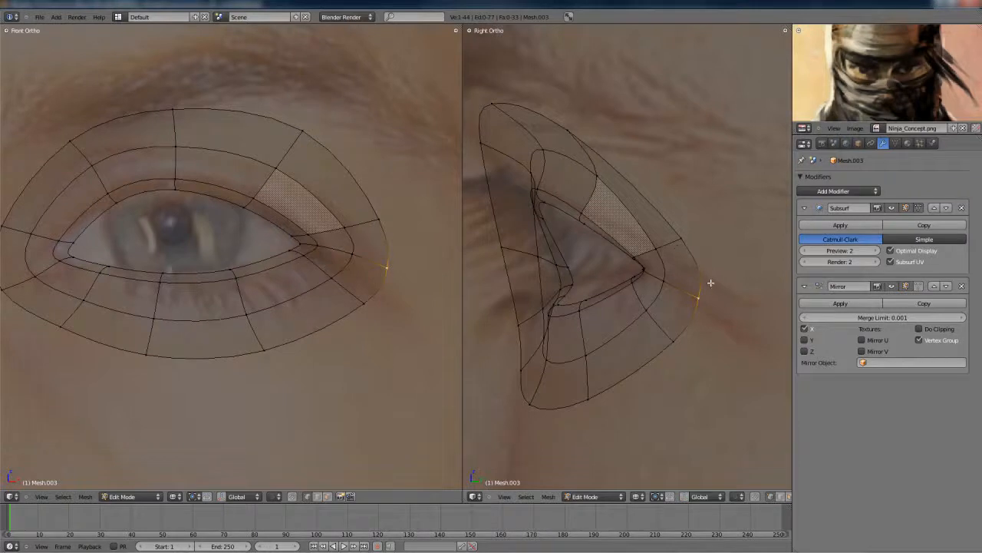
pyautogui.press('g')
pyautogui.press('z')
pyautogui.click(708, 271)
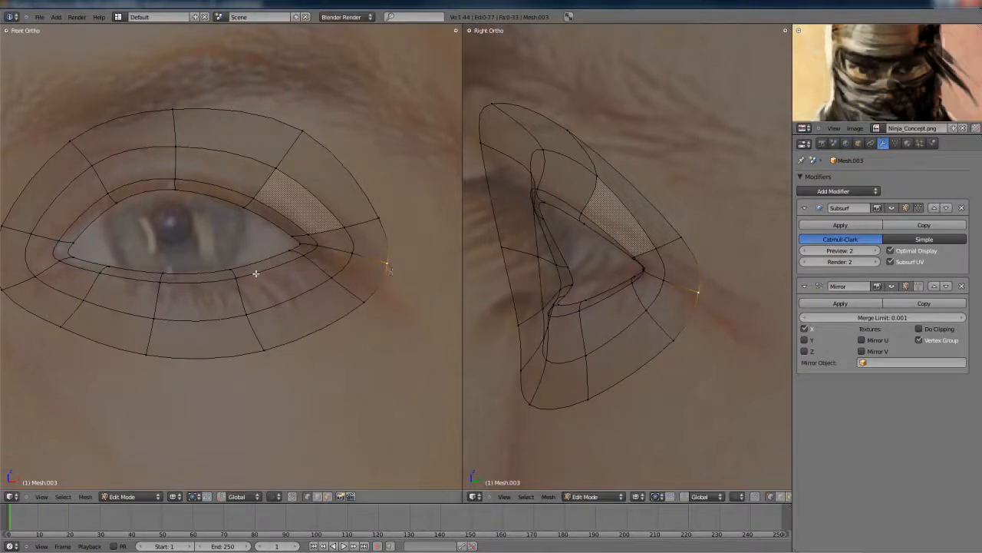
# Examine the smoothed, mirrored eyes in solid shading against the front reference, with and without the editing cage.
pyautogui.scroll(-3, 267, 264)
pyautogui.press('z')
pyautogui.scroll(-3, 217, 274)
pyautogui.scroll(1, 212, 275)
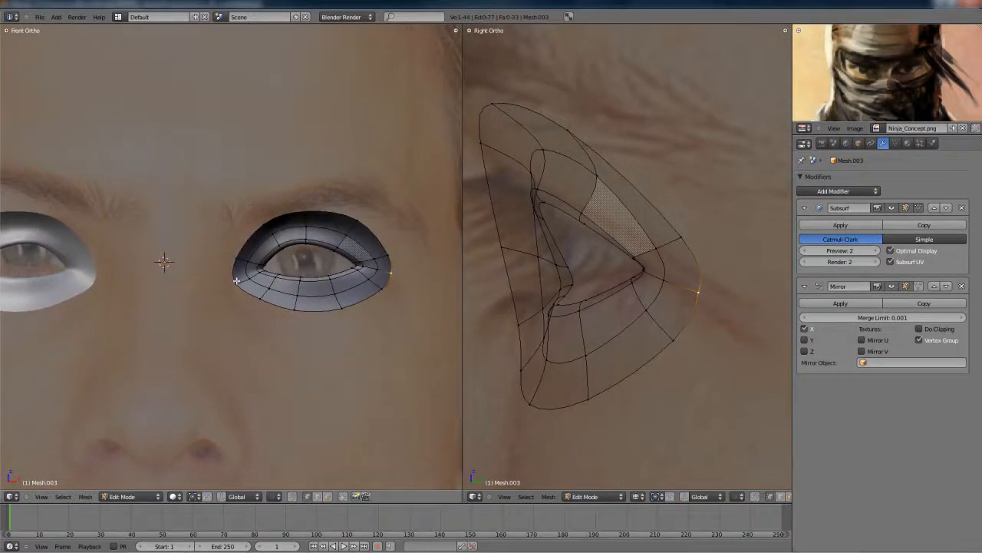
pyautogui.press('Tab')
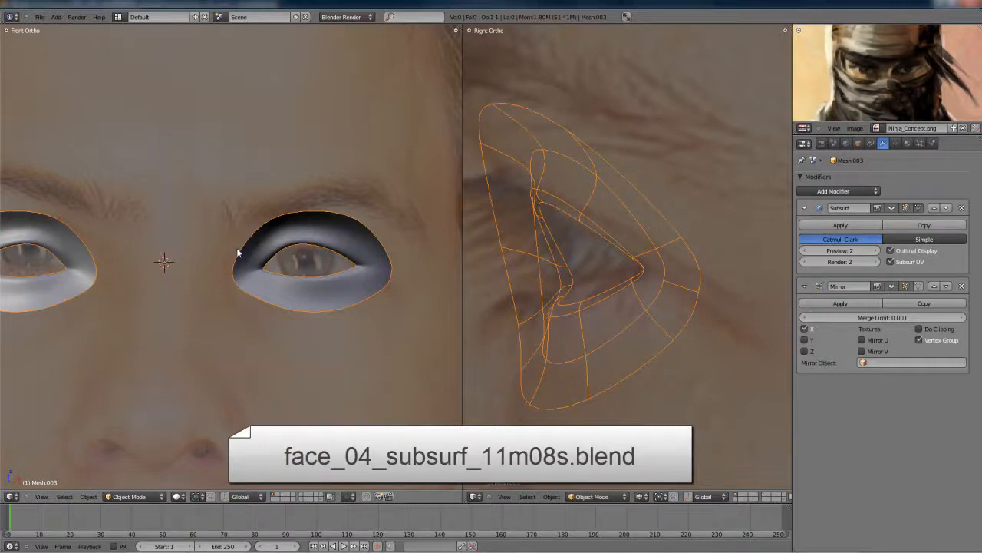
pyautogui.scroll(-3, 238, 254)
pyautogui.press('Tab')
pyautogui.scroll(2, 232, 252)
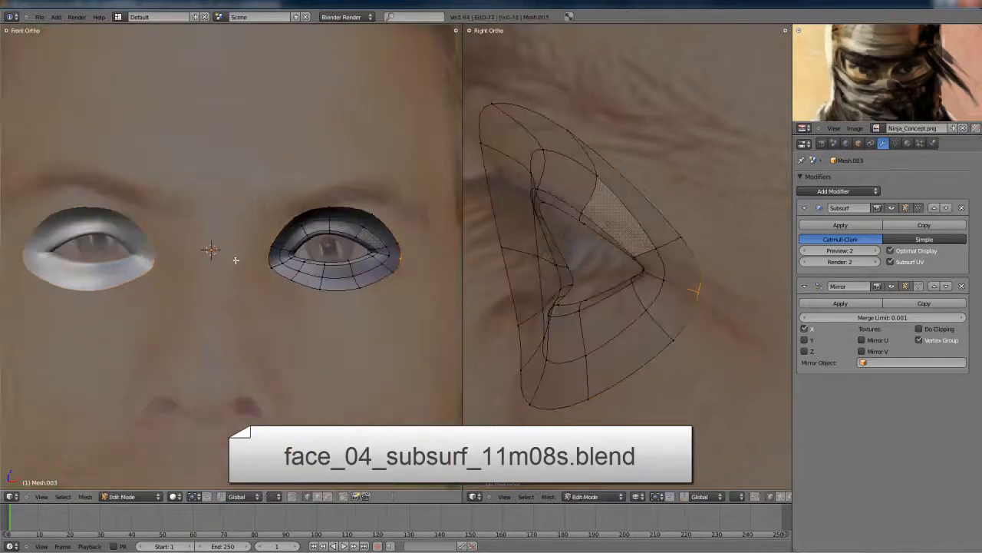
# Add a plane to the eye mesh at the 3D cursor and rotate it upright in the side view.
pyautogui.hotkey('shift', 'a')
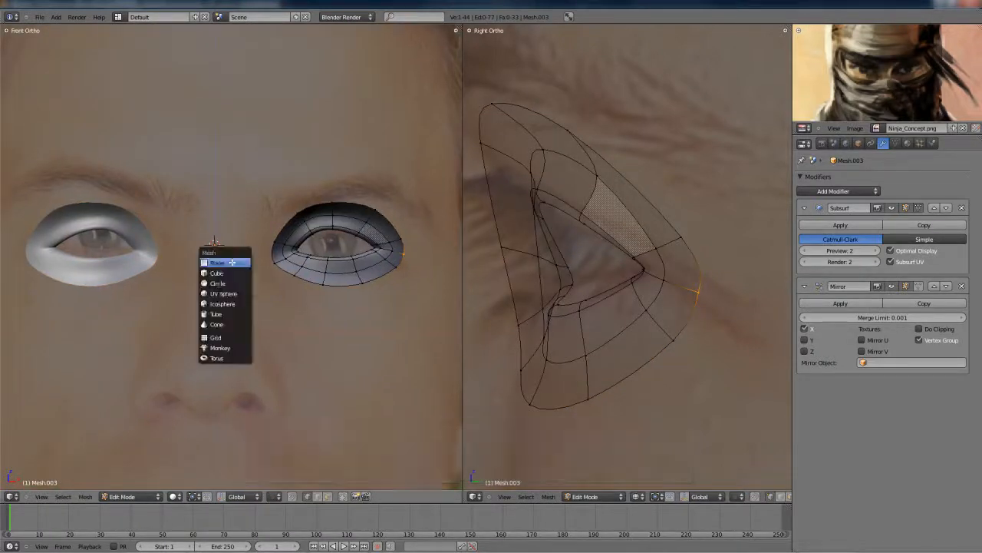
pyautogui.click(231, 262)
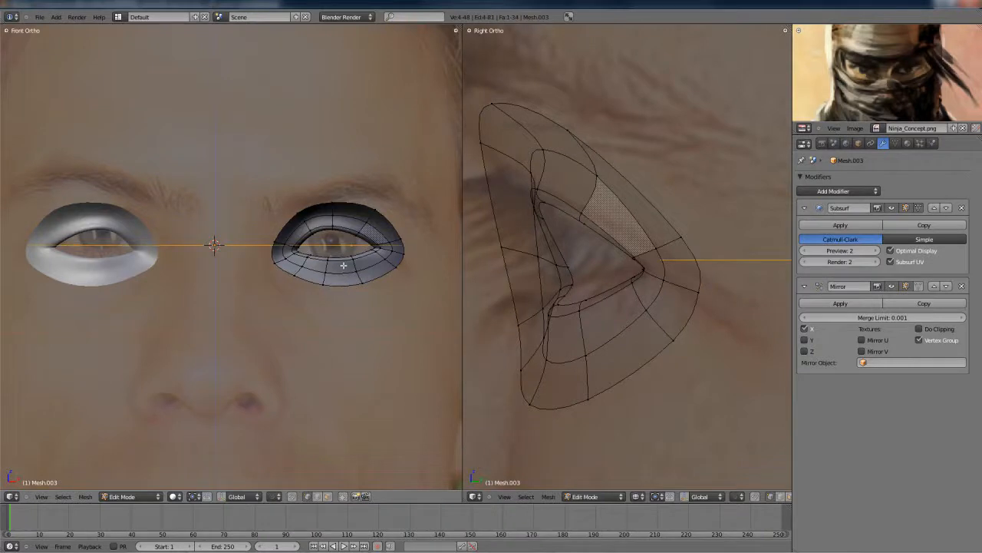
pyautogui.scroll(-5, 668, 301)
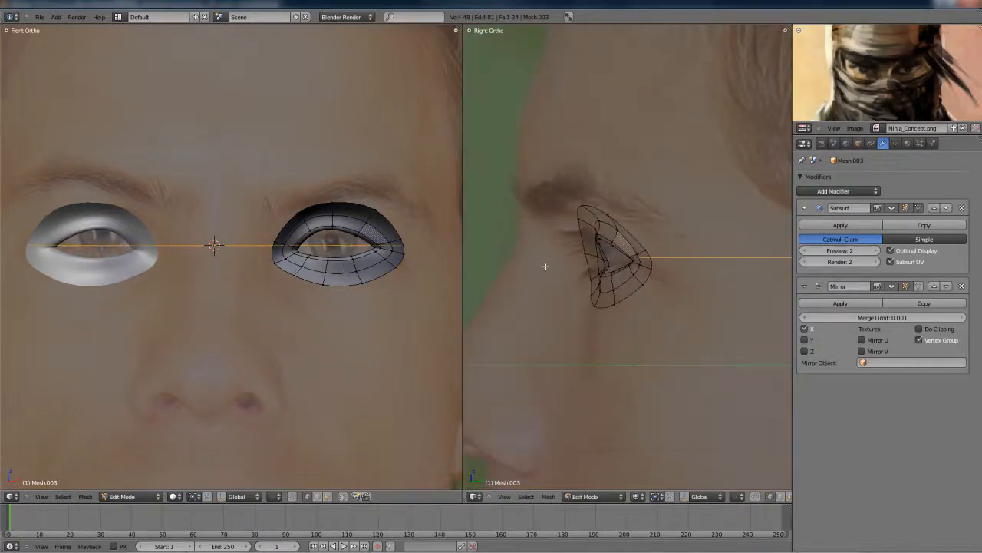
pyautogui.press('r')
pyautogui.rightClick(726, 354)
pyautogui.scroll(-4, 699, 314)
pyautogui.press('r')
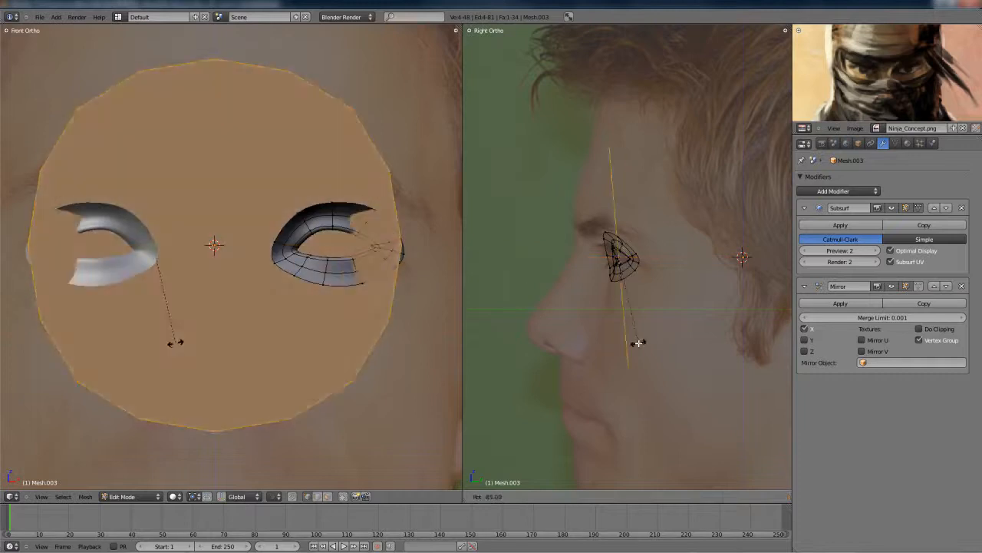
pyautogui.click(631, 342)
# Scale the upright plane down to a small patch between the eyes.
pyautogui.press('s')
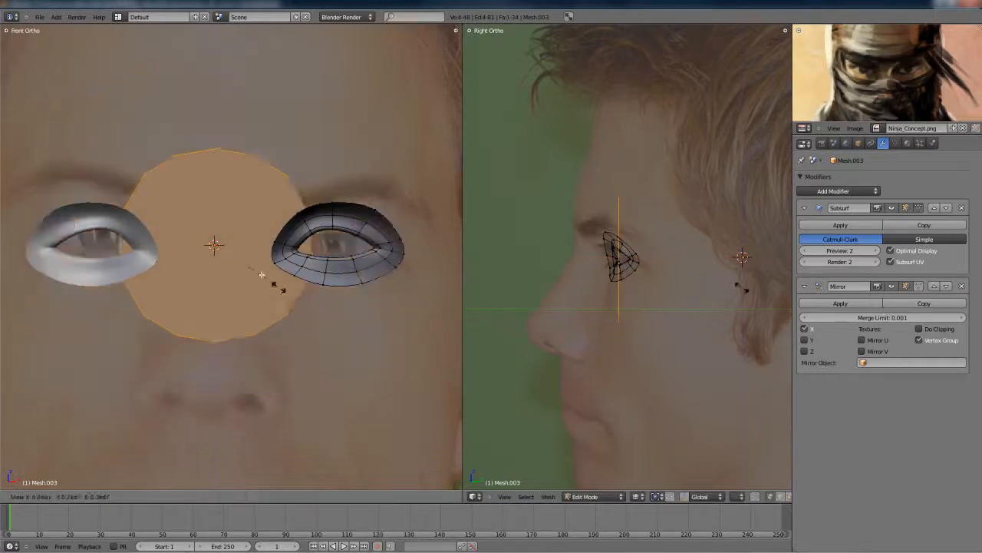
pyautogui.click(217, 247)
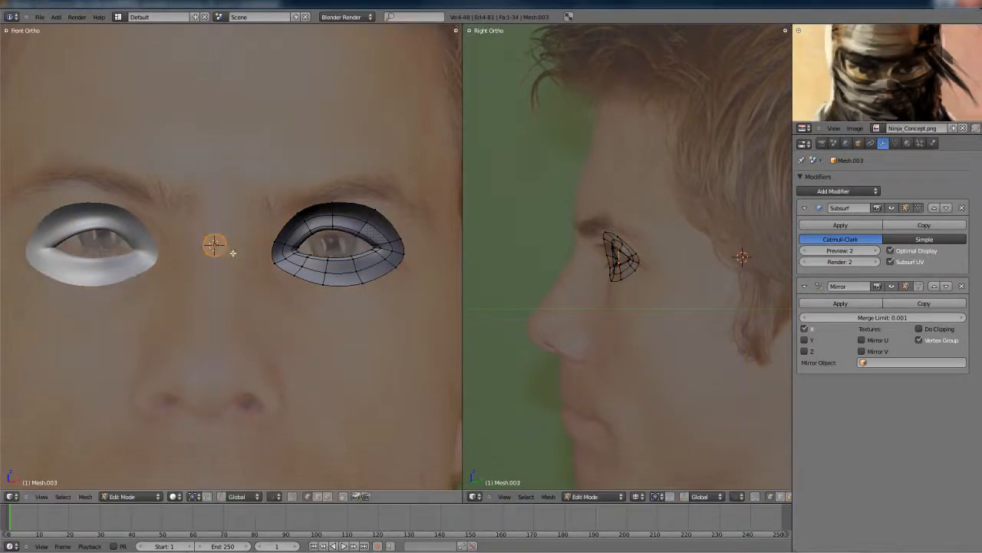
pyautogui.scroll(3, 251, 265)
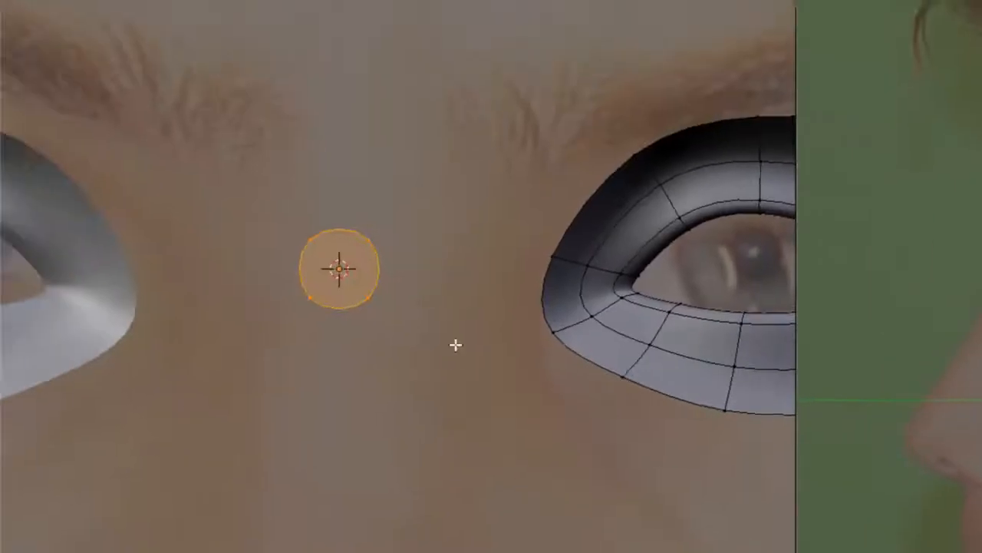
# With Do Clipping enabled on the Mirror modifier, shift the small plane to the centerline and move Mirror above Subsurf.
pyautogui.keyDown('shift'); pyautogui.moveTo(453, 358); pyautogui.dragTo(458, 335, button='middle'); pyautogui.keyUp('shift')
pyautogui.press('g')
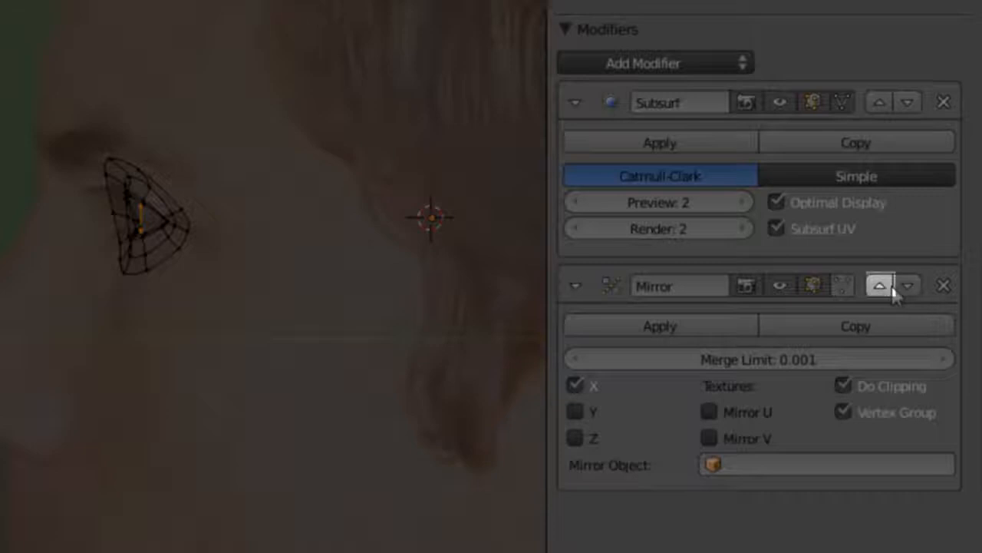
pyautogui.click(889, 288)
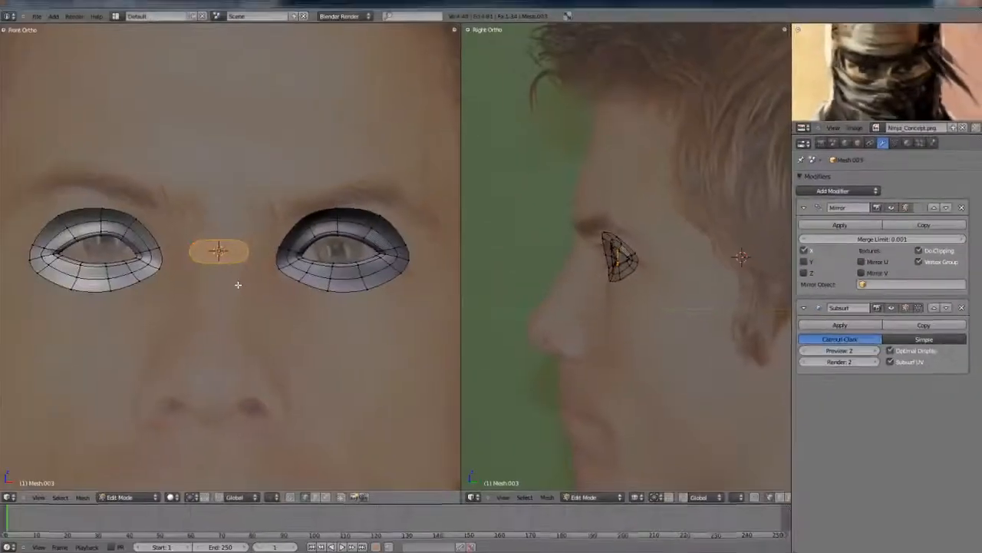
pyautogui.scroll(5, 238, 285)
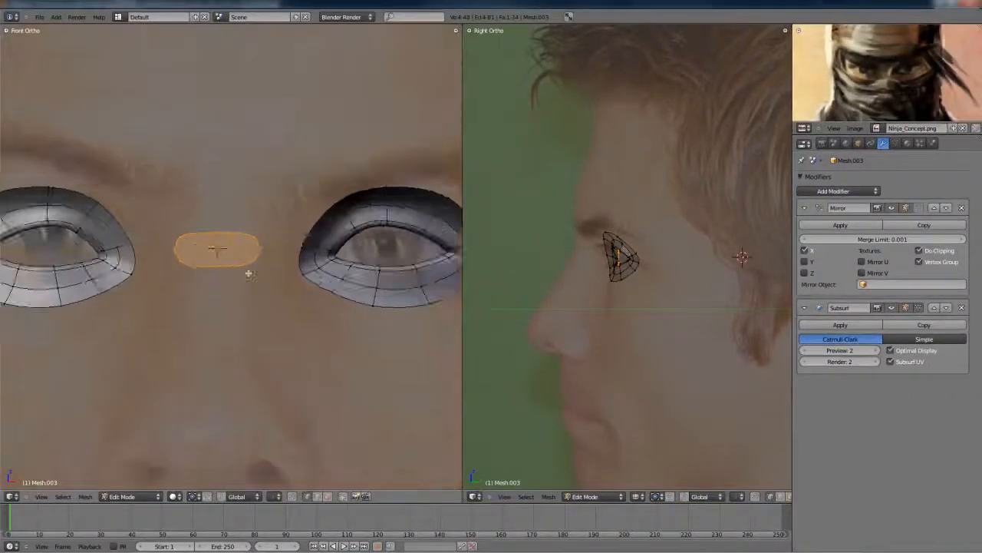
# Scale the small nose-bridge plane along X to adjust its width.
pyautogui.rightClick(261, 280)
pyautogui.press('s')
pyautogui.press('x')
pyautogui.click(263, 283)
pyautogui.scroll(-4, 261, 296)
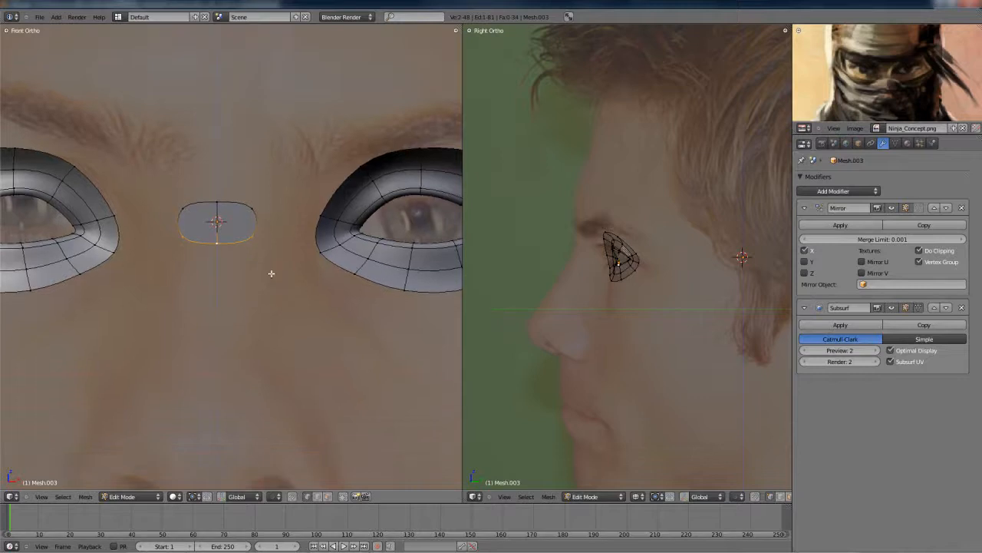
# Extrude the nose-bridge plane's lower edge downward along Z and reposition the geometry over the front reference.
pyautogui.press('e')
pyautogui.press('z')
pyautogui.click(265, 309)
pyautogui.press('g')
pyautogui.click(246, 196)
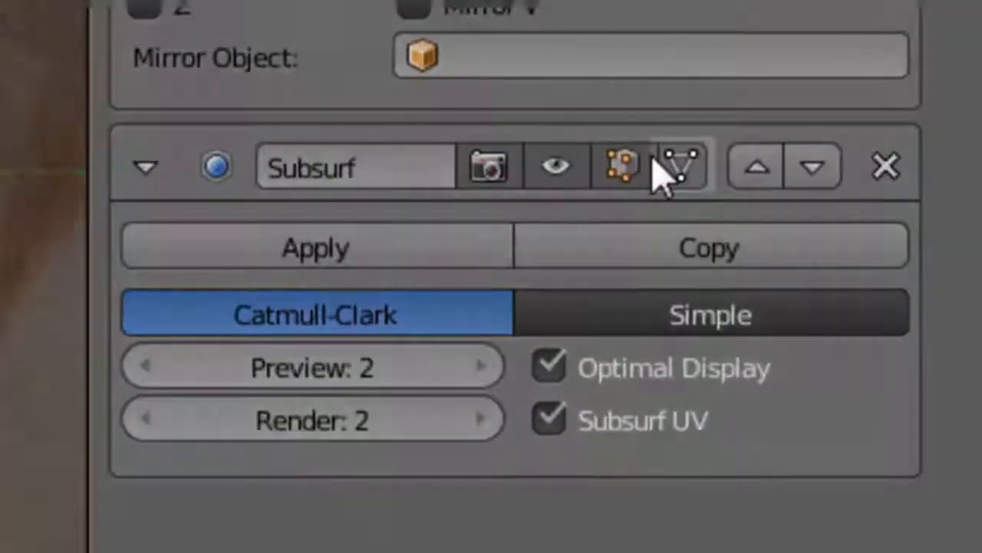
# Turn off the Subsurf modifier's editing-cage display so the nose-bridge vertices sit on the original mesh.
pyautogui.click(914, 308)
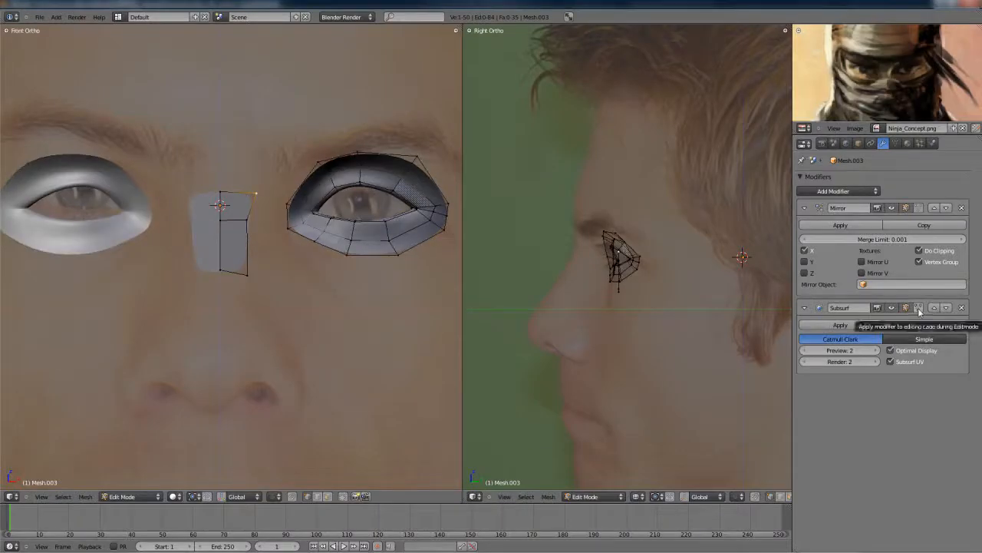
pyautogui.scroll(2, 263, 267)
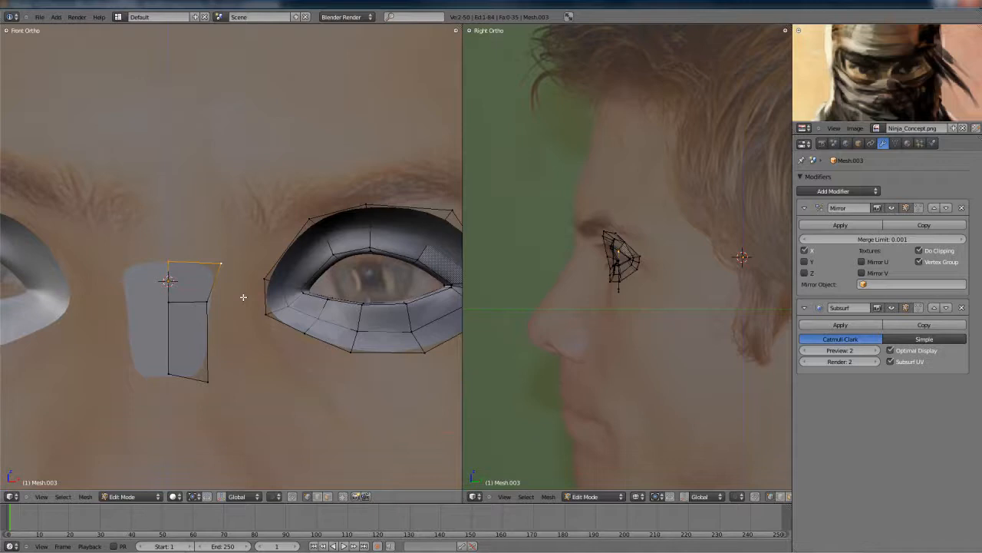
pyautogui.scroll(-1, 203, 258)
pyautogui.keyDown('shift'); pyautogui.moveTo(192, 284); pyautogui.dragTo(201, 260, button='middle'); pyautogui.keyUp('shift')
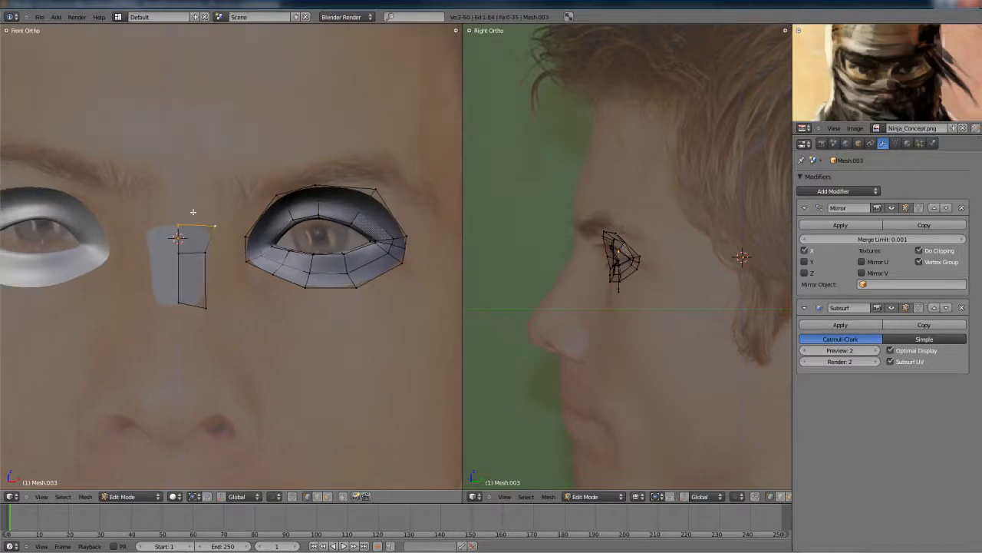
pyautogui.keyDown('alt'); pyautogui.rightClick(197, 254); pyautogui.keyUp('alt')
pyautogui.press('v')
pyautogui.press('z')
pyautogui.rightClick(204, 268)
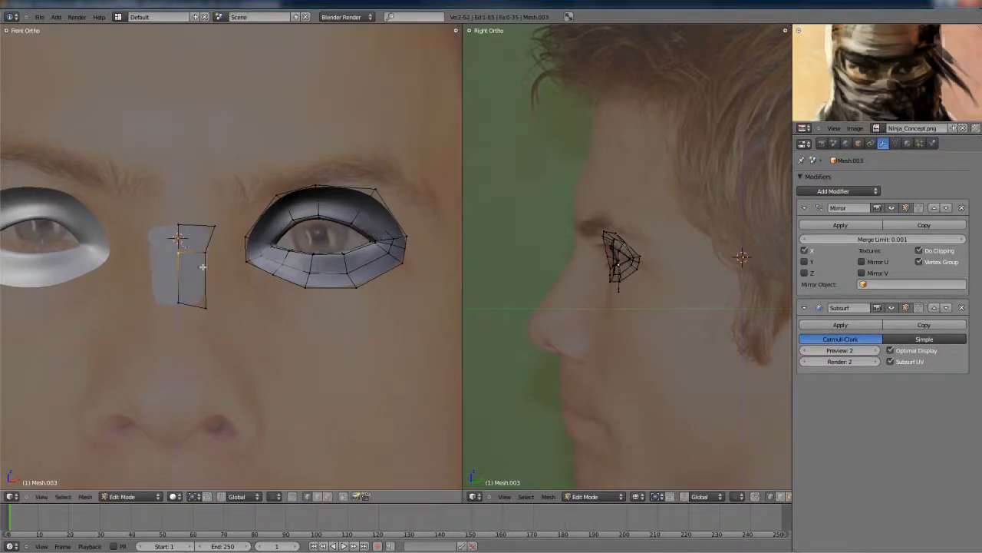
pyautogui.hotkey('ctrl', 'z')
# Move the nose-bridge strip's middle cross edge down along Z.
pyautogui.press('g')
pyautogui.press('z')
pyautogui.click(206, 271)
pyautogui.rightClick(186, 227)
pyautogui.press('e')
pyautogui.click(264, 214)
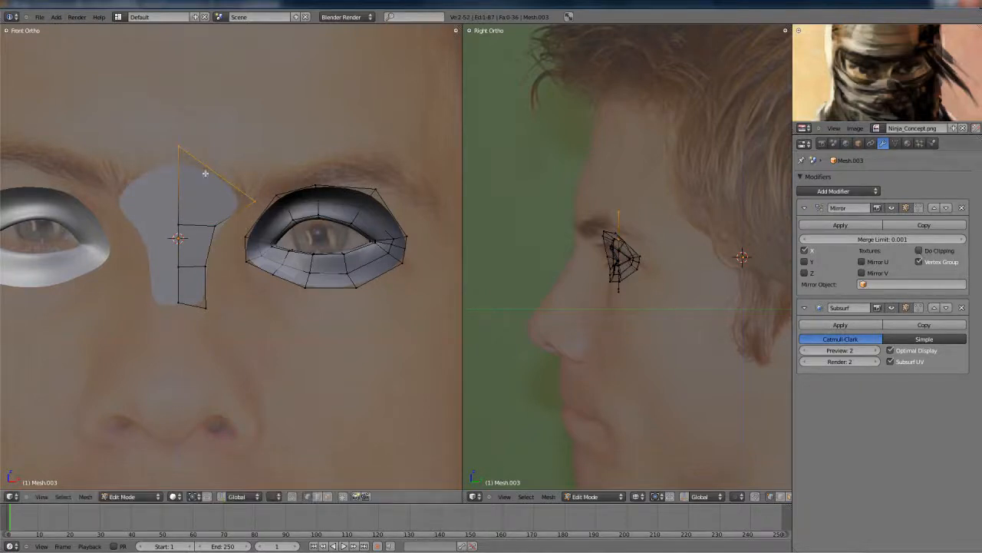
pyautogui.hotkey('ctrl', 'z')
# Extrude the nose bridge's top edge straight up to eyebrow level and adjust its outer corner.
pyautogui.press('e')
pyautogui.click(221, 189)
pyautogui.press('g')
pyautogui.click(95, 257)
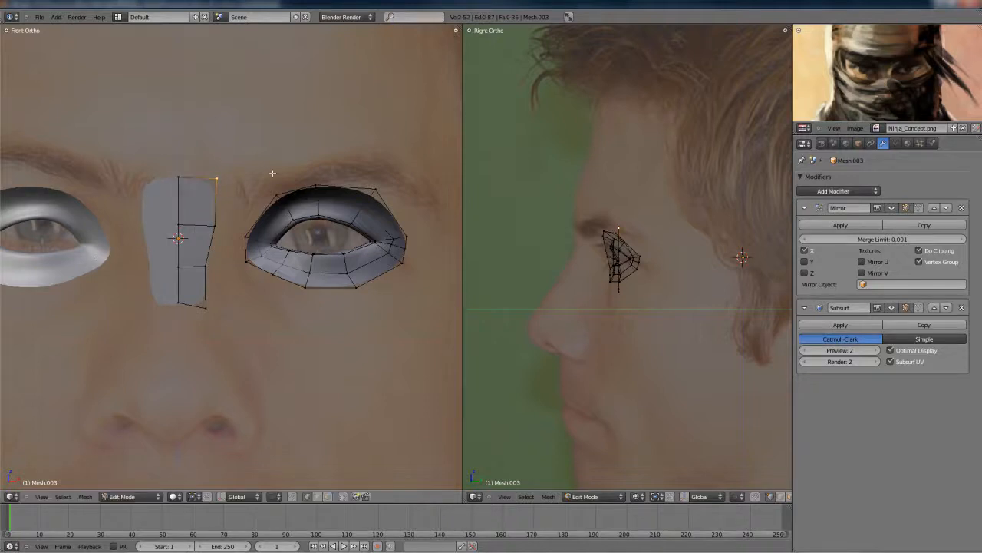
# Extrude a chain of vertices from the bridge's upper outer corner over the eyebrow and around the eye to below its inner corner.
pyautogui.press('e')
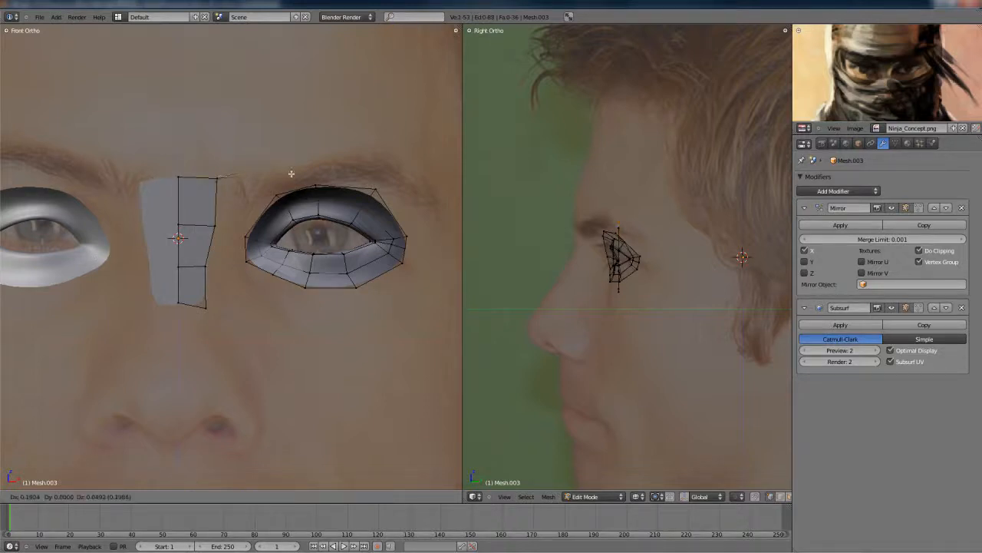
pyautogui.click(430, 151)
pyautogui.press('e')
pyautogui.click(411, 246)
pyautogui.keyDown('shift'); pyautogui.moveTo(411, 245); pyautogui.dragTo(373, 203, button='middle'); pyautogui.keyUp('shift')
pyautogui.rightClick(347, 123)
pyautogui.press('g')
pyautogui.click(364, 135)
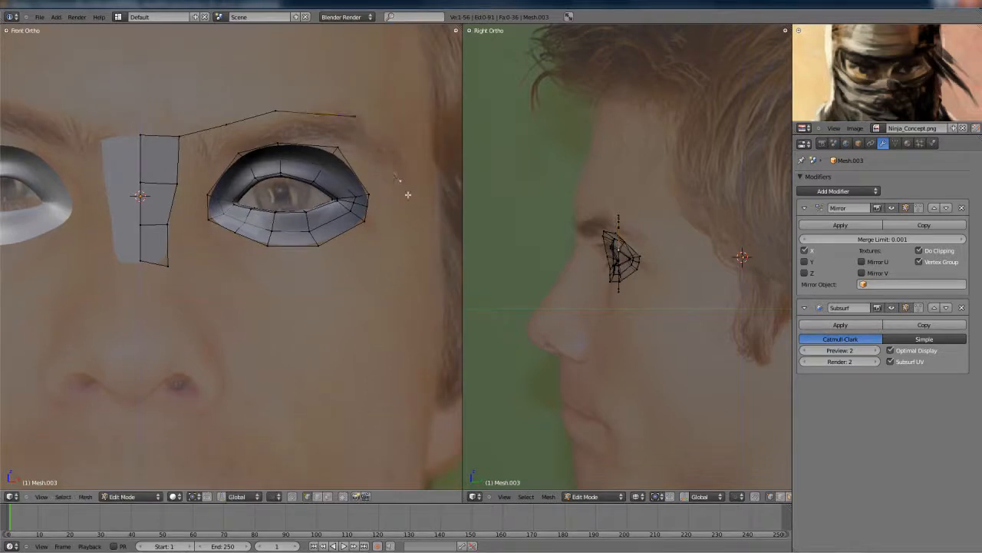
pyautogui.press('g')
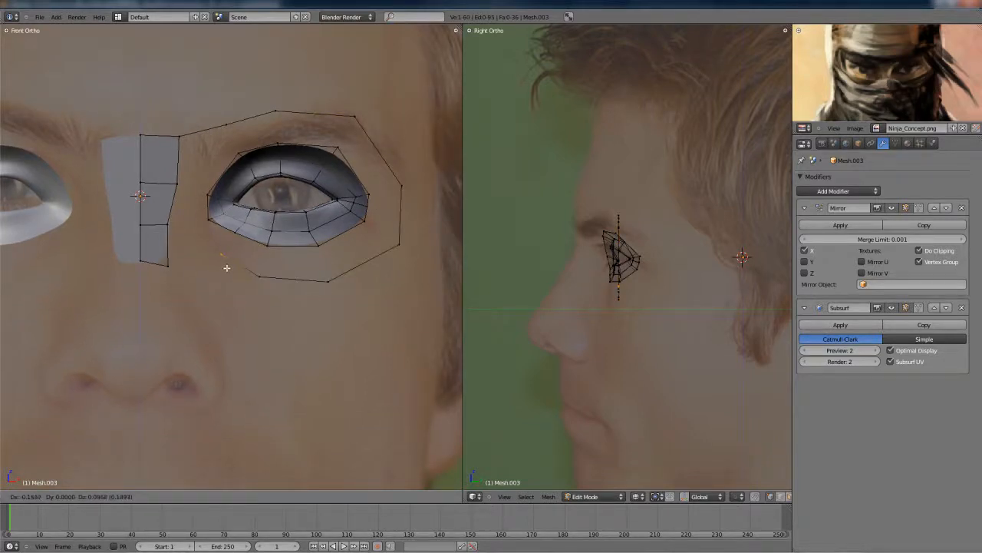
pyautogui.click(200, 239)
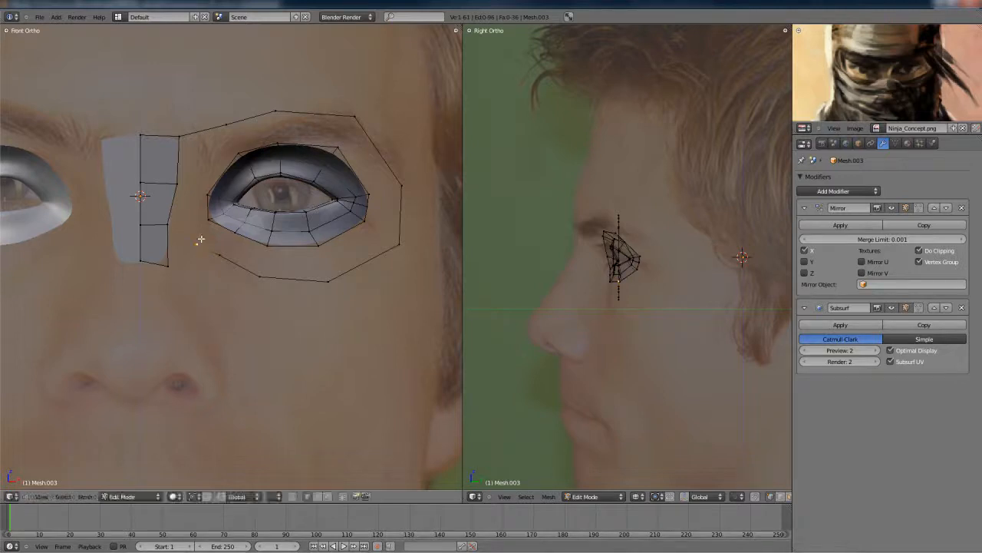
# Fill faces between the eye mesh's lower rim and the outline beneath it, working from the inner side outward.
pyautogui.press('f')
pyautogui.keyDown('shift'); pyautogui.rightClick(263, 275); pyautogui.keyUp('shift')
pyautogui.press('f')
pyautogui.hotkey('ctrl', 'Tab')
pyautogui.click(265, 270)
pyautogui.rightClick(264, 262)
pyautogui.press('f')
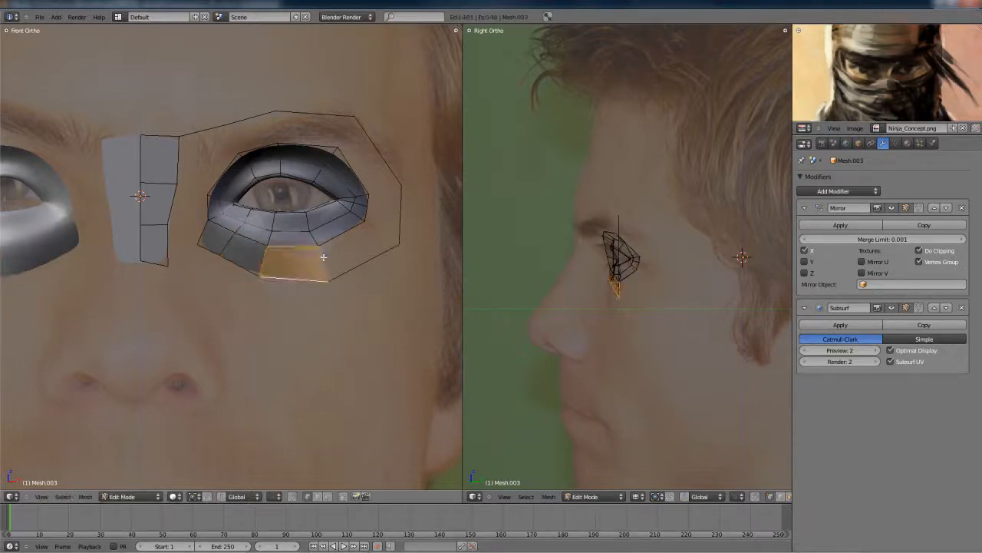
pyautogui.press('f')
# Subdivide the outline's vertical edge beside the outer eye corner and fill the gap there with faces.
pyautogui.rightClick(400, 208)
pyautogui.press('w')
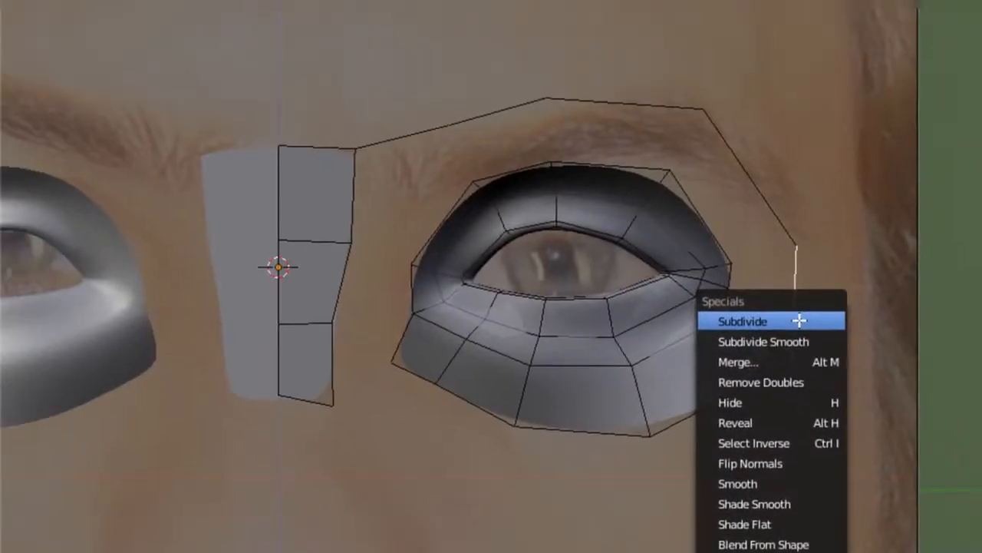
pyautogui.click(799, 321)
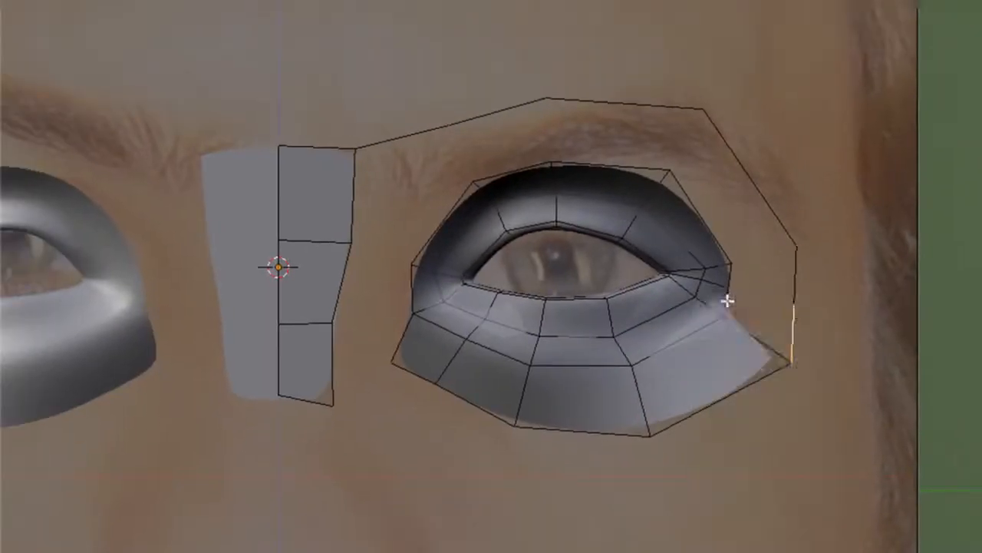
pyautogui.hotkey('ctrl', 'Tab')
pyautogui.keyDown('shift'); pyautogui.rightClick(739, 185); pyautogui.keyUp('shift')
pyautogui.hotkey('ctrl', 'Tab')
pyautogui.click(676, 143)
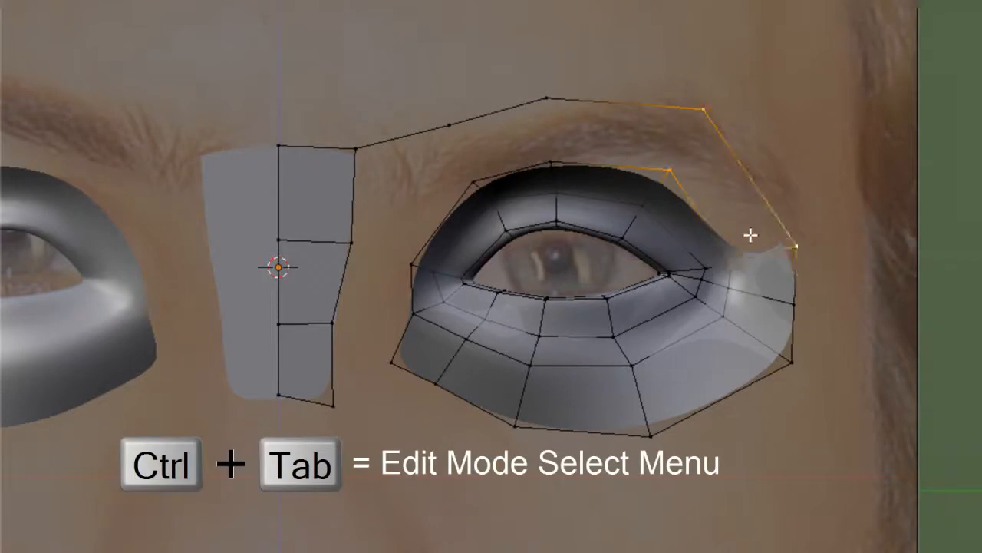
# Connect the eye rim's upper outer vertex to the outline and fill the outer upper face.
pyautogui.rightClick(680, 162)
pyautogui.keyDown('shift'); pyautogui.rightClick(706, 111); pyautogui.keyUp('shift')
pyautogui.press('f')
pyautogui.keyDown('shift'); pyautogui.rightClick(804, 243); pyautogui.keyUp('shift')
pyautogui.press('f')
# In edge select mode, fill the faces between the upper eye rim and the brow outline.
pyautogui.hotkey('ctrl', 'Tab')
pyautogui.click(798, 266)
pyautogui.rightClick(629, 164)
pyautogui.keyDown('shift'); pyautogui.rightClick(640, 109); pyautogui.keyUp('shift')
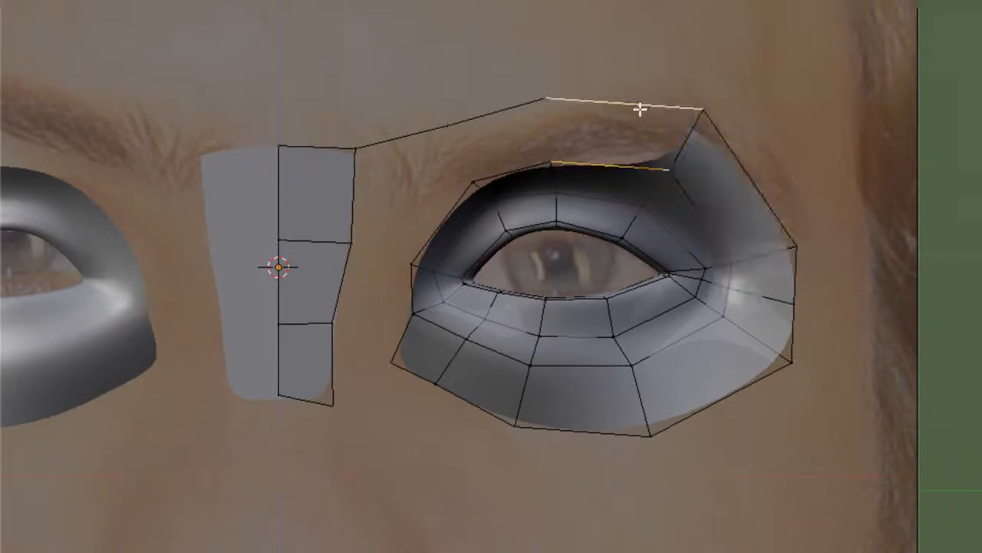
pyautogui.press('f')
pyautogui.rightClick(510, 171)
pyautogui.keyDown('shift'); pyautogui.rightClick(476, 113); pyautogui.keyUp('shift')
pyautogui.press('f')
# Add a loop cut across the inner upper part of the eye mesh.
pyautogui.keyDown('shift'); pyautogui.moveTo(471, 132); pyautogui.dragTo(524, 119, button='middle'); pyautogui.keyUp('shift')
pyautogui.scroll(2, 491, 257)
pyautogui.hotkey('ctrl', 'r')
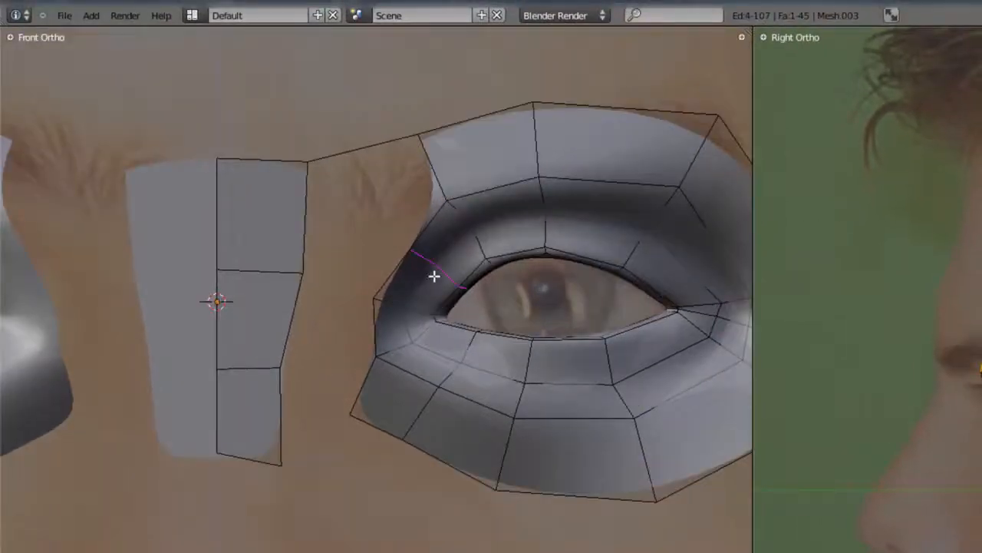
pyautogui.click(425, 288)
pyautogui.scroll(2, 461, 268)
pyautogui.press('g')
pyautogui.rightClick(464, 203)
# Reposition the outline vertex above the inner eyebrow, checking the mesh in wireframe.
pyautogui.rightClick(429, 186)
pyautogui.press('g')
pyautogui.click(418, 175)
pyautogui.press('z')
pyautogui.keyDown('shift'); pyautogui.moveTo(420, 186); pyautogui.dragTo(439, 258, button='middle'); pyautogui.keyUp('shift')
pyautogui.scroll(-2, 438, 258)
pyautogui.press('z')
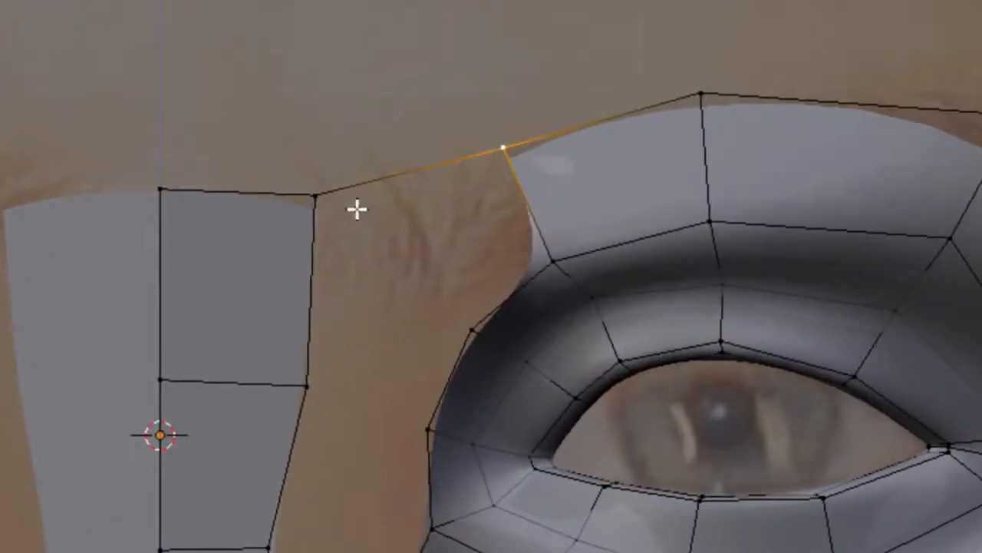
# Subdivide the outline edge between the nose bridge's upper corner and the inner brow vertex.
pyautogui.keyDown('shift'); pyautogui.rightClick(329, 220); pyautogui.keyUp('shift')
pyautogui.press('w')
pyautogui.click(474, 164)
# Fill the faces joining the nose bridge to the inner eye rim and adjust the rim vertex below them.
pyautogui.rightClick(413, 183)
pyautogui.keyDown('shift'); pyautogui.rightClick(473, 336); pyautogui.keyUp('shift')
pyautogui.keyDown('shift'); pyautogui.rightClick(548, 262); pyautogui.keyUp('shift')
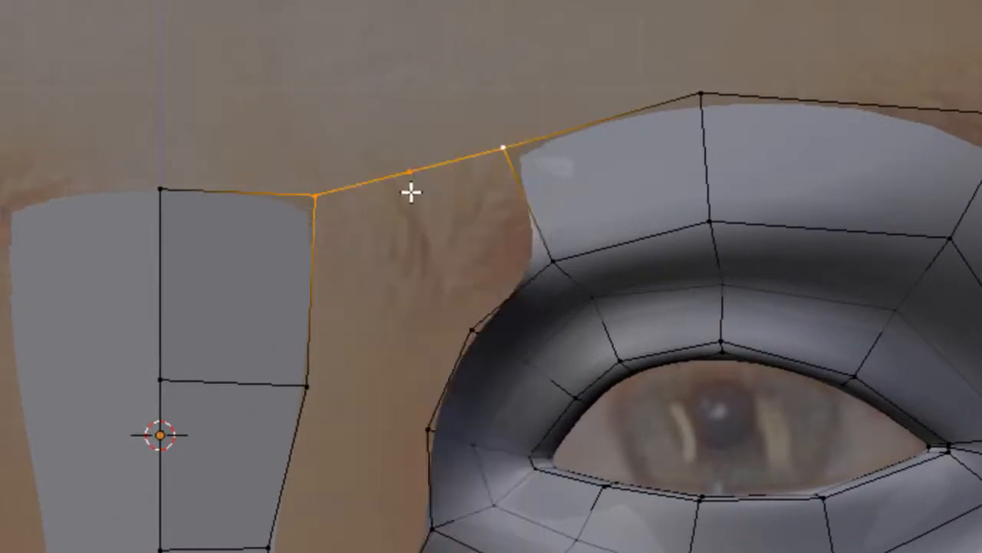
pyautogui.keyDown('shift'); pyautogui.rightClick(503, 165); pyautogui.keyUp('shift')
pyautogui.press('f')
pyautogui.rightClick(473, 333)
pyautogui.keyDown('shift'); pyautogui.rightClick(315, 380); pyautogui.keyUp('shift')
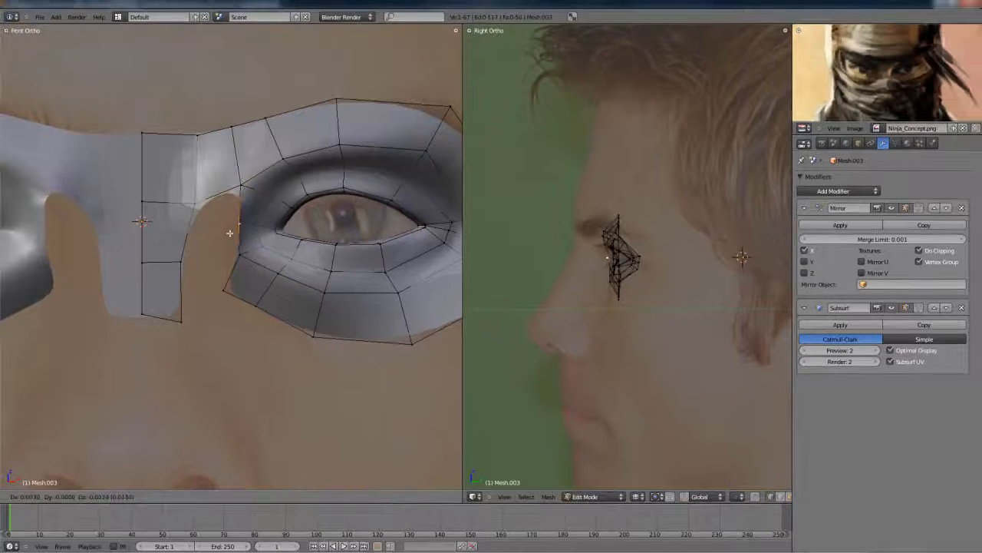
pyautogui.click(230, 233)
# Move the outline's lower outer vertex beneath the eye along Y to give the mesh depth.
pyautogui.keyDown('shift'); pyautogui.moveTo(447, 213); pyautogui.dragTo(335, 232, button='middle'); pyautogui.keyUp('shift')
pyautogui.scroll(-1, 335, 232)
pyautogui.rightClick(289, 345)
pyautogui.scroll(4, 627, 292)
pyautogui.press('g')
pyautogui.press('y')
pyautogui.click(614, 317)
# Move the outline's lower outer corner and the vertex above it back along Y around the face.
pyautogui.rightClick(375, 301)
pyautogui.moveTo(590, 348); pyautogui.dragTo(623, 333, button='middle')
pyautogui.press('z')
pyautogui.press('g')
pyautogui.press('y')
pyautogui.click(655, 335)
pyautogui.rightClick(649, 326)
pyautogui.press('g')
pyautogui.press('y')
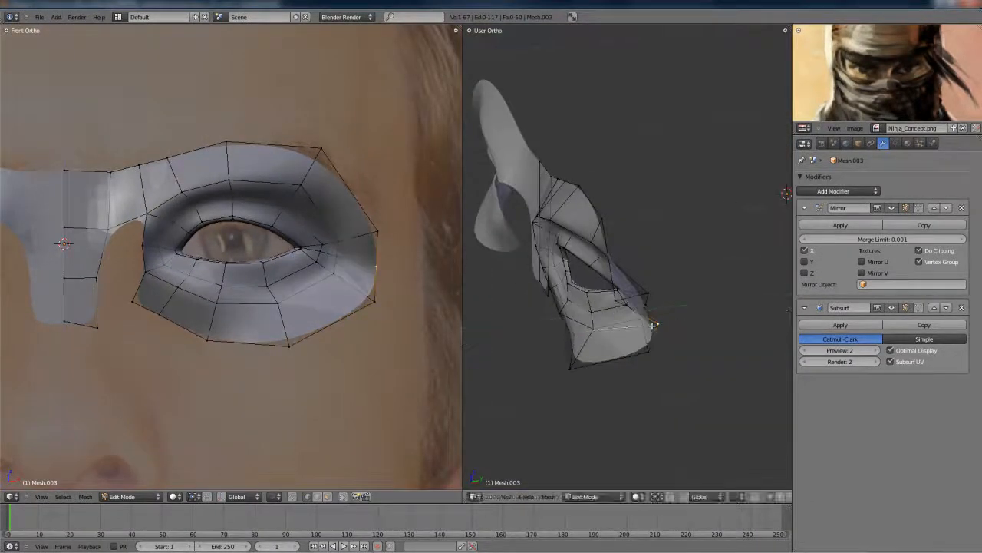
pyautogui.click(654, 327)
# Adjust the depth of another outer outline vertex along Y in a maximized angled view.
pyautogui.hotkey('shift', 'space')
pyautogui.scroll(1, 462, 294)
pyautogui.moveTo(462, 294); pyautogui.dragTo(469, 238, button='middle')
pyautogui.rightClick(451, 295)
pyautogui.press('g')
pyautogui.press('y')
pyautogui.click(438, 293)
# Enable the Subsurf editing-cage display and adjust the outer side vertices along Y against the side reference.
pyautogui.moveTo(366, 284); pyautogui.dragTo(489, 261, button='middle')
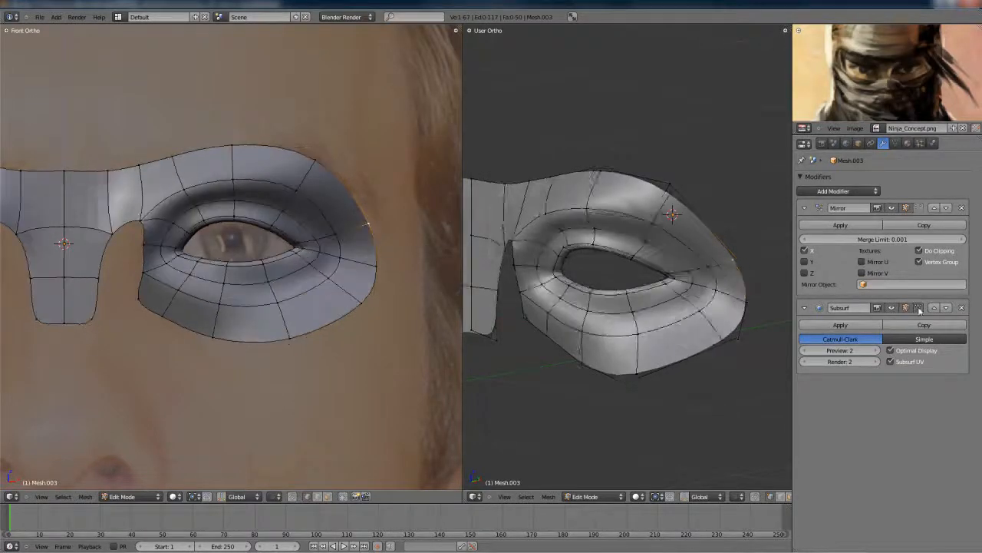
pyautogui.moveTo(768, 222); pyautogui.dragTo(622, 284, button='middle')
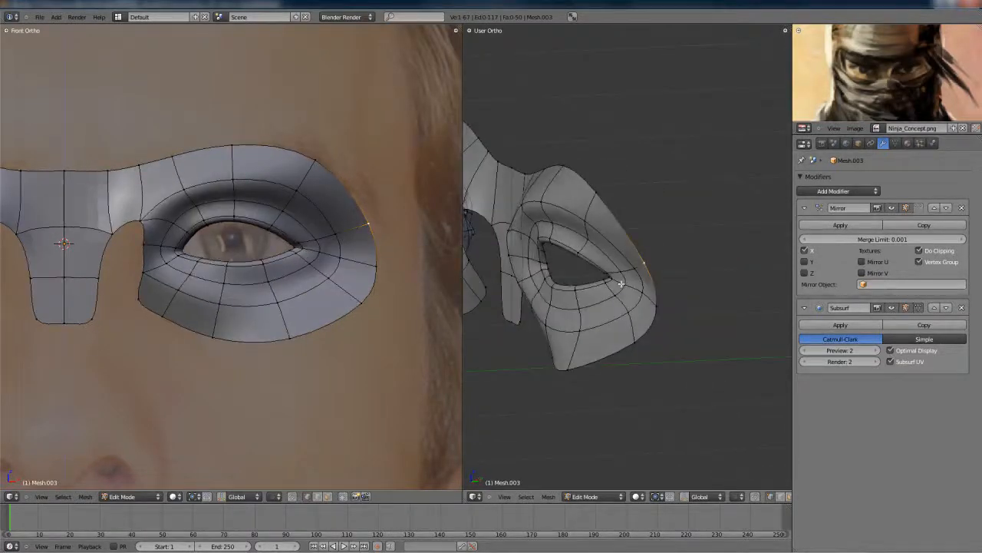
pyautogui.press('KP_3')
pyautogui.press('g')
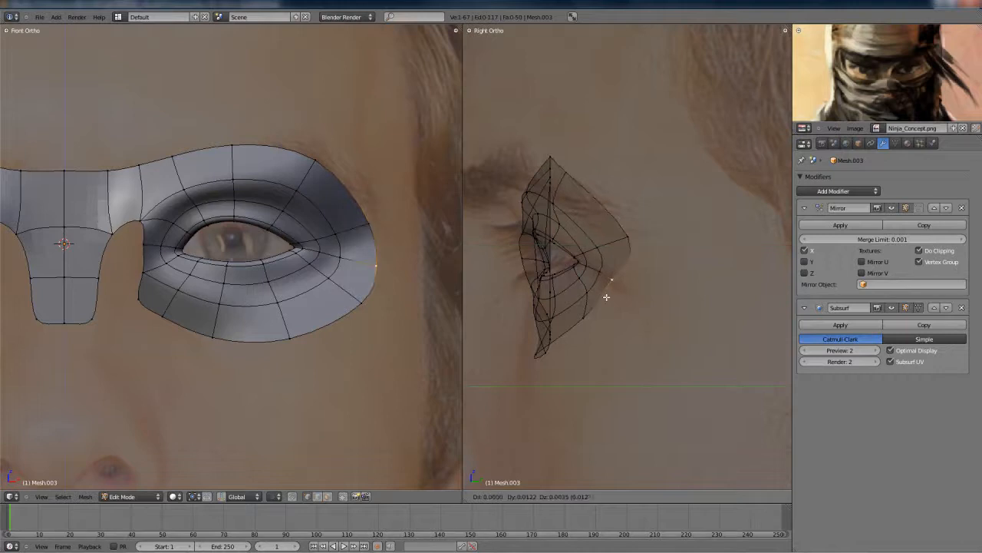
pyautogui.press('y')
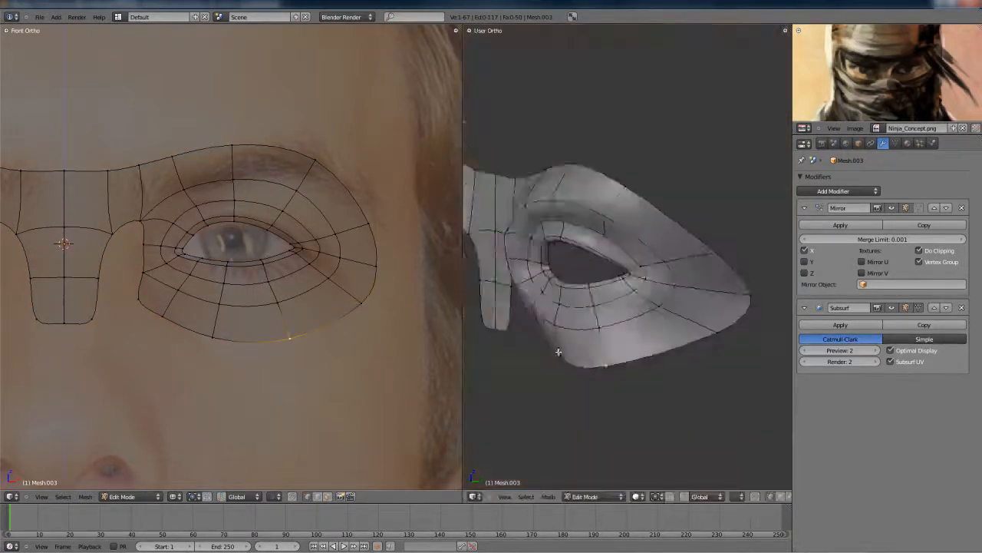
# Move the lowest nose-bridge vertices forward along Y onto the nose profile in the side reference.
pyautogui.keyDown('shift'); pyautogui.moveTo(524, 336); pyautogui.dragTo(567, 325, button='middle'); pyautogui.keyUp('shift')
pyautogui.press('g')
pyautogui.press('y')
pyautogui.click(513, 333)
pyautogui.rightClick(557, 309)
pyautogui.scroll(-2, 560, 306)
pyautogui.press('g')
pyautogui.press('y')
pyautogui.click(571, 297)
# Move the two middle rows of nose-bridge vertices forward along Y to follow the nose profile.
pyautogui.keyDown('shift'); pyautogui.rightClick(582, 297); pyautogui.keyUp('shift')
pyautogui.press('g')
pyautogui.press('y')
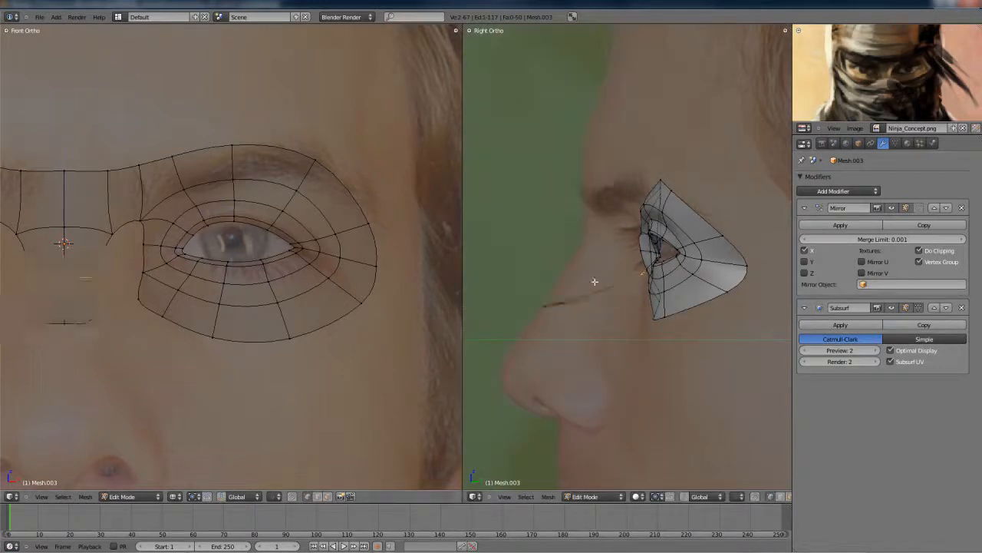
pyautogui.click(508, 263)
pyautogui.press('g')
pyautogui.press('y')
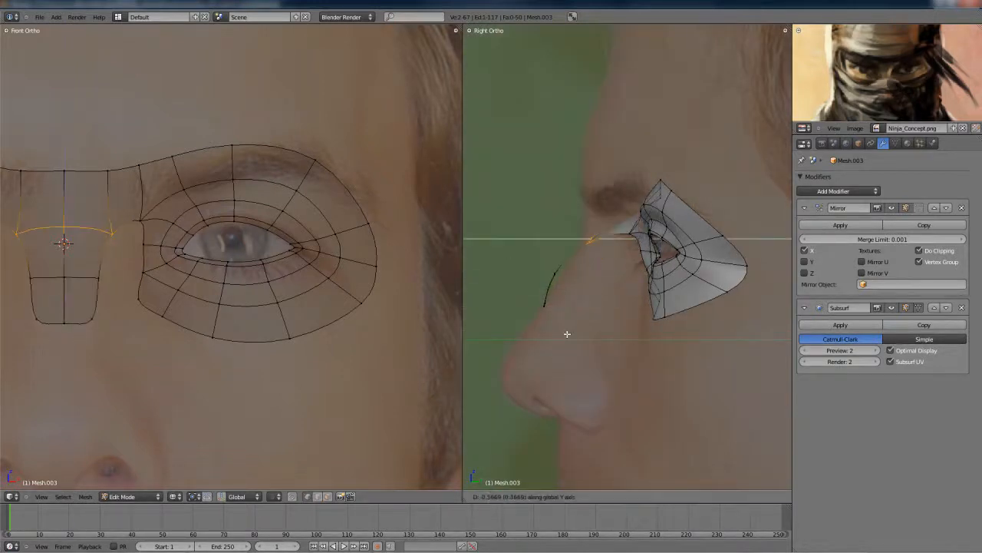
pyautogui.click(571, 334)
pyautogui.rightClick(585, 283)
pyautogui.press('g')
pyautogui.press('y')
pyautogui.click(594, 234)
# Move the top nose-bridge vertices forward along Y to the profile between the eyebrows.
pyautogui.rightClick(600, 201)
pyautogui.press('g')
pyautogui.press('y')
pyautogui.click(574, 224)
pyautogui.rightClick(568, 201)
pyautogui.press('g')
pyautogui.press('y')
pyautogui.click(577, 224)
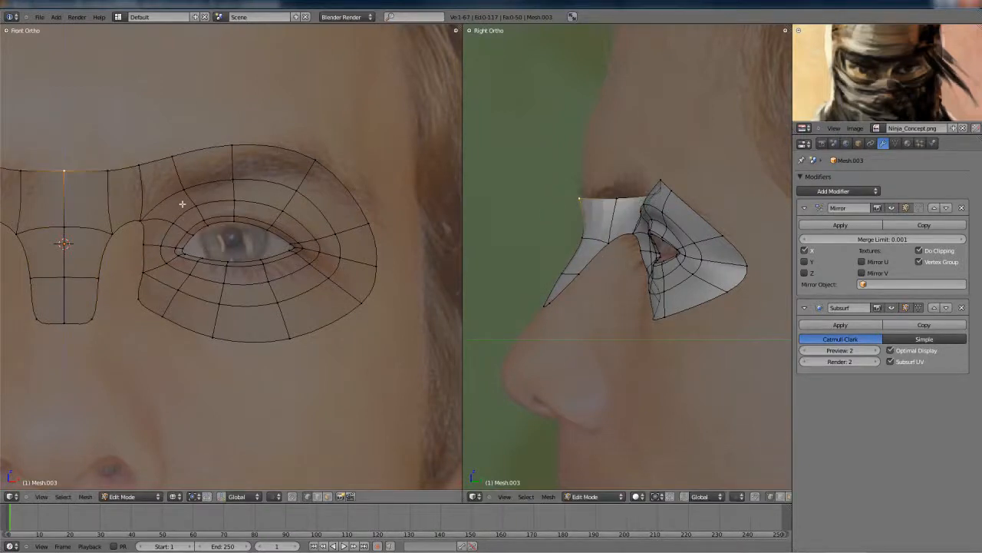
# Move the brow outline vertex beside the nose bridge forward along Y.
pyautogui.rightClick(139, 165)
pyautogui.press('g')
pyautogui.press('y')
pyautogui.scroll(4, 562, 262)
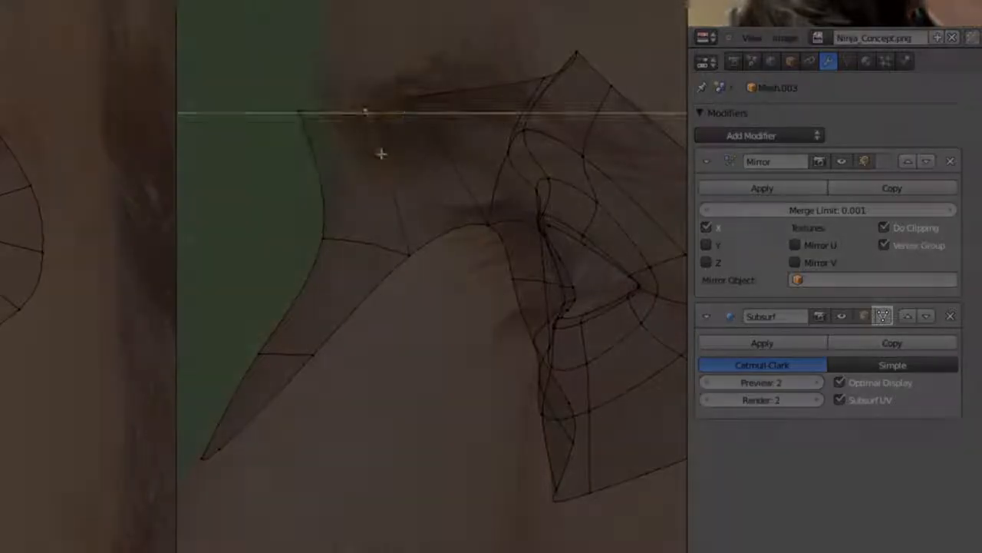
# Turn off the Subsurf editing-cage display and refine the depth of the bridge and inner brow vertices along Y.
pyautogui.rightClick(607, 173)
pyautogui.press('g')
pyautogui.press('y')
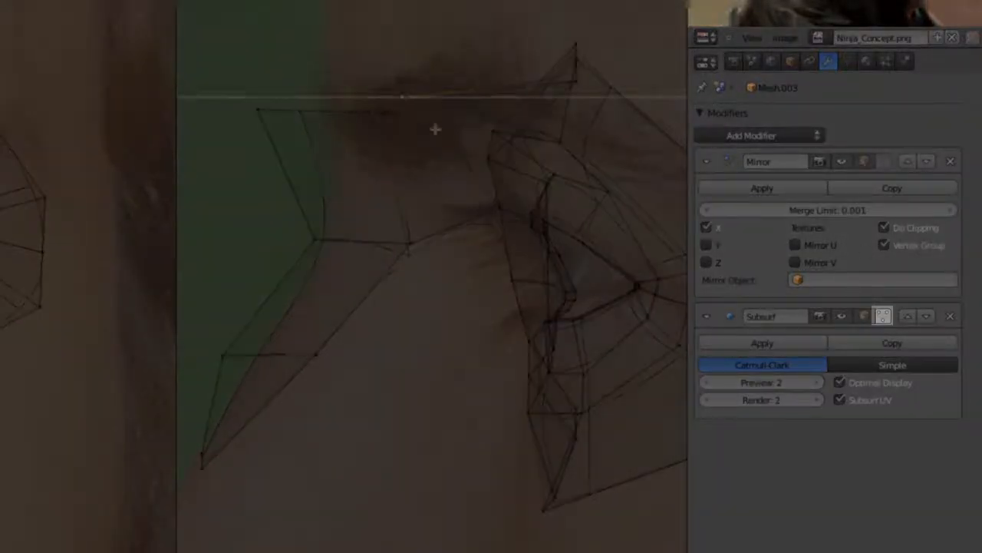
pyautogui.click(366, 120)
pyautogui.press('g')
pyautogui.press('y')
pyautogui.click(346, 118)
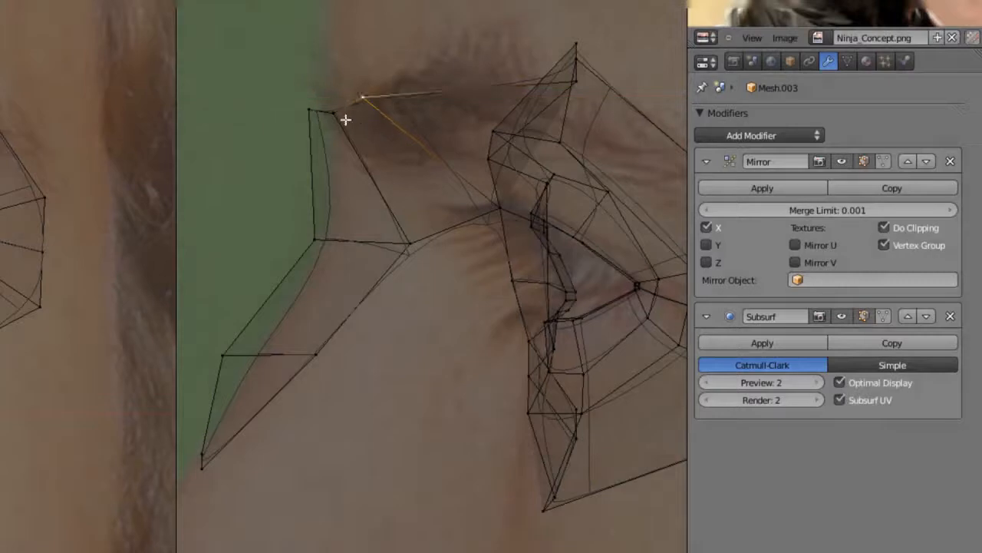
pyautogui.press('g')
pyautogui.press('y')
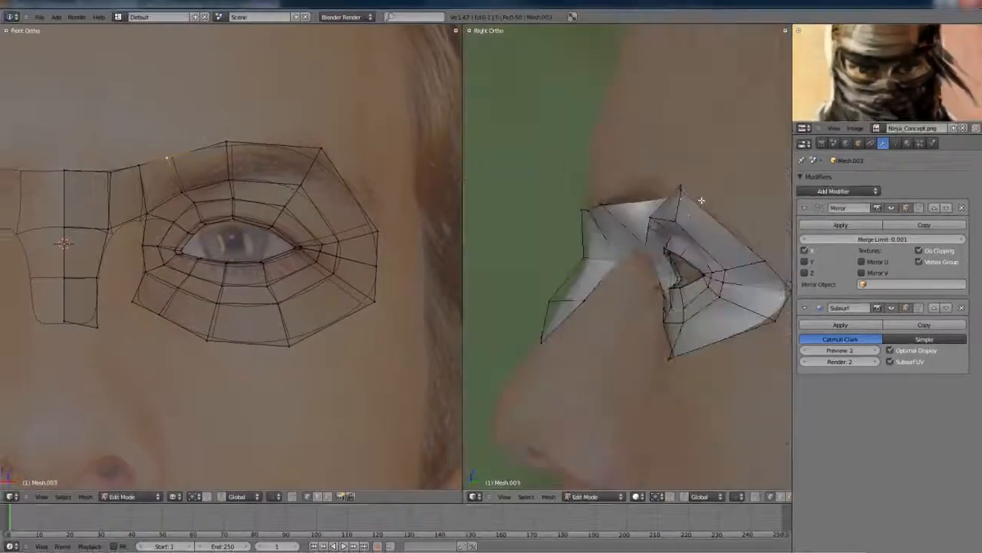
# Apply smooth shading to the entire face mesh.
pyautogui.press('a')
pyautogui.press('t')
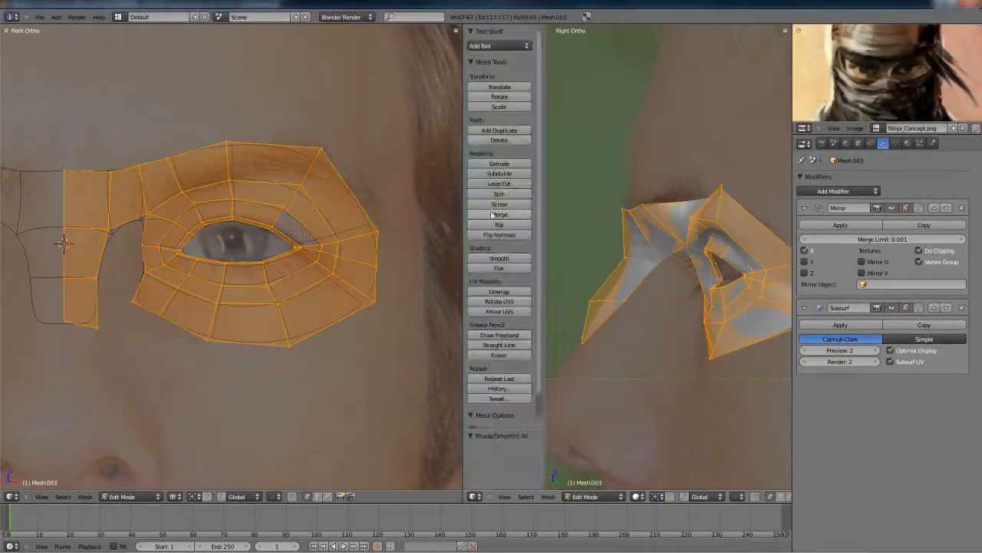
pyautogui.press('t')
# Move the inner eyebrow outline vertex forward along Y toward the brow in the profile reference.
pyautogui.scroll(2, 644, 218)
pyautogui.rightClick(682, 181)
pyautogui.press('g')
pyautogui.press('y')
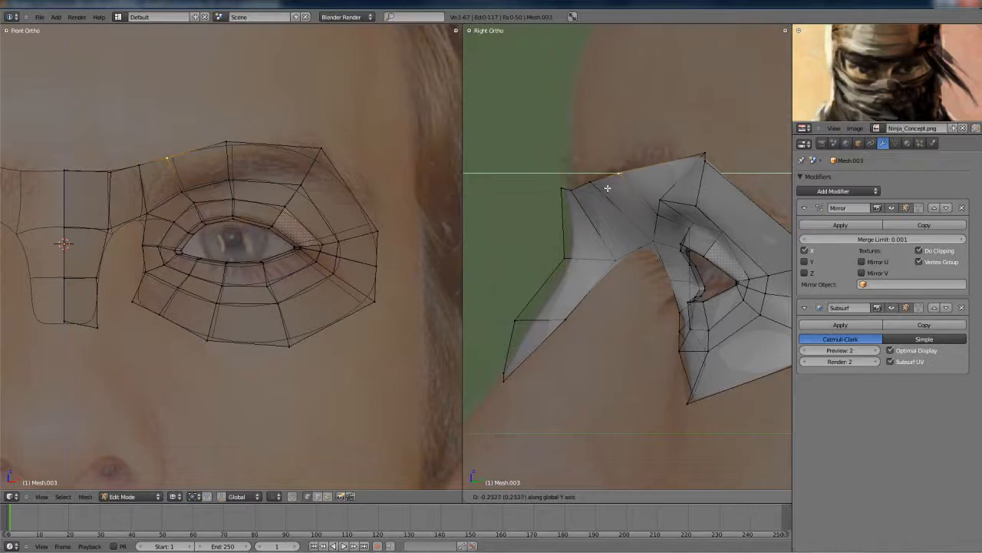
pyautogui.click(602, 185)
pyautogui.moveTo(602, 185); pyautogui.dragTo(725, 139, button='middle')
# Move the mid-brow top vertex and its inner neighbour along Y to follow the brow line in the profile reference.
pyautogui.press('KP_3')
pyautogui.press('g')
pyautogui.press('y')
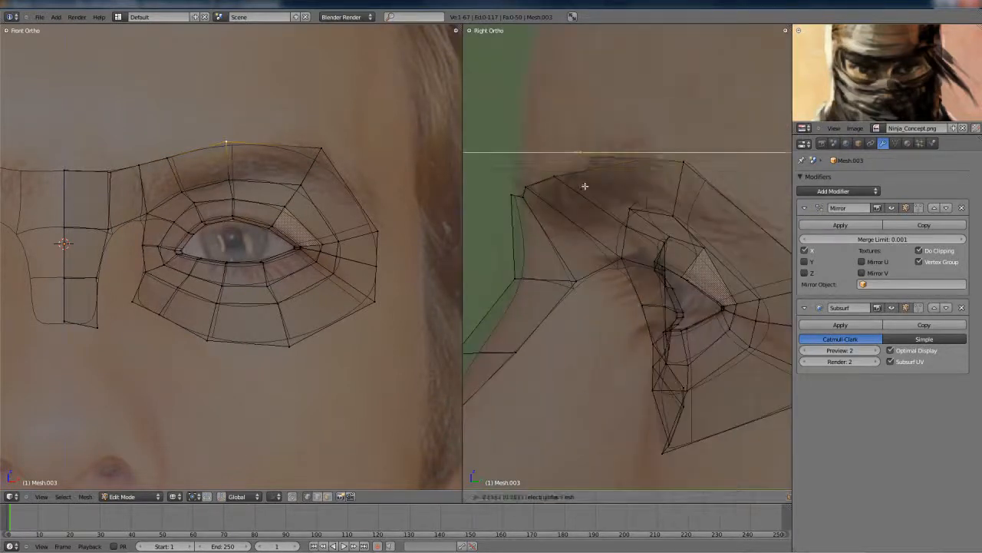
pyautogui.press('y')
pyautogui.press('y')
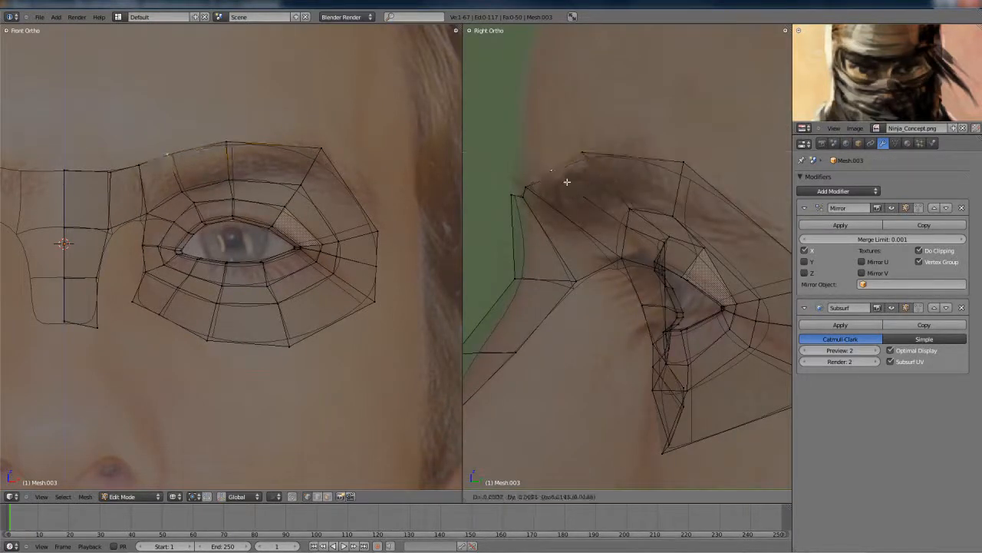
pyautogui.press('g')
pyautogui.press('y')
pyautogui.click(550, 167)
# Reposition the upper nose-bridge vertices in depth and height to follow the profile between the eyebrows.
pyautogui.moveTo(550, 167); pyautogui.dragTo(511, 181, button='middle')
pyautogui.rightClick(489, 187)
pyautogui.press('g')
pyautogui.press('z')
pyautogui.click(517, 189)
pyautogui.press('KP_3')
pyautogui.press('g')
pyautogui.press('g')
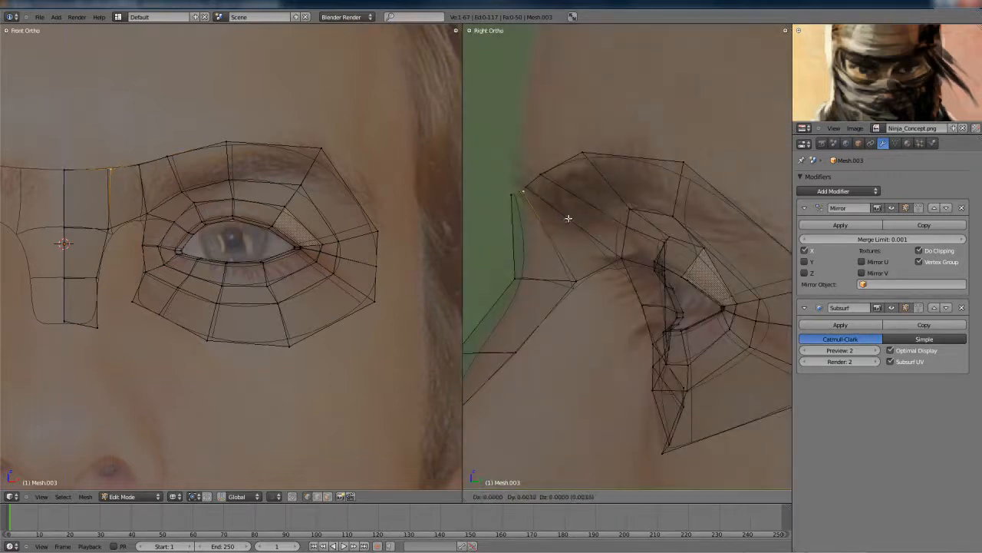
pyautogui.rightClick(514, 194)
pyautogui.press('g')
pyautogui.click(531, 181)
# Smooth the group of top vertices between the nose bridge and inner brow.
pyautogui.press('b')
pyautogui.moveTo(508, 165); pyautogui.dragTo(553, 206)
pyautogui.press('w')
pyautogui.click(549, 287)
pyautogui.press('s')
pyautogui.press('z')
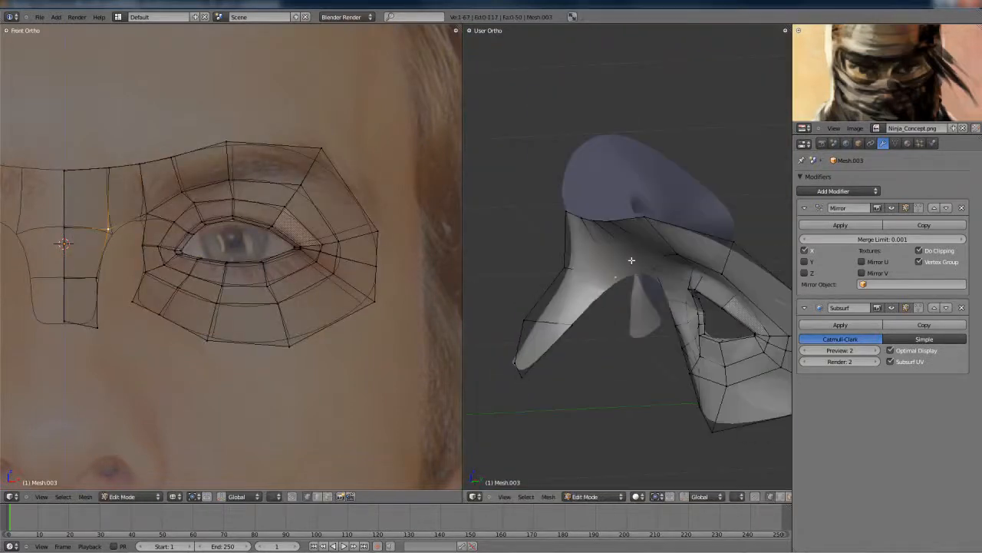
# Adjust the vertex on the side of the nose bridge along X and Y.
pyautogui.press('KP_3')
pyautogui.press('z')
pyautogui.press('z')
pyautogui.press('g')
pyautogui.press('x')
pyautogui.click(290, 270)
pyautogui.moveTo(487, 259); pyautogui.dragTo(581, 284, button='middle')
pyautogui.press('g')
pyautogui.press('y')
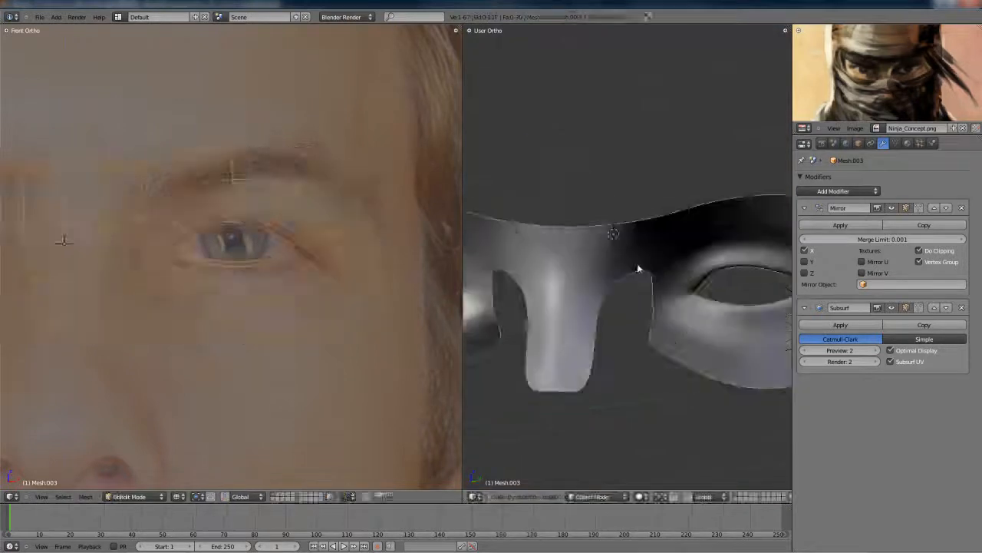
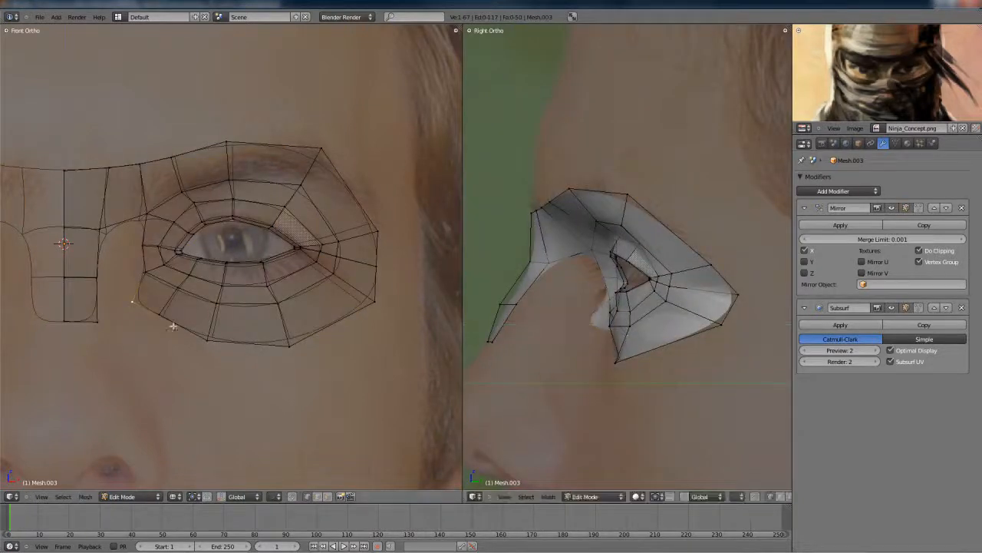
# Move the inner vertices of the outline below the eye forward along Y.
pyautogui.rightClick(162, 317)
pyautogui.press('g')
pyautogui.press('y')
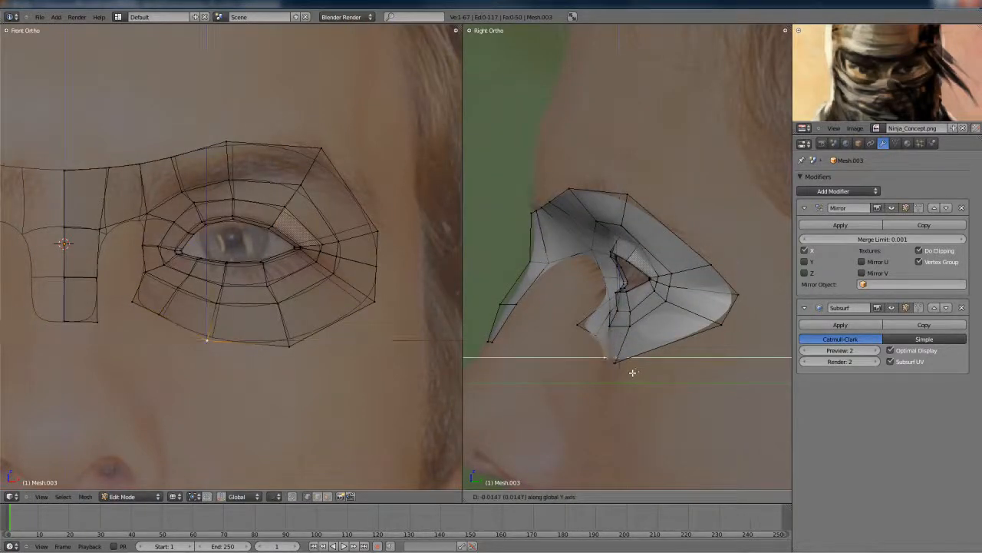
pyautogui.click(621, 345)
pyautogui.press('Tab')
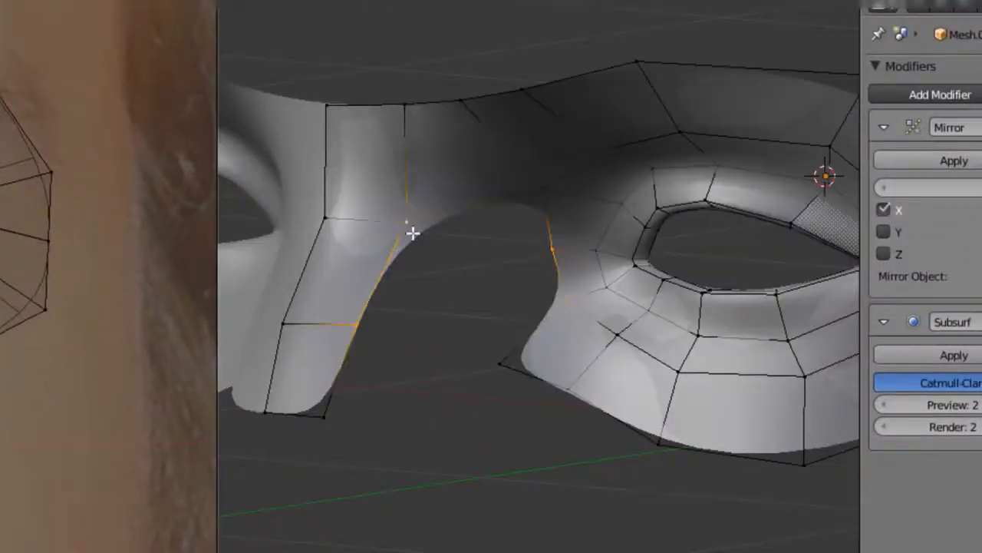
# Fill a face between the nose side and inner eye corner, and add a centred loop cut through the inner brow above it.
pyautogui.press('f')
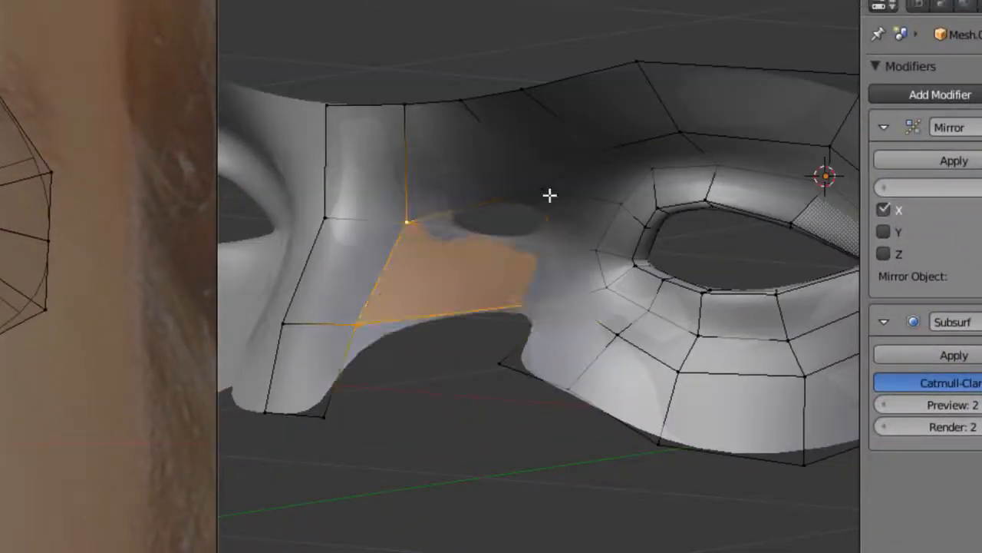
pyautogui.press('a')
pyautogui.hotkey('ctrl', 'r')
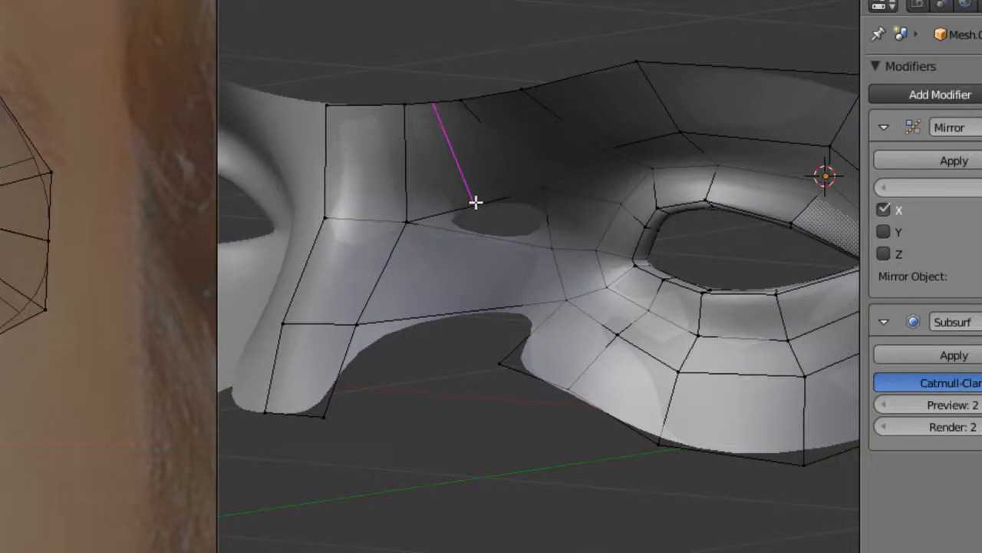
pyautogui.doubleClick(476, 202)
pyautogui.rightClick(475, 202)
# Raise the lower nose-bridge edge and fill the remaining face between the nose side and the lower inner eye outline.
pyautogui.moveTo(706, 183); pyautogui.dragTo(690, 178, button='middle')
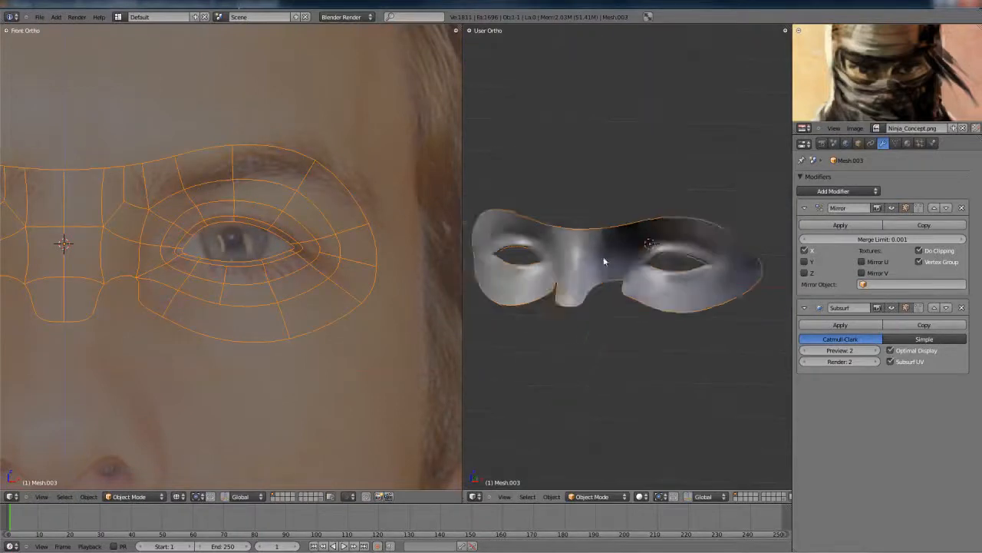
pyautogui.moveTo(603, 257); pyautogui.dragTo(625, 289, button='middle')
pyautogui.scroll(3, 626, 289)
pyautogui.scroll(-1, 626, 290)
pyautogui.press('Tab')
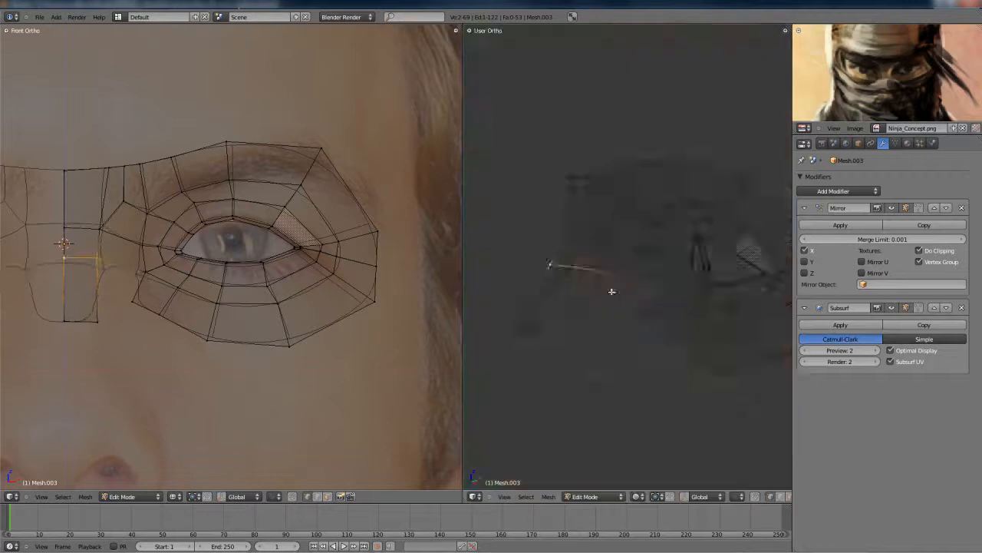
pyautogui.press('f')
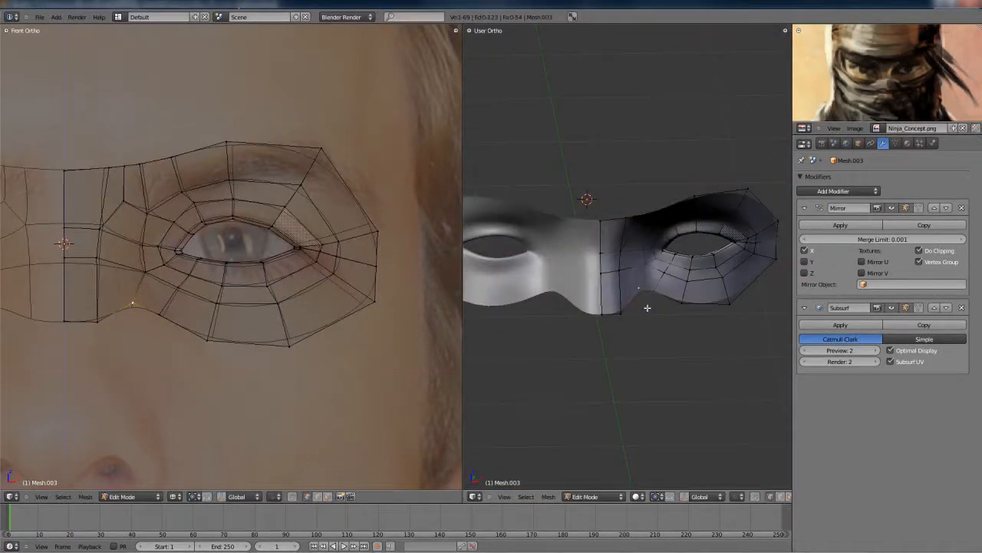
# Move the bottom vertex on the side of the nose along X and Y to shape the nose's slope.
pyautogui.press('g')
pyautogui.press('x')
pyautogui.moveTo(620, 311); pyautogui.dragTo(598, 298, button='middle')
pyautogui.click(603, 330)
pyautogui.press('g')
pyautogui.press('y')
pyautogui.click(560, 295)
pyautogui.press('Tab')
pyautogui.scroll(-5, 599, 297)
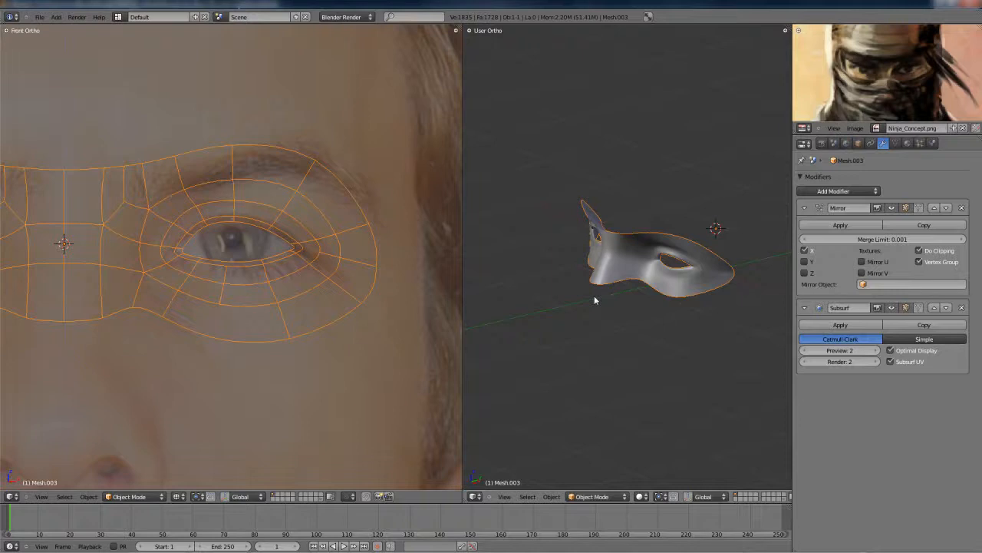
# Extrude the outline edges below the eye downward onto the cheek in the side view.
pyautogui.moveTo(594, 296); pyautogui.dragTo(604, 285, button='middle')
pyautogui.press('KP_3')
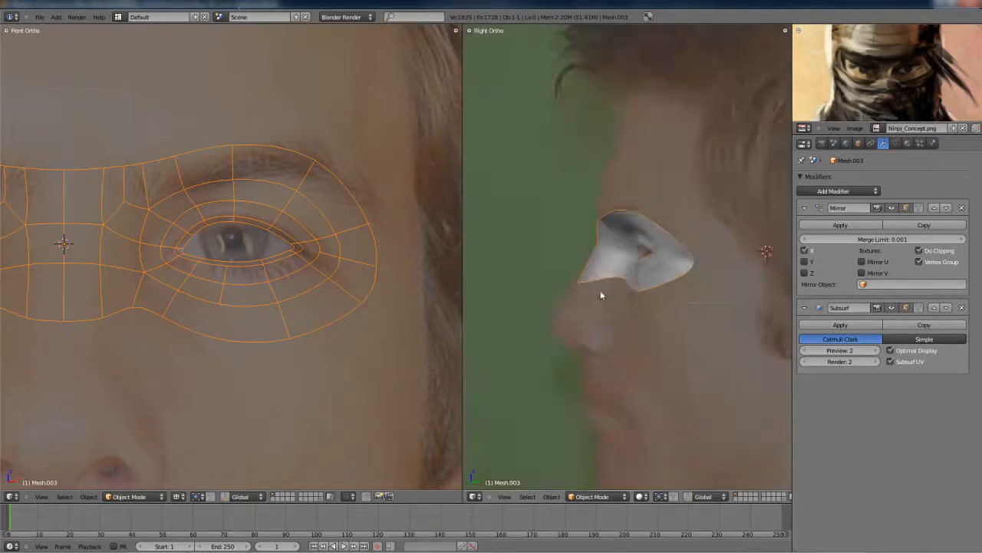
pyautogui.press('Tab')
pyautogui.scroll(5, 597, 292)
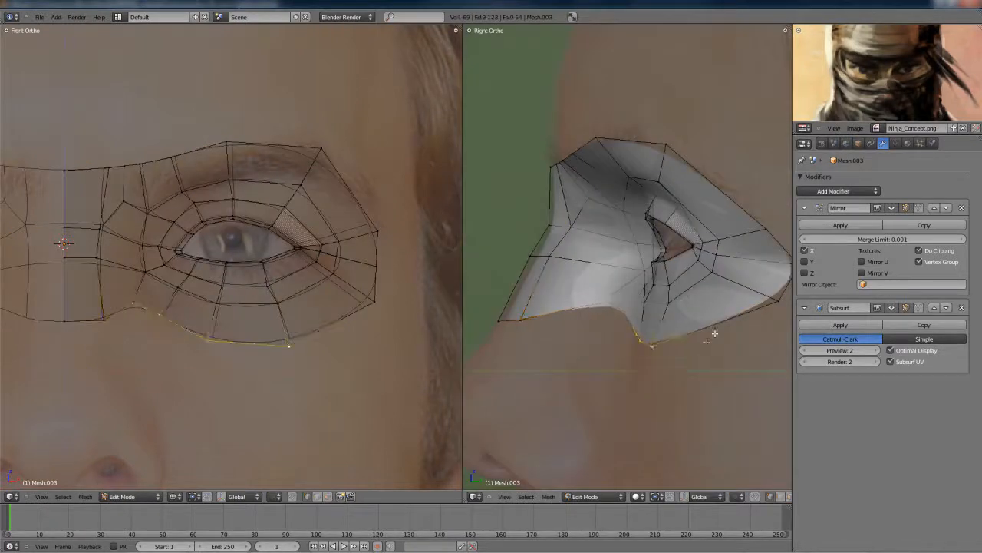
pyautogui.scroll(-2, 714, 333)
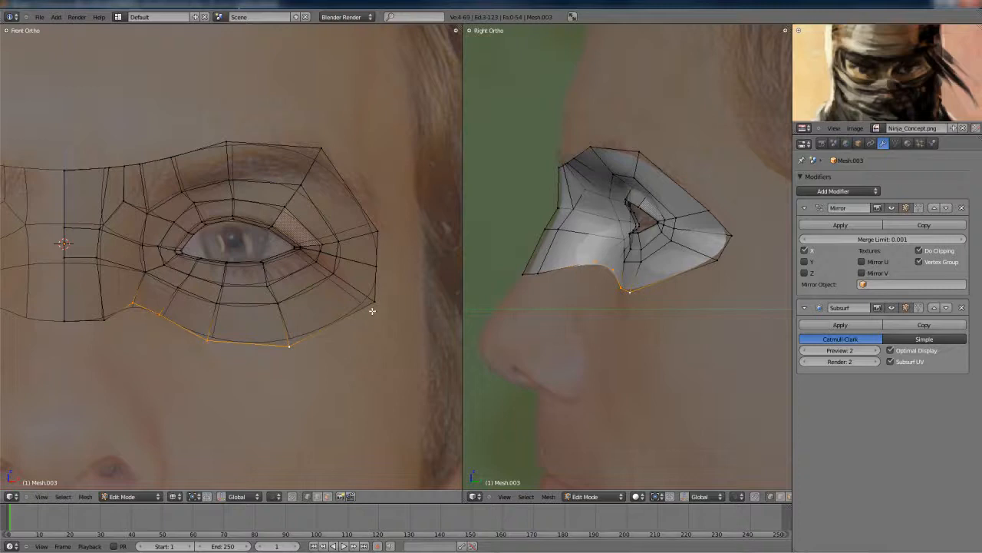
pyautogui.scroll(-1, 649, 343)
pyautogui.press('e')
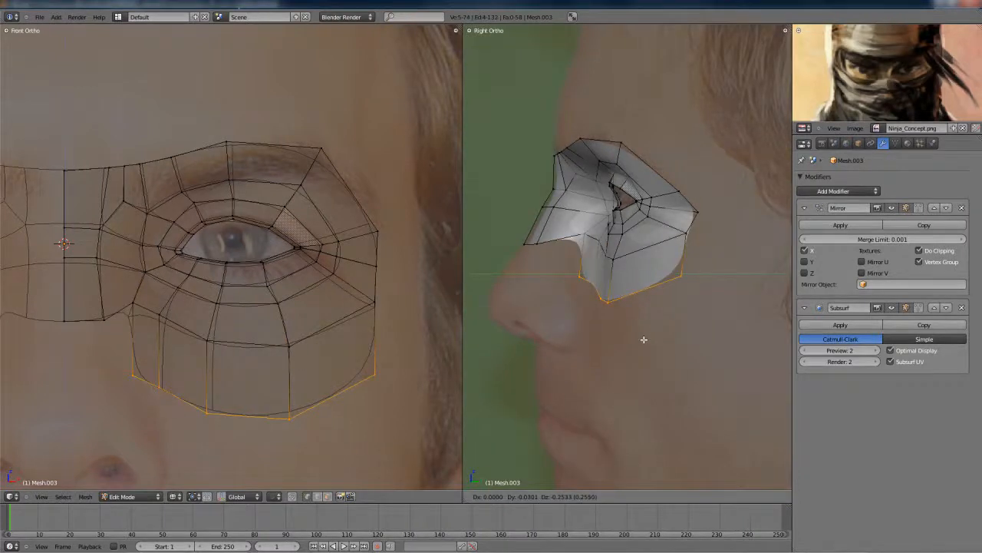
pyautogui.click(664, 298)
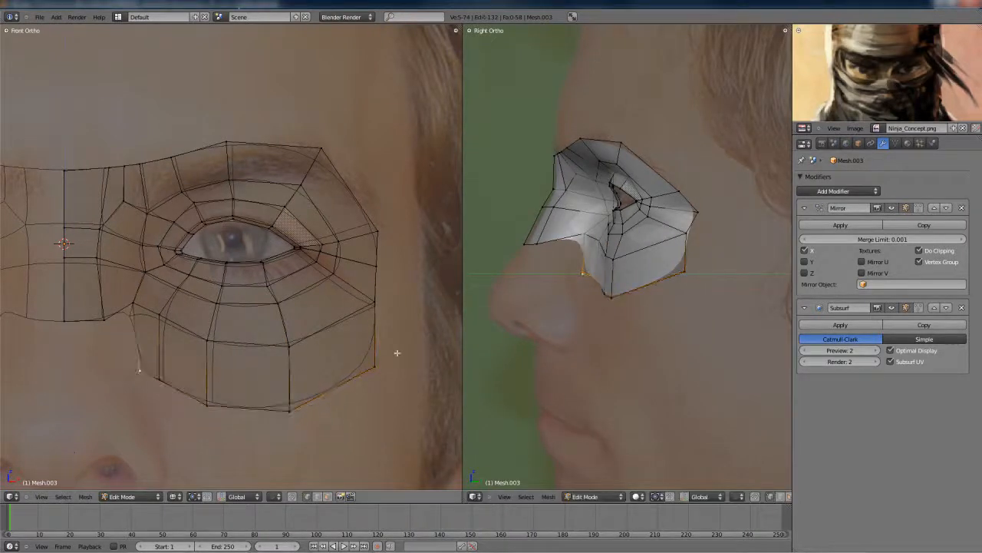
# Move the outer lower corner vertex of the cheek outward in the front view and adjust its depth along global Y.
pyautogui.press('g')
pyautogui.click(689, 299)
pyautogui.press('g')
pyautogui.click(430, 290)
pyautogui.press('g')
pyautogui.press('y')
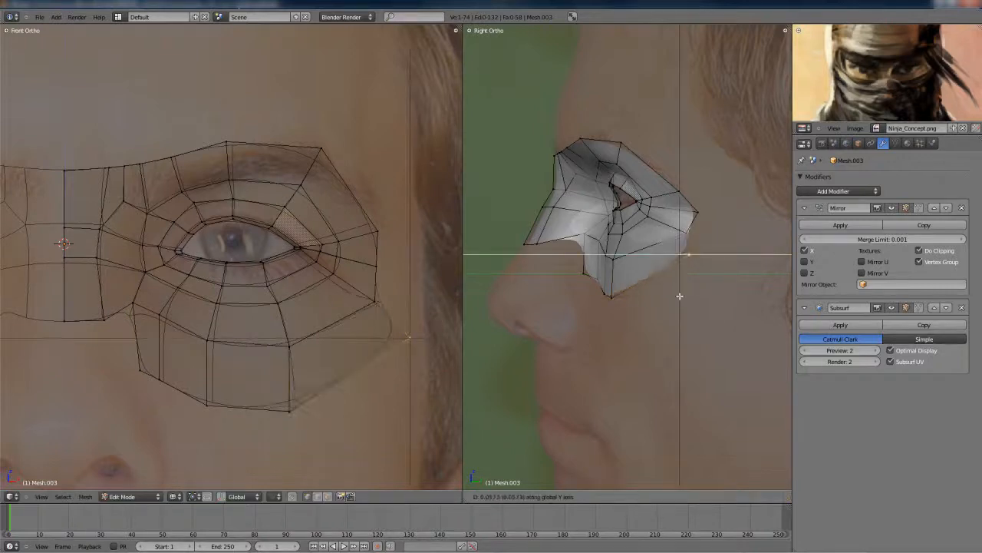
pyautogui.click(691, 334)
# Fine-tune the cheek's outer lower corner vertex sideways along the X axis in the front view.
pyautogui.press('g')
pyautogui.press('x')
pyautogui.click(413, 340)
pyautogui.press('g')
pyautogui.press('x')
pyautogui.click(374, 327)
# Shift the neighbouring bottom-edge cheek vertex and the vertex above it outward to space the cheek columns more evenly.
pyautogui.moveTo(630, 261); pyautogui.dragTo(657, 235, button='middle')
pyautogui.press('KP_3')
pyautogui.rightClick(287, 395)
pyautogui.press('g')
pyautogui.click(339, 373)
pyautogui.moveTo(572, 305); pyautogui.dragTo(708, 335, button='middle')
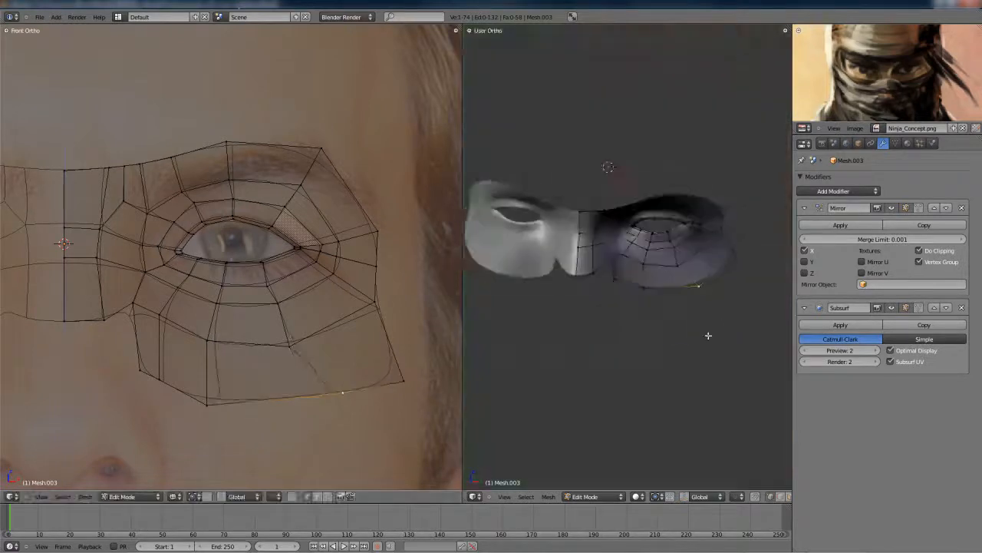
pyautogui.keyDown('shift'); pyautogui.moveTo(675, 292); pyautogui.dragTo(650, 304, button='middle'); pyautogui.keyUp('shift')
pyautogui.scroll(4, 650, 303)
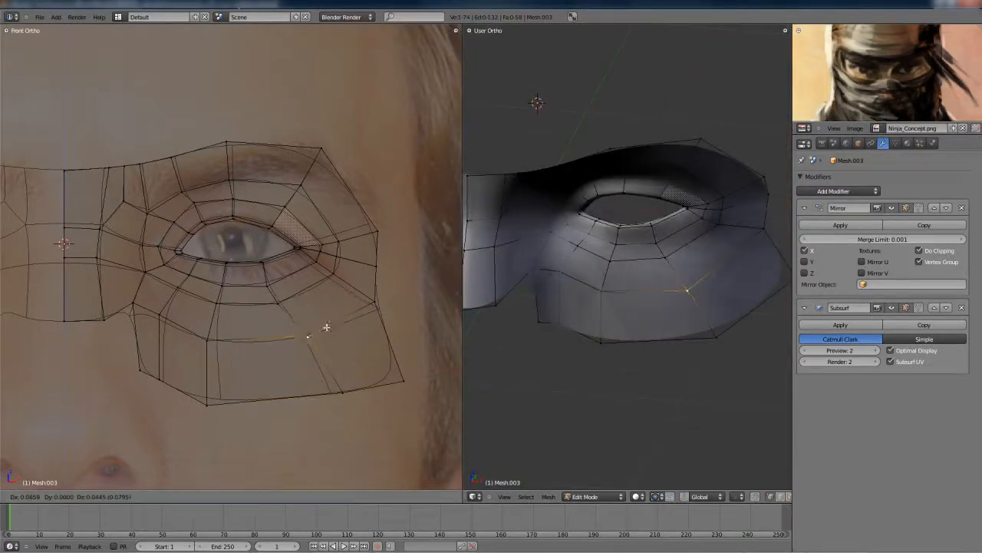
pyautogui.moveTo(307, 326); pyautogui.dragTo(368, 253, button='middle')
pyautogui.rightClick(219, 310)
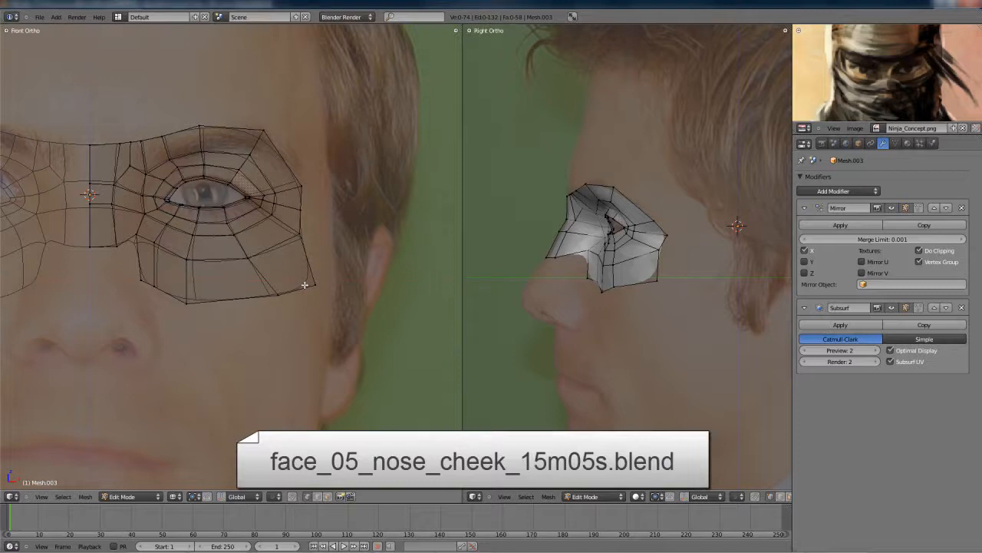
# Connect the cheek's inner lower corner to the nose-side vertex with an edge and subdivide that edge once.
pyautogui.scroll(5, 642, 280)
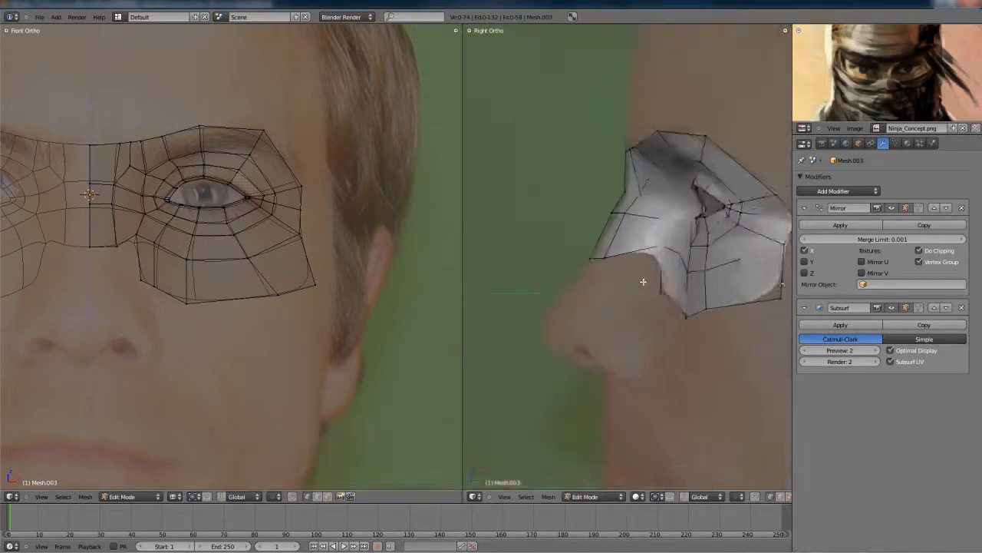
pyautogui.rightClick(675, 309)
pyautogui.keyDown('shift'); pyautogui.rightClick(602, 264); pyautogui.keyUp('shift')
pyautogui.press('f')
pyautogui.press('w')
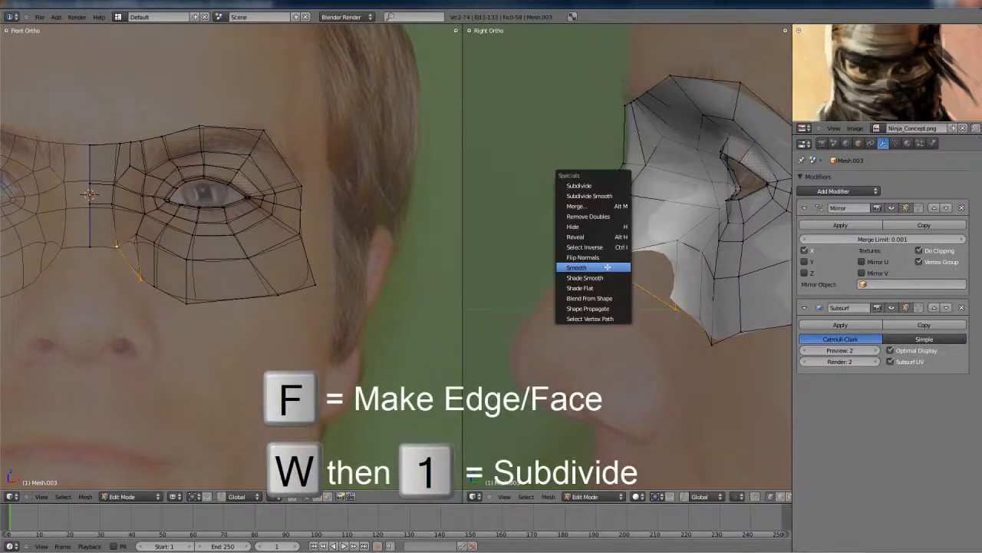
pyautogui.press('1')
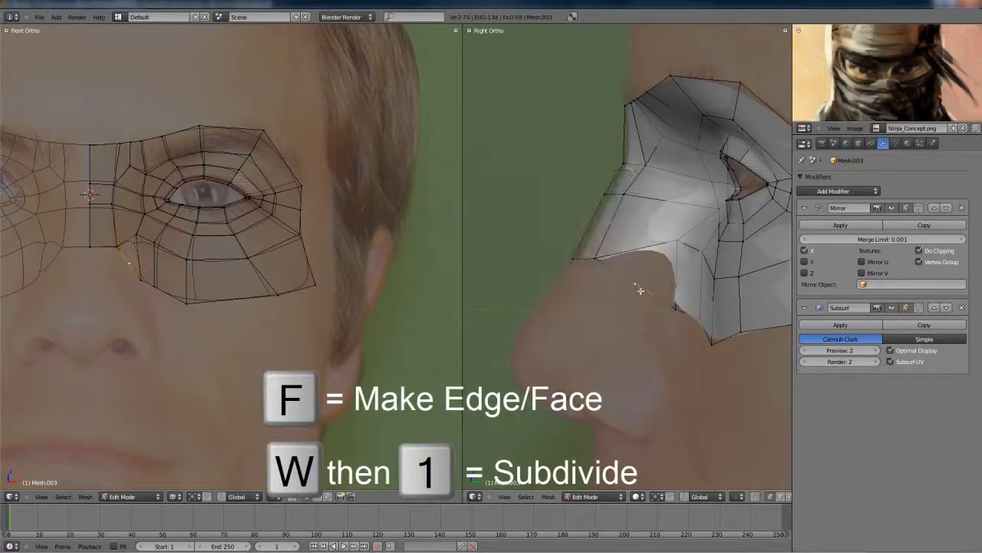
# Move the new midpoint vertex down onto the side of the nose in both the side and front views.
pyautogui.press('g')
pyautogui.click(618, 320)
pyautogui.press('g')
pyautogui.click(178, 307)
# Fill the gap beside the nose with a face from its bordering edges and return to vertex selection.
pyautogui.hotkey('alt', 'm')
pyautogui.click(645, 314)
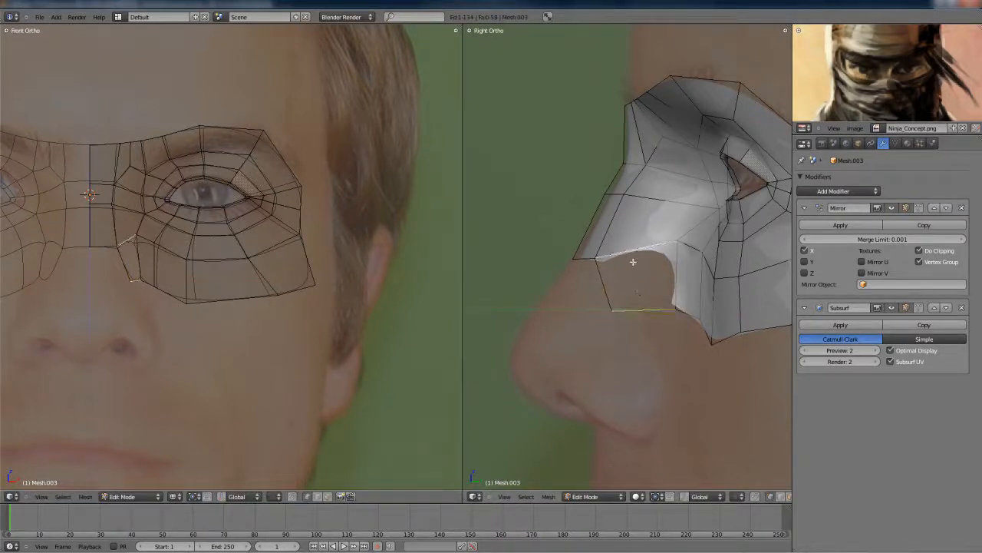
pyautogui.press('f')
pyautogui.hotkey('ctrl', 'Tab')
pyautogui.click(678, 267)
pyautogui.scroll(-3, 661, 294)
pyautogui.keyDown('shift'); pyautogui.moveTo(676, 282); pyautogui.dragTo(607, 293, button='middle'); pyautogui.keyUp('shift')
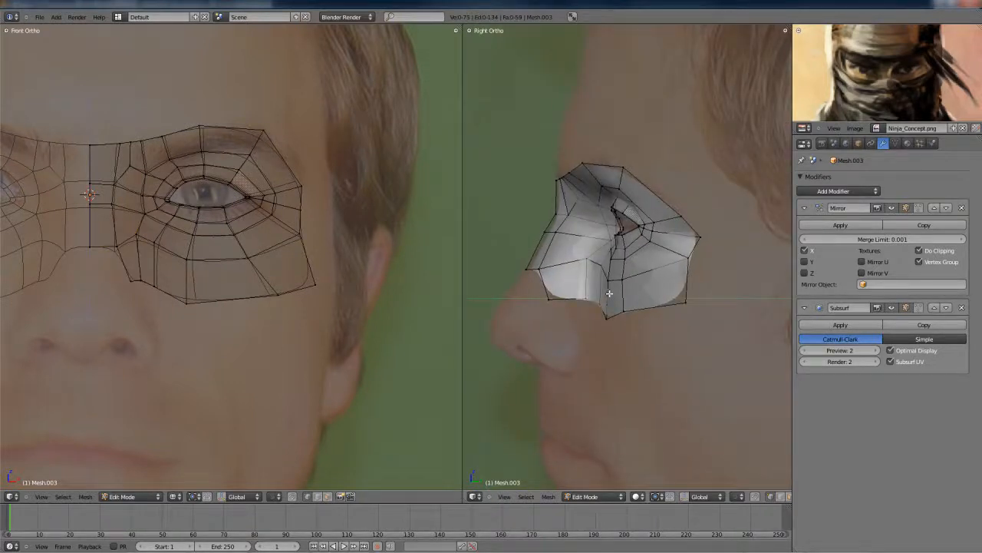
# Inspect the smoothed nose and cheek surface from several angles, including in Object Mode.
pyautogui.moveTo(600, 274); pyautogui.dragTo(554, 270, button='middle')
pyautogui.rightClick(571, 288)
pyautogui.press('KP_3')
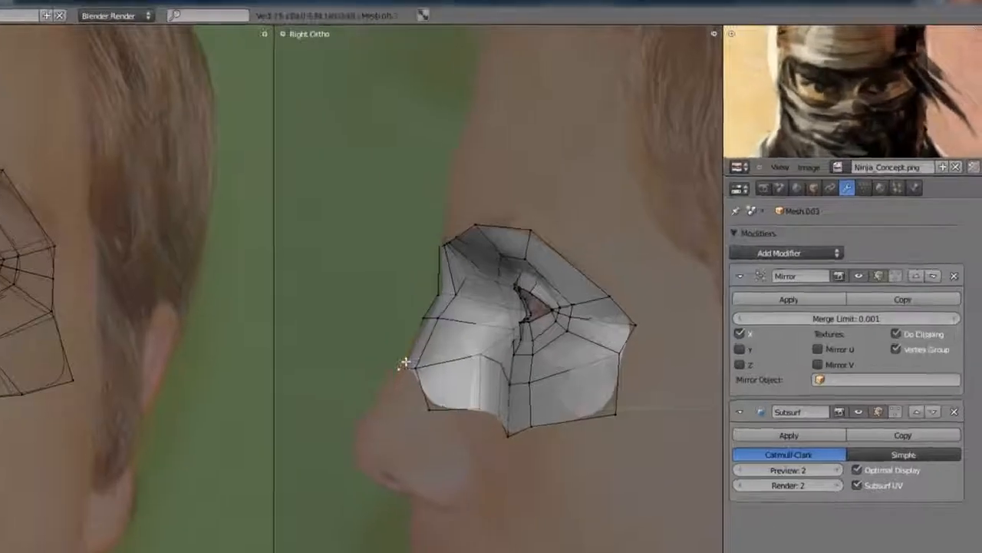
pyautogui.scroll(2, 560, 287)
pyautogui.moveTo(358, 415); pyautogui.dragTo(401, 404, button='middle')
pyautogui.press('Tab')
pyautogui.scroll(-4, 476, 399)
pyautogui.press('a')
pyautogui.press('KP_3')
pyautogui.scroll(3, 439, 432)
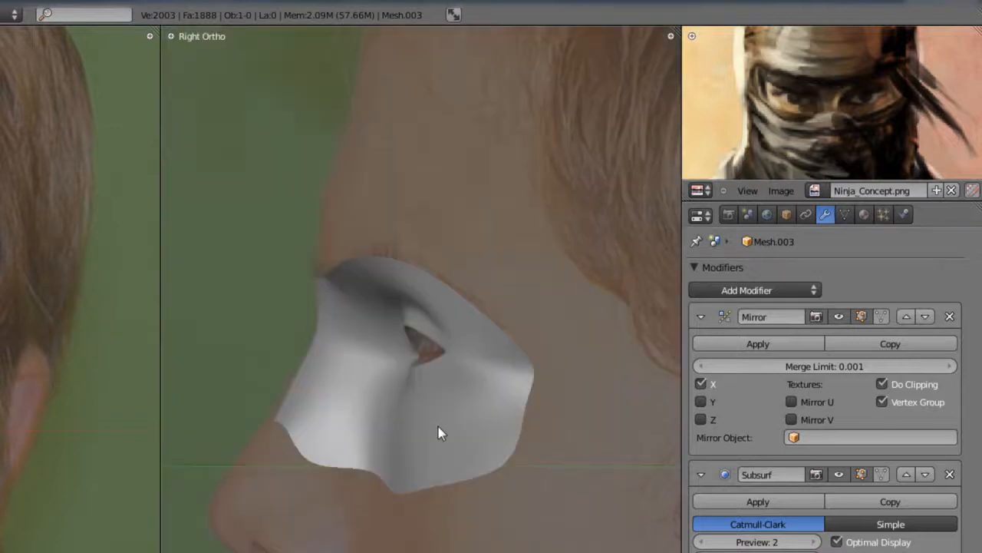
# Switch the side view to wireframe shading and return the mesh to Edit Mode.
pyautogui.press('z')
pyautogui.scroll(-3, 466, 415)
pyautogui.keyDown('shift'); pyautogui.moveTo(466, 415); pyautogui.dragTo(403, 423, button='middle'); pyautogui.keyUp('shift')
pyautogui.rightClick(422, 401)
pyautogui.press('Tab')
pyautogui.scroll(3, 410, 404)
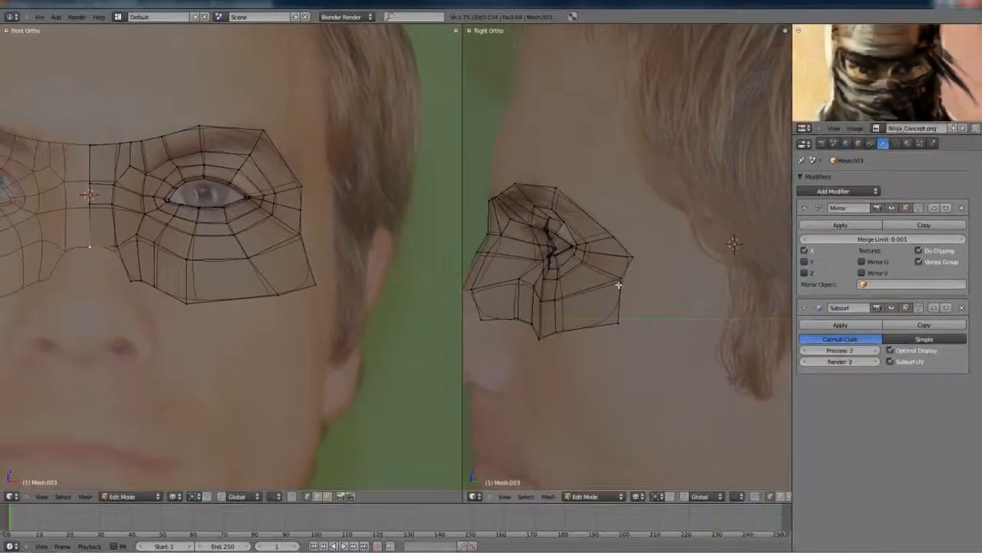
pyautogui.scroll(2, 622, 287)
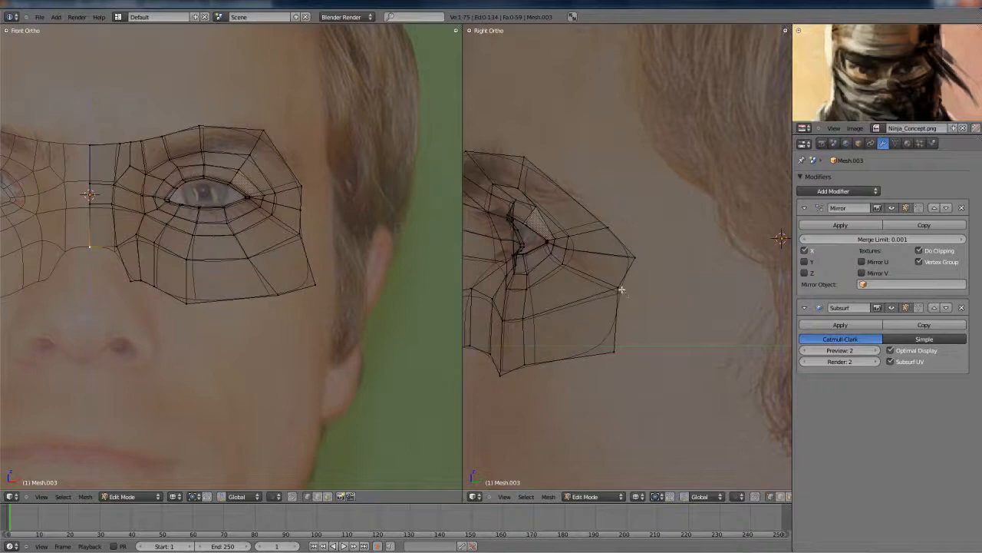
pyautogui.click(918, 307)
pyautogui.click(918, 307)
# Extrude the outer border vertices of the eye and cheek patch back to the hairline, then scale and position them.
pyautogui.rightClick(617, 289)
pyautogui.scroll(-2, 623, 235)
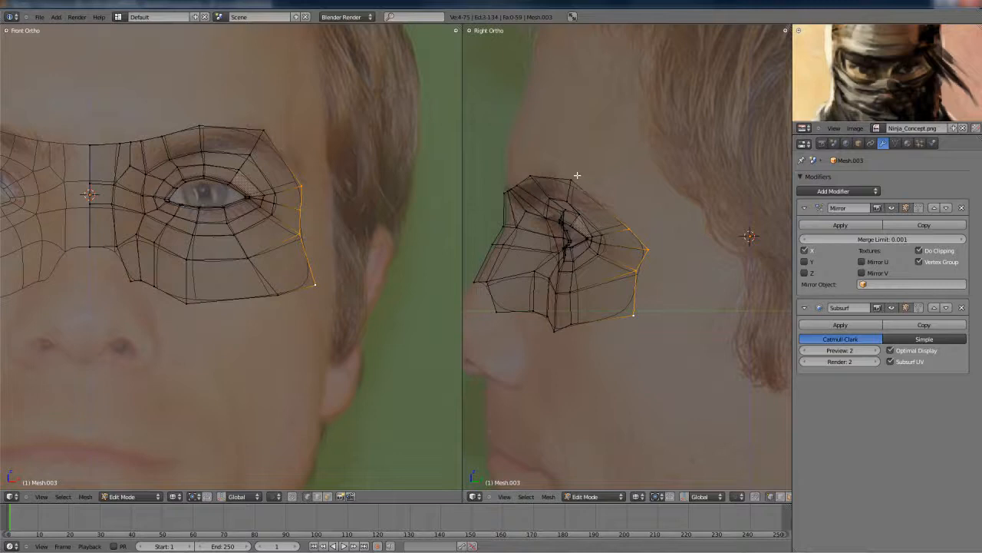
pyautogui.press('e')
pyautogui.click(708, 218)
pyautogui.keyDown('shift'); pyautogui.moveTo(741, 316); pyautogui.dragTo(664, 301, button='middle'); pyautogui.keyUp('shift')
pyautogui.press('s')
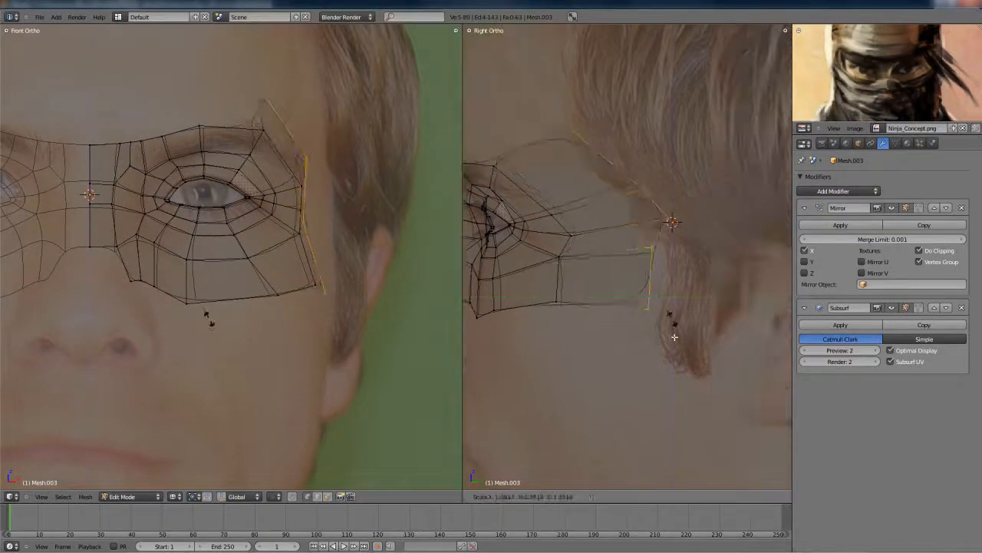
pyautogui.click(671, 325)
pyautogui.press('g')
pyautogui.click(676, 311)
# Move the extruded temple vertices outward along X, then rotate and place them along the side of the head in front view.
pyautogui.press('g')
pyautogui.press('x')
pyautogui.click(376, 234)
pyautogui.press('r')
pyautogui.click(396, 252)
pyautogui.press('g')
pyautogui.click(388, 243)
# Reposition an upper vertex and the lowest vertex of the temple strip to follow the reference photos.
pyautogui.rightClick(640, 185)
pyautogui.press('g')
pyautogui.click(618, 157)
pyautogui.rightClick(648, 309)
pyautogui.press('g')
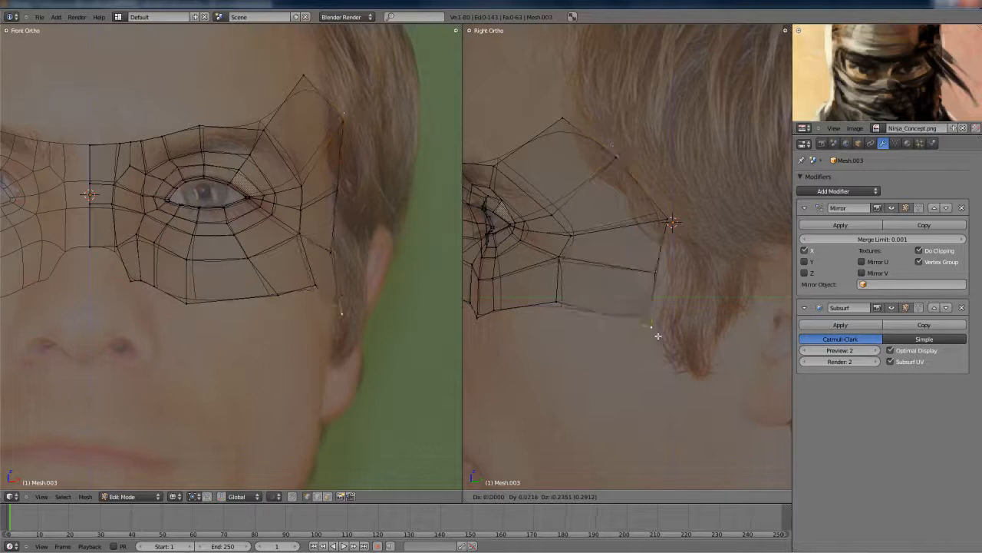
pyautogui.click(660, 324)
pyautogui.press('g')
pyautogui.click(643, 305)
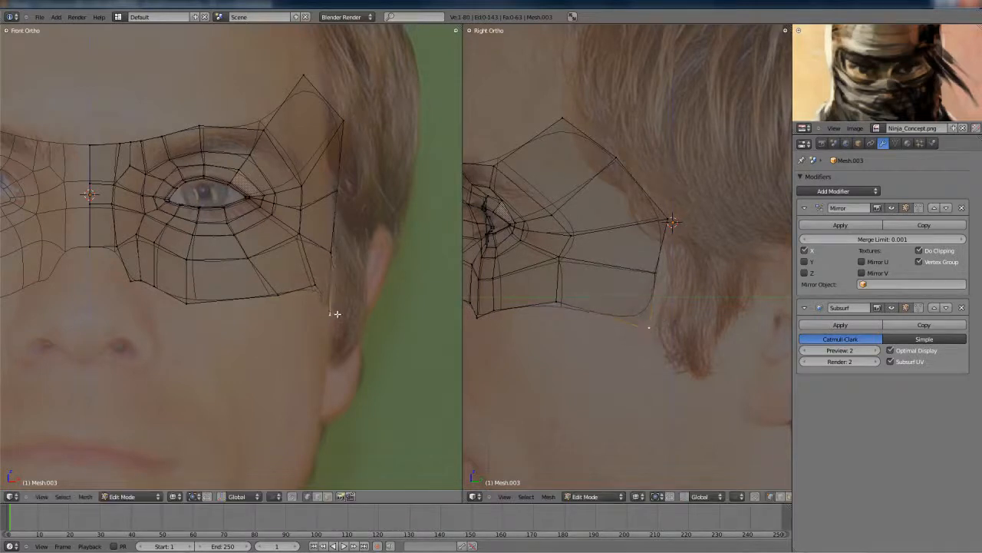
pyautogui.press('g')
pyautogui.click(340, 305)
# Adjust the remaining temple border vertices in the front view, sliding the topmost one along X.
pyautogui.rightClick(653, 277)
pyautogui.press('g')
pyautogui.click(351, 230)
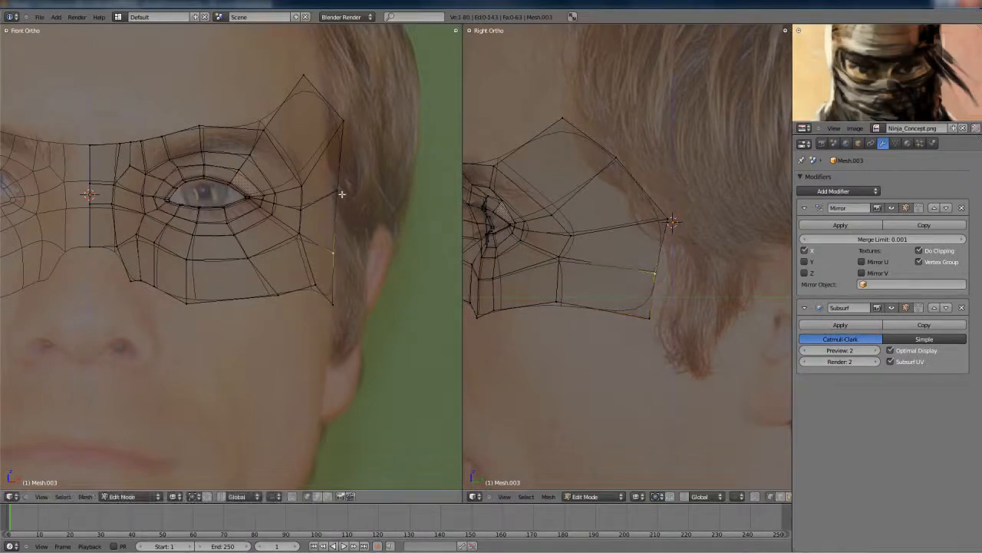
pyautogui.rightClick(343, 193)
pyautogui.press('g')
pyautogui.click(355, 210)
pyautogui.rightClick(356, 157)
pyautogui.click(348, 155)
pyautogui.rightClick(317, 100)
pyautogui.press('g')
pyautogui.press('x')
pyautogui.click(322, 153)
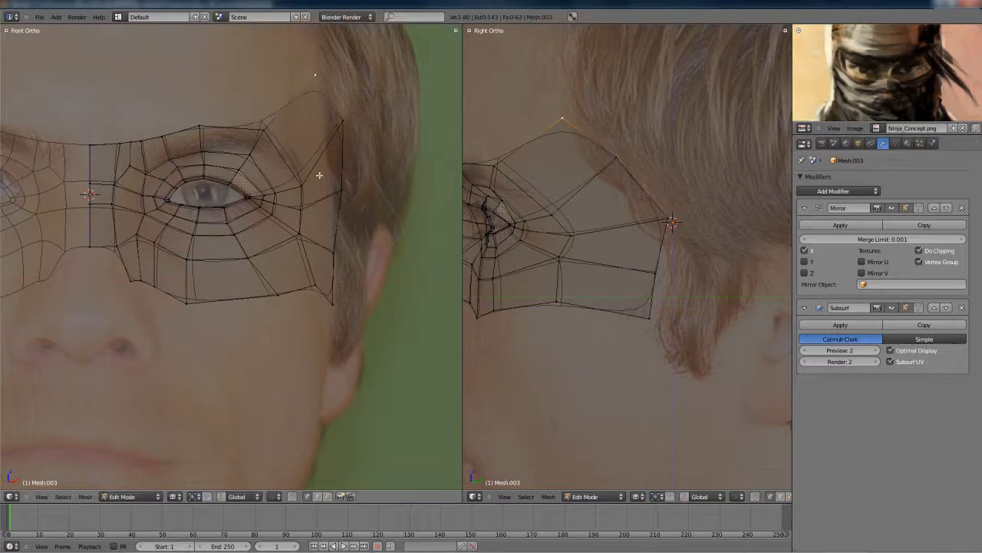
# Switch the front view to solid shading and check the temple surface in Object Mode from several angles.
pyautogui.press('z')
pyautogui.moveTo(320, 176); pyautogui.dragTo(257, 188, button='middle')
pyautogui.press('Tab')
pyautogui.scroll(4, 389, 253)
pyautogui.scroll(-4, 389, 252)
pyautogui.moveTo(389, 253); pyautogui.dragTo(304, 199, button='middle')
pyautogui.scroll(4, 287, 233)
pyautogui.press('Tab')
# Move the vertex between the outer eye corner and the temple border to even out the surface.
pyautogui.rightClick(366, 192)
pyautogui.moveTo(365, 192); pyautogui.dragTo(259, 182, button='middle')
pyautogui.press('g')
pyautogui.click(316, 197)
pyautogui.press('Tab')
pyautogui.press('Tab')
pyautogui.press('KP_1')
pyautogui.keyDown('shift'); pyautogui.moveTo(534, 250); pyautogui.dragTo(592, 250, button='middle'); pyautogui.keyUp('shift')
pyautogui.scroll(1, 592, 250)
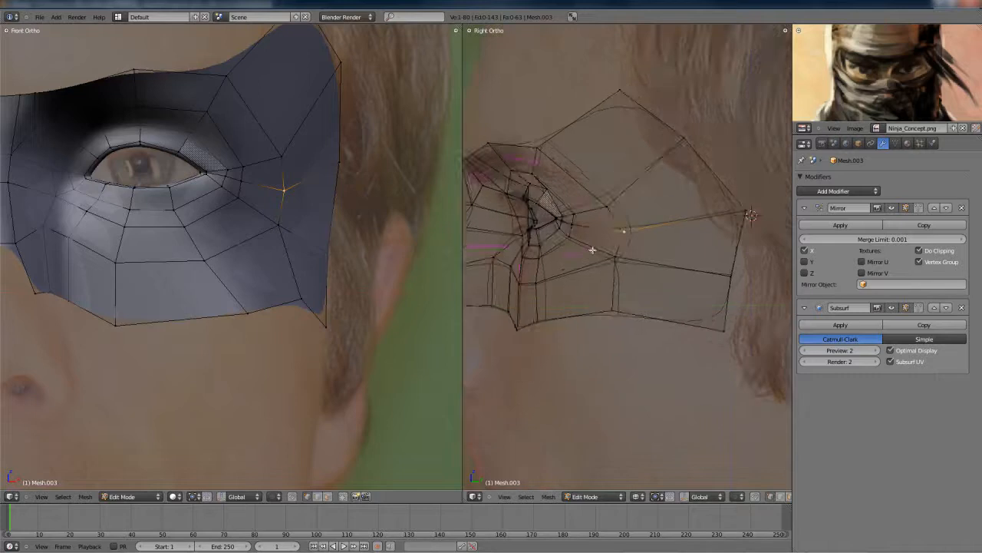
# Smooth the three vertices just outside the outer eye corner by applying Smooth twice.
pyautogui.hotkey('ctrl', 'r')
pyautogui.press('Escape')
pyautogui.scroll(3, 232, 230)
pyautogui.keyDown('shift'); pyautogui.moveTo(269, 216); pyautogui.dragTo(228, 205, button='middle'); pyautogui.keyUp('shift')
pyautogui.rightClick(254, 234)
pyautogui.rightClick(248, 218)
pyautogui.press('KP_1')
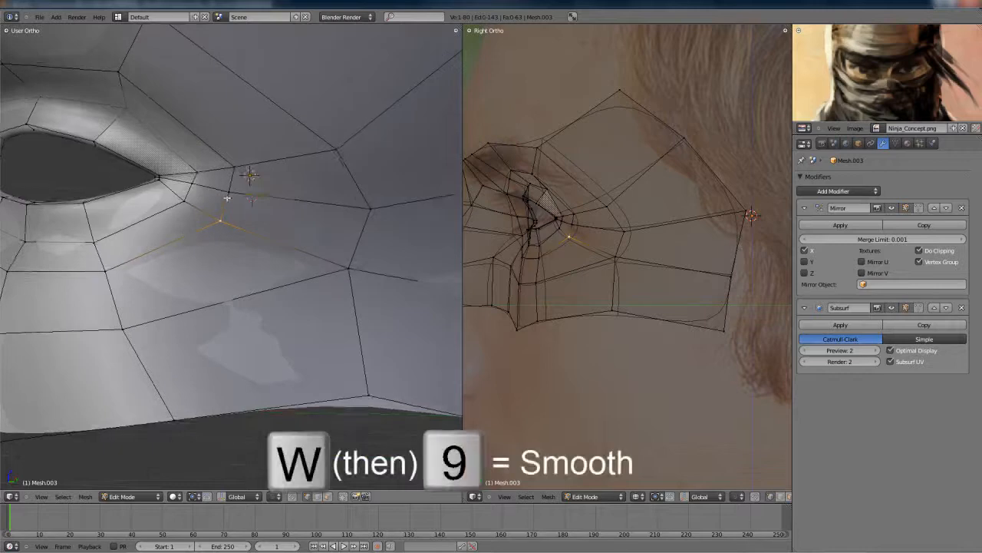
pyautogui.press('w')
pyautogui.click(235, 247)
pyautogui.press('w')
pyautogui.click(235, 246)
# Examine the mirrored mask shape in Object Mode against the front and side reference photos.
pyautogui.press('Tab')
pyautogui.moveTo(235, 246); pyautogui.dragTo(272, 256, button='middle')
pyautogui.scroll(-4, 290, 254)
pyautogui.scroll(-2, 291, 224)
pyautogui.scroll(-2, 286, 247)
pyautogui.press('KP_1')
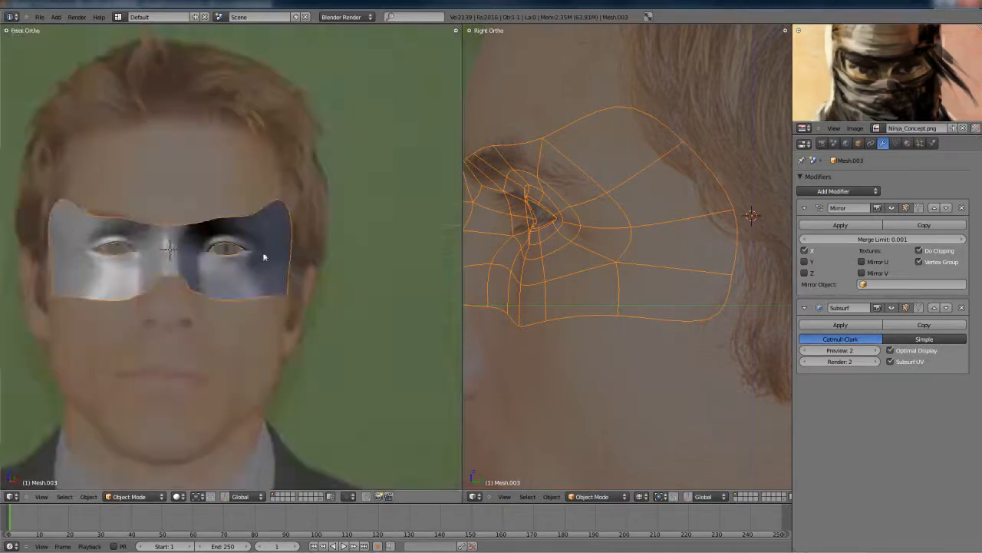
pyautogui.keyDown('shift'); pyautogui.moveTo(552, 225); pyautogui.dragTo(641, 258, button='middle'); pyautogui.keyUp('shift')
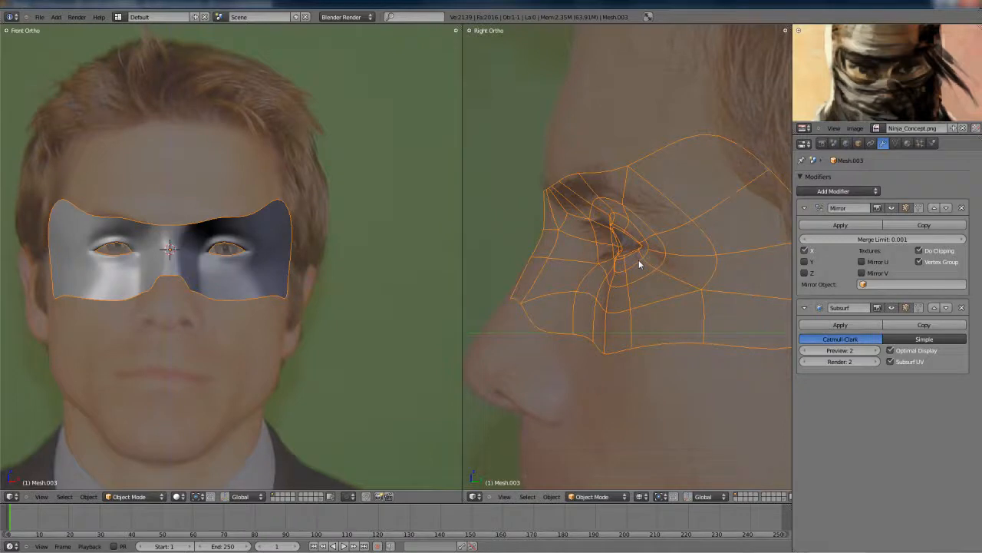
pyautogui.scroll(-2, 361, 265)
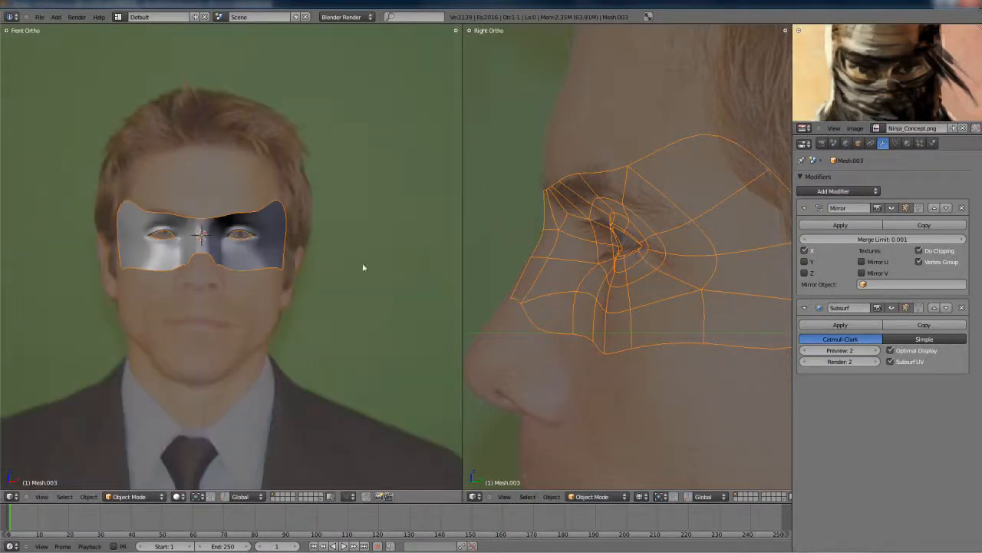
pyautogui.scroll(3, 276, 253)
pyautogui.scroll(3, 250, 237)
# Return to Edit Mode, deselect everything and add an edge loop around the eyelids just outside the eye opening.
pyautogui.press('Tab')
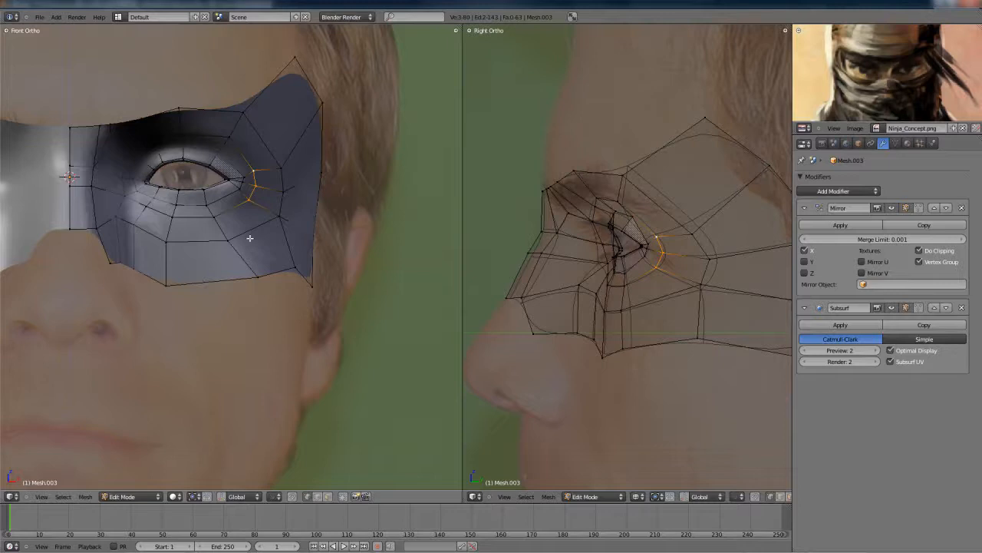
pyautogui.scroll(2, 269, 259)
pyautogui.keyDown('shift'); pyautogui.moveTo(261, 248); pyautogui.dragTo(270, 258, button='middle'); pyautogui.keyUp('shift')
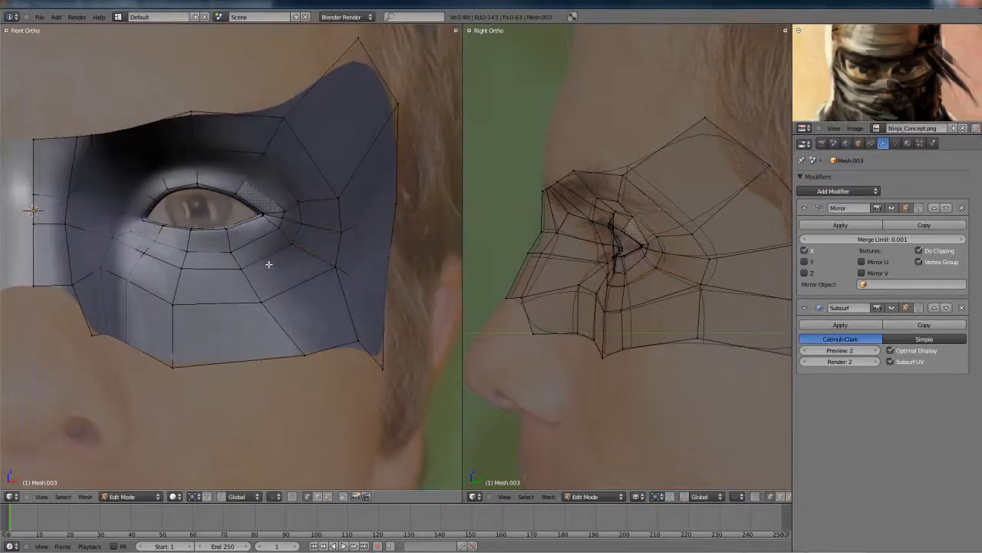
pyautogui.press('a')
pyautogui.press('z')
pyautogui.press('z')
pyautogui.scroll(2, 230, 247)
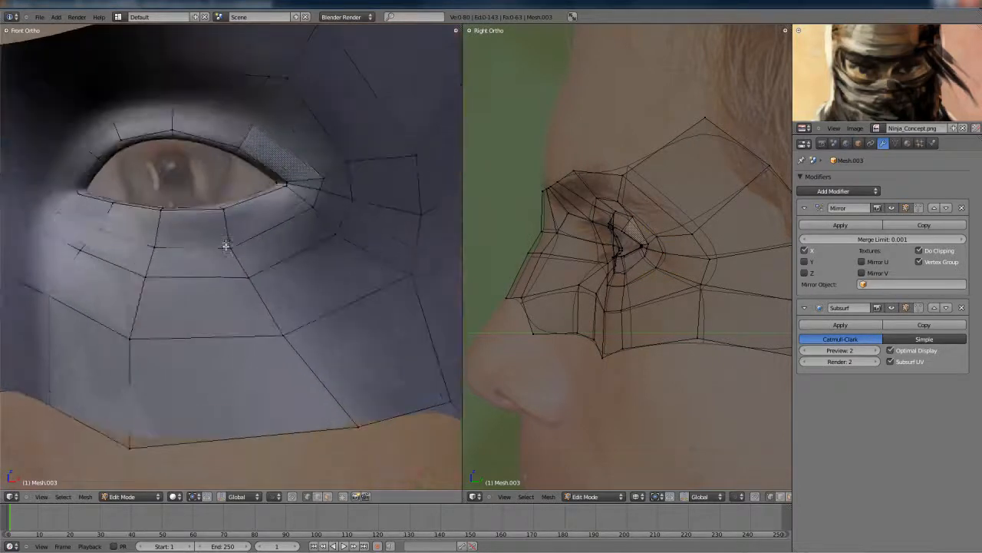
pyautogui.keyDown('alt'); pyautogui.rightClick(224, 227); pyautogui.keyUp('alt')
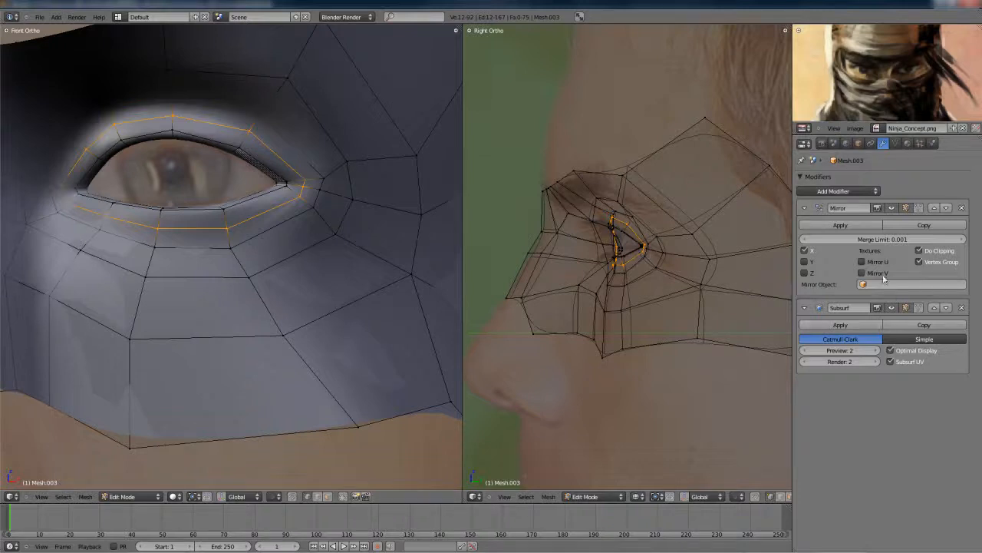
# Show the Subsurf result on the editing cage and shrink/fatten a lower-eyelid vertex along its normal.
pyautogui.click(919, 307)
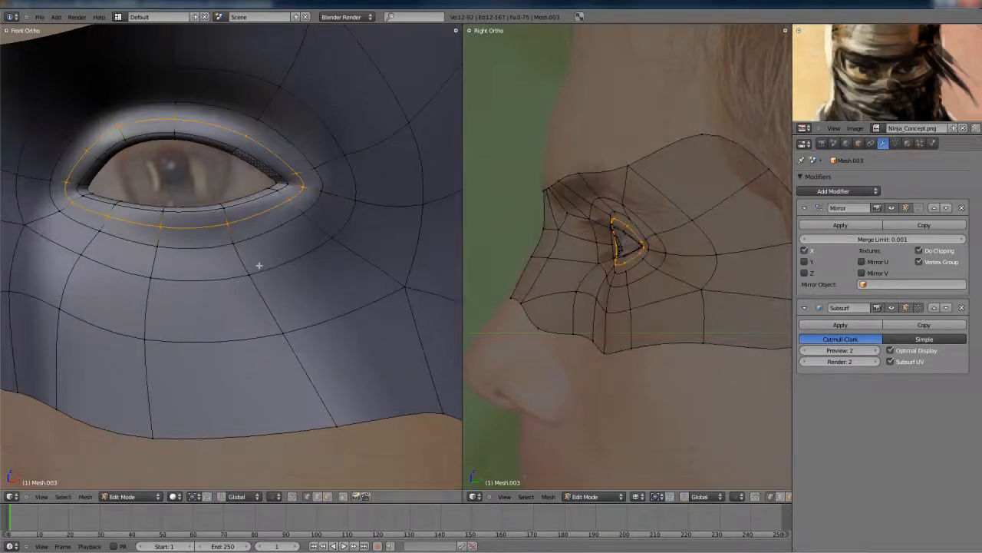
pyautogui.moveTo(247, 235); pyautogui.dragTo(254, 263, button='middle')
pyautogui.hotkey('alt', 's')
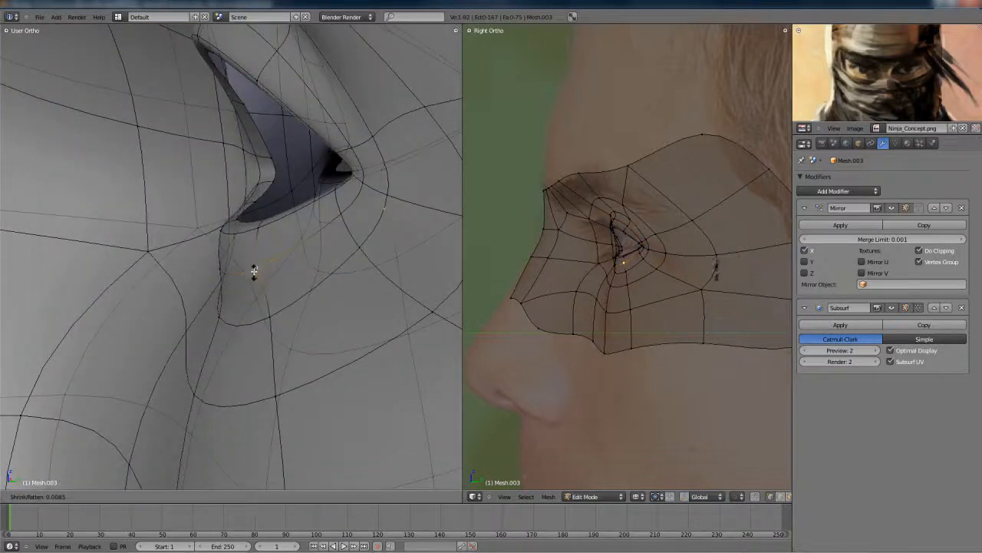
pyautogui.click(236, 275)
# Move the lower-eyelid vertex near the inner eye corner to refine the lid's curve.
pyautogui.moveTo(236, 275); pyautogui.dragTo(183, 283, button='middle')
pyautogui.press('g')
pyautogui.moveTo(229, 267)
pyautogui.mouseDown(button='middle')
pyautogui.moveTo(202, 276)
pyautogui.moveTo(208, 263)
pyautogui.moveTo(237, 274)
pyautogui.moveTo(220, 263)
pyautogui.mouseUp(button='middle')
pyautogui.click(206, 272)
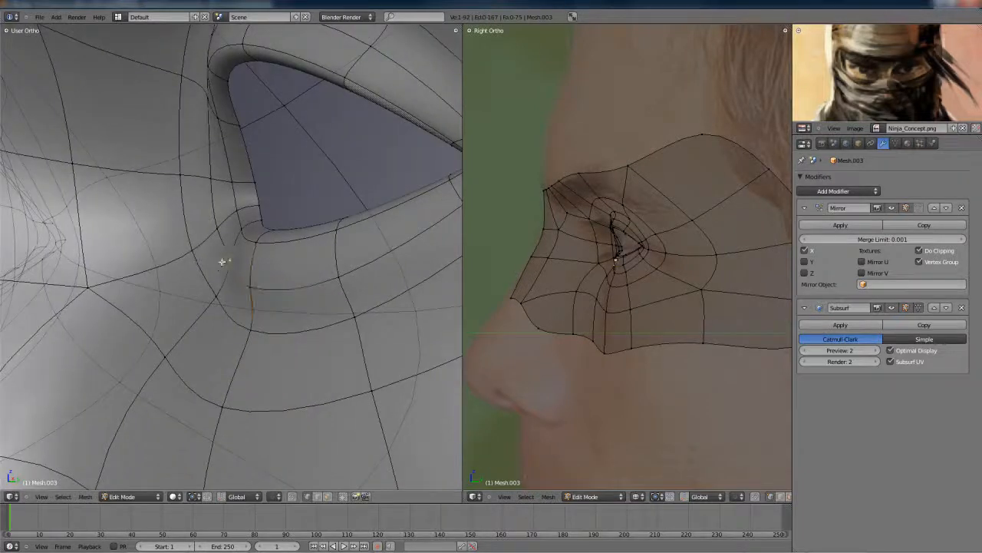
# Inspect the eyelid shape in Object Mode, then examine the lower lid up close in Edit Mode.
pyautogui.press('Tab')
pyautogui.scroll(-4, 217, 246)
pyautogui.scroll(-8, 300, 264)
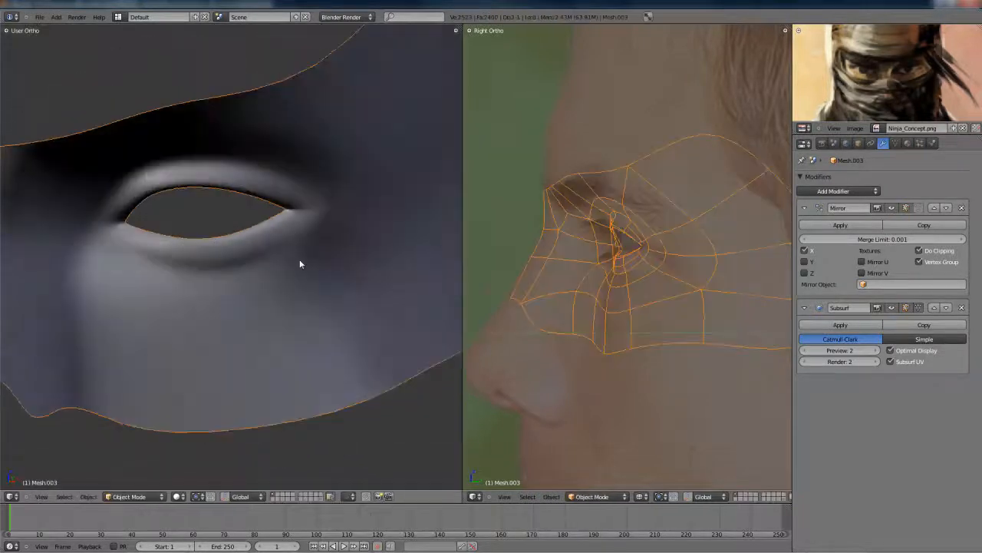
pyautogui.moveTo(330, 248); pyautogui.dragTo(241, 261, button='middle')
pyautogui.press('Tab')
pyautogui.scroll(12, 261, 252)
pyautogui.moveTo(330, 280); pyautogui.dragTo(305, 472, button='middle')
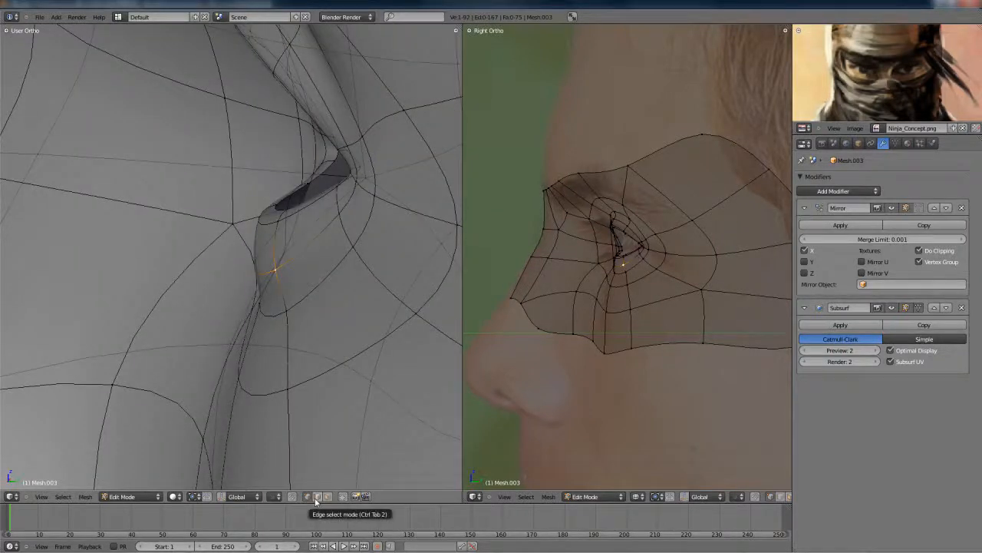
pyautogui.moveTo(275, 379); pyautogui.dragTo(276, 323, button='middle')
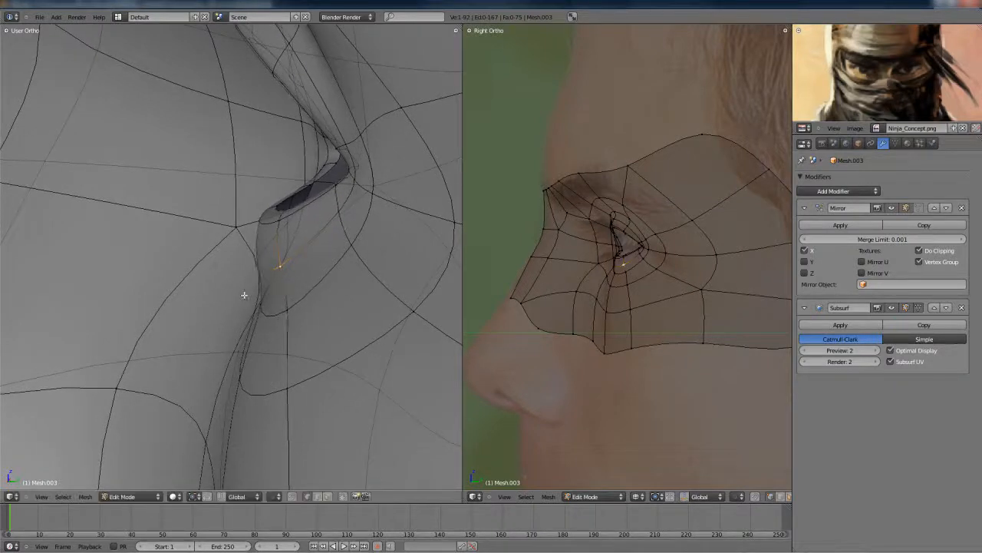
# Turn off the Subsurf display on the editing cage and move the selected lower-eyelid crease vertex.
pyautogui.scroll(-5, 282, 322)
pyautogui.moveTo(322, 291); pyautogui.dragTo(265, 264, button='middle')
pyautogui.click(906, 307)
pyautogui.press('g')
pyautogui.click(238, 296)
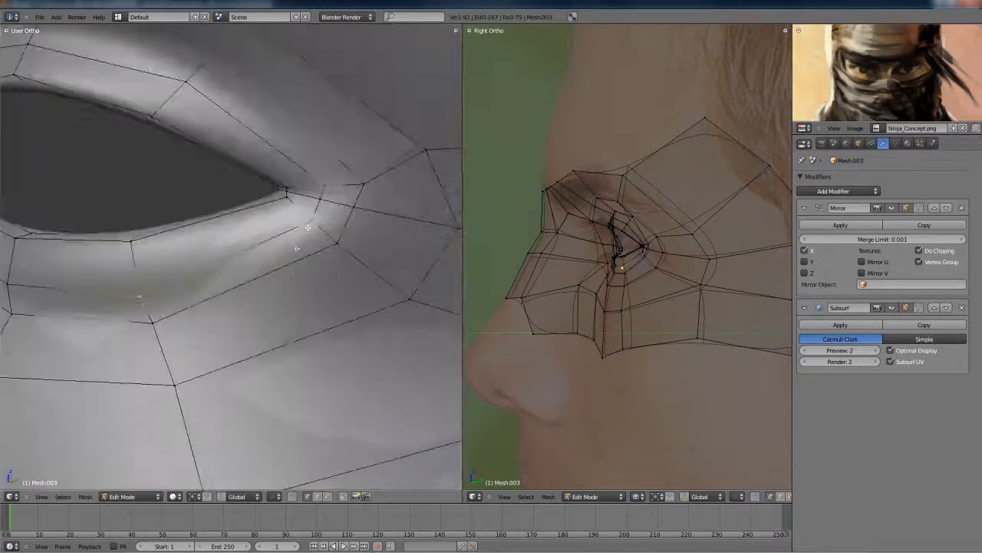
# Move a vertex in the lower-eyelid crease again and check the smoothed lid in Object Mode.
pyautogui.moveTo(308, 227); pyautogui.dragTo(206, 268, button='middle')
pyautogui.press('g')
pyautogui.click(245, 247)
pyautogui.press('Tab')
pyautogui.scroll(-4, 256, 270)
pyautogui.press('Tab')
pyautogui.scroll(7, 207, 269)
# Reposition the lower-lid crease vertex to soften the fold and review the eye in Object Mode.
pyautogui.moveTo(274, 274); pyautogui.dragTo(300, 265, button='middle')
pyautogui.press('w')
pyautogui.click(241, 265)
pyautogui.press('w')
pyautogui.click(241, 265)
pyautogui.press('f')
pyautogui.press('g')
pyautogui.click(203, 250)
pyautogui.press('Tab')
pyautogui.scroll(-4, 257, 250)
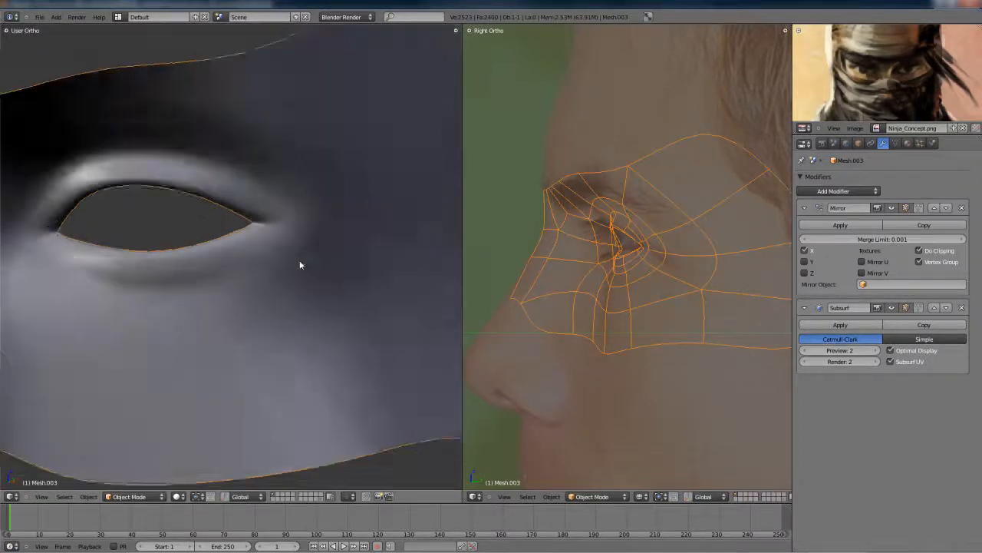
pyautogui.scroll(-2, 287, 261)
# Set the side view to solid shading and move the crease vertex below the outer eye corner in Edit Mode.
pyautogui.press('Tab')
pyautogui.scroll(6, 263, 274)
pyautogui.moveTo(188, 304); pyautogui.dragTo(190, 285, button='middle')
pyautogui.moveTo(251, 275); pyautogui.dragTo(247, 278, button='middle')
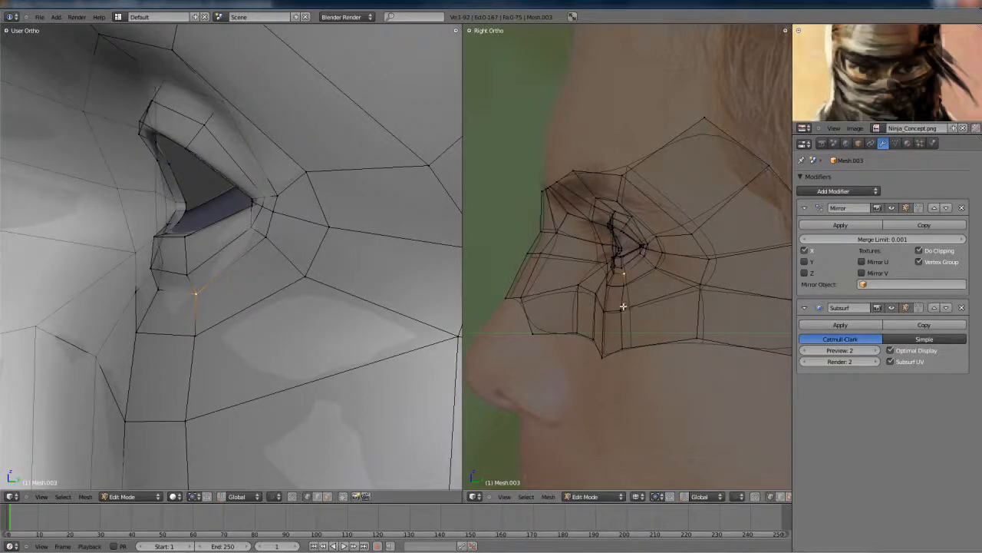
pyautogui.scroll(6, 633, 307)
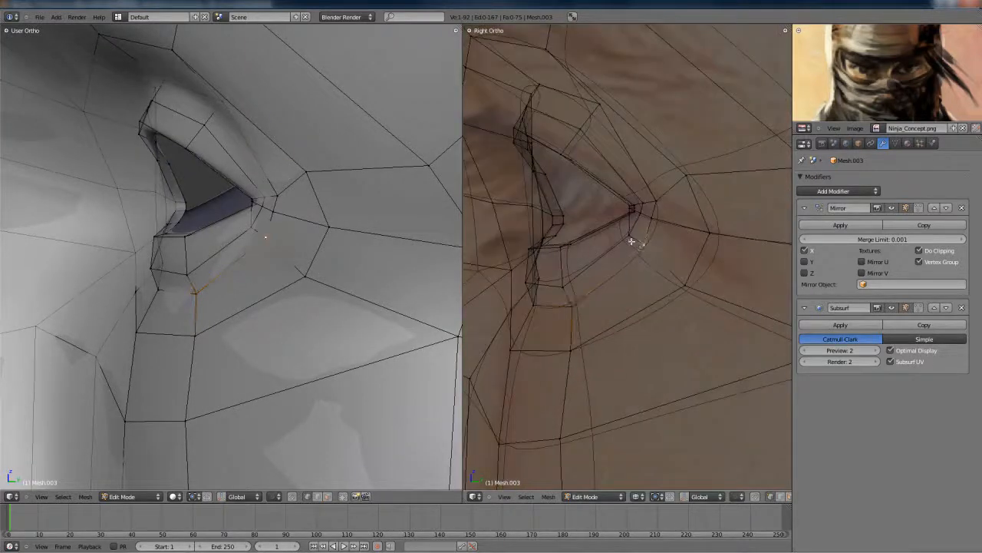
pyautogui.press('z')
pyautogui.press('g')
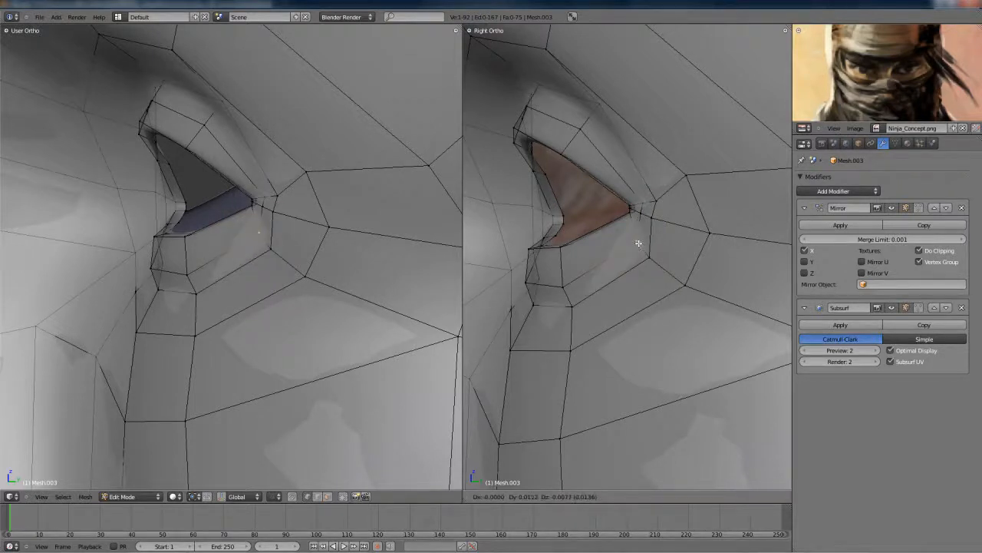
pyautogui.click(641, 244)
# Adjust the depth of the vertex below the outer eye corner along the Y axis.
pyautogui.moveTo(253, 249)
pyautogui.mouseDown(button='middle')
pyautogui.moveTo(351, 264)
pyautogui.moveTo(245, 260)
pyautogui.moveTo(223, 246)
pyautogui.moveTo(288, 246)
pyautogui.moveTo(233, 237)
pyautogui.moveTo(235, 245)
pyautogui.mouseUp(button='middle')
pyautogui.press('Tab')
pyautogui.press('Tab')
pyautogui.press('g')
pyautogui.press('y')
pyautogui.rightClick(225, 252)
pyautogui.rightClick(221, 245)
pyautogui.rightClick(225, 249)
pyautogui.rightClick(269, 240)
pyautogui.press('g')
pyautogui.press('y')
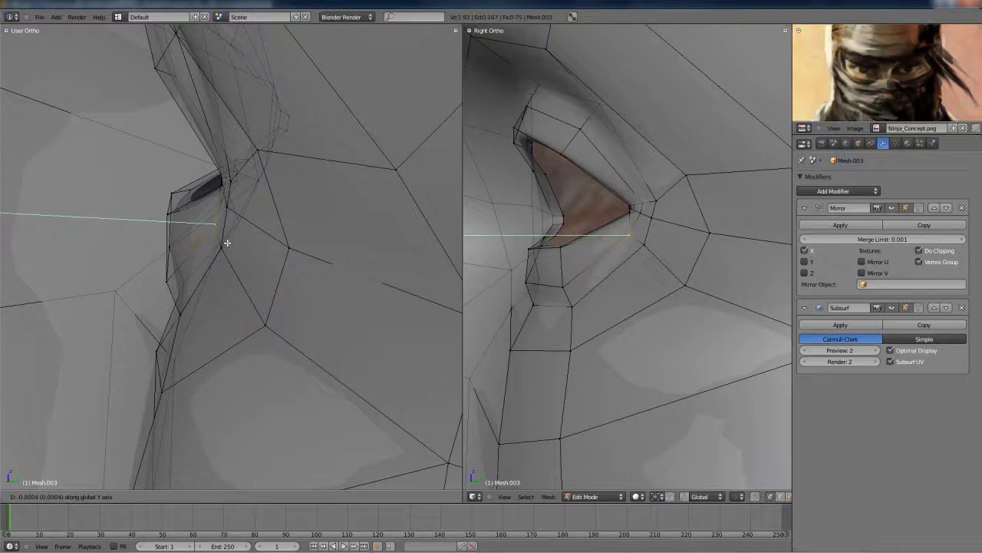
pyautogui.click(225, 245)
# Move the neighbouring vertex below the outer eye corner and view the eyelids in Object Mode.
pyautogui.rightClick(223, 247)
pyautogui.moveTo(225, 234); pyautogui.dragTo(331, 243, button='middle')
pyautogui.press('g')
pyautogui.click(238, 235)
pyautogui.press('Tab')
pyautogui.scroll(-5, 237, 235)
pyautogui.scroll(-5, 292, 243)
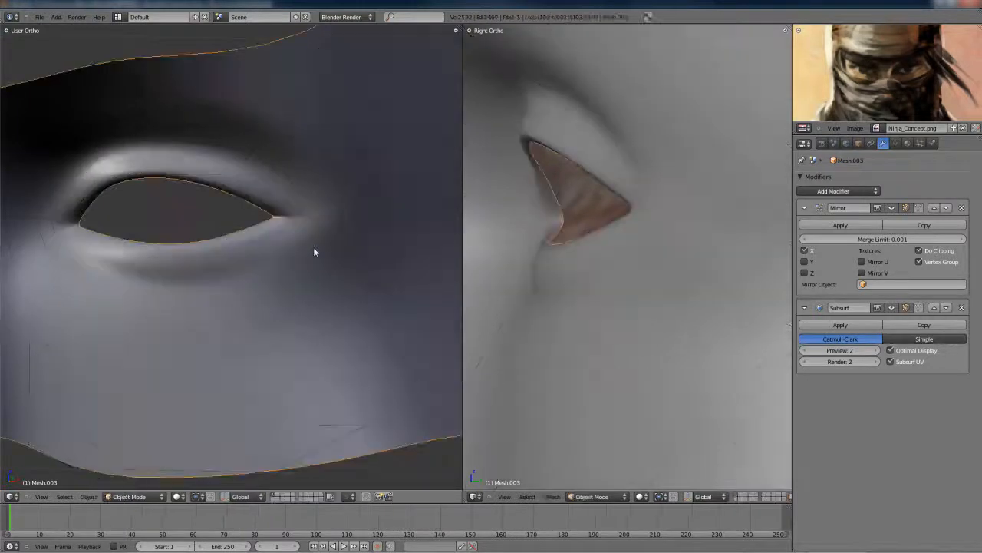
pyautogui.scroll(-2, 285, 253)
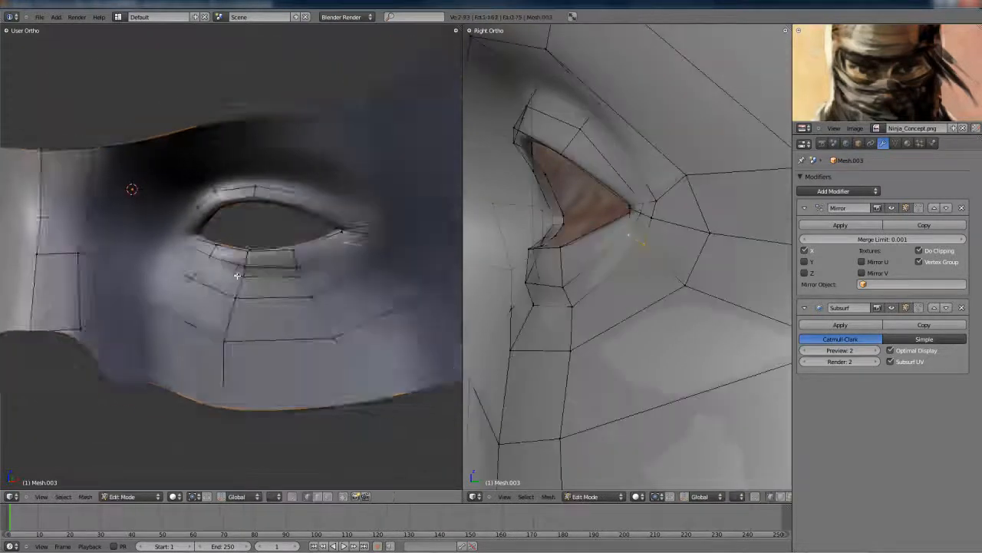
# Adjust a crease vertex beneath the lower eyelid along the Z axis.
pyautogui.scroll(3, 160, 261)
pyautogui.scroll(-5, 154, 238)
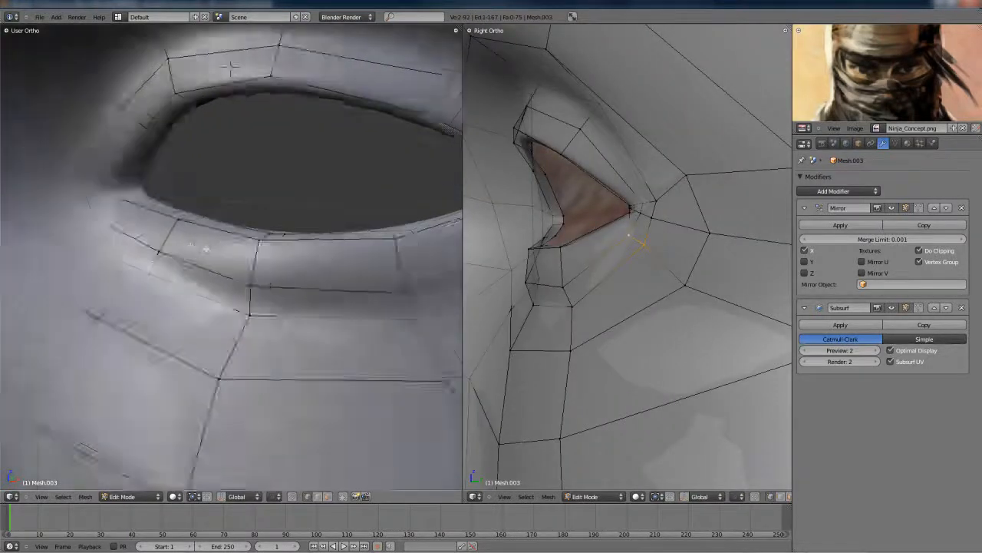
pyautogui.press('Tab')
pyautogui.moveTo(243, 268); pyautogui.dragTo(176, 278, button='middle')
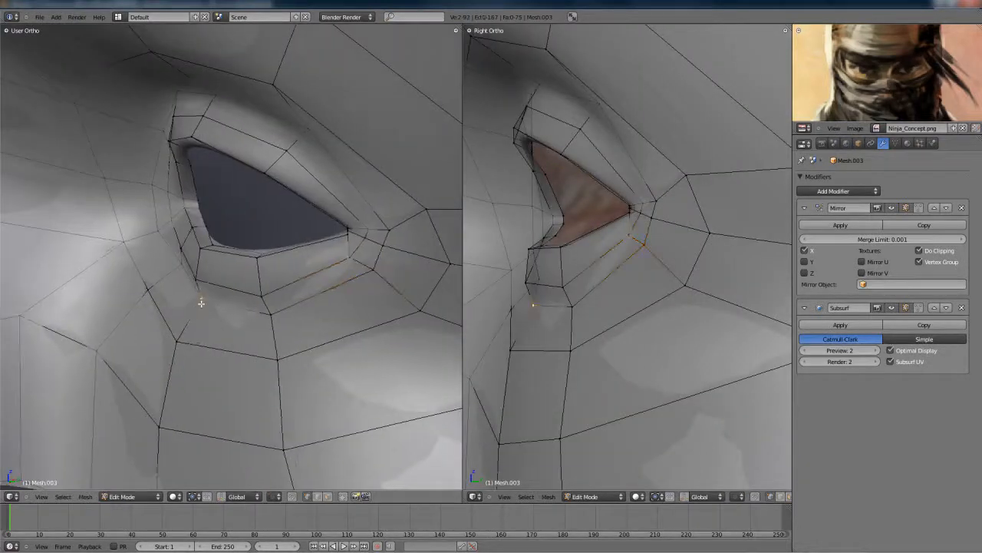
pyautogui.press('g')
pyautogui.press('Escape')
pyautogui.rightClick(265, 318)
pyautogui.press('g')
pyautogui.press('z')
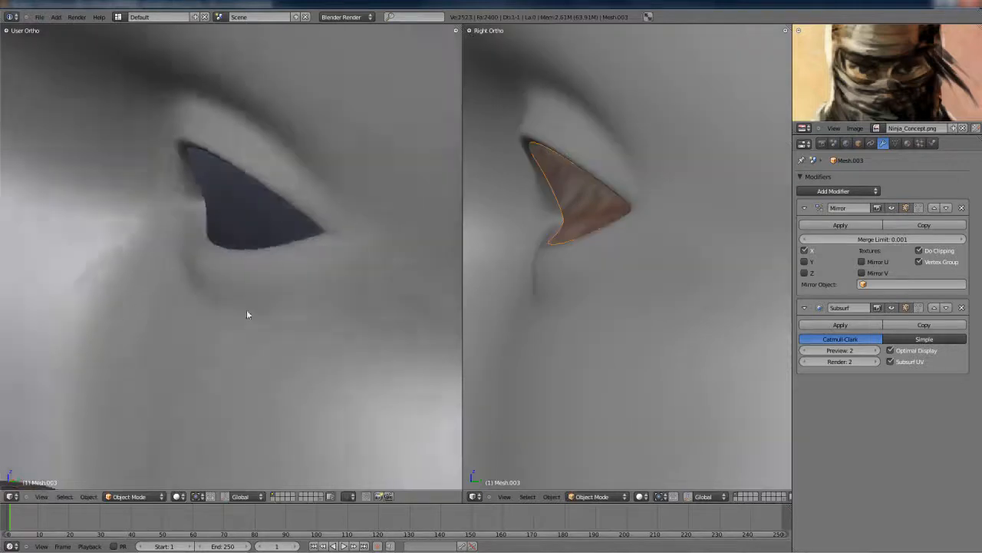
# Examine the whole mirrored mask and the eyelid shapes from several angles in Object Mode.
pyautogui.scroll(-8, 289, 279)
pyautogui.moveTo(312, 277); pyautogui.dragTo(270, 279, button='middle')
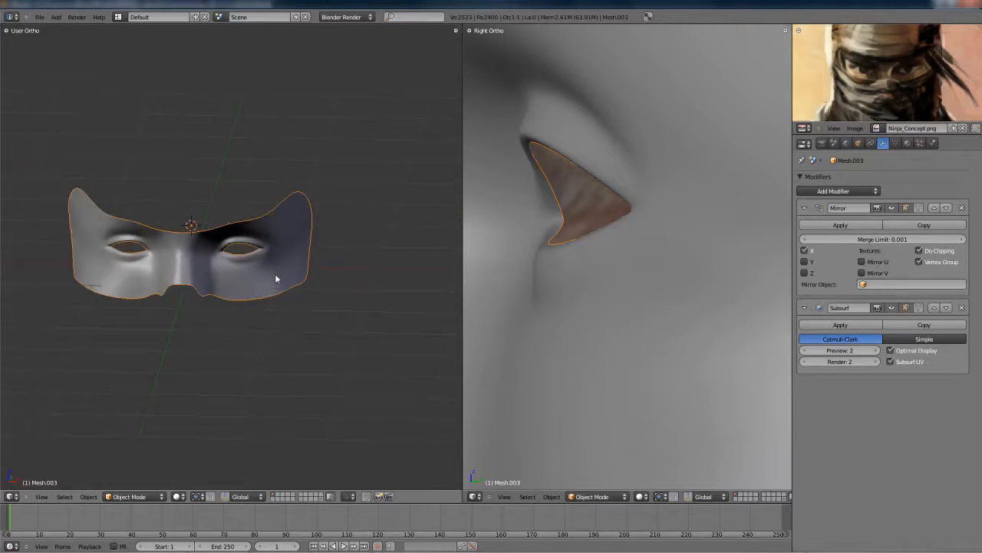
pyautogui.press('Tab')
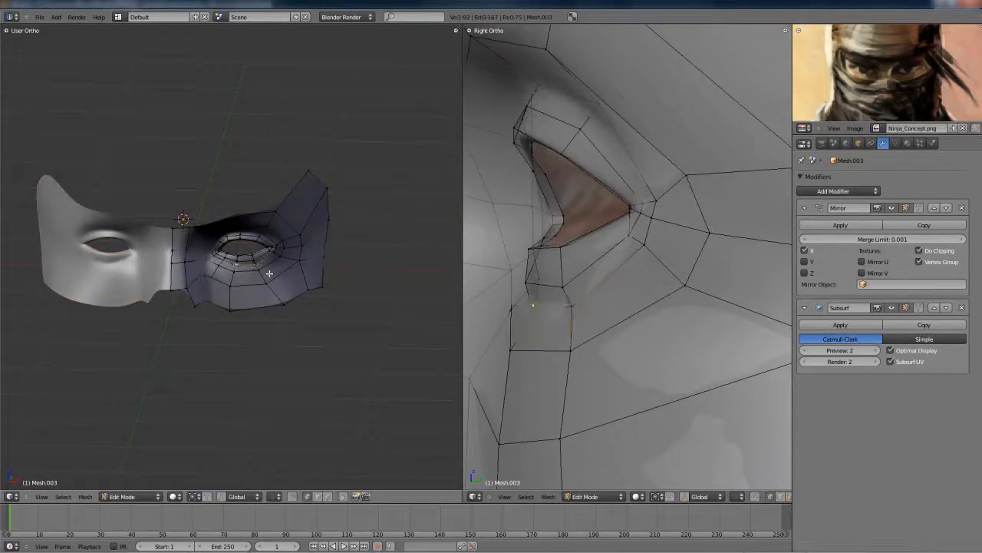
pyautogui.press('Tab')
pyautogui.moveTo(264, 271); pyautogui.dragTo(247, 271, button='middle')
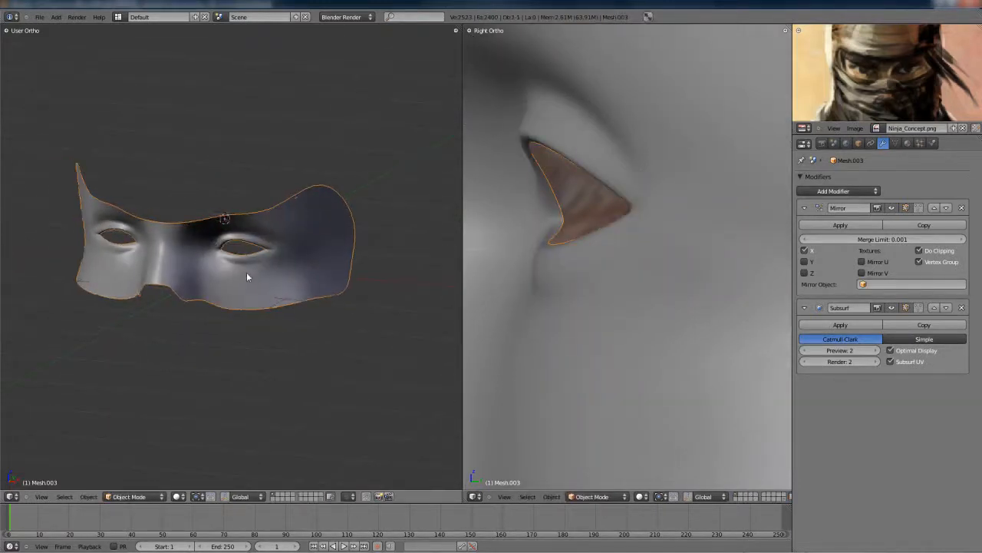
pyautogui.scroll(5, 249, 272)
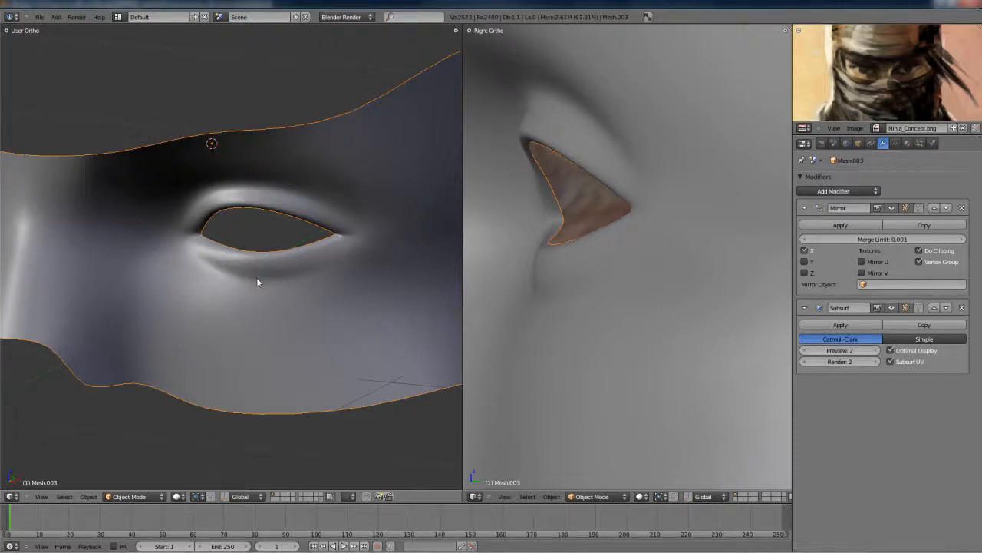
pyautogui.moveTo(206, 259); pyautogui.dragTo(271, 258, button='middle')
# Select the two lower-lid rim vertices near the inner eye corner in front view and move them vertically.
pyautogui.press('Tab')
pyautogui.scroll(4, 262, 259)
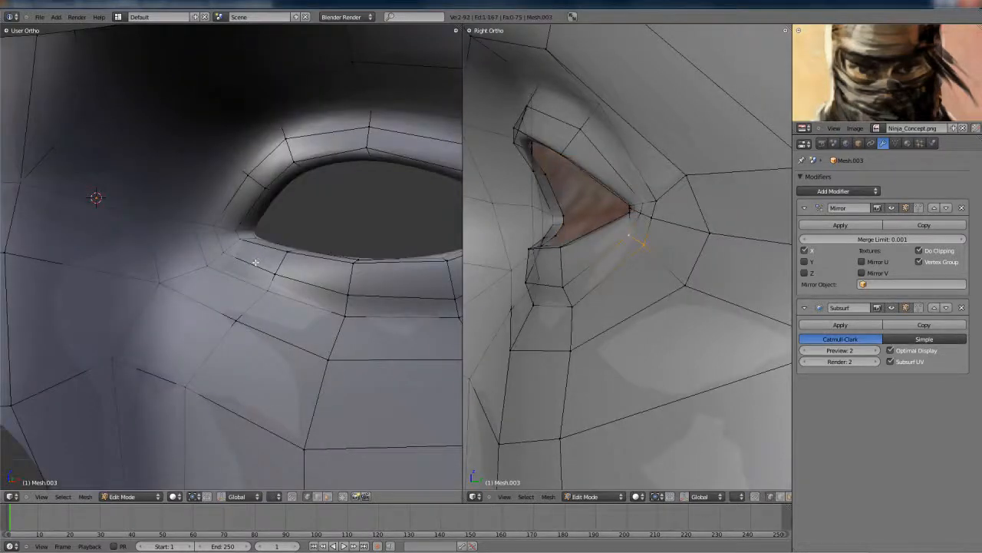
pyautogui.press('KP_1')
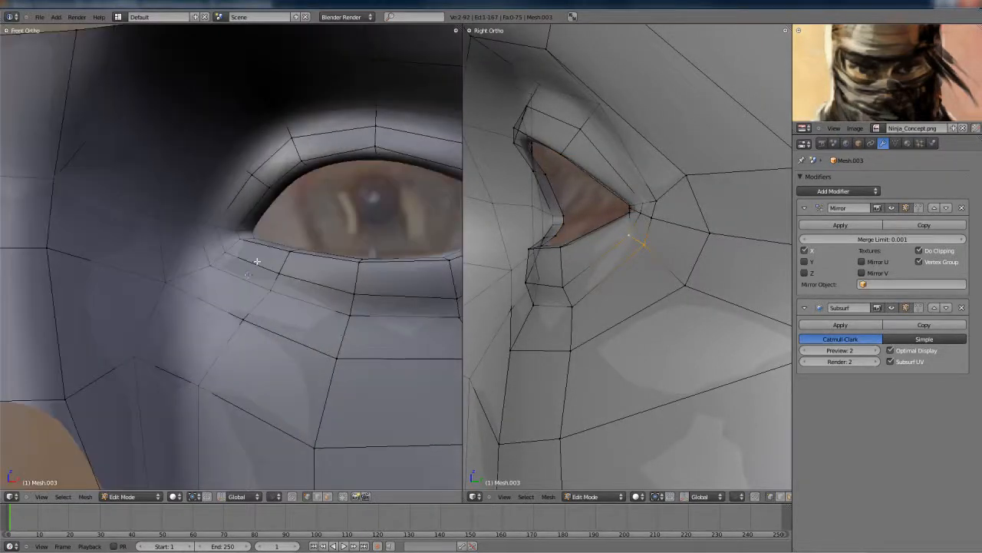
pyautogui.scroll(4, 261, 230)
pyautogui.rightClick(263, 226)
pyautogui.keyDown('shift'); pyautogui.rightClick(344, 243); pyautogui.keyUp('shift')
pyautogui.press('g')
pyautogui.press('z')
pyautogui.click(358, 246)
pyautogui.press('z')
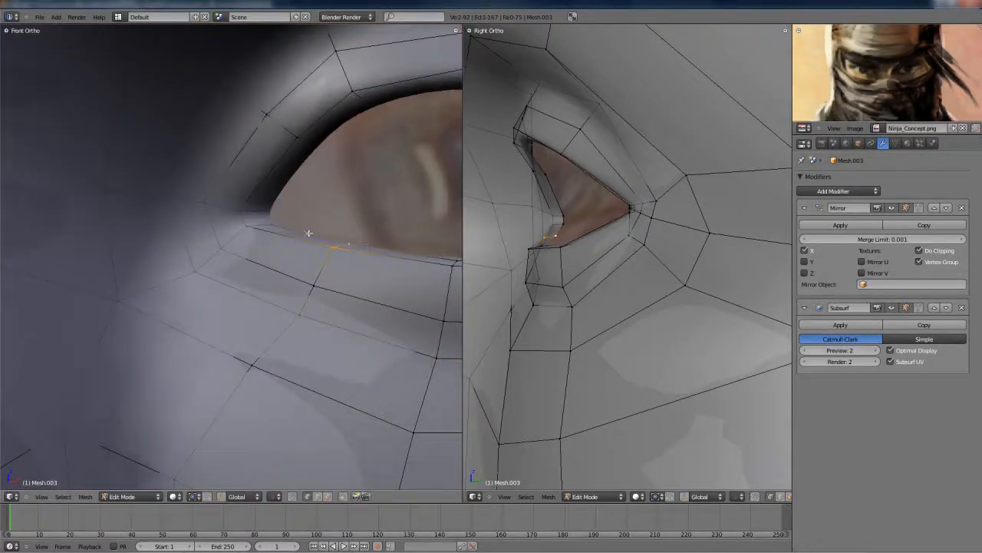
# Move the two lower-lid rim vertices closer to the inner eye corner and adjust their depth along Y.
pyautogui.press('g')
pyautogui.click(295, 228)
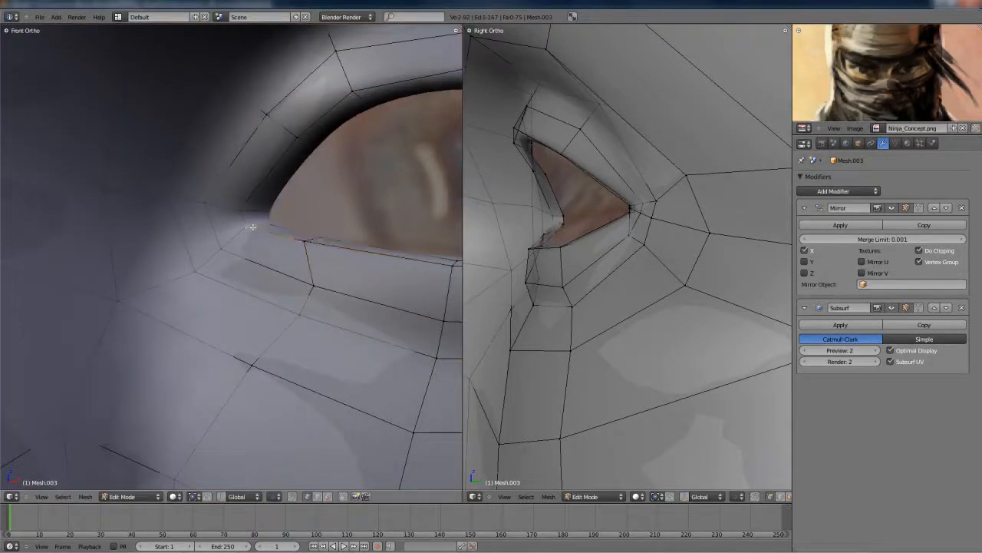
pyautogui.press('g')
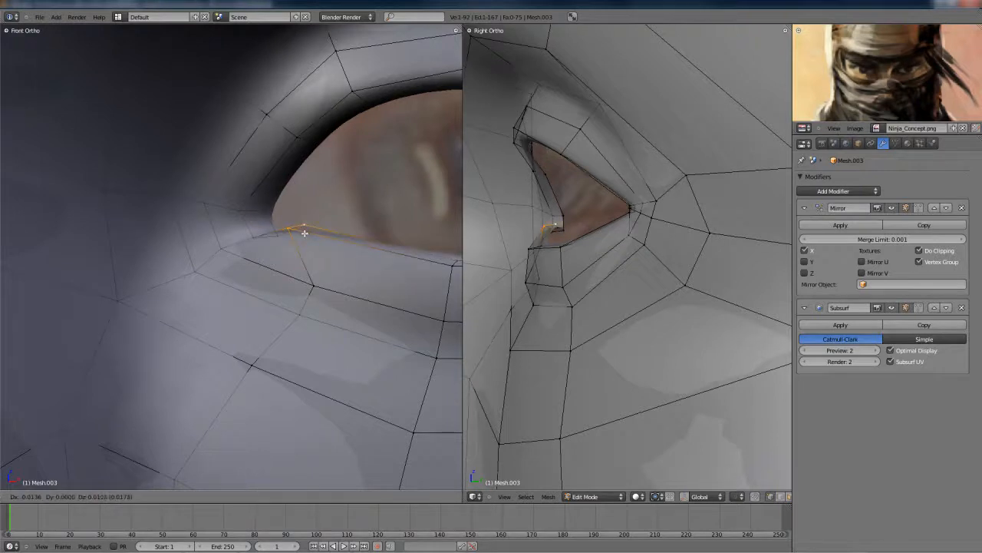
pyautogui.click(305, 233)
pyautogui.press('g')
pyautogui.press('y')
pyautogui.click(549, 236)
pyautogui.scroll(-4, 274, 238)
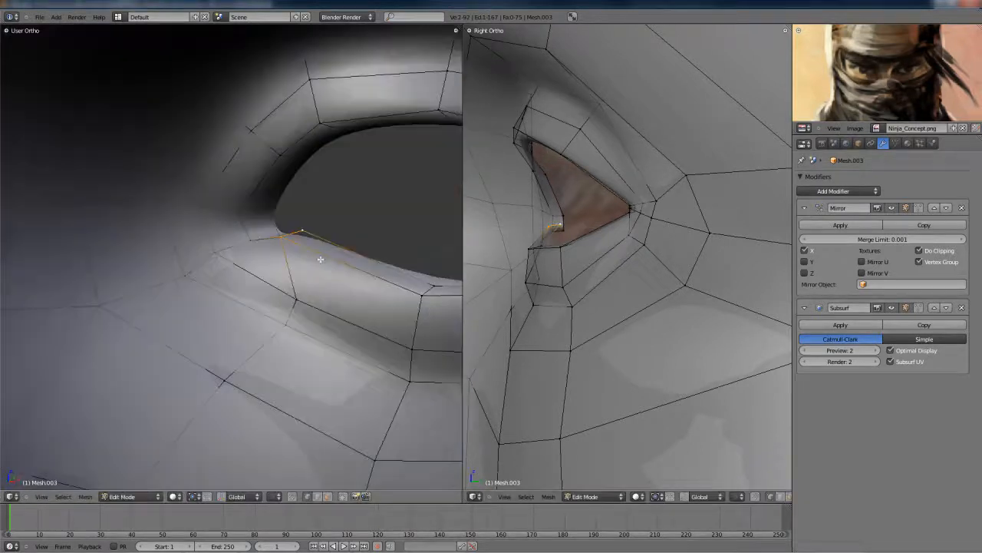
# Deselect the mask in Object Mode and examine its overall shape.
pyautogui.press('Tab')
pyautogui.scroll(-4, 332, 216)
pyautogui.moveTo(287, 237)
pyautogui.mouseDown(button='middle')
pyautogui.moveTo(331, 216)
pyautogui.moveTo(322, 241)
pyautogui.moveTo(293, 247)
pyautogui.mouseUp(button='middle')
pyautogui.press('a')
pyautogui.scroll(-3, 331, 218)
pyautogui.scroll(-4, 278, 265)
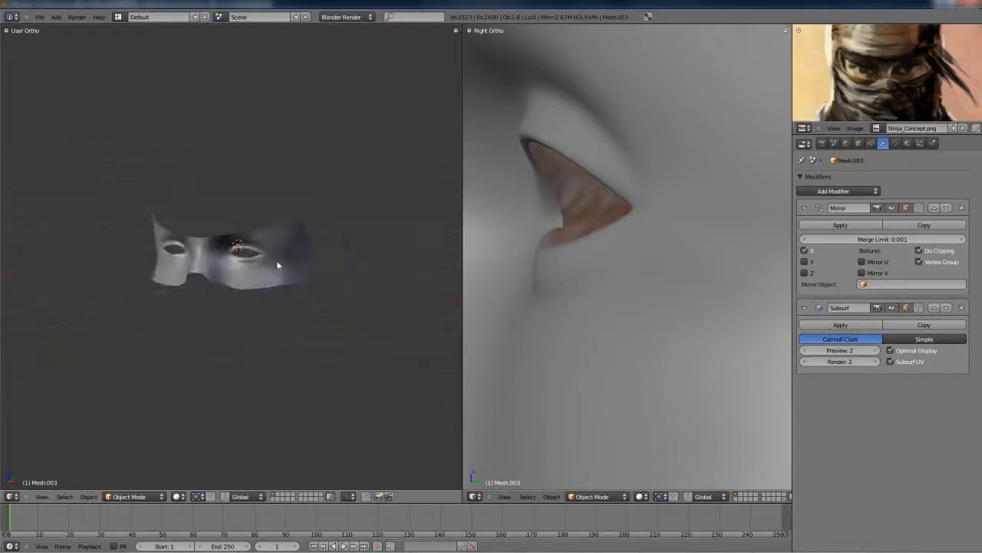
pyautogui.scroll(3, 257, 275)
# Select the upper brow edge loop in front view, leaving out the vertices toward the temple.
pyautogui.press('Tab')
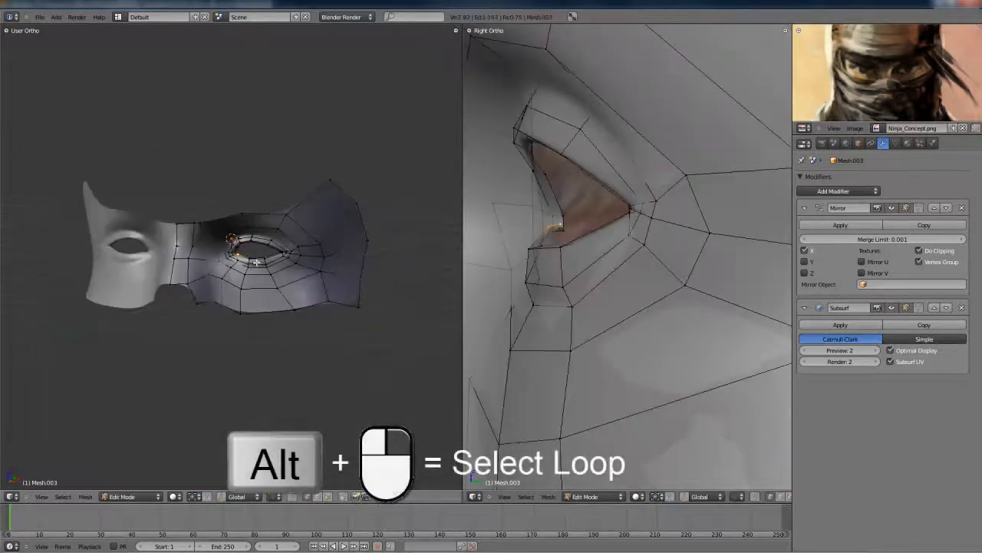
pyautogui.press('KP_1')
pyautogui.keyDown('alt'); pyautogui.rightClick(210, 221); pyautogui.keyUp('alt')
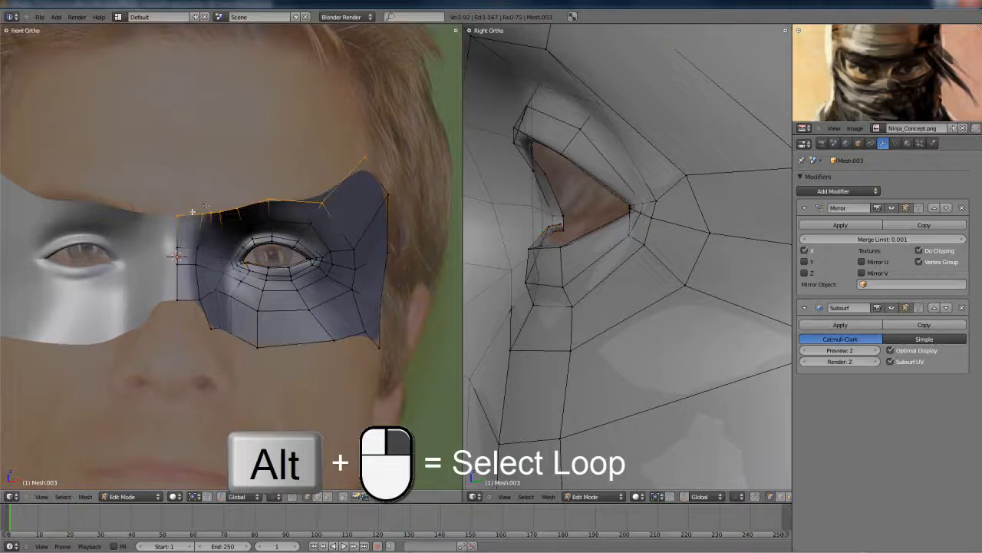
pyautogui.keyDown('shift'); pyautogui.moveTo(210, 220); pyautogui.dragTo(210, 239, button='middle'); pyautogui.keyUp('shift')
pyautogui.press('b')
pyautogui.moveTo(342, 177); pyautogui.dragTo(379, 191, button='middle')
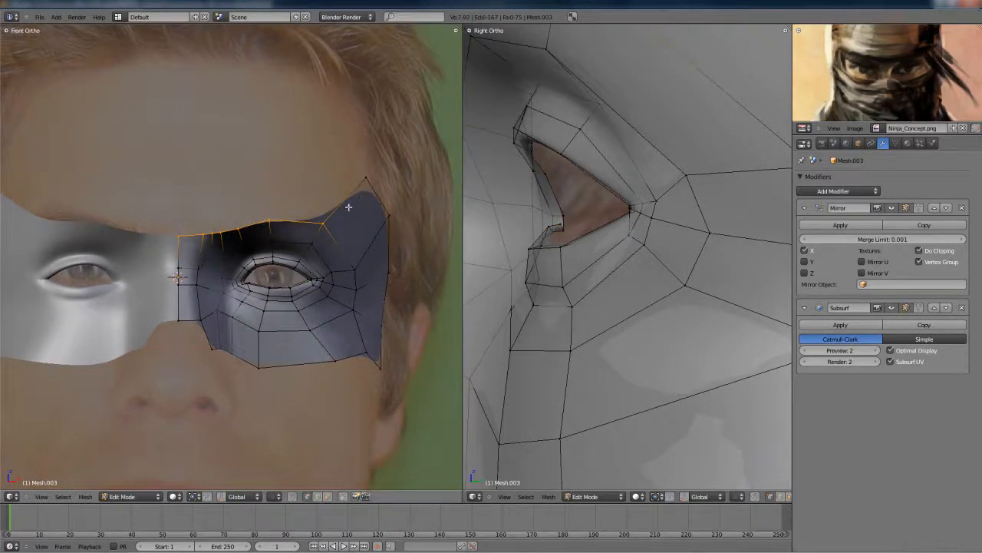
pyautogui.keyDown('shift'); pyautogui.moveTo(325, 225); pyautogui.dragTo(276, 292, button='middle'); pyautogui.keyUp('shift')
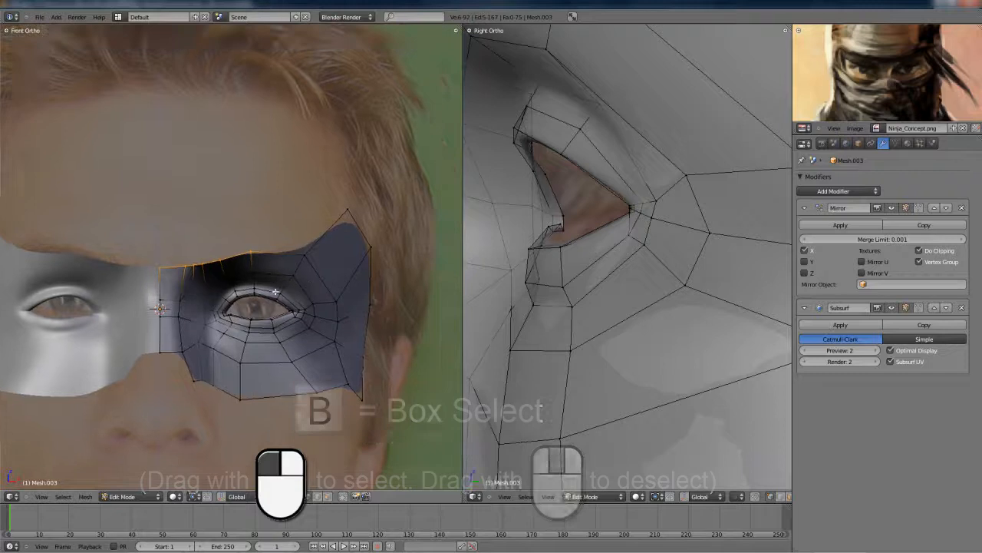
# Extrude the brow edge up the forehead, scale it wider along X and shift it over the reference.
pyautogui.press('g')
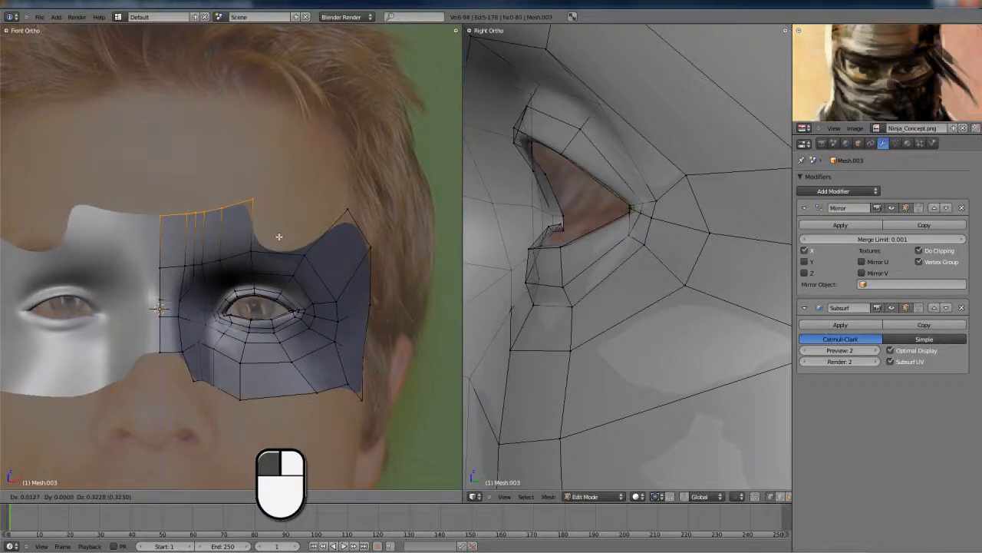
pyautogui.click(278, 229)
pyautogui.press('s')
pyautogui.press('x')
pyautogui.click(343, 230)
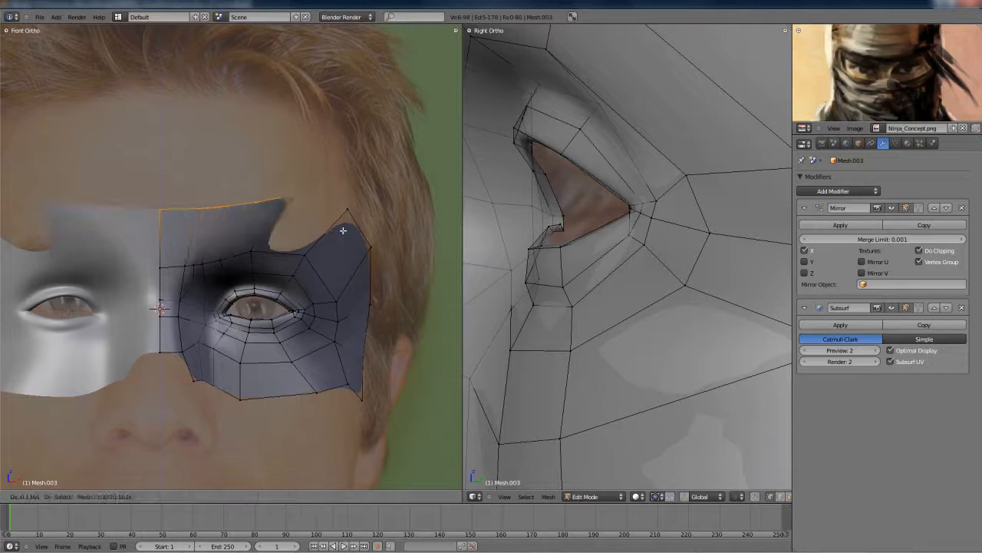
pyautogui.click(324, 230)
# Reposition the new forehead edge and move its outer vertices farther toward the temple.
pyautogui.press('g')
pyautogui.click(268, 218)
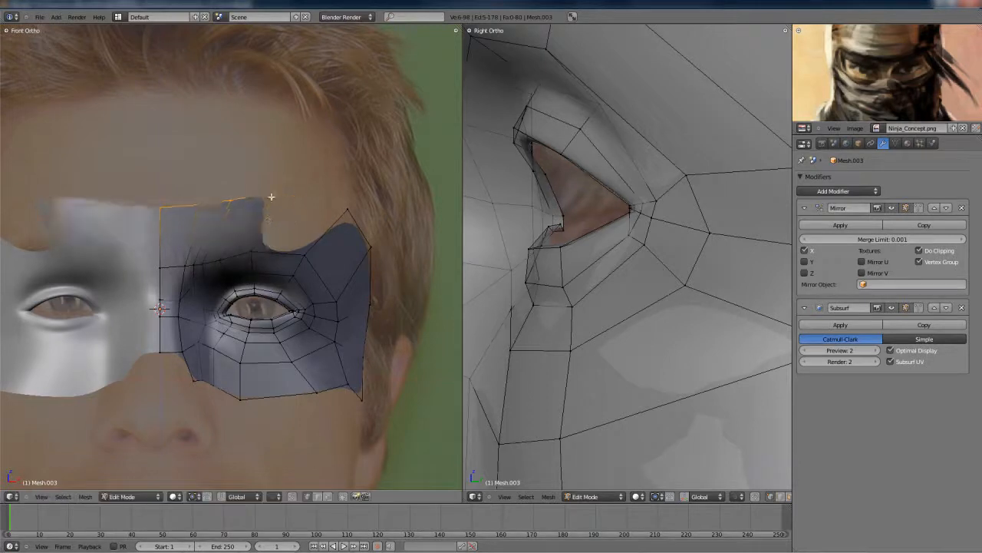
pyautogui.press('g')
pyautogui.click(284, 206)
pyautogui.rightClick(232, 205)
pyautogui.press('g')
pyautogui.click(244, 204)
pyautogui.rightClick(285, 203)
pyautogui.press('g')
pyautogui.click(292, 203)
pyautogui.scroll(-3, 607, 162)
pyautogui.scroll(-2, 607, 161)
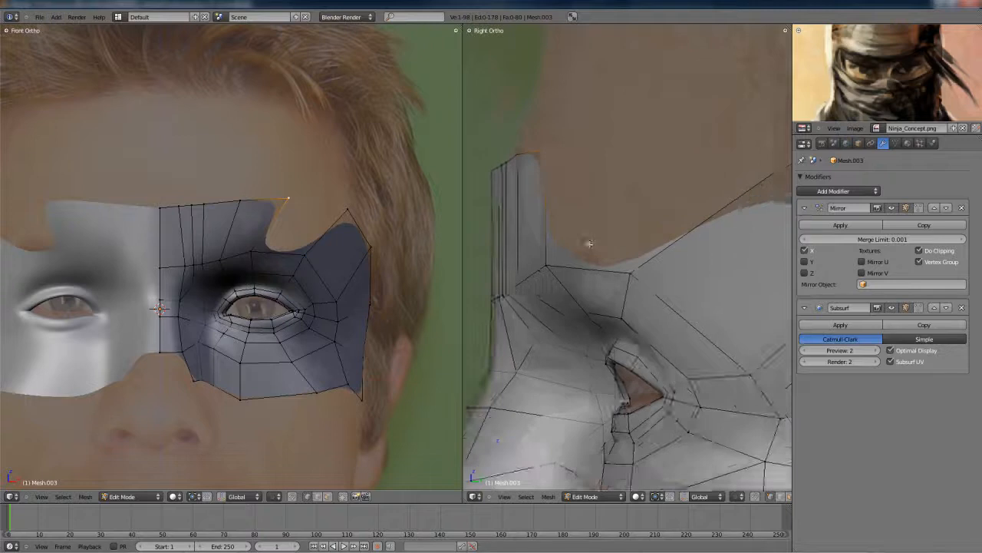
# Move the inner vertices of the new forehead edge to space them evenly in front view.
pyautogui.scroll(3, 185, 175)
pyautogui.rightClick(185, 176)
pyautogui.press('g')
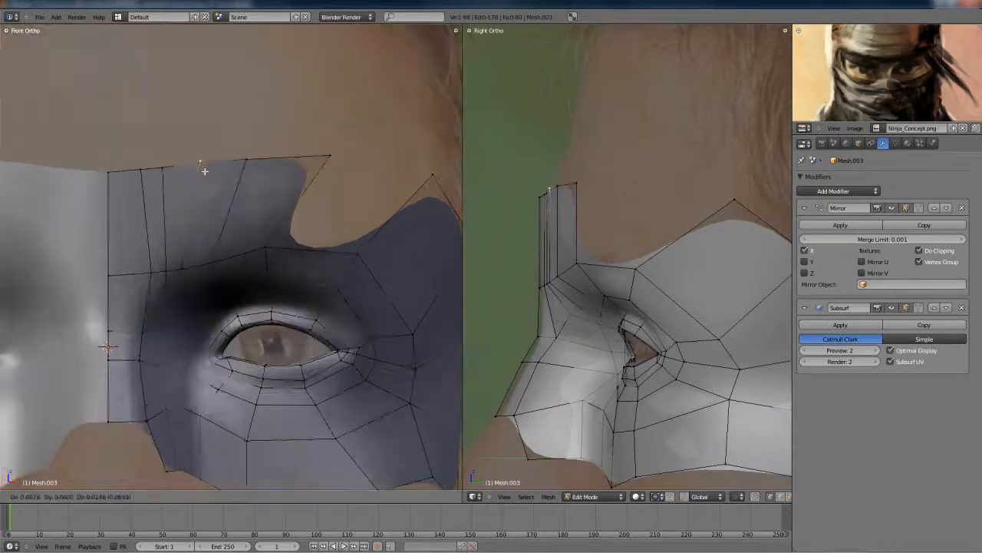
pyautogui.click(200, 177)
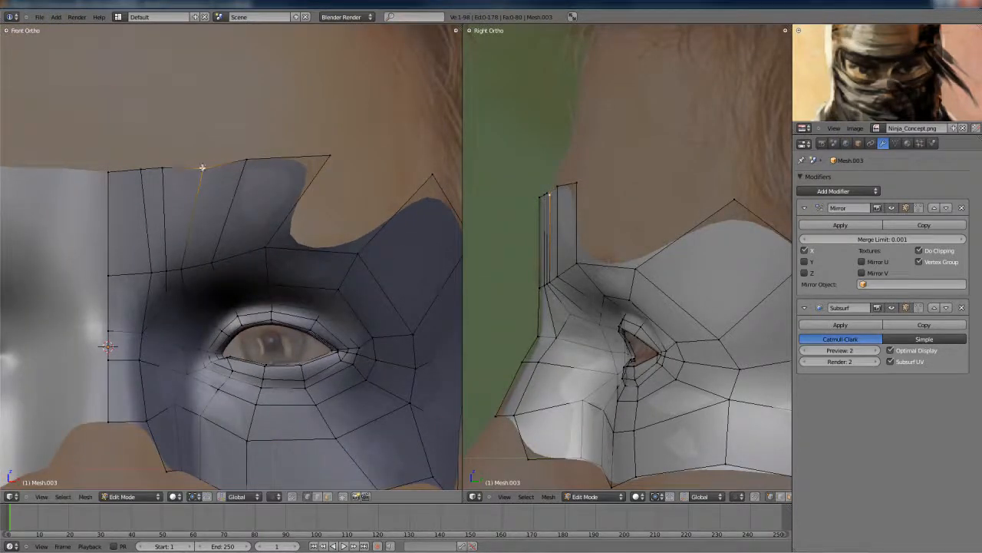
pyautogui.press('g')
pyautogui.click(250, 160)
pyautogui.rightClick(195, 173)
pyautogui.press('g')
pyautogui.click(197, 168)
pyautogui.press('g')
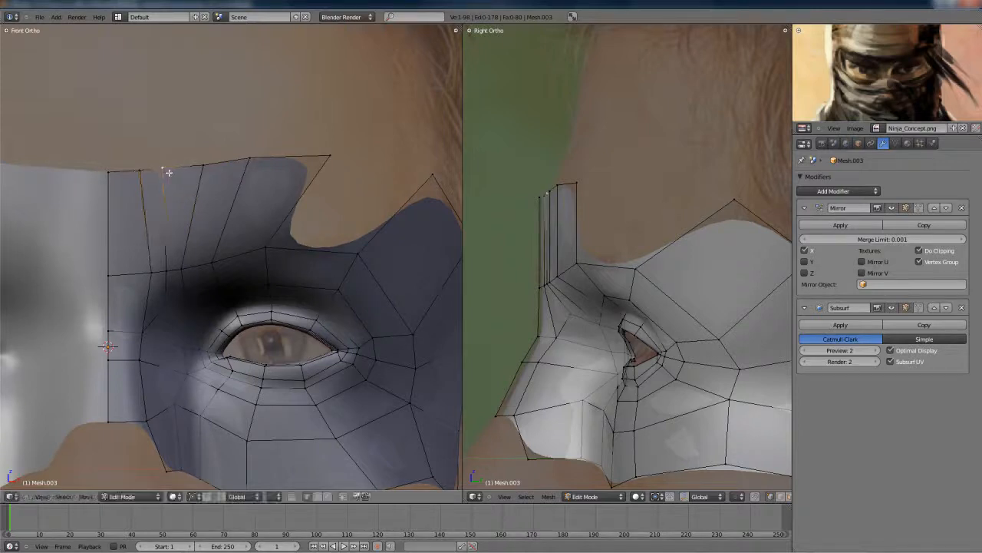
pyautogui.click(171, 168)
# Move the outermost forehead vertex back along the Y axis in the side view.
pyautogui.scroll(-2, 596, 204)
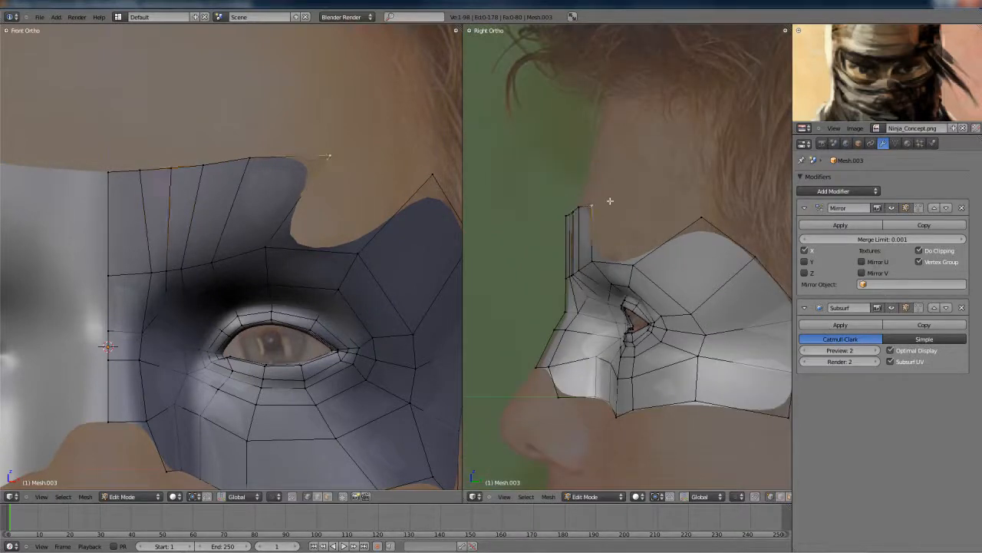
pyautogui.rightClick(610, 201)
pyautogui.press('g')
pyautogui.press('y')
pyautogui.click(617, 199)
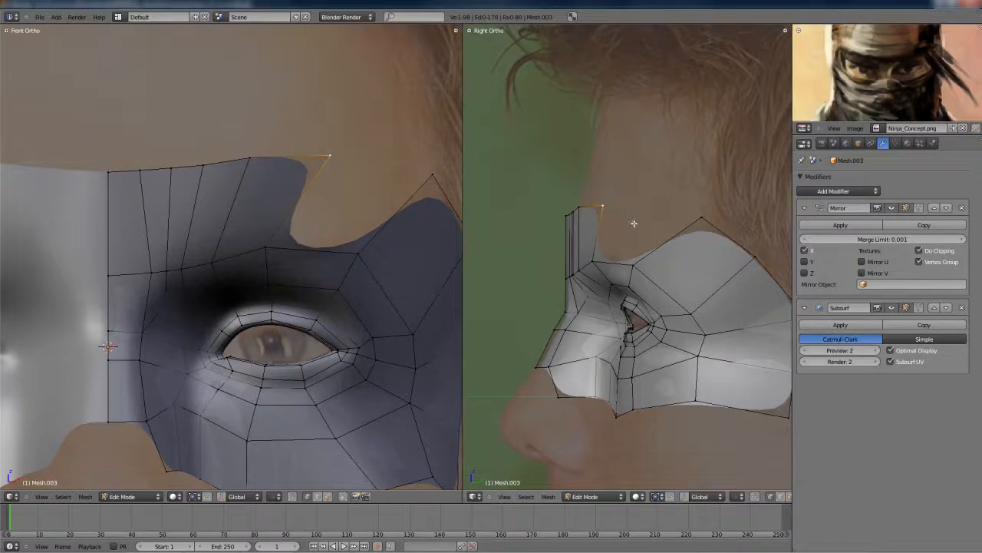
# Move the forehead edge vertices back along the Y axis in the side view to follow the reference profile.
pyautogui.scroll(2, 568, 201)
pyautogui.press('z')
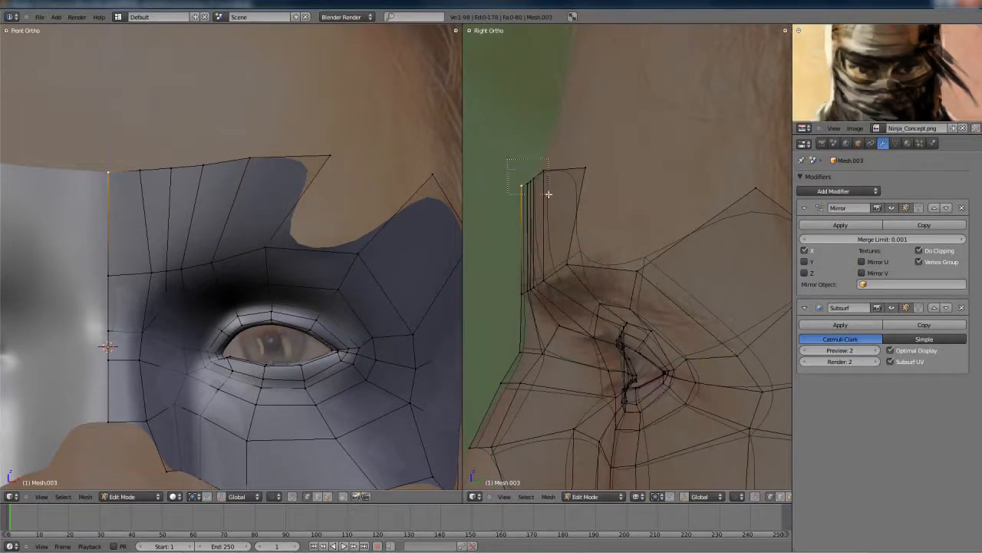
pyautogui.moveTo(547, 195); pyautogui.dragTo(552, 191)
pyautogui.press('g')
pyautogui.press('y')
pyautogui.press('y')
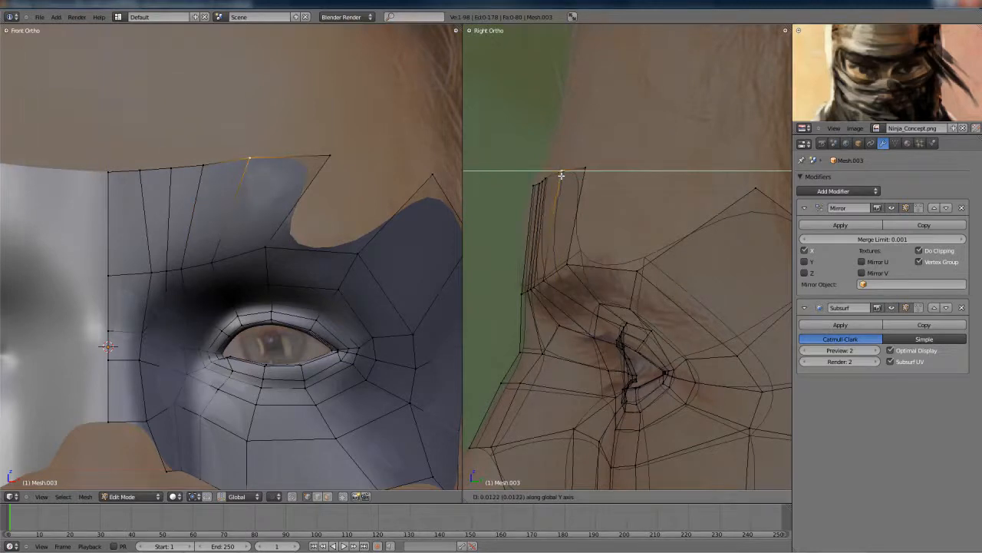
pyautogui.click(561, 175)
# Smooth the forehead edge vertices twice and move the edge back up over the reference.
pyautogui.moveTo(616, 201); pyautogui.dragTo(616, 201)
pyautogui.press('w')
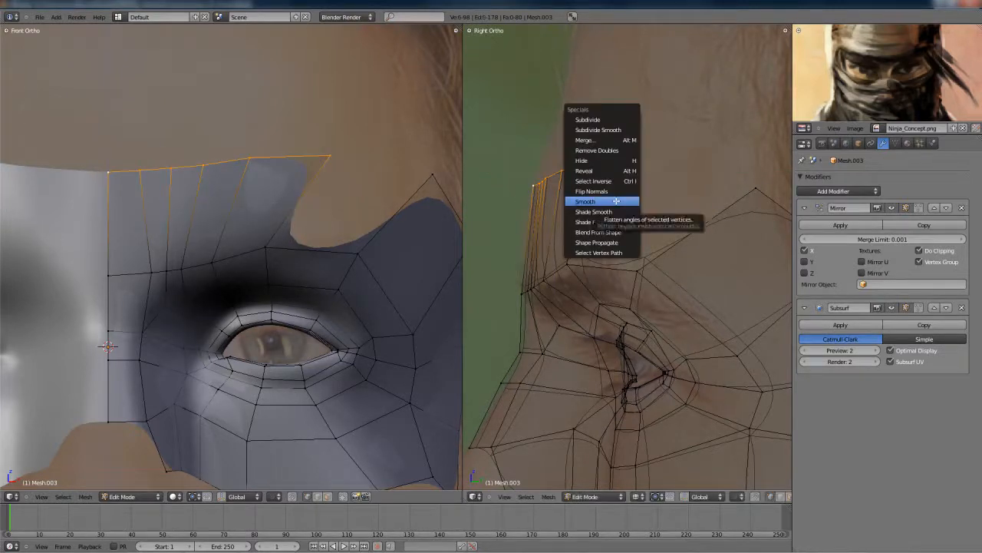
pyautogui.click(616, 201)
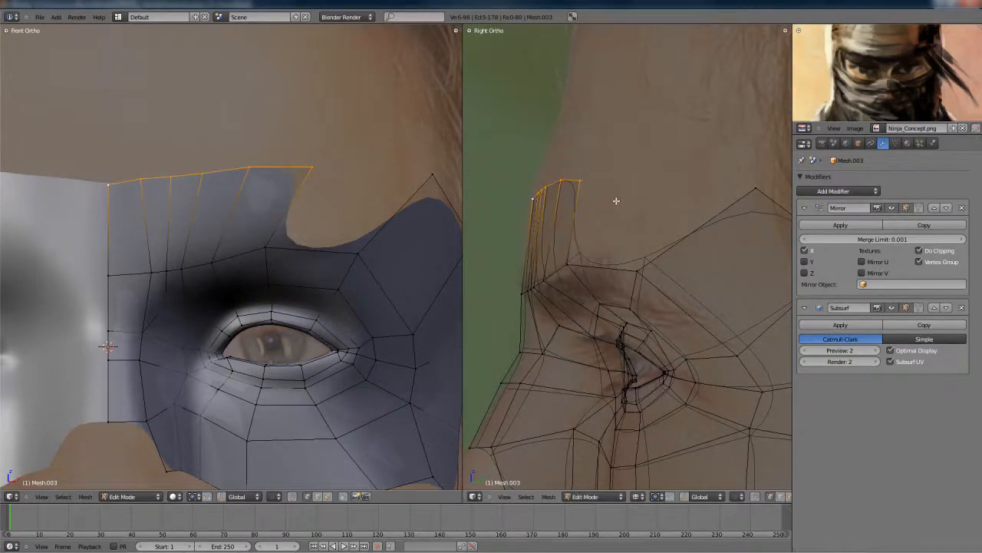
pyautogui.press('w')
pyautogui.click(616, 201)
pyautogui.press('g')
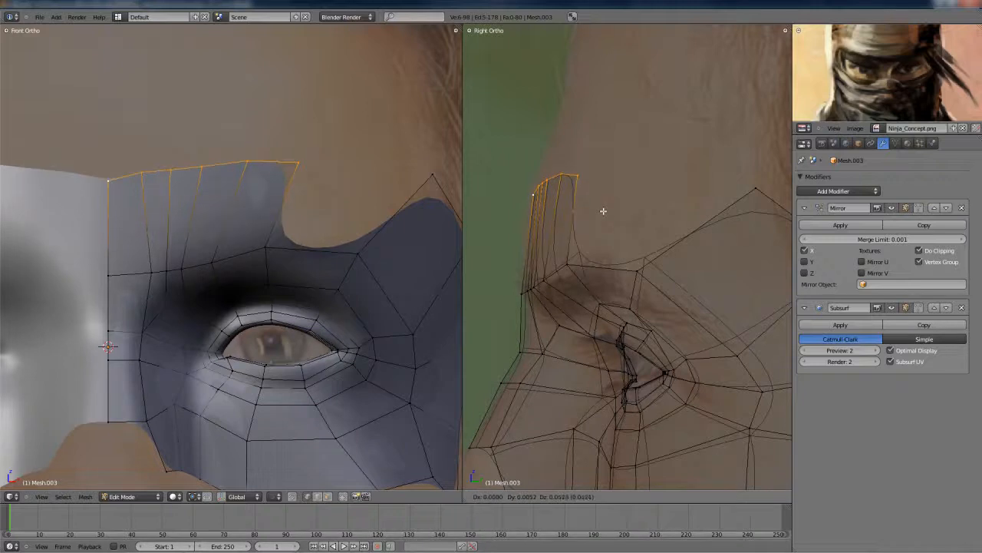
pyautogui.click(603, 211)
# Fill a four-sided face between the forehead edge's outer end, the brow and the temple vertex.
pyautogui.rightClick(566, 256)
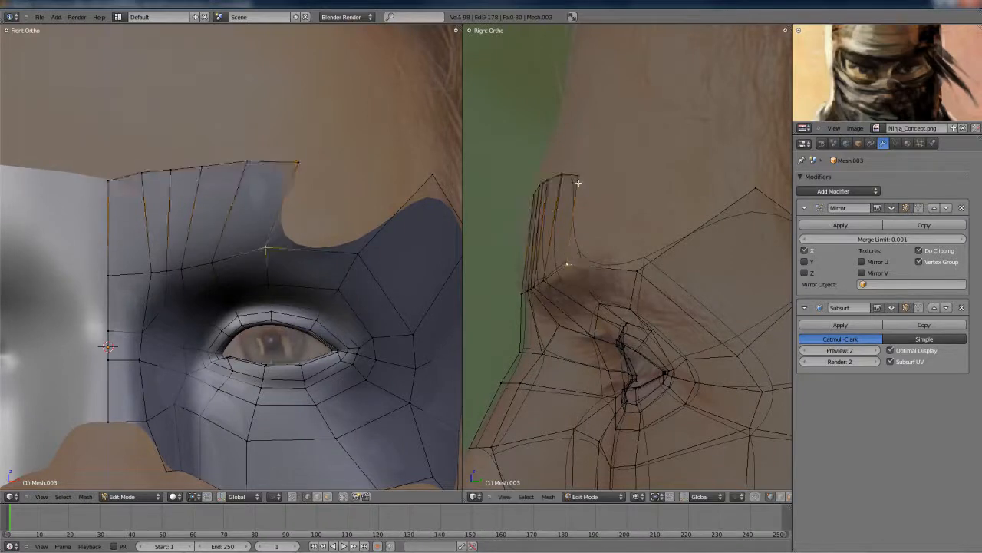
pyautogui.press('f')
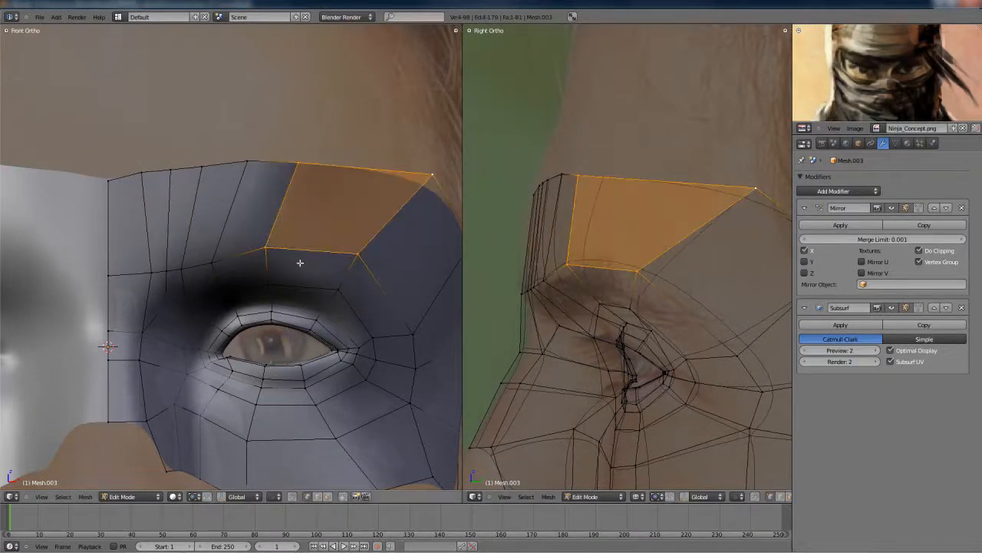
pyautogui.press('Tab')
pyautogui.scroll(-5, 285, 255)
pyautogui.moveTo(274, 253); pyautogui.dragTo(222, 256, button='middle')
pyautogui.press('Tab')
pyautogui.scroll(4, 206, 261)
# Move the outer brow vertex below the new face along the Y axis.
pyautogui.rightClick(206, 262)
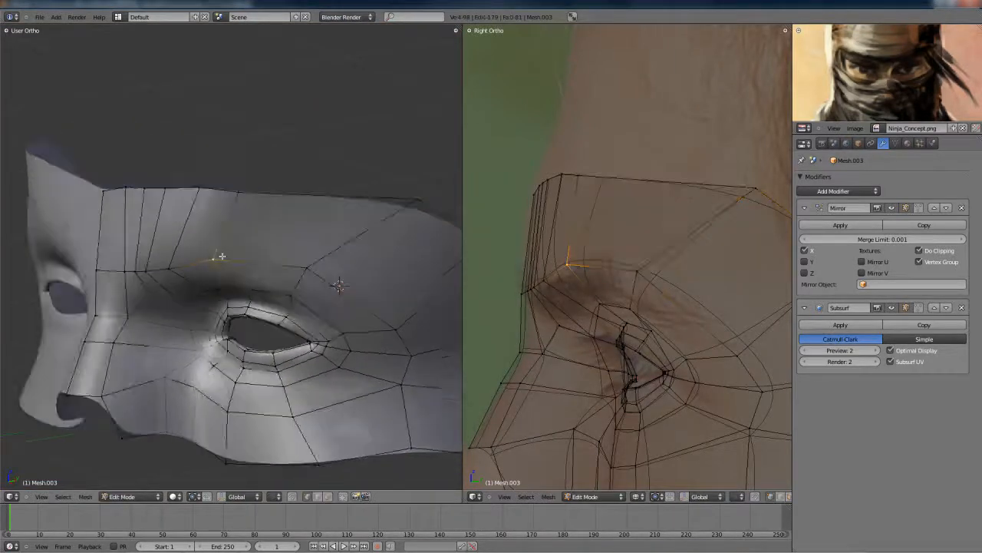
pyautogui.moveTo(241, 214); pyautogui.dragTo(268, 277, button='middle')
pyautogui.rightClick(252, 259)
pyautogui.moveTo(300, 231); pyautogui.dragTo(285, 204, button='middle')
pyautogui.rightClick(285, 203)
pyautogui.press('g')
pyautogui.press('y')
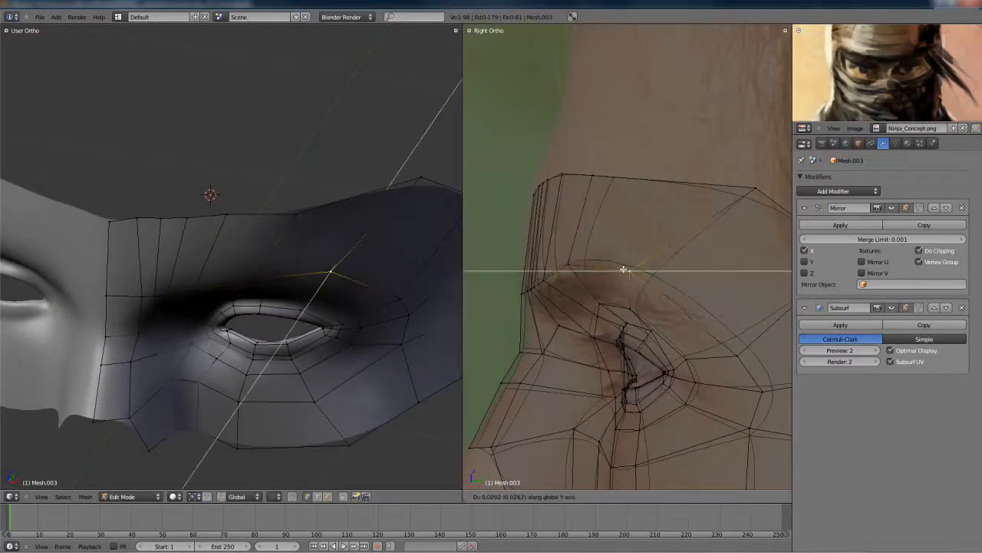
pyautogui.click(628, 270)
# Adjust two lower-eyelid vertices toward the outer eye corner along the X and Z axes.
pyautogui.scroll(5, 313, 268)
pyautogui.moveTo(304, 280); pyautogui.dragTo(322, 289, button='middle')
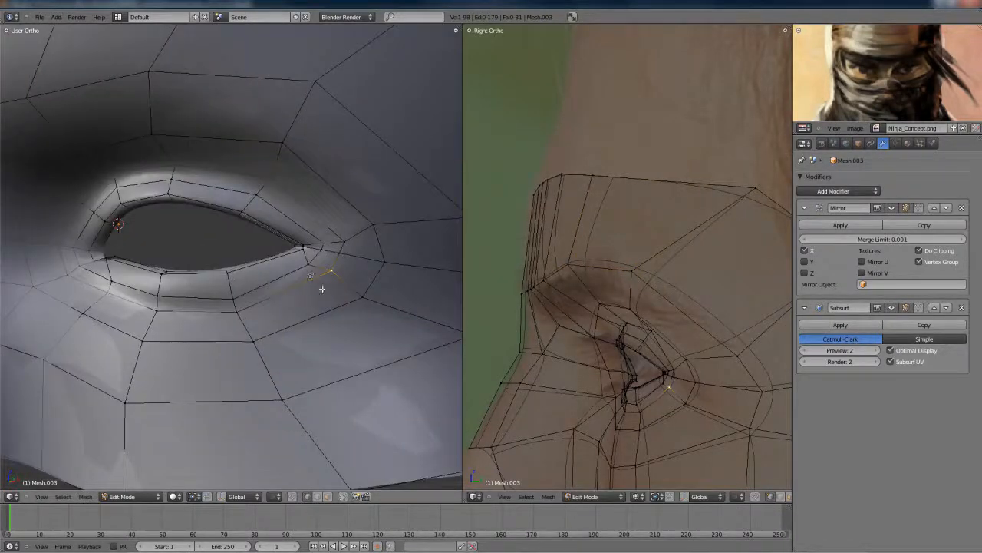
pyautogui.press('g')
pyautogui.press('z')
pyautogui.press('Escape')
pyautogui.rightClick(235, 309)
pyautogui.moveTo(235, 309); pyautogui.dragTo(269, 305, button='middle')
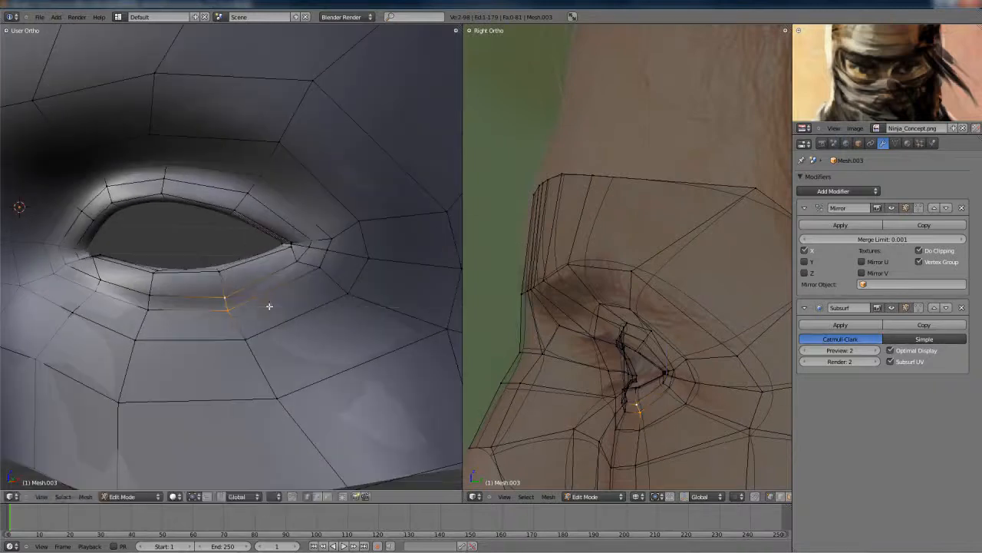
pyautogui.press('g')
pyautogui.press('x')
pyautogui.press('z')
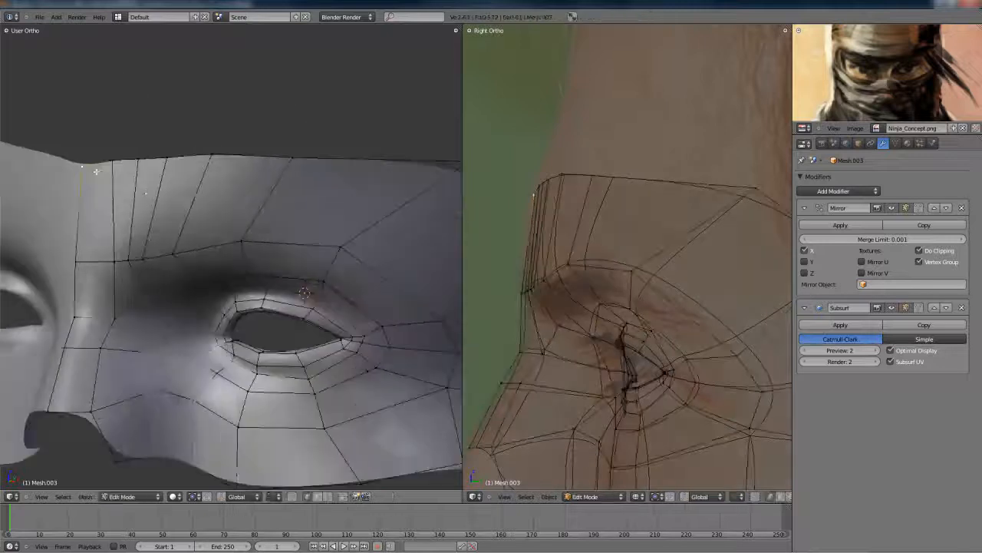
# Move an inner brow vertex sideways along X and adjust its depth along Y.
pyautogui.click(94, 168)
pyautogui.moveTo(94, 167); pyautogui.dragTo(169, 231, button='middle')
pyautogui.keyDown('shift'); pyautogui.moveTo(127, 278); pyautogui.dragTo(221, 263, button='middle'); pyautogui.keyUp('shift')
pyautogui.scroll(3, 222, 262)
pyautogui.rightClick(280, 268)
pyautogui.press('g')
pyautogui.press('x')
pyautogui.click(256, 272)
pyautogui.press('g')
pyautogui.press('y')
pyautogui.click(593, 301)
# Refine the inner brow vertex's depth along the Y axis against the side reference.
pyautogui.moveTo(318, 264)
pyautogui.mouseDown(button='middle')
pyautogui.moveTo(287, 272)
pyautogui.moveTo(309, 269)
pyautogui.mouseUp(button='middle')
pyautogui.press('Tab')
pyautogui.press('Tab')
pyautogui.scroll(3, 609, 312)
pyautogui.keyDown('shift'); pyautogui.moveTo(609, 311); pyautogui.dragTo(660, 323, button='middle'); pyautogui.keyUp('shift')
pyautogui.press('g')
pyautogui.press('y')
pyautogui.click(616, 307)
# Reposition the brow vertex beside the face's centre line along the X and Y axes.
pyautogui.moveTo(321, 259); pyautogui.dragTo(342, 248, button='middle')
pyautogui.rightClick(265, 260)
pyautogui.press('g')
pyautogui.press('x')
pyautogui.click(259, 263)
pyautogui.press('g')
pyautogui.press('y')
pyautogui.click(517, 298)
# Shift the brow vertex beside the centre line again along the X axis.
pyautogui.press('Tab')
pyautogui.press('Tab')
pyautogui.scroll(5, 253, 250)
pyautogui.press('g')
pyautogui.press('x')
pyautogui.click(238, 248)
pyautogui.press('Tab')
pyautogui.moveTo(238, 248); pyautogui.dragTo(266, 241, button='middle')
pyautogui.press('Tab')
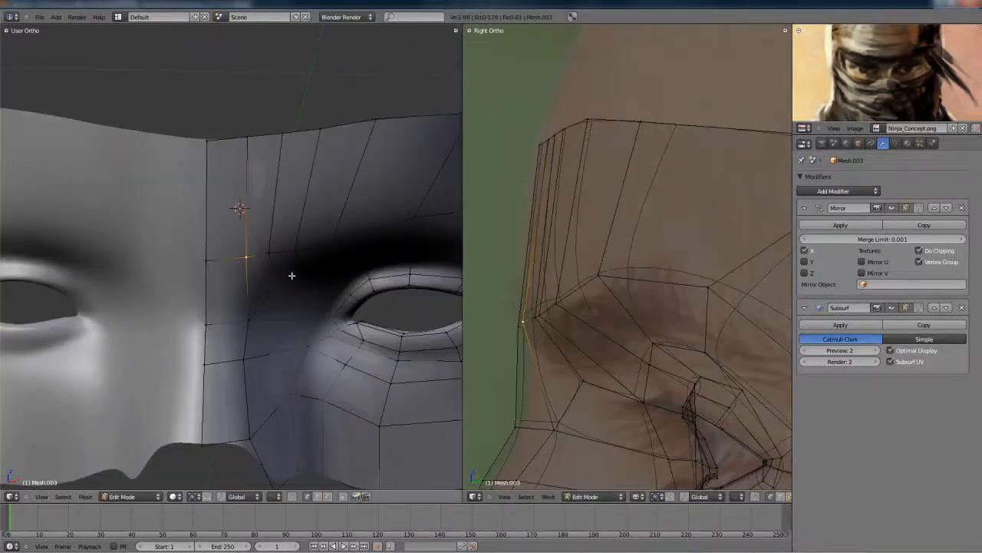
# Examine the smoothed mask shape and its wireframe topology in Object Mode.
pyautogui.scroll(-5, 291, 275)
pyautogui.press('Tab')
pyautogui.moveTo(292, 275); pyautogui.dragTo(271, 266, button='middle')
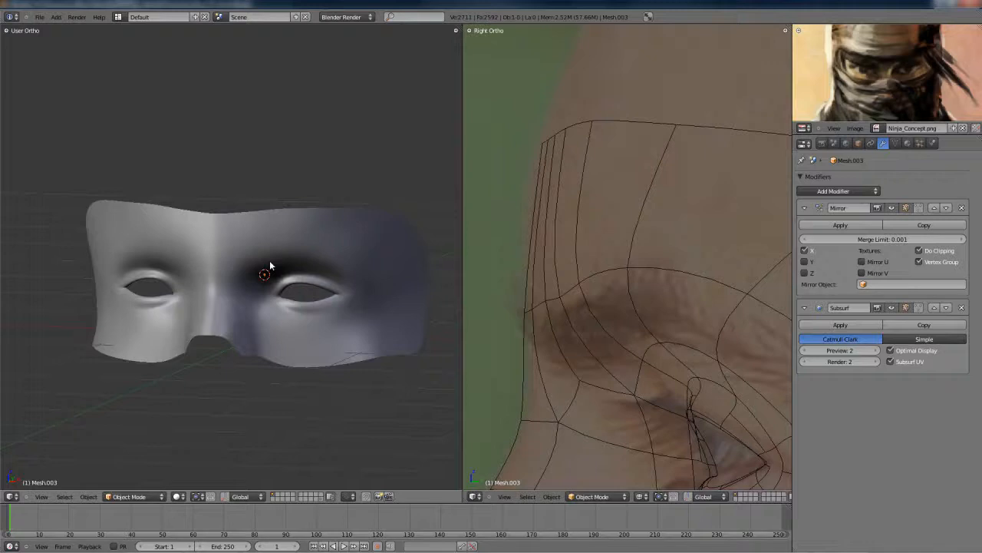
pyautogui.moveTo(219, 286); pyautogui.dragTo(241, 292, button='middle')
pyautogui.scroll(3, 215, 274)
pyautogui.press('z')
pyautogui.scroll(-2, 256, 269)
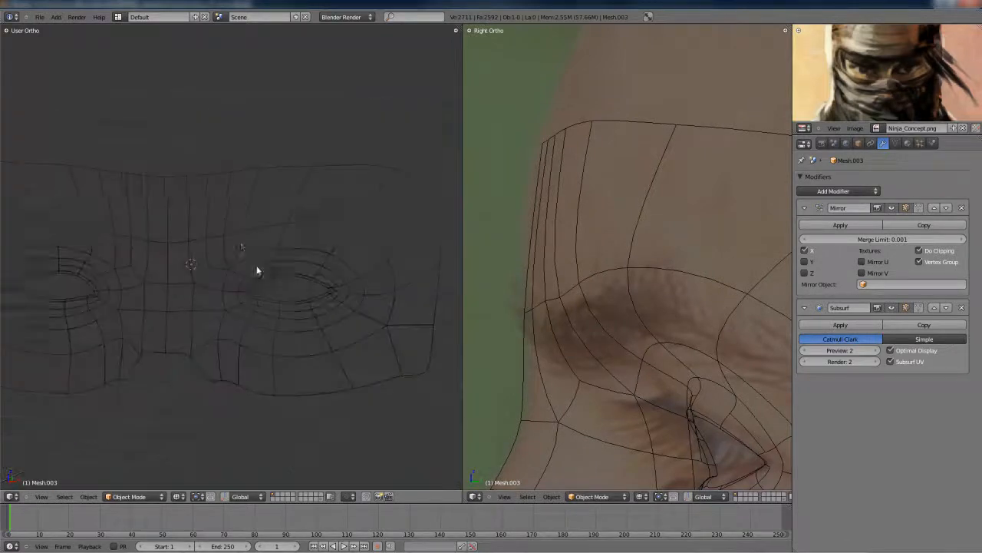
pyautogui.press('z')
pyautogui.press('z')
pyautogui.press('Tab')
pyautogui.press('z')
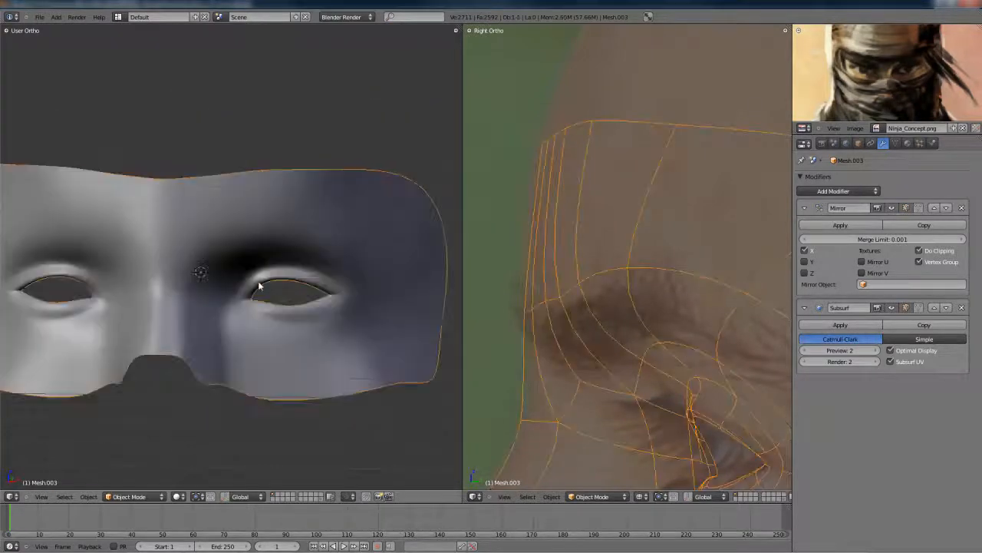
pyautogui.moveTo(182, 248)
pyautogui.mouseDown(button='middle')
pyautogui.moveTo(237, 279)
pyautogui.moveTo(185, 268)
pyautogui.moveTo(191, 258)
pyautogui.mouseUp(button='middle')
# Add a centred edge loop around the eye socket between the brow edge and the eyelid rings.
pyautogui.press('a')
pyautogui.scroll(3, 209, 272)
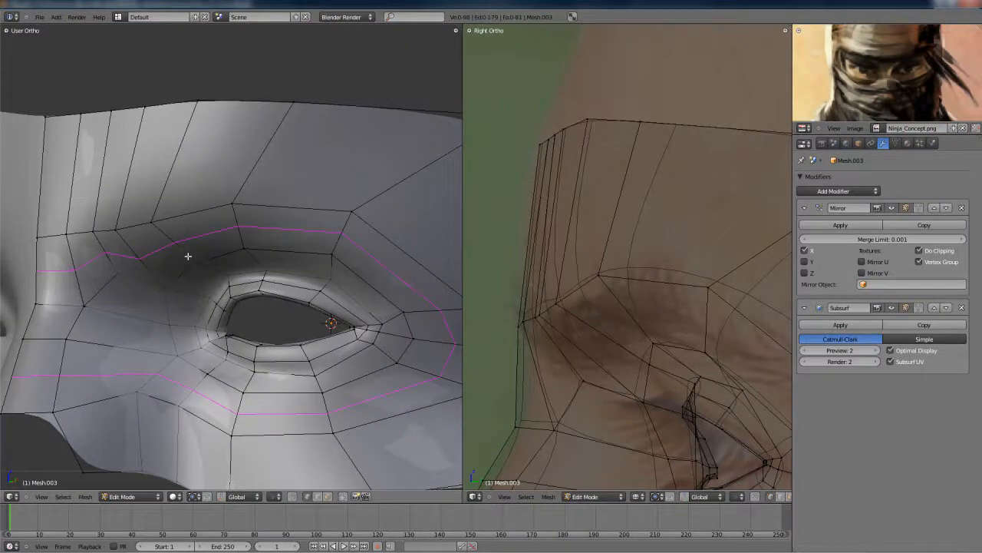
pyautogui.click(188, 256)
pyautogui.rightClick(188, 255)
pyautogui.keyDown('shift'); pyautogui.moveTo(188, 257); pyautogui.dragTo(194, 261, button='middle'); pyautogui.keyUp('shift')
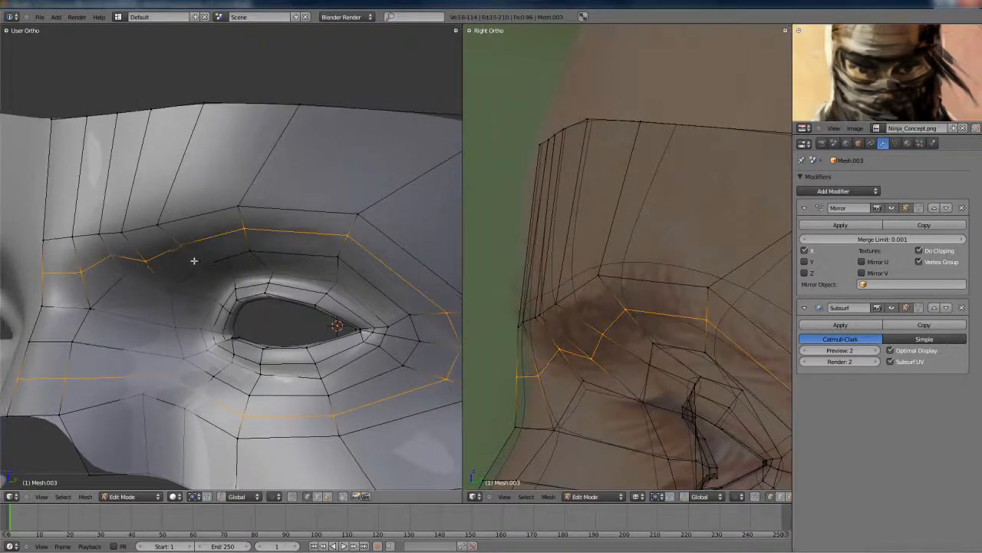
# Push the new loop's vertex under the outer brow along its normal with Shrink/Fatten.
pyautogui.scroll(-2, 186, 266)
pyautogui.scroll(-2, 261, 245)
pyautogui.moveTo(259, 258)
pyautogui.mouseDown(button='middle')
pyautogui.moveTo(240, 281)
pyautogui.moveTo(265, 269)
pyautogui.moveTo(257, 271)
pyautogui.mouseUp(button='middle')
pyautogui.scroll(3, 239, 281)
pyautogui.rightClick(296, 247)
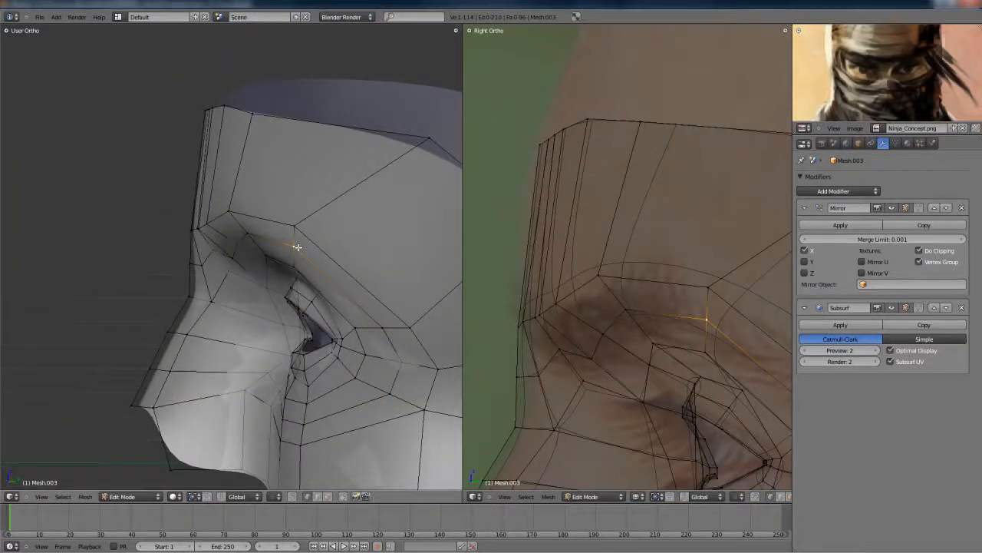
pyautogui.scroll(5, 323, 247)
pyautogui.press('g')
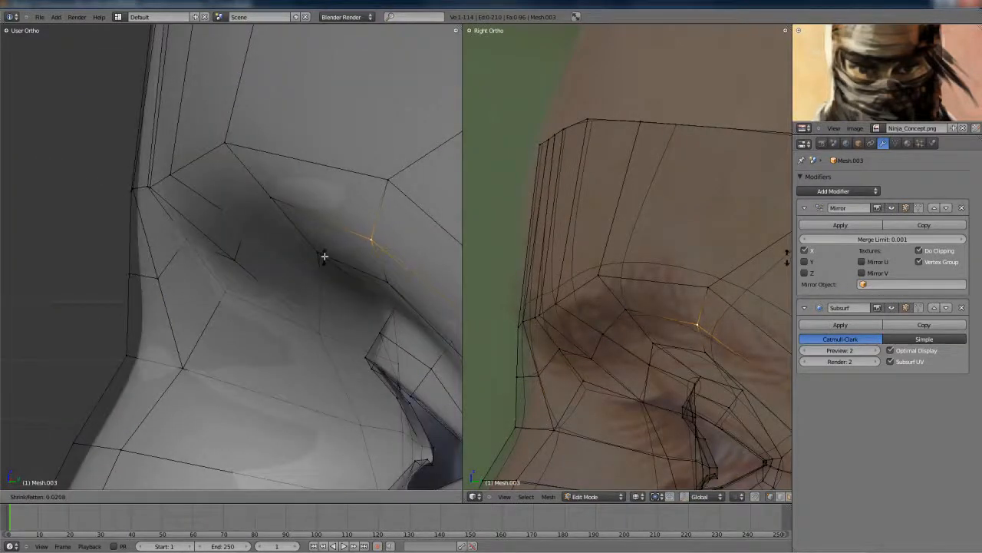
# Add a centred edge loop across the forehead and down the temple, above the brow.
pyautogui.scroll(-7, 324, 252)
pyautogui.press('KP_1')
pyautogui.scroll(-3, 618, 277)
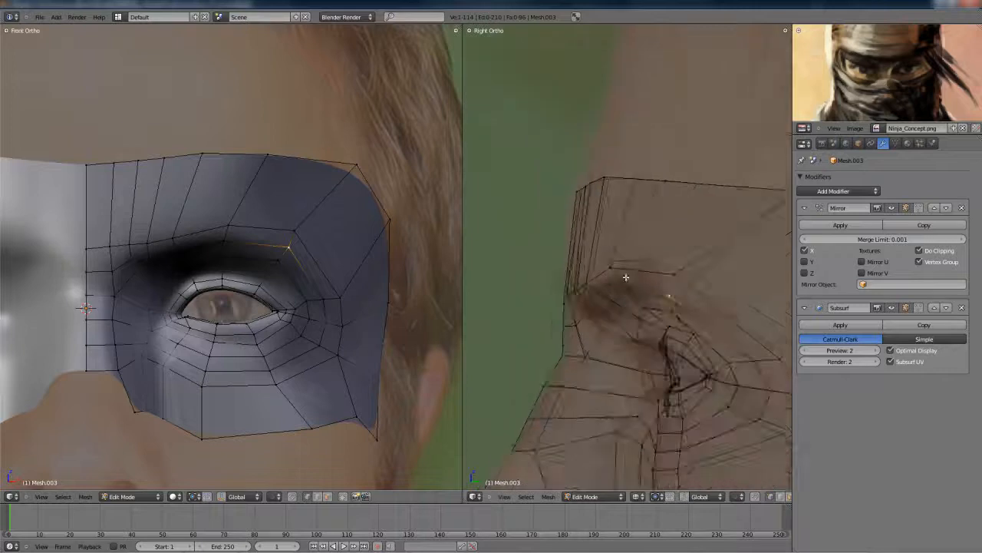
pyautogui.press('z')
pyautogui.keyDown('shift'); pyautogui.moveTo(641, 274); pyautogui.dragTo(609, 249, button='middle'); pyautogui.keyUp('shift')
pyautogui.scroll(2, 608, 250)
pyautogui.press('z')
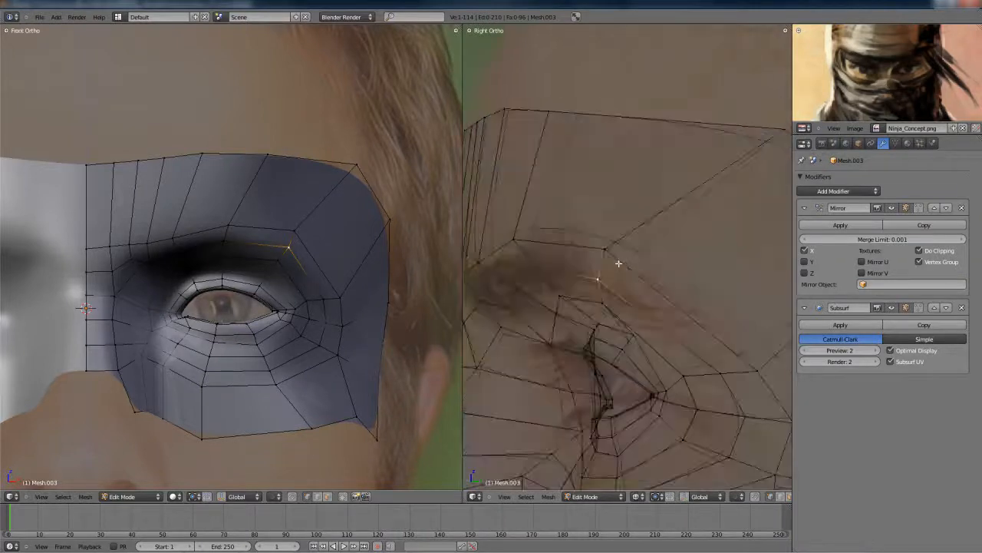
pyautogui.scroll(-2, 613, 254)
pyautogui.press('z')
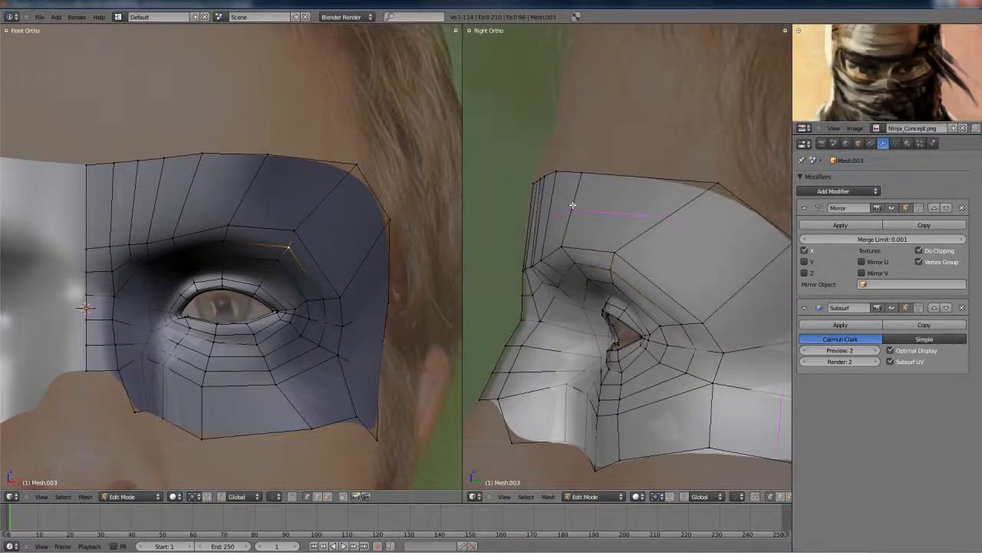
pyautogui.click(572, 205)
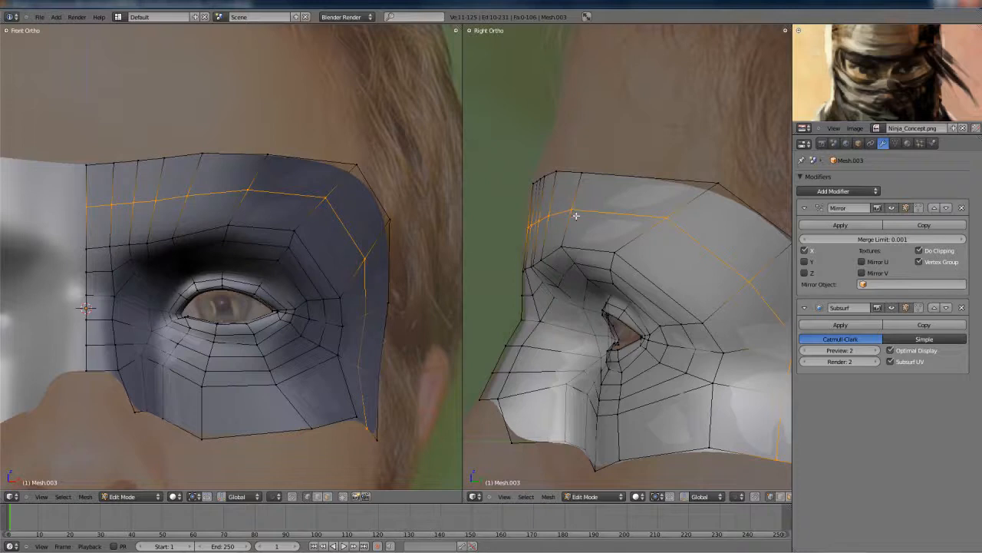
# Select the inner vertices of the new forehead loop and offset them slightly with Shrink/Fatten.
pyautogui.scroll(3, 526, 234)
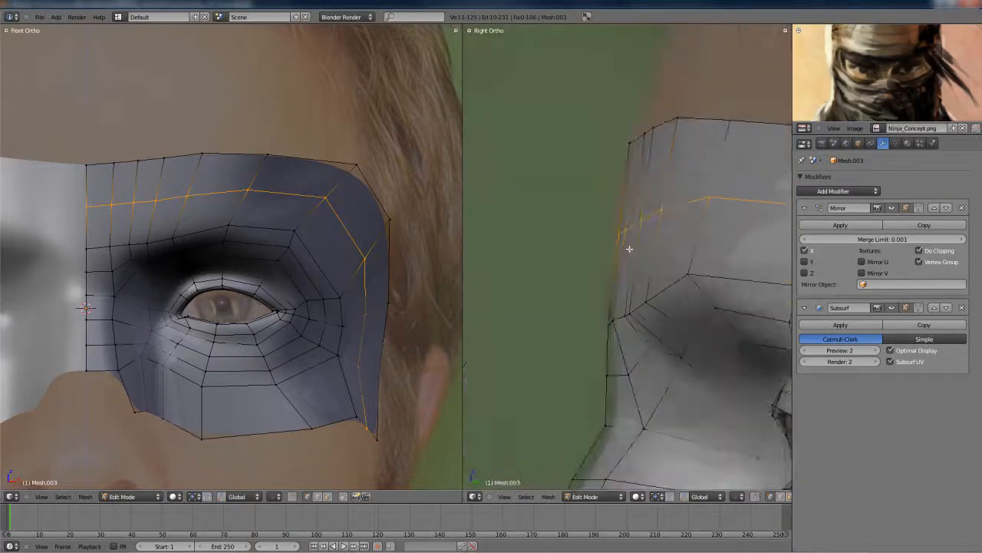
pyautogui.rightClick(617, 231)
pyautogui.press('b')
pyautogui.moveTo(585, 177); pyautogui.dragTo(742, 235)
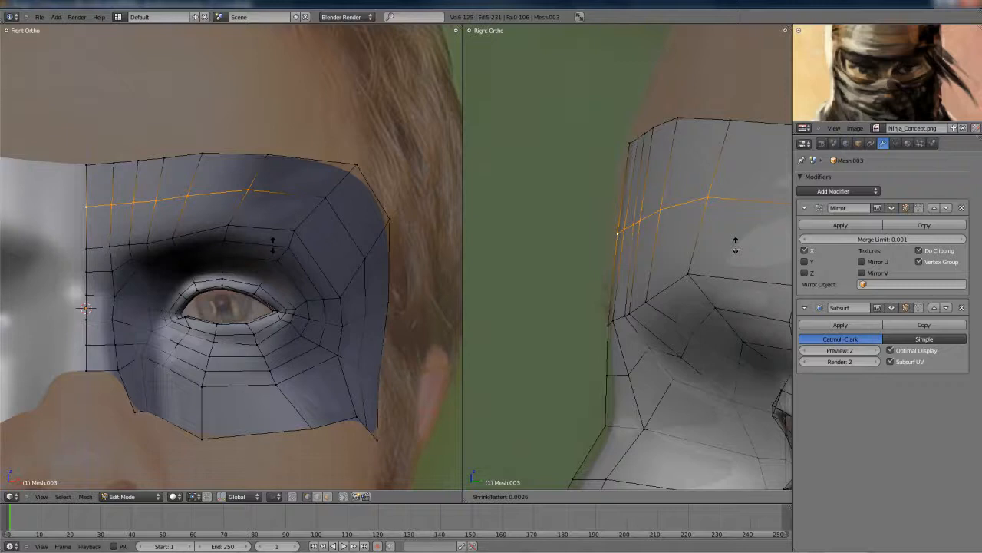
pyautogui.click(737, 250)
# Examine the forehead and temple curvature from several angles and in wireframe.
pyautogui.moveTo(737, 250); pyautogui.dragTo(671, 250, button='middle')
pyautogui.moveTo(669, 298); pyautogui.dragTo(579, 299, button='middle')
pyautogui.press('KP_3')
pyautogui.scroll(-4, 634, 285)
pyautogui.press('z')
pyautogui.scroll(3, 578, 298)
pyautogui.press('z')
pyautogui.moveTo(343, 280); pyautogui.dragTo(358, 235, button='middle')
pyautogui.press('KP_1')
pyautogui.press('z')
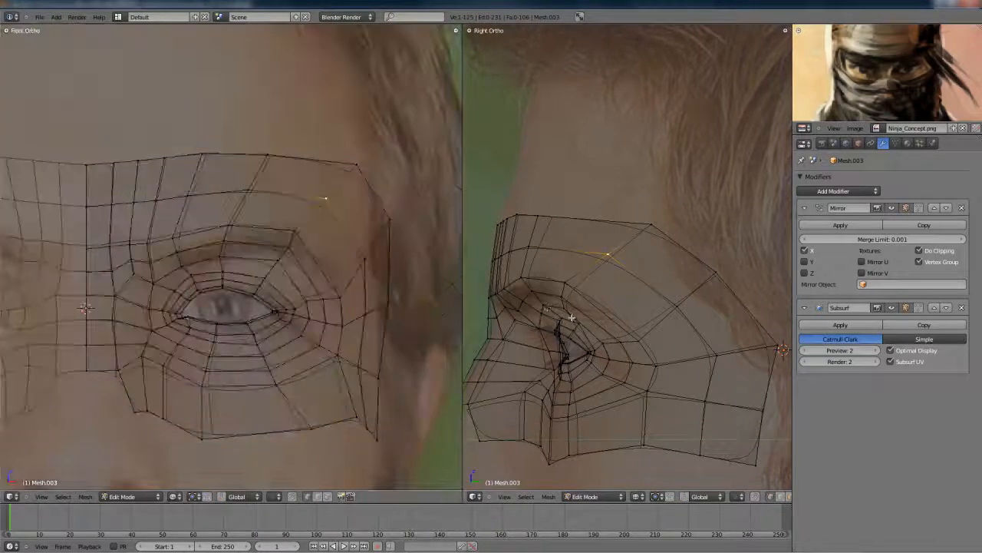
# Raise the outer and middle vertices of the brow ridge above the eyebrow in the side view.
pyautogui.keyDown('shift'); pyautogui.moveTo(572, 317); pyautogui.dragTo(652, 273, button='middle'); pyautogui.keyUp('shift')
pyautogui.scroll(4, 594, 264)
pyautogui.press('z')
pyautogui.press('z')
pyautogui.rightClick(662, 222)
pyautogui.press('g')
pyautogui.press('z')
pyautogui.click(666, 197)
pyautogui.rightClick(574, 214)
pyautogui.press('g')
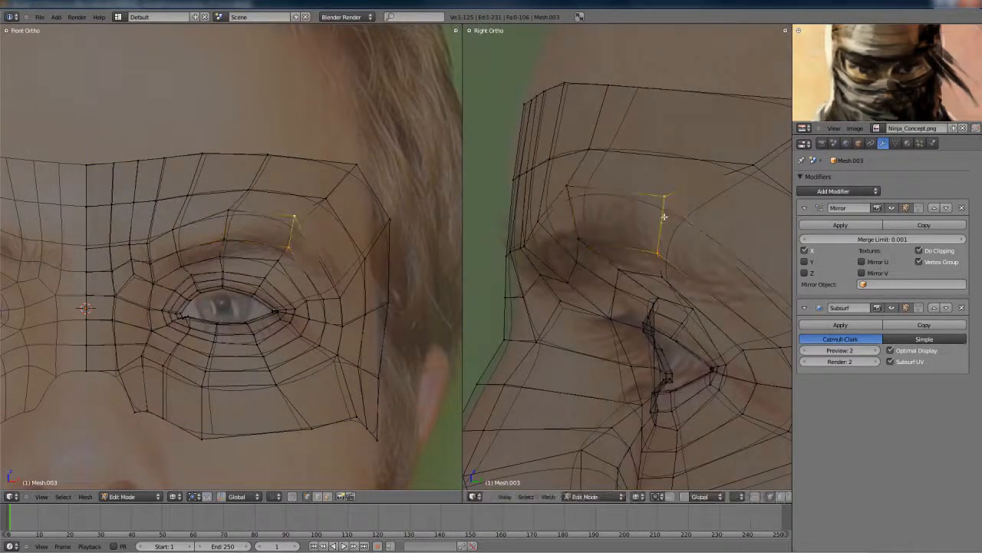
# Move the outer eye-socket vertex and the brow vertex above it forward in the side view.
pyautogui.rightClick(664, 255)
pyautogui.press('g')
pyautogui.click(652, 256)
pyautogui.keyDown('shift'); pyautogui.rightClick(668, 226); pyautogui.keyUp('shift')
pyautogui.press('g')
pyautogui.click(659, 230)
pyautogui.press('z')
pyautogui.scroll(-4, 655, 242)
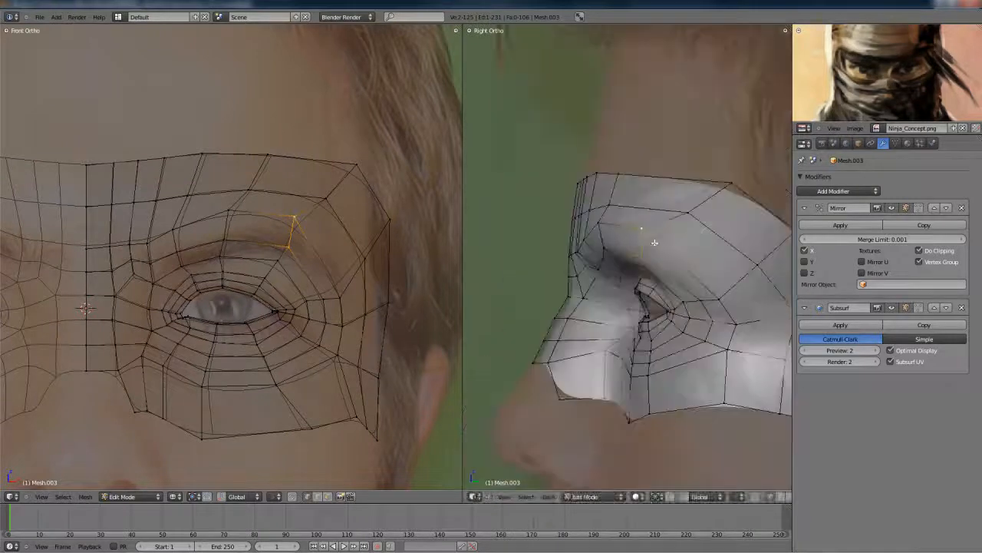
pyautogui.click(681, 248)
# Reposition the outer brow-ridge vertex above the eye slightly in the side-view wireframe.
pyautogui.press('Tab')
pyautogui.moveTo(625, 259)
pyautogui.mouseDown(button='middle')
pyautogui.moveTo(687, 270)
pyautogui.moveTo(619, 264)
pyautogui.mouseUp(button='middle')
pyautogui.scroll(-4, 676, 269)
pyautogui.press('Tab')
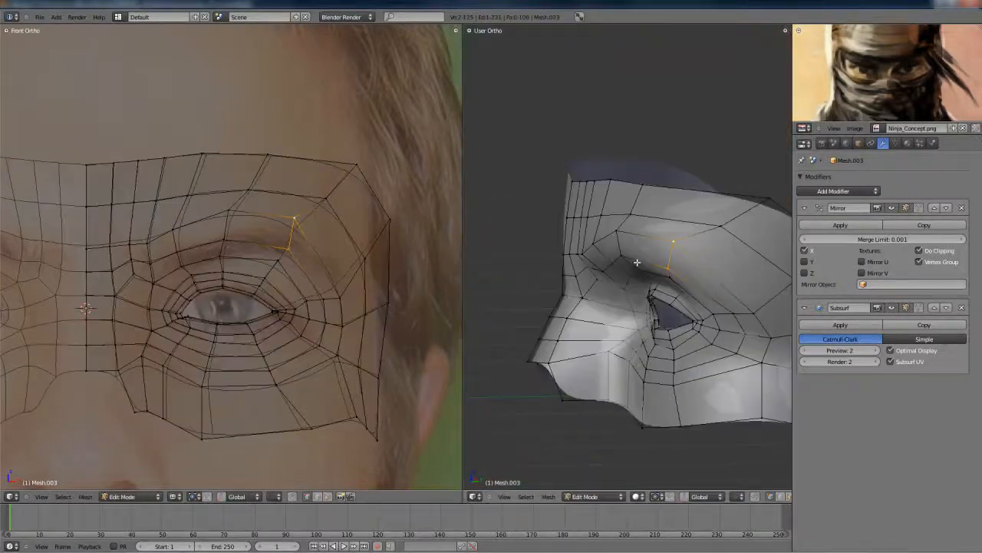
pyautogui.press('KP_3')
pyautogui.rightClick(649, 257)
pyautogui.press('z')
pyautogui.scroll(2, 662, 260)
pyautogui.rightClick(670, 203)
pyautogui.press('g')
pyautogui.click(674, 213)
# Shift the middle brow-ridge vertex above the eye along the X axis.
pyautogui.rightClick(574, 192)
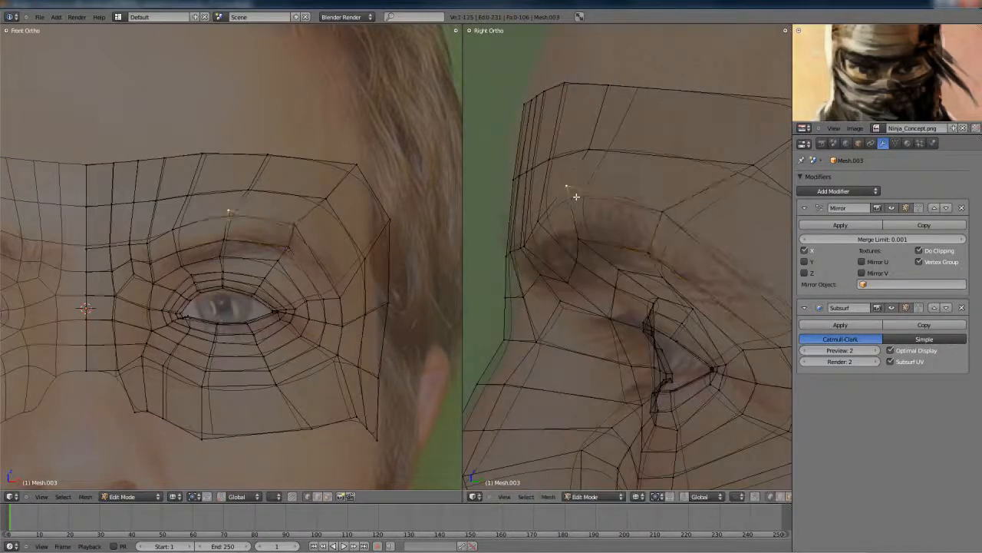
pyautogui.press('z')
pyautogui.scroll(-3, 631, 233)
pyautogui.press('Tab')
pyautogui.scroll(-4, 631, 233)
pyautogui.moveTo(631, 232); pyautogui.dragTo(614, 253, button='middle')
pyautogui.scroll(4, 656, 283)
pyautogui.press('Tab')
pyautogui.rightClick(601, 233)
pyautogui.press('g')
pyautogui.press('x')
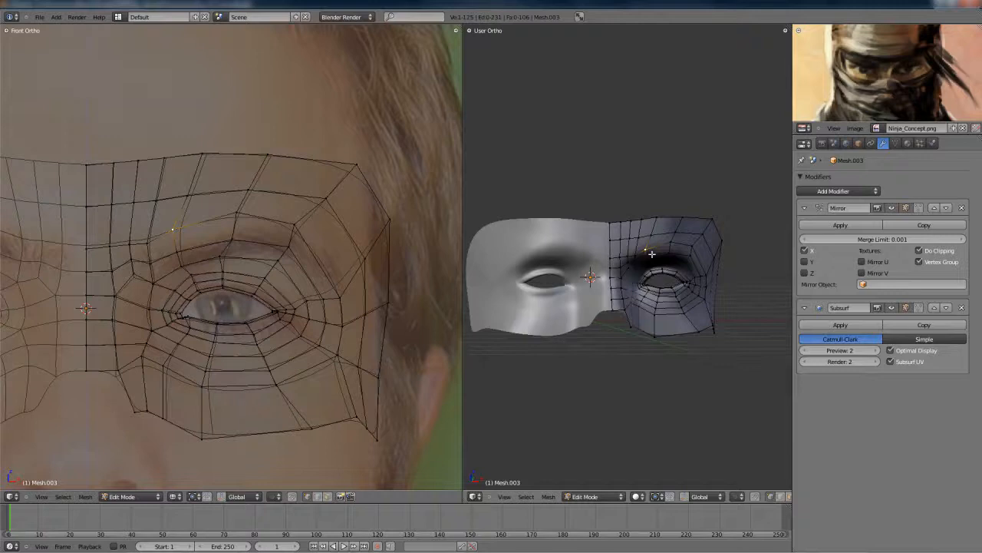
# Move the short edge at the inner end of the eyebrow slightly along the Z axis.
pyautogui.rightClick(646, 257)
pyautogui.press('g')
pyautogui.press('z')
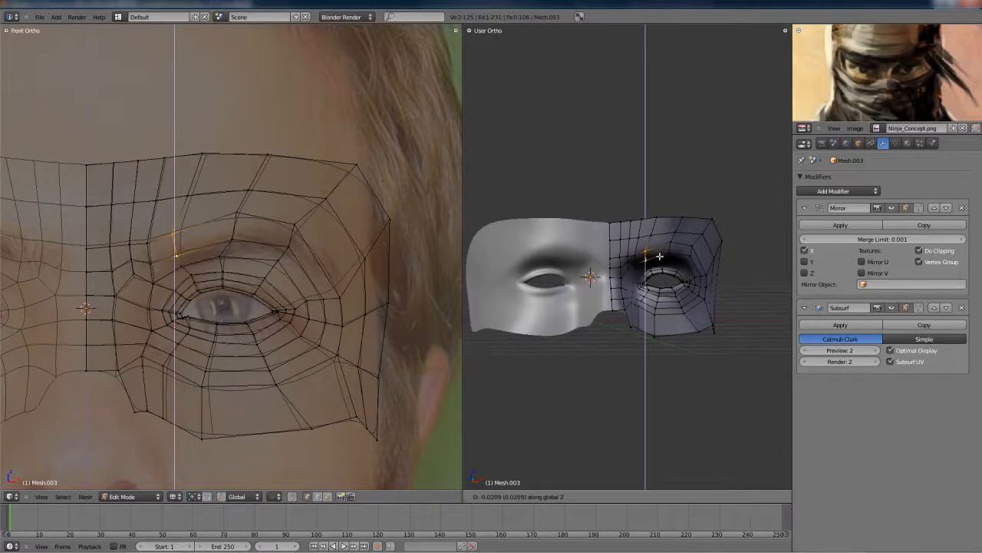
pyautogui.click(659, 257)
pyautogui.scroll(-1, 653, 257)
pyautogui.scroll(9, 622, 272)
pyautogui.moveTo(590, 287); pyautogui.dragTo(545, 266, button='middle')
# Shift the vertices of the inner brow corner and the area between the brows along the Y axis in the side view.
pyautogui.rightClick(546, 266)
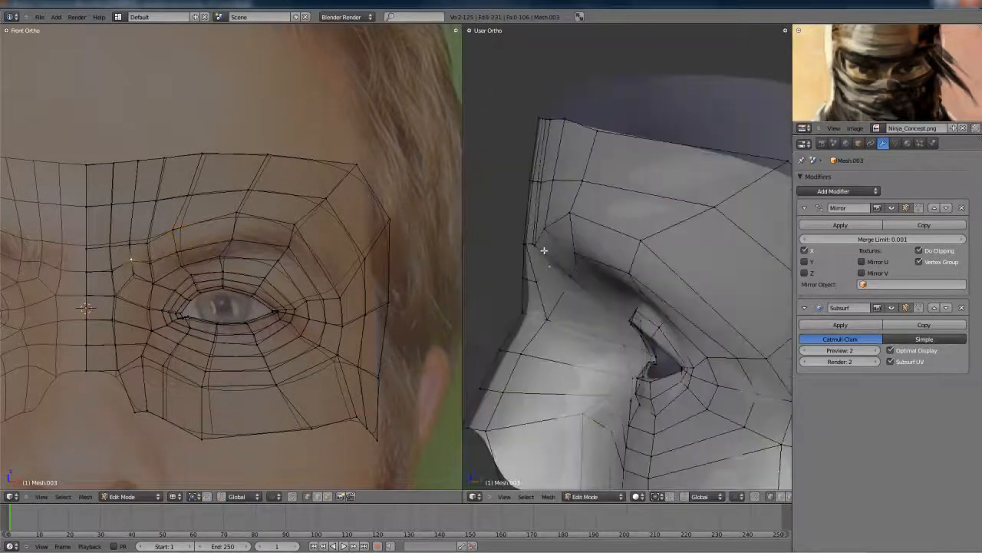
pyautogui.press('KP_3')
pyautogui.press('z')
pyautogui.scroll(3, 594, 248)
pyautogui.rightClick(542, 310)
pyautogui.press('g')
pyautogui.press('y')
pyautogui.click(539, 310)
pyautogui.rightClick(518, 245)
pyautogui.press('g')
pyautogui.press('y')
pyautogui.click(526, 244)
pyautogui.rightClick(528, 238)
pyautogui.press('g')
pyautogui.press('y')
pyautogui.click(542, 241)
# Examine the smoothed brow and nose bridge of the mask from several angles.
pyautogui.press('z')
pyautogui.moveTo(542, 241); pyautogui.dragTo(604, 268, button='middle')
pyautogui.press('Tab')
pyautogui.scroll(-7, 614, 251)
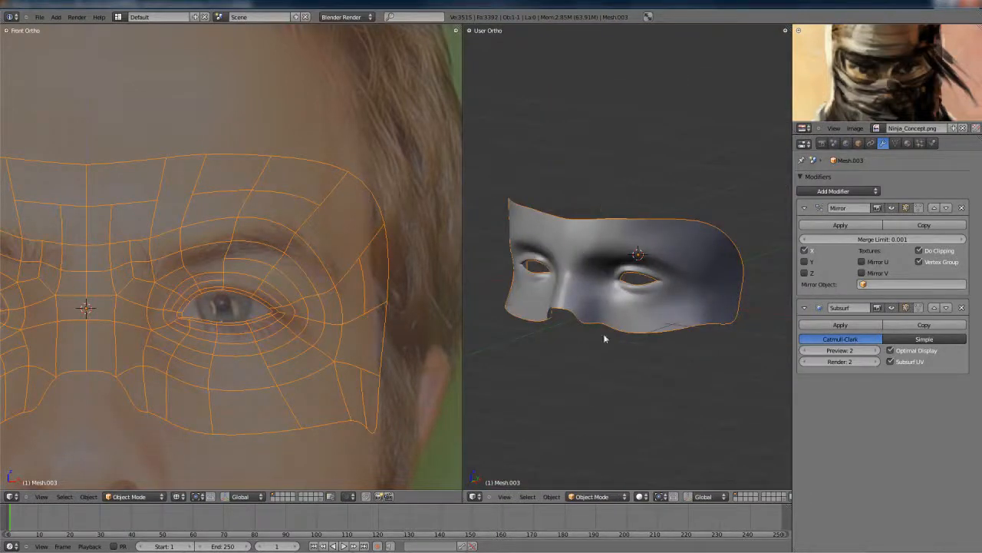
pyautogui.moveTo(606, 335); pyautogui.dragTo(670, 323, button='middle')
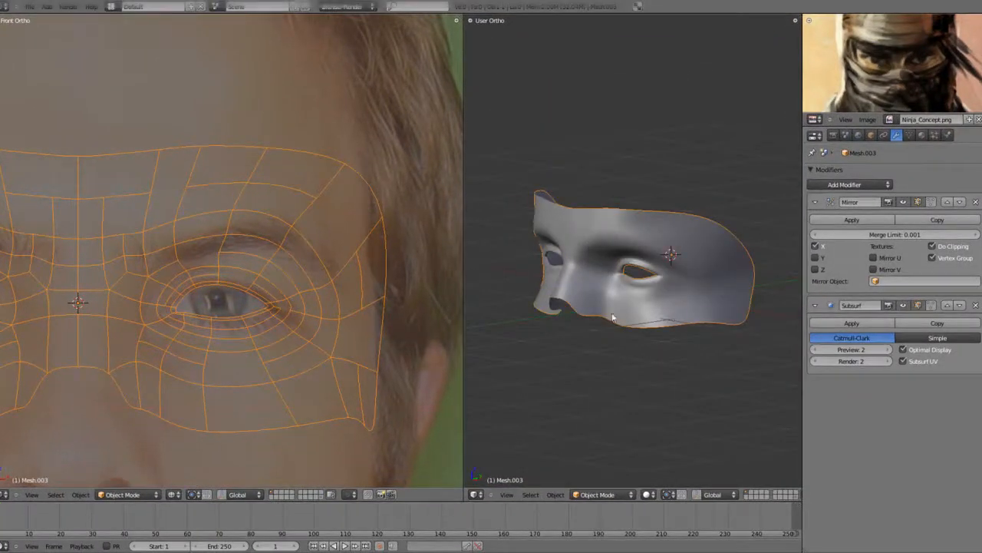
pyautogui.moveTo(566, 294); pyautogui.dragTo(591, 320, button='middle')
pyautogui.scroll(3, 591, 323)
pyautogui.keyDown('shift'); pyautogui.moveTo(627, 416); pyautogui.dragTo(614, 325, button='middle'); pyautogui.keyUp('shift')
# Move the vertical cheek edge below the eye forward using proportional editing with Smooth falloff.
pyautogui.press('Tab')
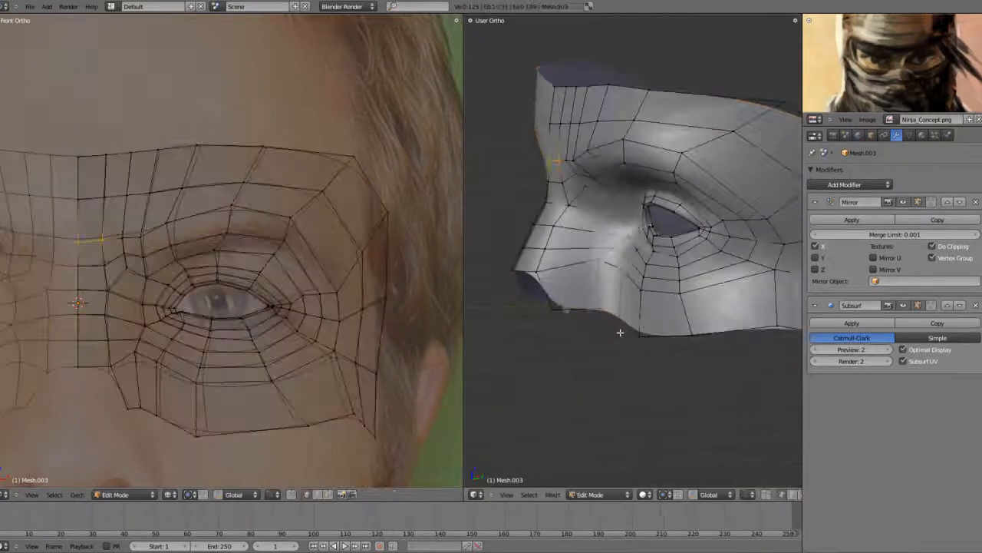
pyautogui.scroll(2, 621, 338)
pyautogui.rightClick(637, 376)
pyautogui.moveTo(637, 375); pyautogui.dragTo(665, 325, button='middle')
pyautogui.press('o')
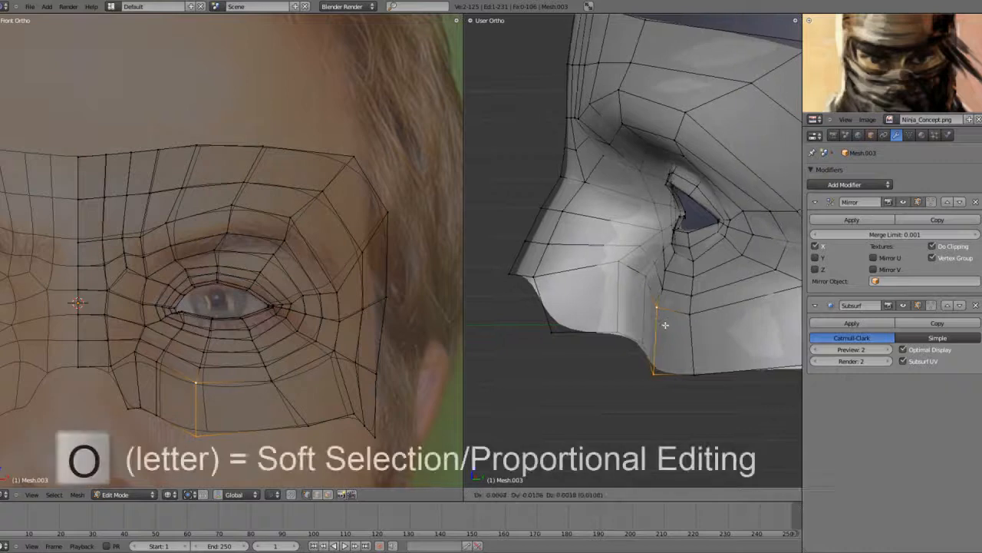
pyautogui.press('g')
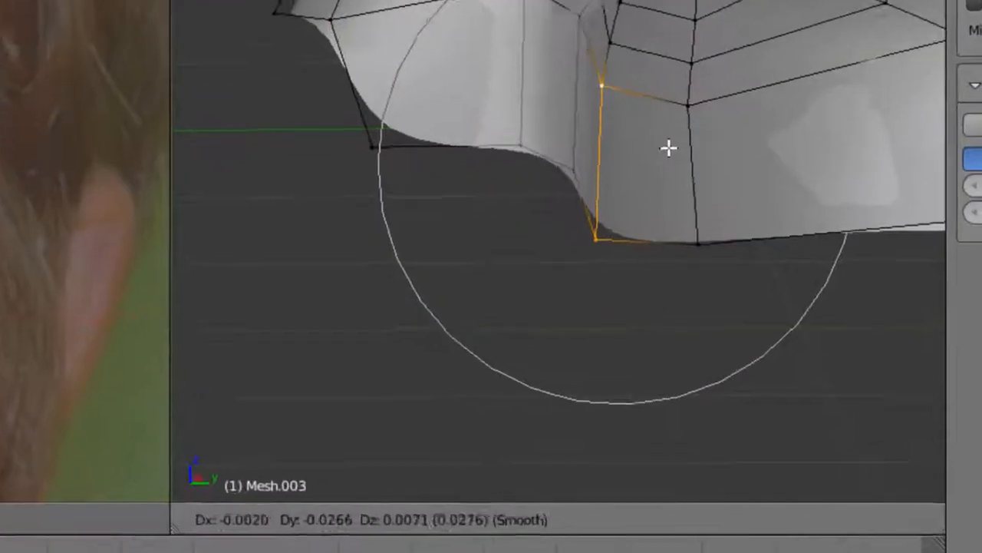
pyautogui.click(680, 334)
pyautogui.scroll(-5, 748, 520)
pyautogui.click(688, 519)
pyautogui.click(683, 499)
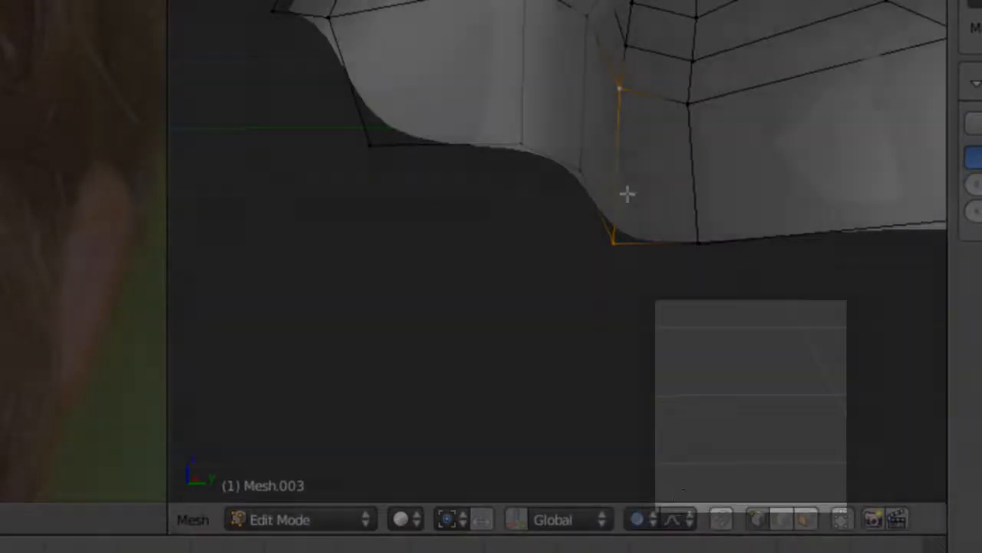
pyautogui.press('g')
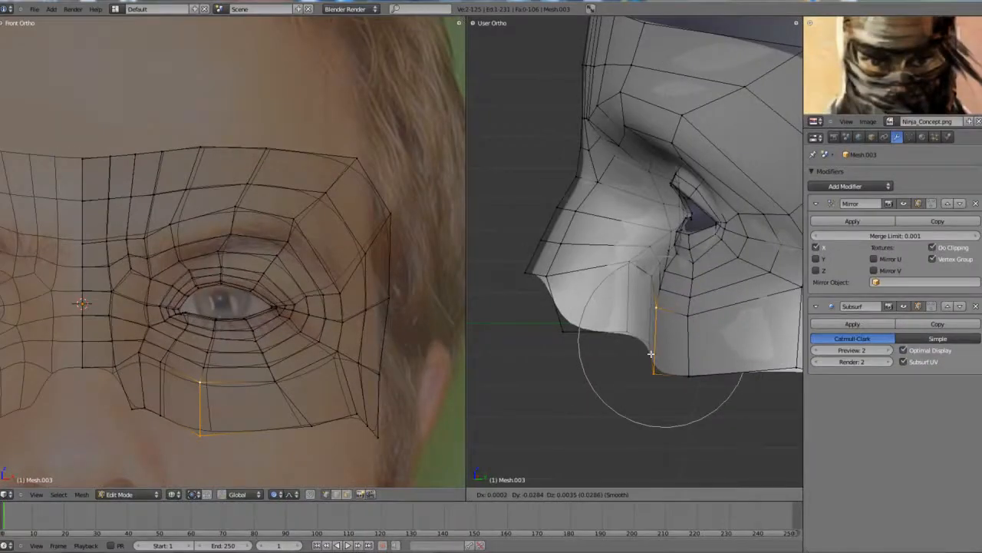
pyautogui.click(652, 353)
# Adjust the lower cheek-border and neighbouring cheek vertices with proportional editing to round the cheek.
pyautogui.rightClick(654, 371)
pyautogui.press('g')
pyautogui.click(645, 367)
pyautogui.moveTo(643, 367); pyautogui.dragTo(622, 363, button='middle')
pyautogui.rightClick(693, 371)
pyautogui.press('g')
pyautogui.click(622, 364)
pyautogui.rightClick(672, 317)
pyautogui.press('g')
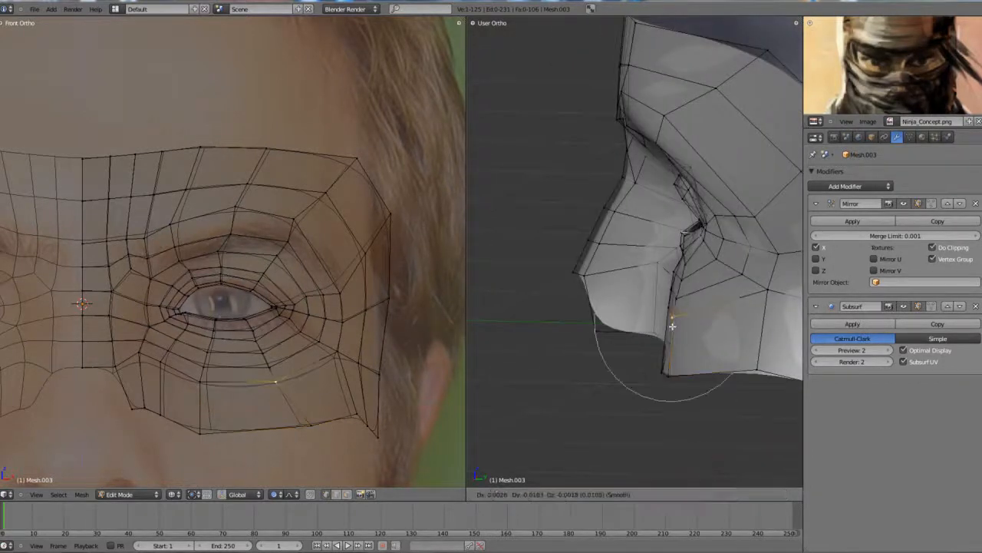
pyautogui.click(672, 324)
# Reposition the outer cheek vertex with proportional editing and check the smoothed surface.
pyautogui.moveTo(672, 324); pyautogui.dragTo(686, 285, button='middle')
pyautogui.press('Tab')
pyautogui.press('Tab')
pyautogui.press('g')
pyautogui.click(681, 299)
pyautogui.press('Tab')
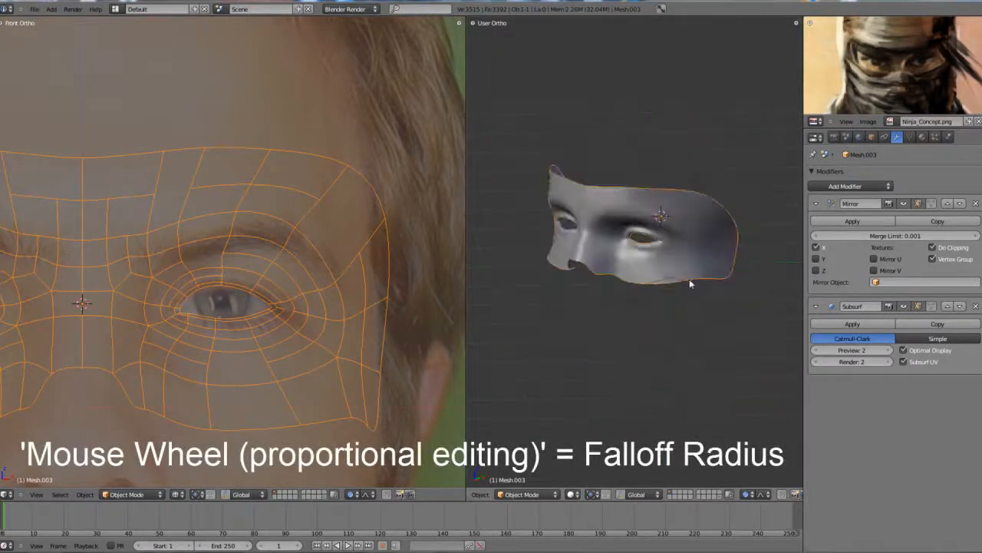
pyautogui.press('Tab')
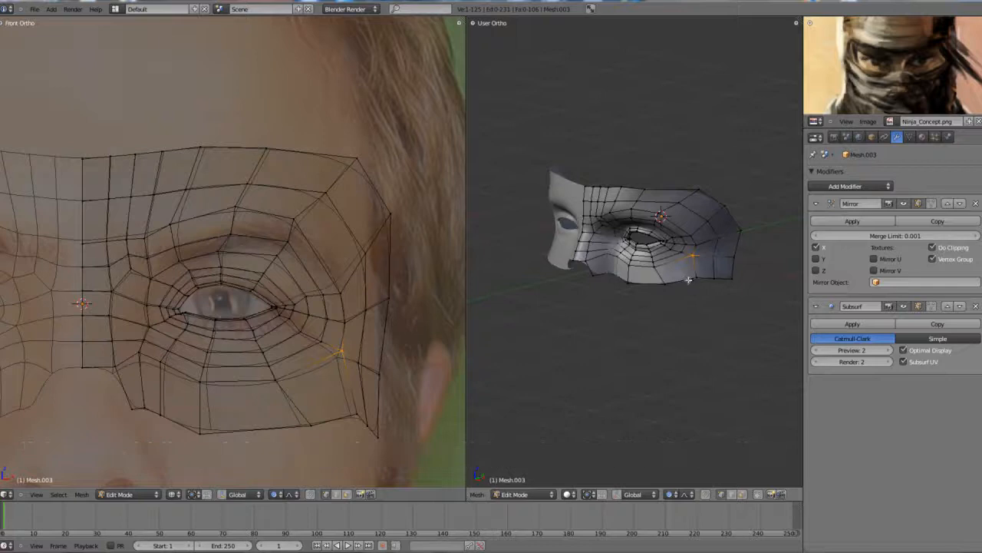
pyautogui.press('Tab')
# Maximize the 3D view and enlarge the edge loops around the eye opening slightly with proportional scaling.
pyautogui.moveTo(683, 283); pyautogui.dragTo(606, 287, button='middle')
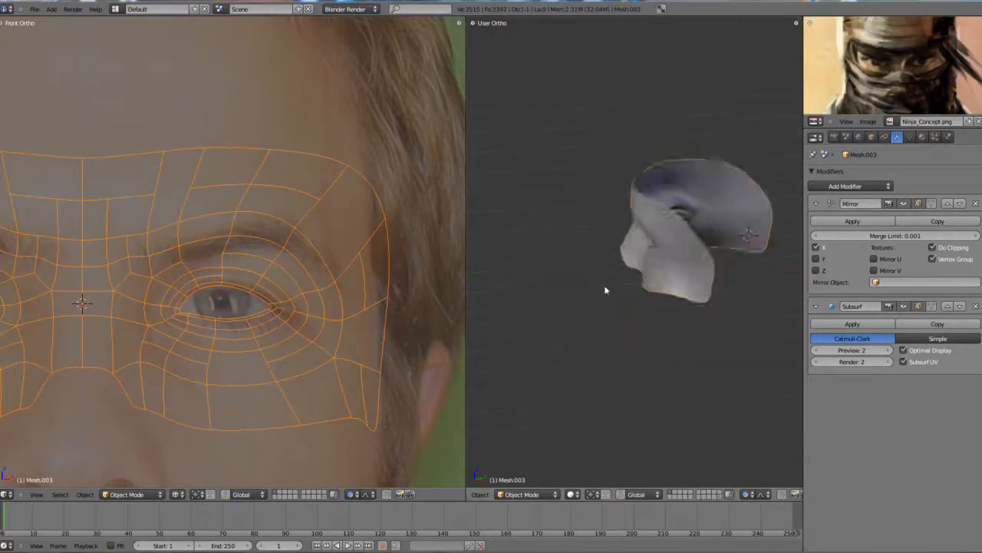
pyautogui.scroll(3, 677, 287)
pyautogui.moveTo(678, 287); pyautogui.dragTo(638, 299, button='middle')
pyautogui.scroll(3, 655, 305)
pyautogui.press('Tab')
pyautogui.keyDown('alt'); pyautogui.rightClick(675, 283); pyautogui.keyUp('alt')
pyautogui.hotkey('ctrl', 'Up')
pyautogui.scroll(-3, 664, 291)
pyautogui.press('s')
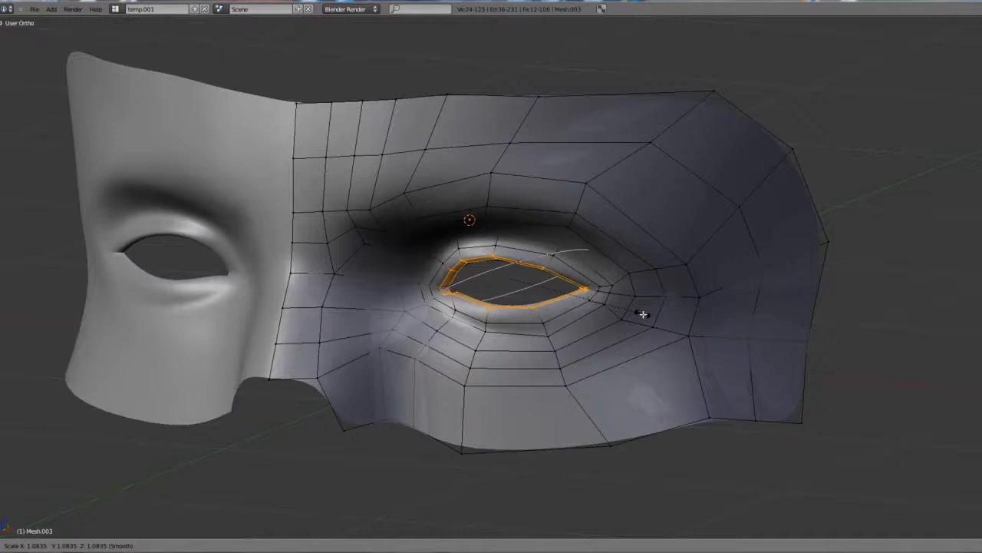
pyautogui.click(649, 317)
pyautogui.moveTo(649, 316); pyautogui.dragTo(638, 329, button='middle')
# Rotate the eye-opening loops slightly about the Z axis and scale them up by about 1.02.
pyautogui.press('r')
pyautogui.press('z')
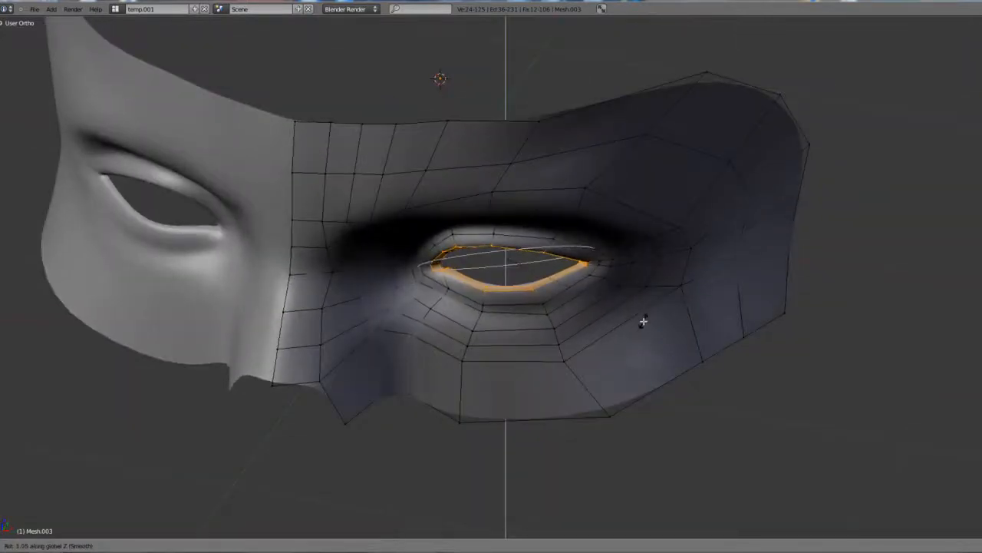
pyautogui.click(644, 322)
pyautogui.press('g')
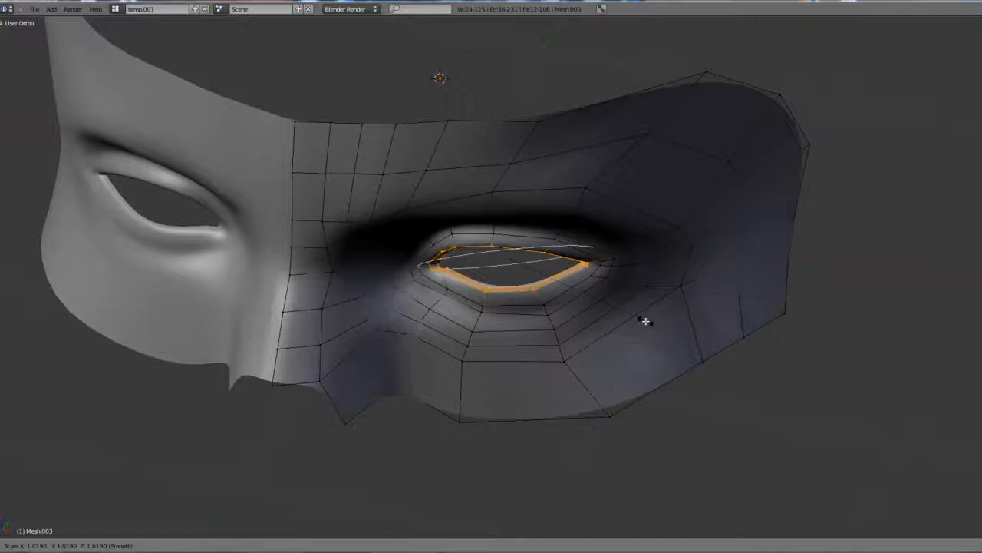
pyautogui.click(645, 321)
# Move the eye-opening loops and rotate them about Z to follow the face's curvature, checking the smoothed eyelids.
pyautogui.moveTo(643, 323); pyautogui.dragTo(514, 274, button='middle')
pyautogui.press('g')
pyautogui.click(607, 296)
pyautogui.press('Tab')
pyautogui.scroll(-6, 598, 268)
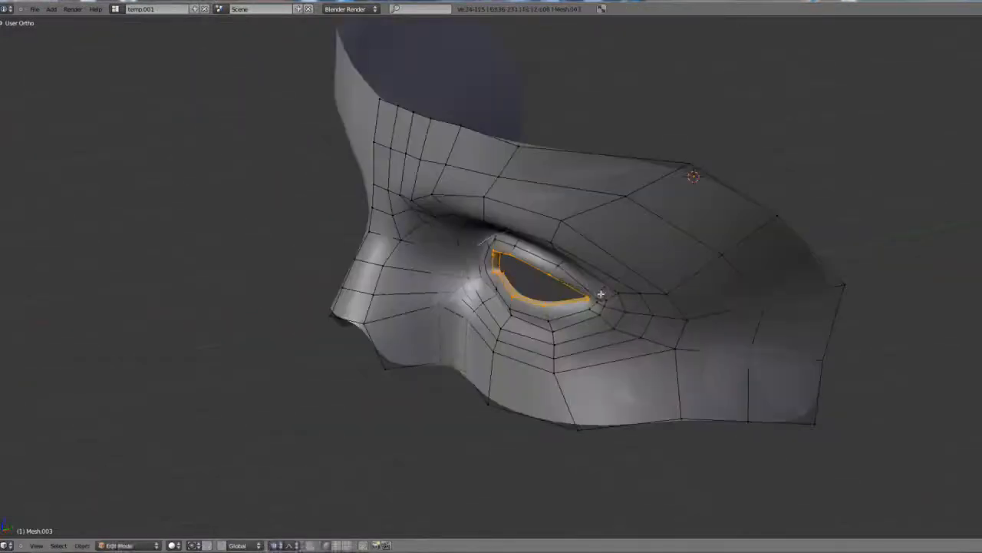
pyautogui.press('r')
pyautogui.press('z')
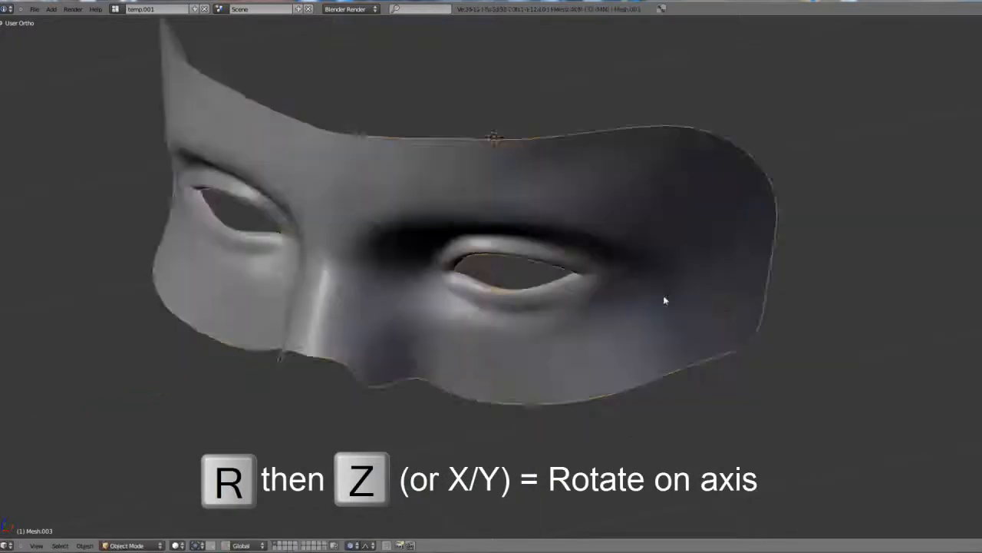
pyautogui.moveTo(663, 295); pyautogui.dragTo(558, 271, button='middle')
pyautogui.scroll(-3, 625, 253)
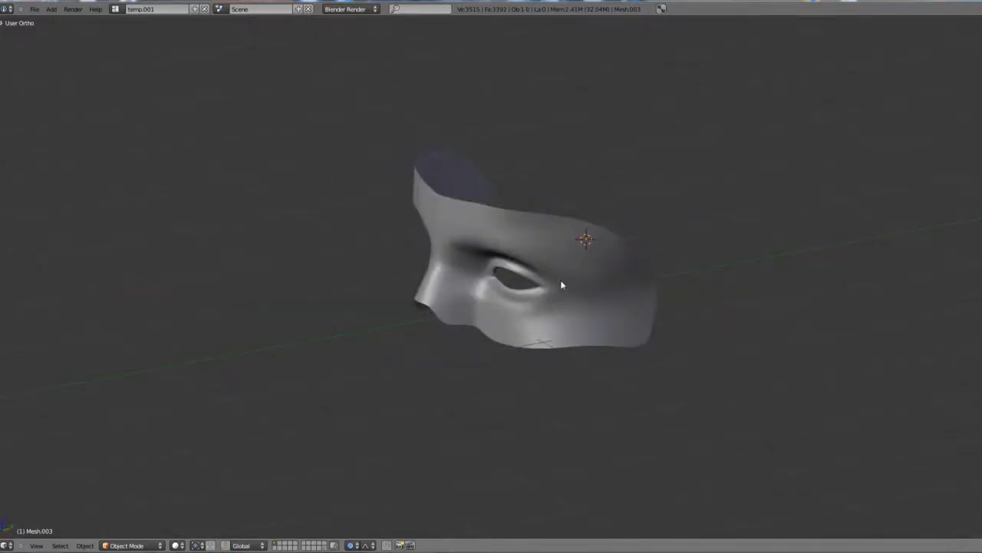
# Edge Slide the edge on the cheek beside the nose by about 0.18.
pyautogui.scroll(5, 560, 280)
pyautogui.press('Tab')
pyautogui.moveTo(474, 345)
pyautogui.mouseDown(button='middle')
pyautogui.moveTo(460, 346)
pyautogui.moveTo(481, 342)
pyautogui.mouseUp(button='middle')
pyautogui.hotkey('ctrl', 'e')
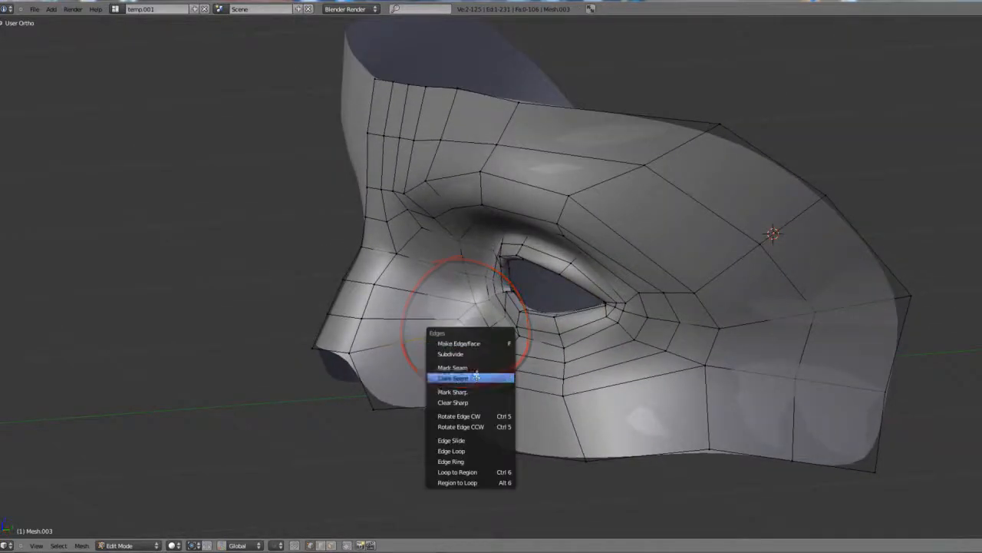
pyautogui.click(478, 439)
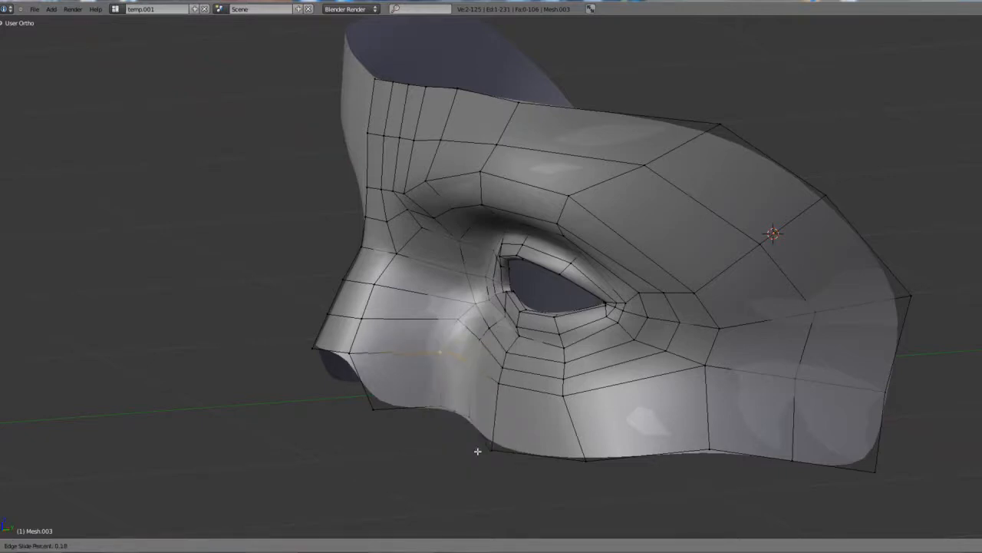
pyautogui.click(478, 450)
# Offset the selection beside the nose with Shrink/Fatten and check the smoothed mask.
pyautogui.moveTo(477, 450); pyautogui.dragTo(533, 293, button='middle')
pyautogui.hotkey('alt', 's')
pyautogui.press('Tab')
pyautogui.scroll(-2, 540, 309)
pyautogui.scroll(2, 525, 282)
pyautogui.scroll(1, 541, 295)
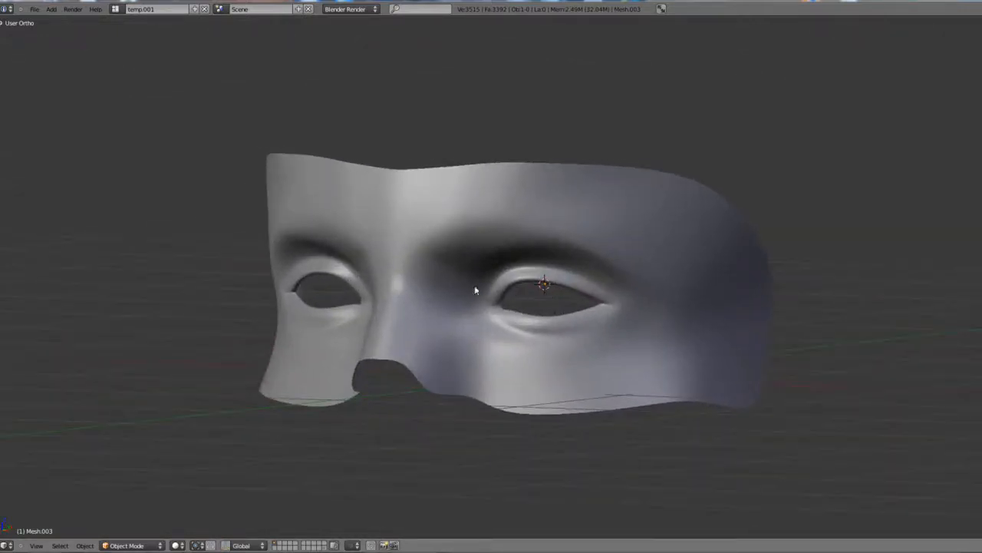
pyautogui.moveTo(412, 304)
pyautogui.mouseDown(button='middle')
pyautogui.moveTo(498, 309)
pyautogui.moveTo(427, 307)
pyautogui.mouseUp(button='middle')
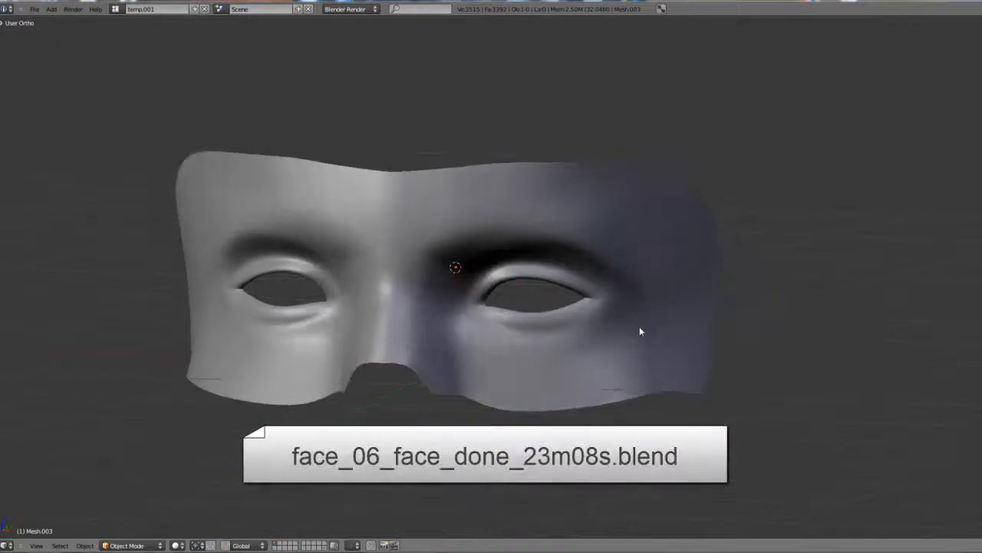
# Show the mask in front orthographic view and turn off the background images.
pyautogui.press('KP_1')
pyautogui.press('KP_5')
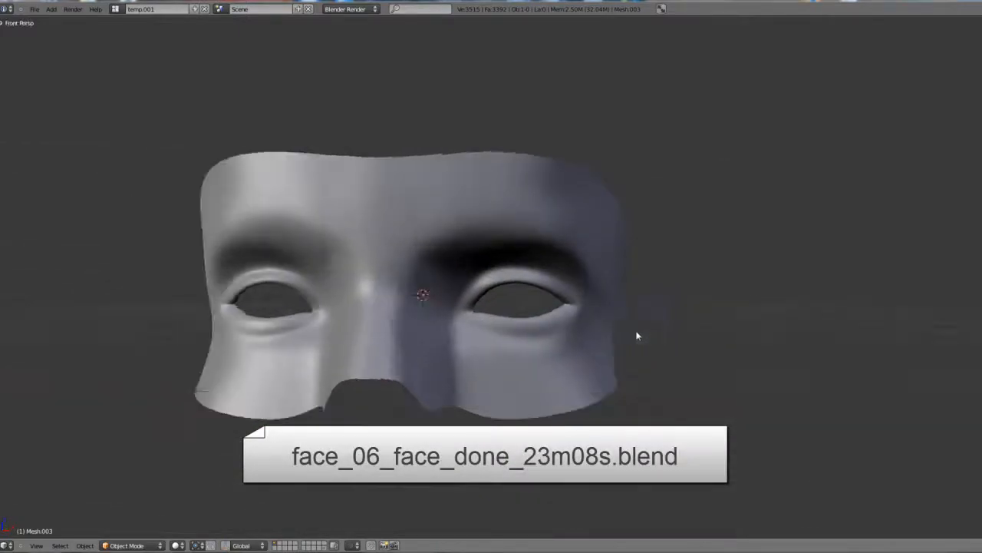
pyautogui.press('KP_5')
pyautogui.scroll(3, 541, 326)
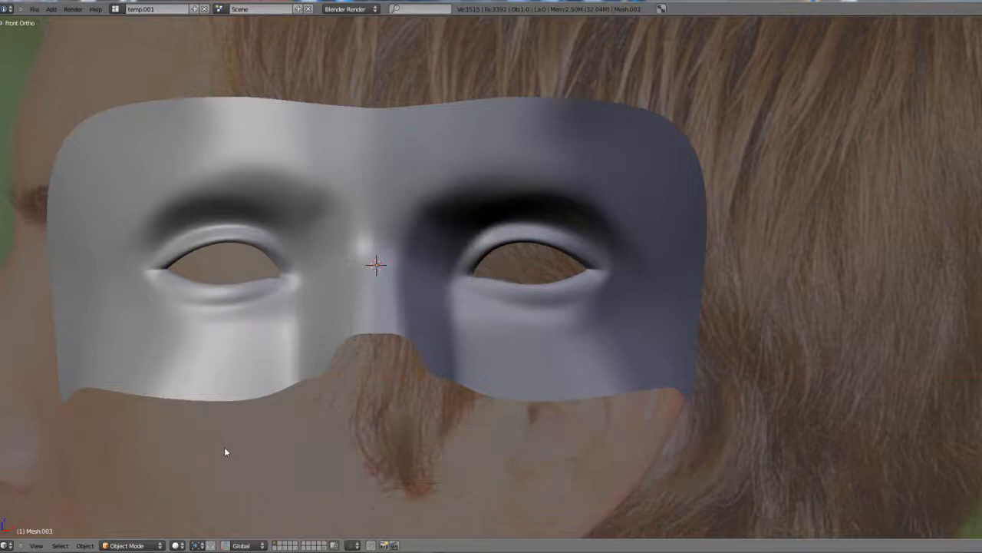
pyautogui.press('n')
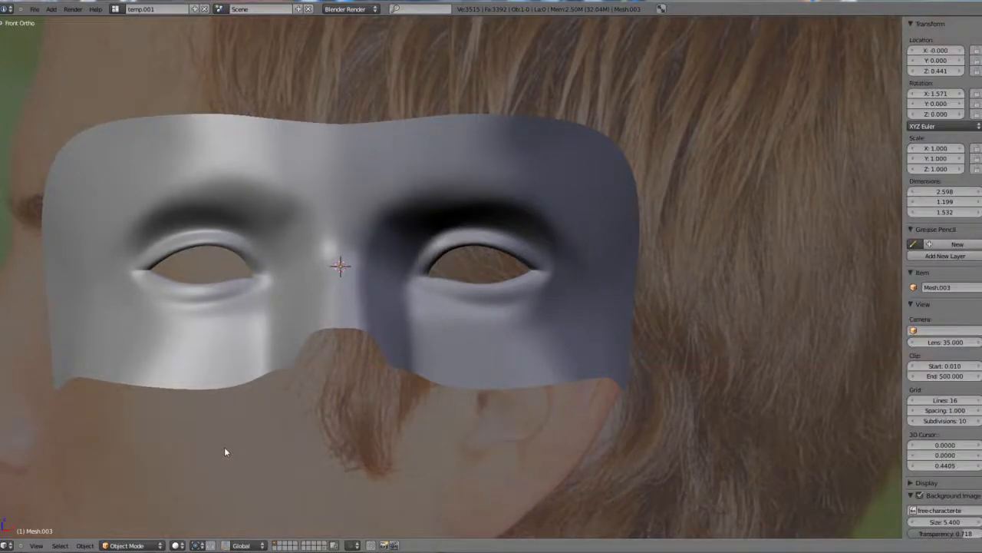
pyautogui.click(920, 496)
pyautogui.press('n')
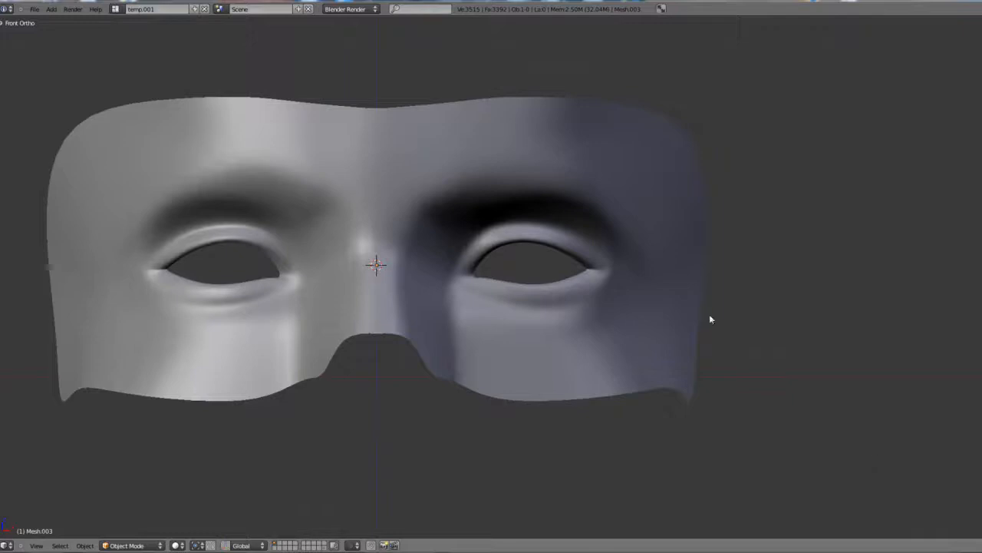
# Add a UV sphere and scale it down to eyeball size.
pyautogui.hotkey('shift', 'a')
pyautogui.moveTo(543, 262)
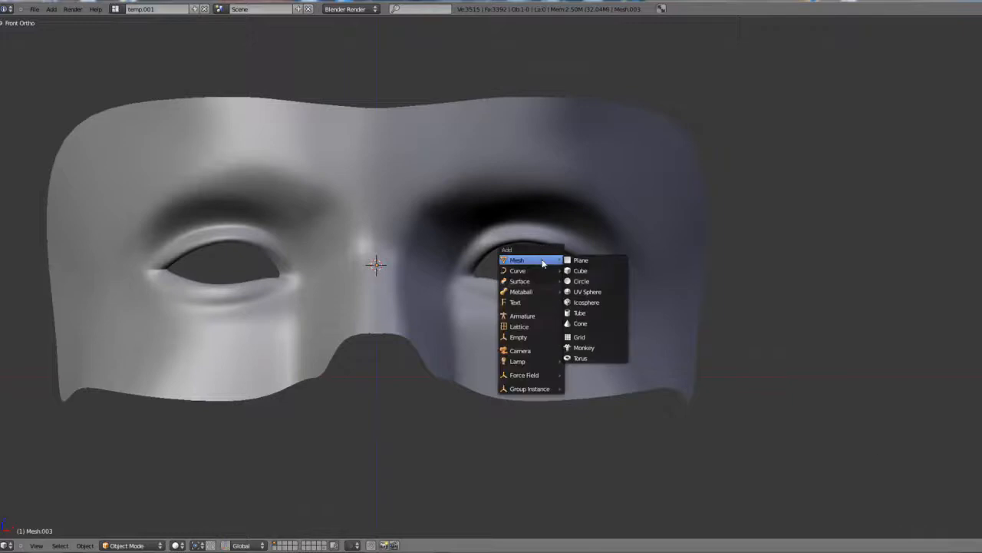
pyautogui.click(585, 292)
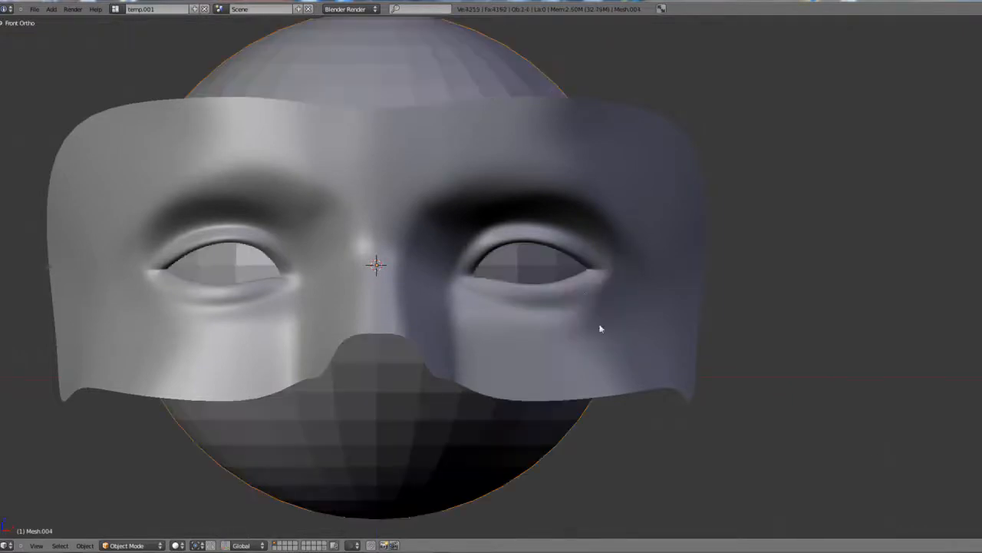
pyautogui.press('s')
pyautogui.click(449, 302)
# Move the eyeball sphere along X behind the unmirrored eye opening and along Y forward into the socket.
pyautogui.press('g')
pyautogui.press('x')
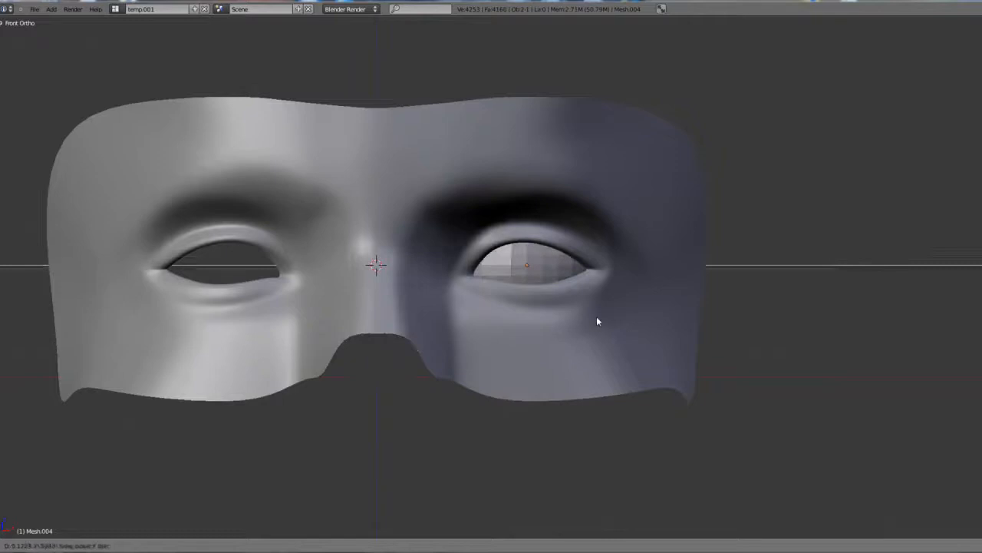
pyautogui.click(596, 316)
pyautogui.press('KP_3')
pyautogui.press('g')
pyautogui.press('y')
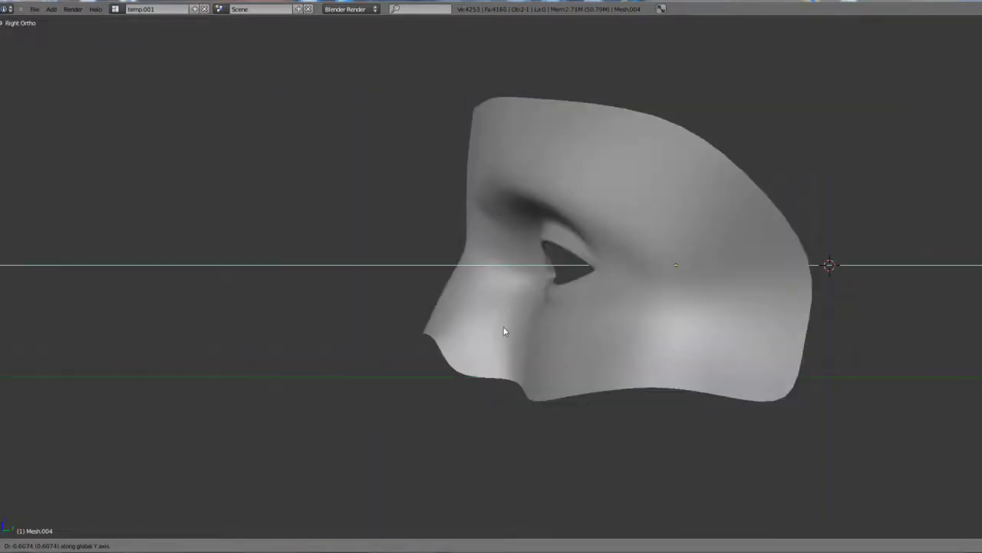
pyautogui.click(466, 334)
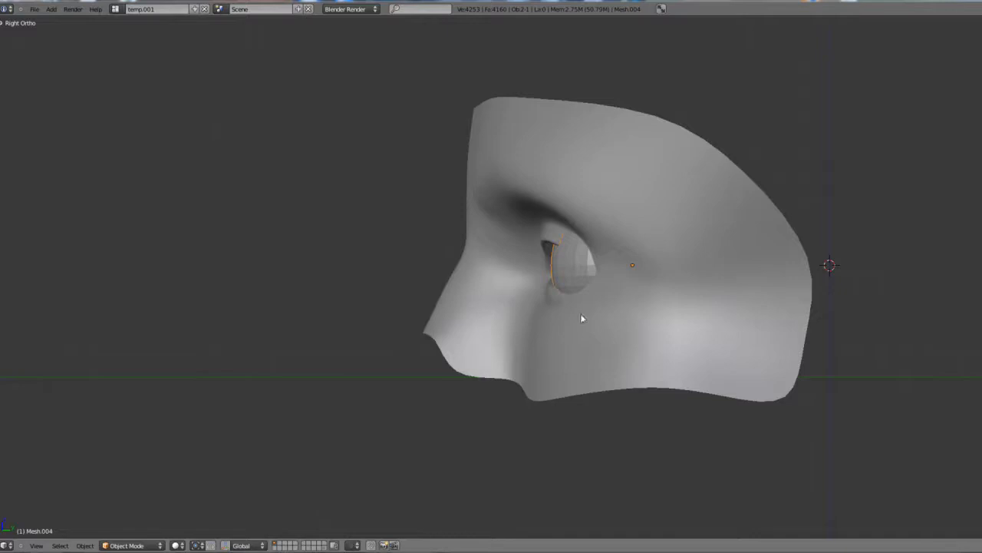
# Turn the background images back on in the side view and return to the multi-view layout.
pyautogui.press('n')
pyautogui.click(918, 497)
pyautogui.press('n')
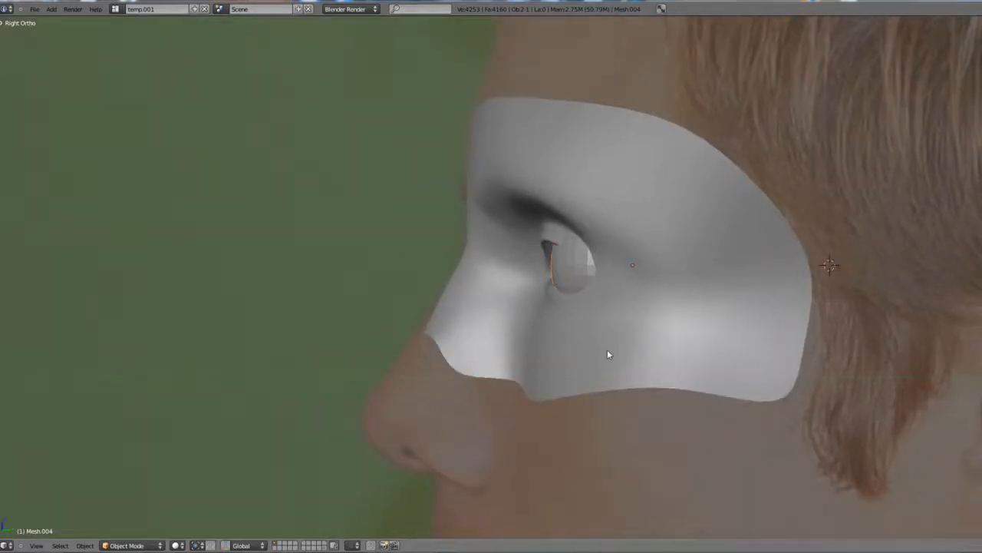
pyautogui.scroll(2, 604, 344)
pyautogui.scroll(-2, 602, 339)
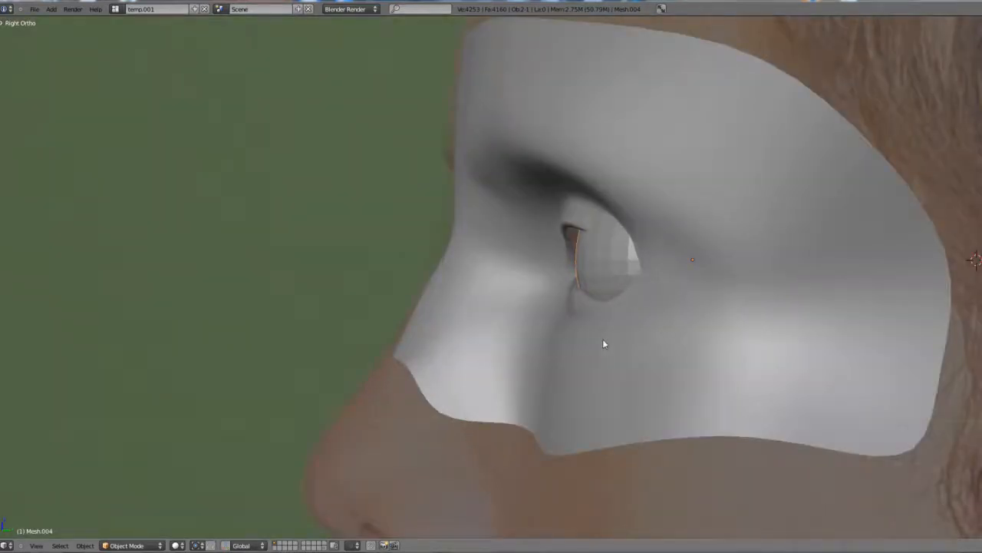
pyautogui.hotkey('ctrl', 'Up')
# Raise the eyeball sphere in the side view wireframe to line it up with the reference eye.
pyautogui.scroll(3, 590, 284)
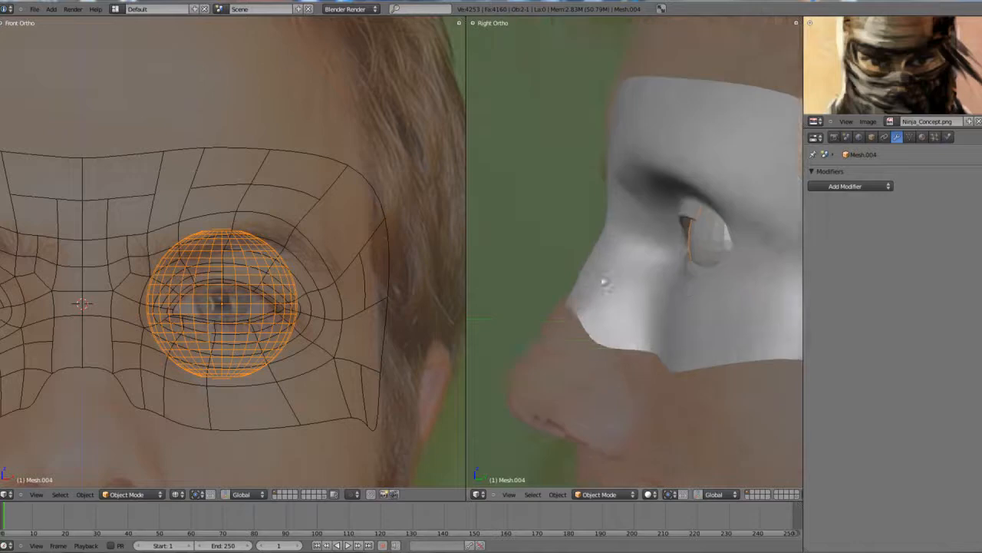
pyautogui.press('z')
pyautogui.press('g')
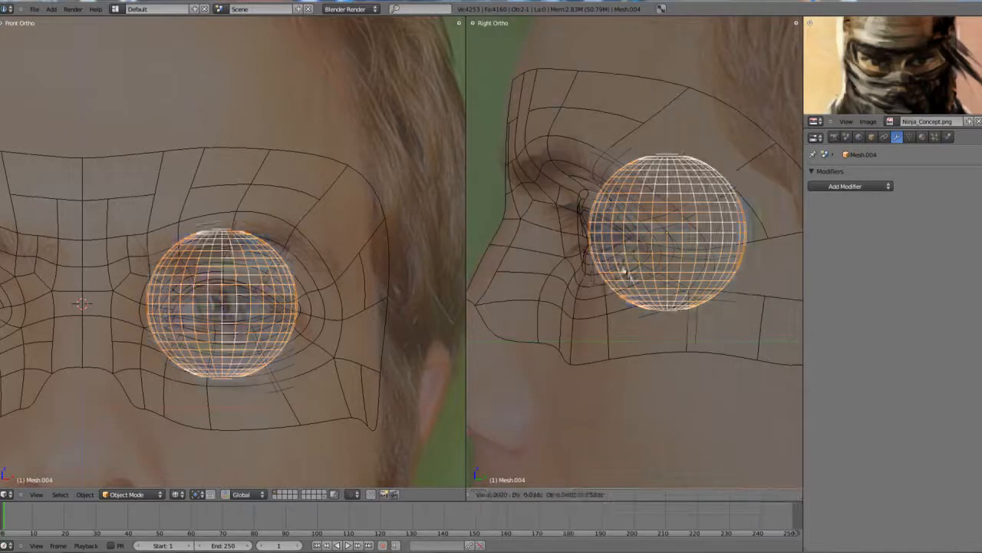
pyautogui.click(624, 267)
pyautogui.press('z')
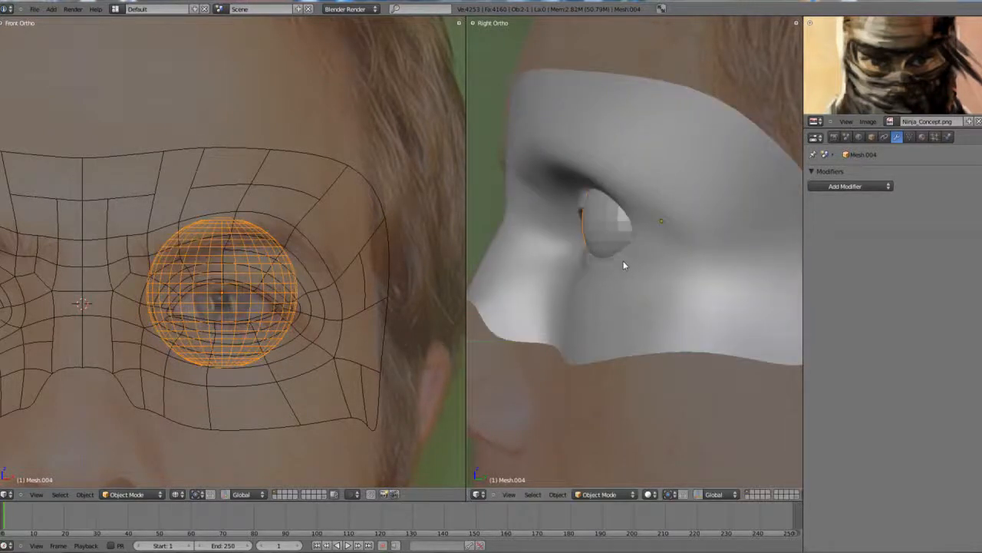
# Move the eyeball sphere about 0.02 up and 0.01 back in the side view, using wireframe to match the reference.
pyautogui.press('z')
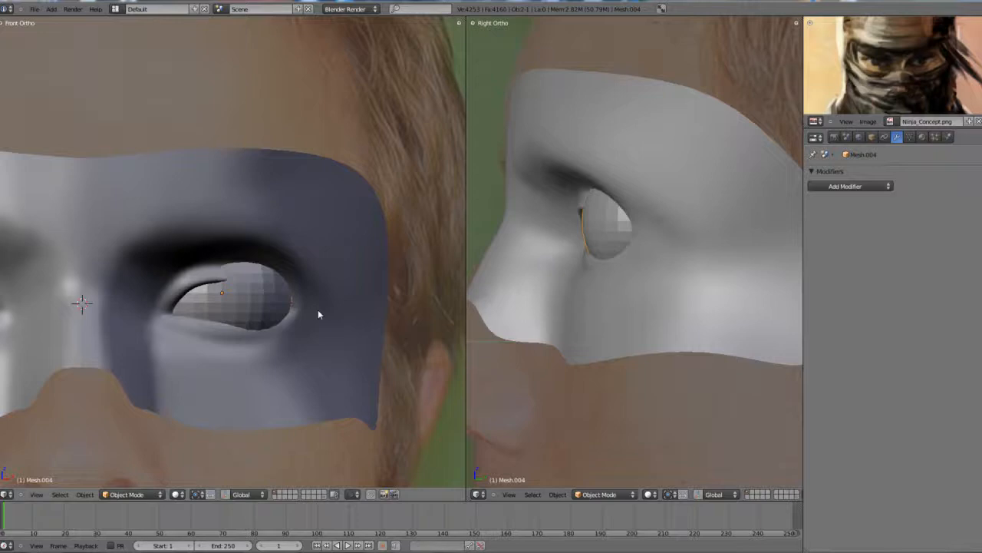
pyautogui.press('z')
pyautogui.press('z')
pyautogui.scroll(2, 612, 271)
pyautogui.press('2')
pyautogui.press('1')
pyautogui.press('2')
pyautogui.press('1')
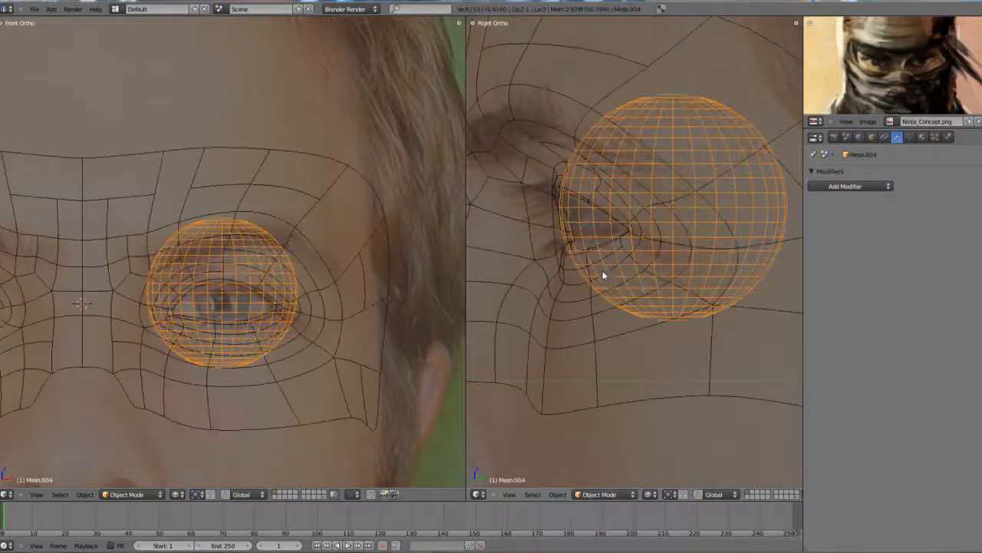
pyautogui.press('g')
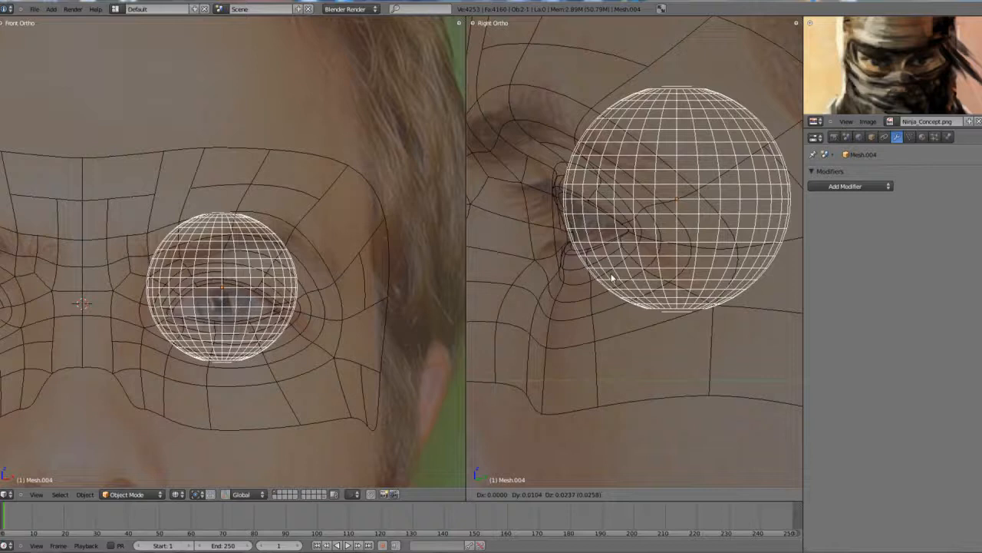
pyautogui.click(612, 277)
pyautogui.press('g')
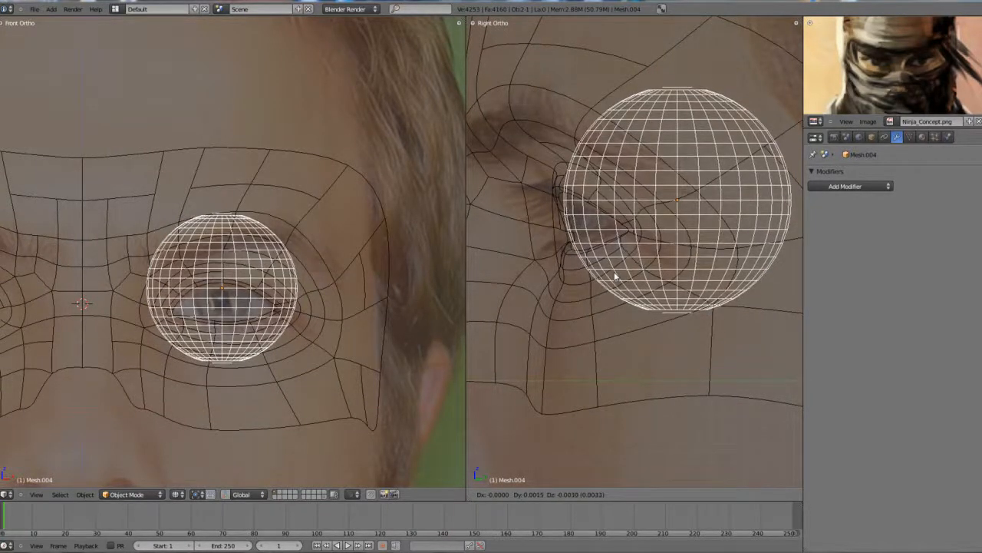
pyautogui.click(615, 278)
# Show both views in solid shading and slide the eyeball along X toward the nose until it sits behind the eyelids.
pyautogui.press('z')
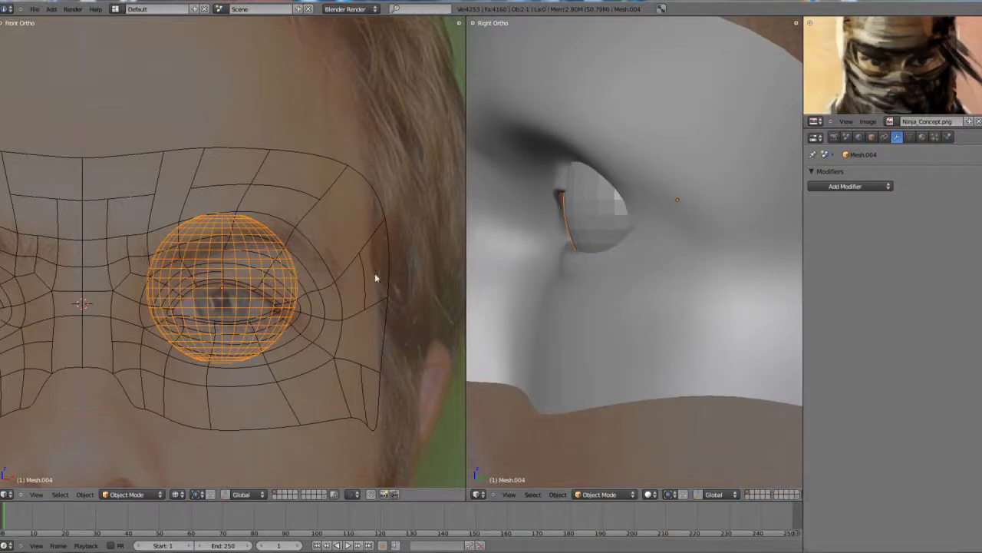
pyautogui.press('z')
pyautogui.moveTo(581, 266); pyautogui.dragTo(680, 280, button='middle')
pyautogui.press('g')
pyautogui.press('x')
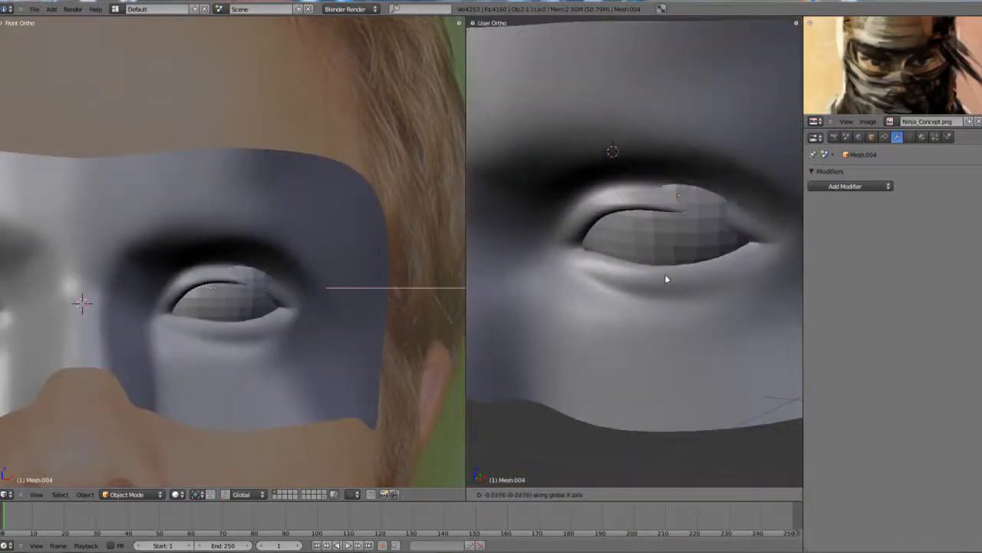
pyautogui.click(661, 274)
pyautogui.moveTo(661, 274)
pyautogui.mouseDown(button='middle')
pyautogui.moveTo(588, 289)
pyautogui.moveTo(575, 320)
pyautogui.moveTo(638, 330)
pyautogui.moveTo(666, 277)
pyautogui.mouseUp(button='middle')
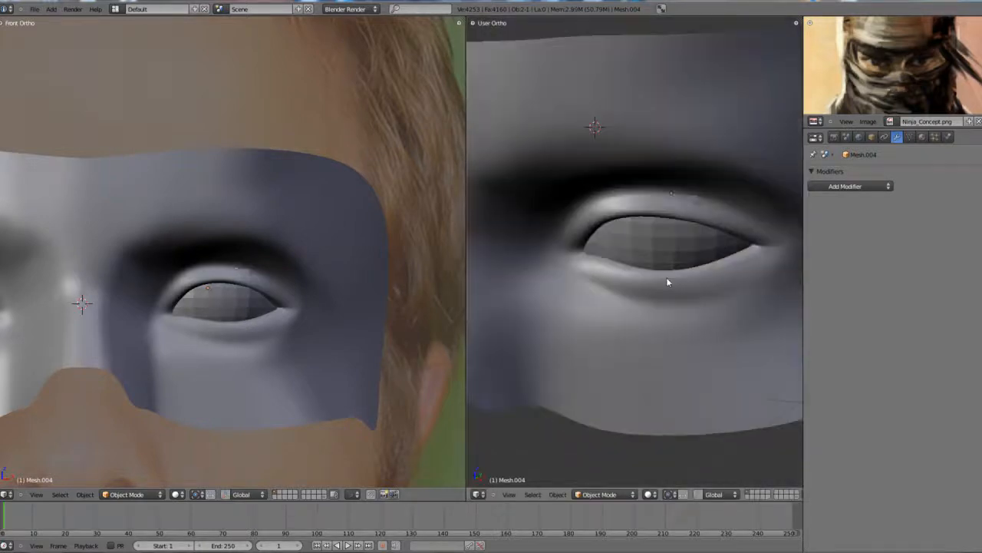
# Select the mask mesh and open it in Edit Mode with solid shading, close on the eye.
pyautogui.press('z')
pyautogui.rightClick(676, 229)
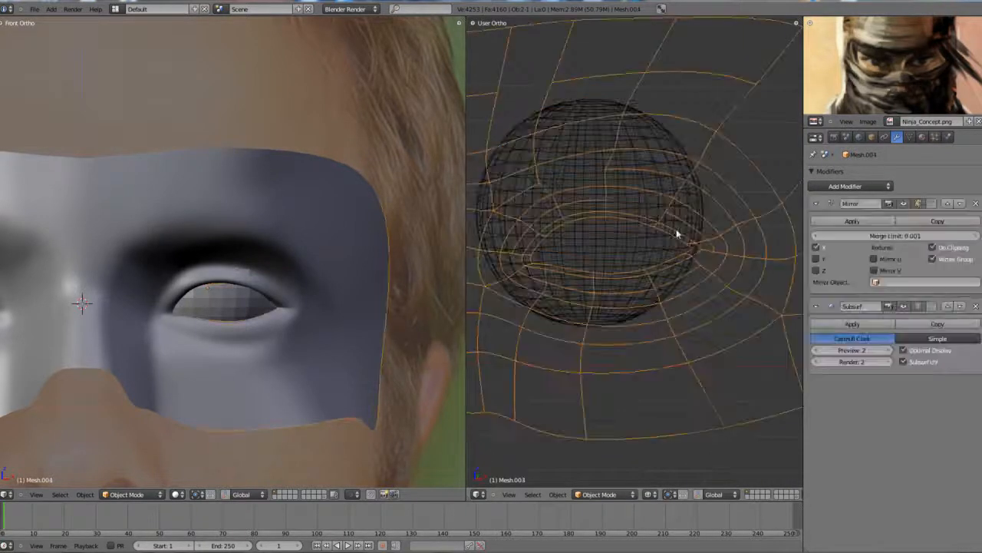
pyautogui.press('Tab')
pyautogui.press('z')
pyautogui.scroll(3, 670, 202)
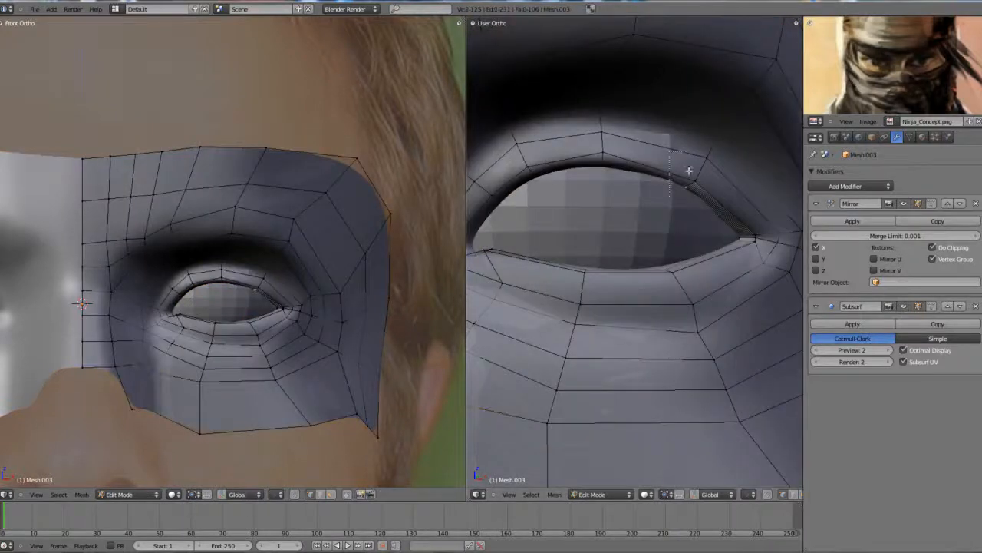
# Select the upper-eyelid vertices toward the outer corner and nudge them with proportional editing enabled.
pyautogui.moveTo(723, 210); pyautogui.dragTo(723, 210)
pyautogui.moveTo(709, 197); pyautogui.dragTo(691, 195, button='middle')
pyautogui.press('o')
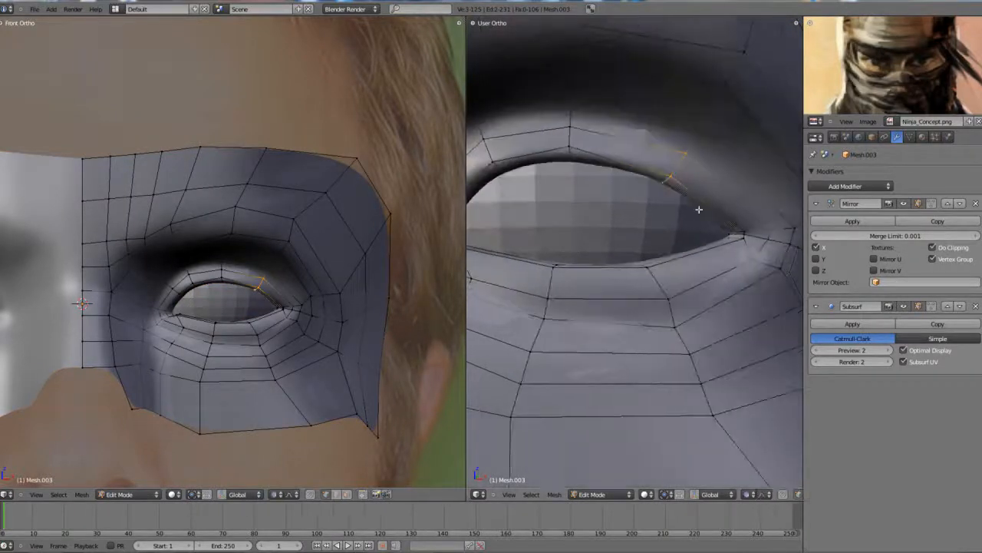
pyautogui.press('g')
pyautogui.click(698, 204)
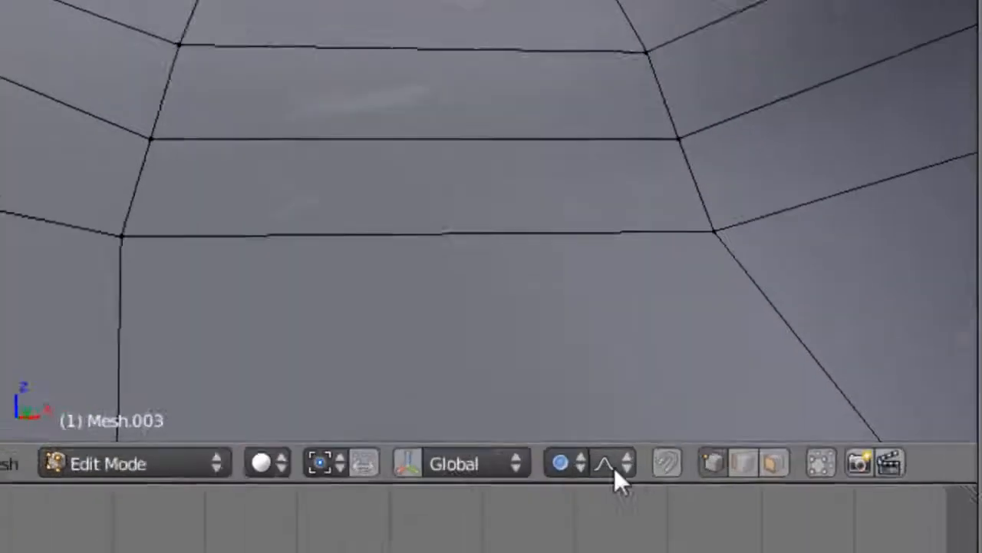
# Set proportional editing to Connected and maximize the 3D view of the eye.
pyautogui.click(763, 495)
pyautogui.click(556, 462)
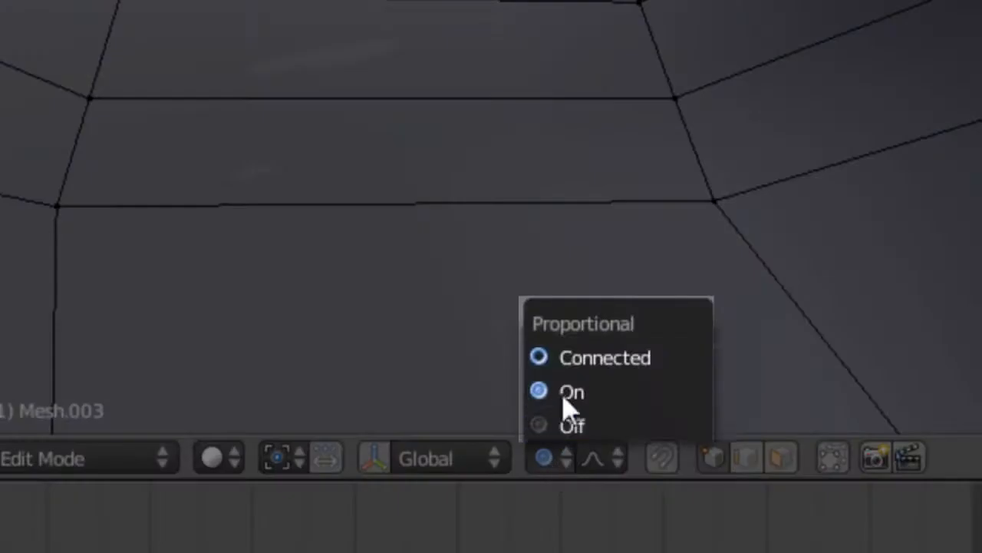
pyautogui.click(572, 374)
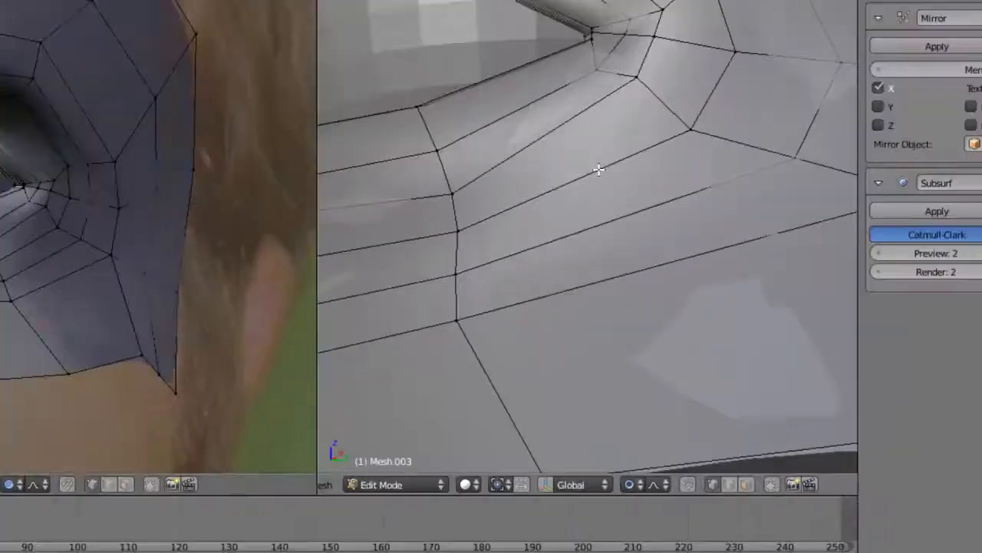
pyautogui.hotkey('ctrl', 'Up')
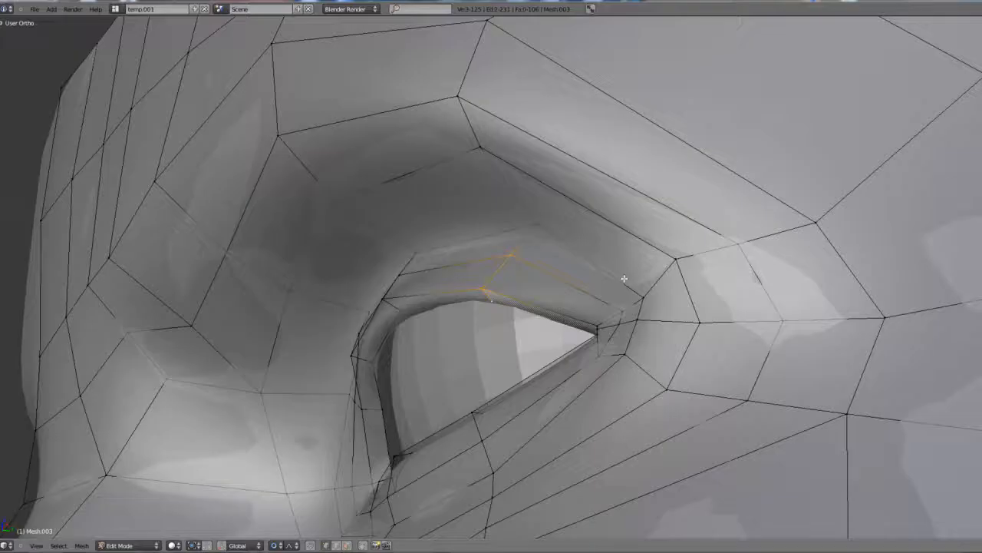
# Move the upper-eyelid vertices freely and along Y so the lid wraps around the eyeball.
pyautogui.scroll(3, 622, 277)
pyautogui.press('g')
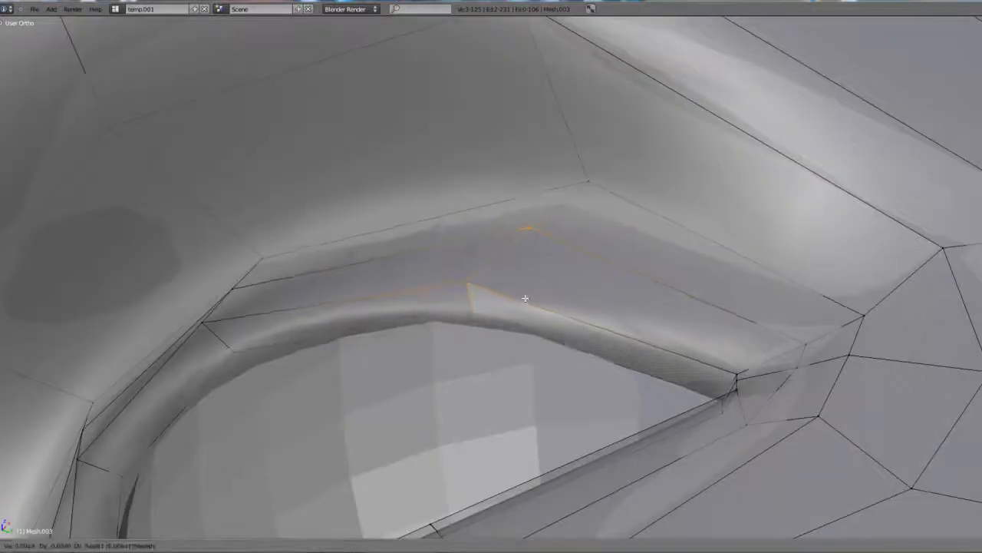
pyautogui.click(533, 280)
pyautogui.moveTo(535, 278); pyautogui.dragTo(391, 251, button='middle')
pyautogui.press('g')
pyautogui.press('y')
pyautogui.click(493, 317)
pyautogui.press('g')
pyautogui.press('y')
pyautogui.click(490, 321)
# Select the upper-eyelid vertices near the inner corner and shift them along Y and X around the eyeball.
pyautogui.rightClick(386, 254)
pyautogui.press('g')
pyautogui.press('y')
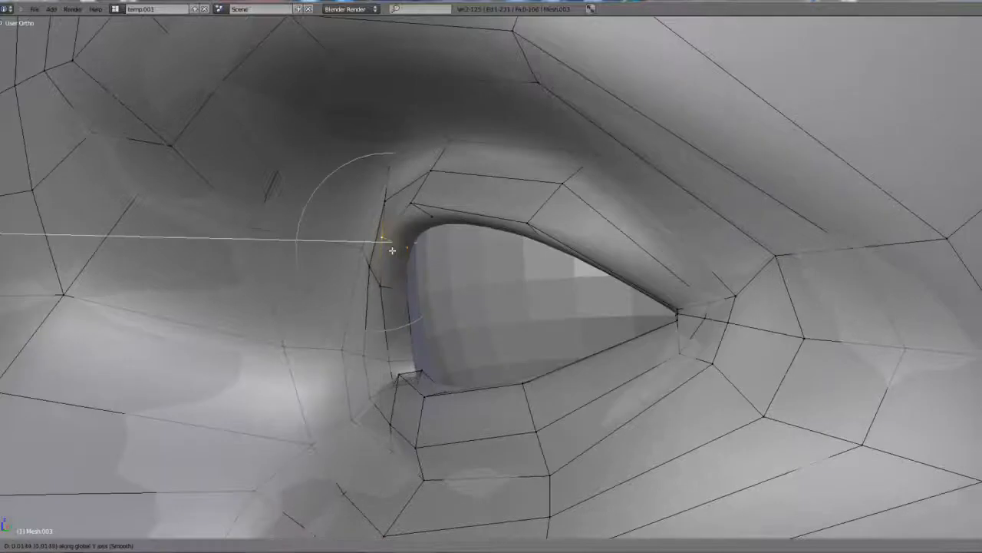
pyautogui.click(366, 215)
pyautogui.moveTo(375, 200); pyautogui.dragTo(388, 222, button='middle')
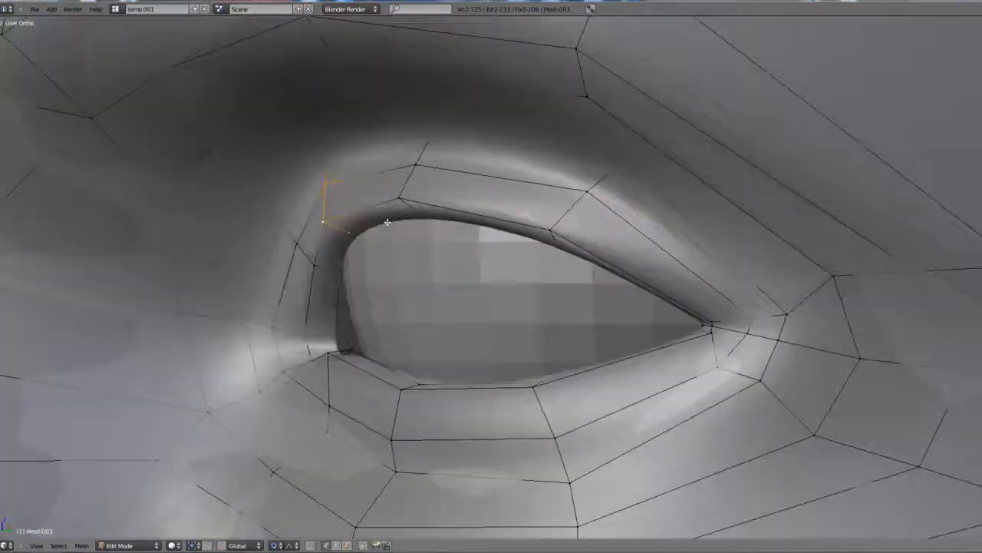
pyautogui.moveTo(284, 427); pyautogui.dragTo(331, 362, button='middle')
pyautogui.press('g')
pyautogui.press('x')
pyautogui.click(322, 355)
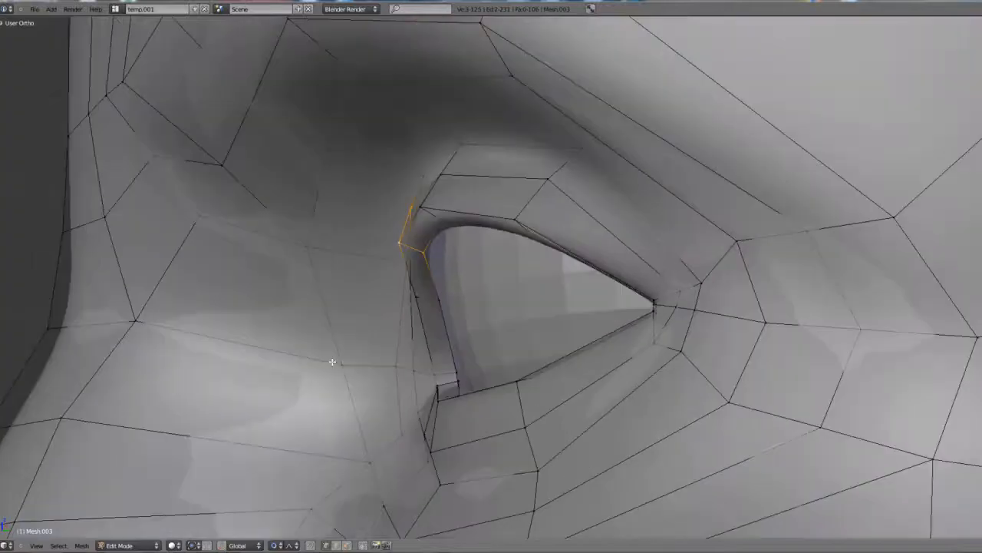
# Refine the depth of the inner upper-eyelid vertices with two moves along Y.
pyautogui.press('g')
pyautogui.press('y')
pyautogui.moveTo(384, 321); pyautogui.dragTo(448, 249, button='middle')
pyautogui.click(419, 317)
pyautogui.press('g')
pyautogui.press('y')
pyautogui.click(460, 249)
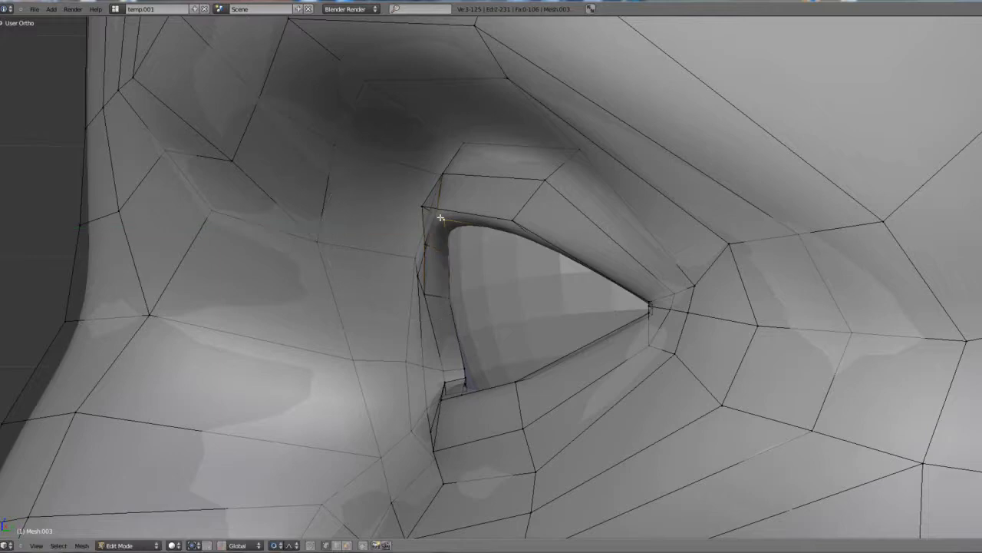
# Adjust the upper-lid vertices above the inner corner along Y and check the smoothed lid in Object Mode.
pyautogui.press('g')
pyautogui.press('y')
pyautogui.click(438, 218)
pyautogui.moveTo(410, 220); pyautogui.dragTo(424, 248, button='middle')
pyautogui.press('g')
pyautogui.press('y')
pyautogui.click(416, 246)
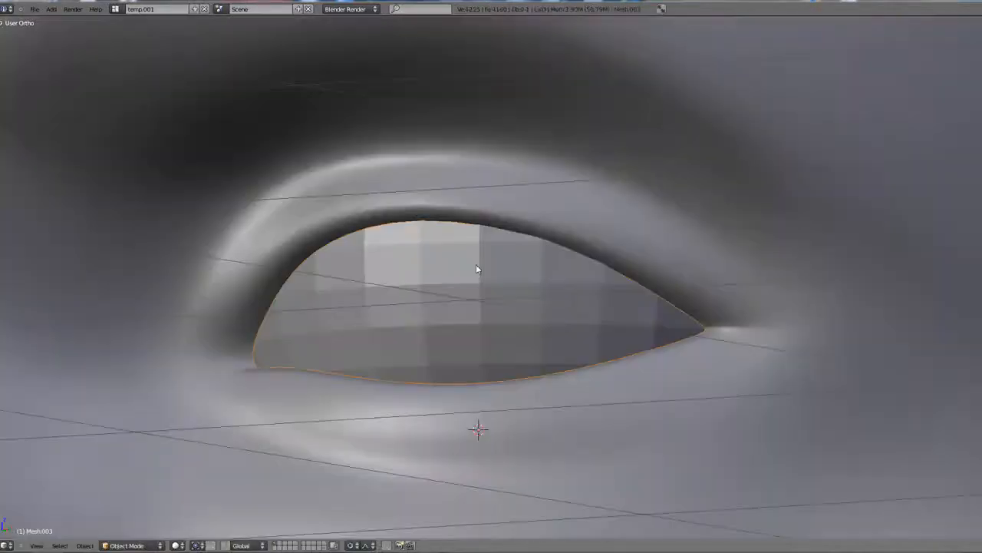
pyautogui.scroll(-4, 537, 319)
pyautogui.press('Tab')
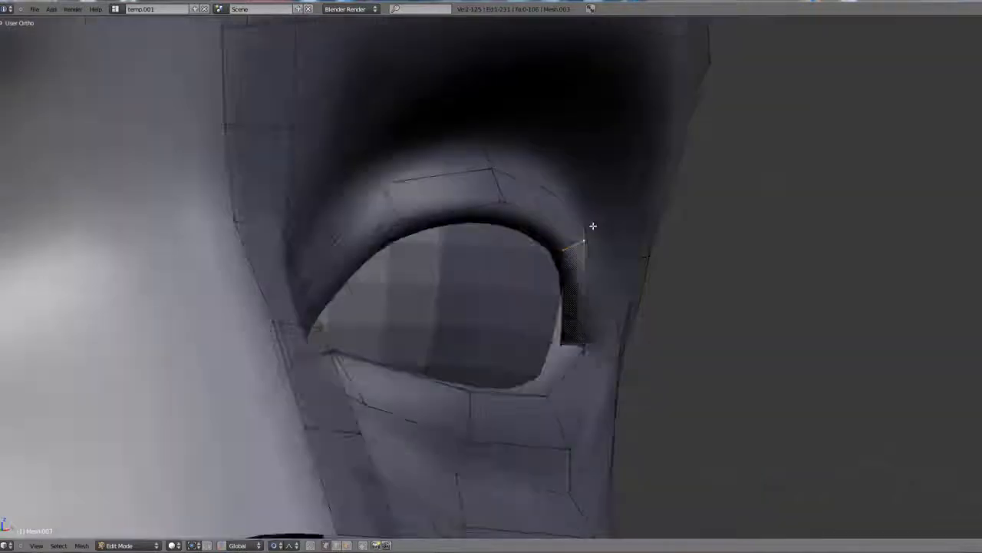
# Move the upper-eyelid vertices near the outer corner along Y, viewing the eye from the nose side.
pyautogui.moveTo(587, 221); pyautogui.dragTo(592, 252, button='middle')
pyautogui.press('g')
pyautogui.press('y')
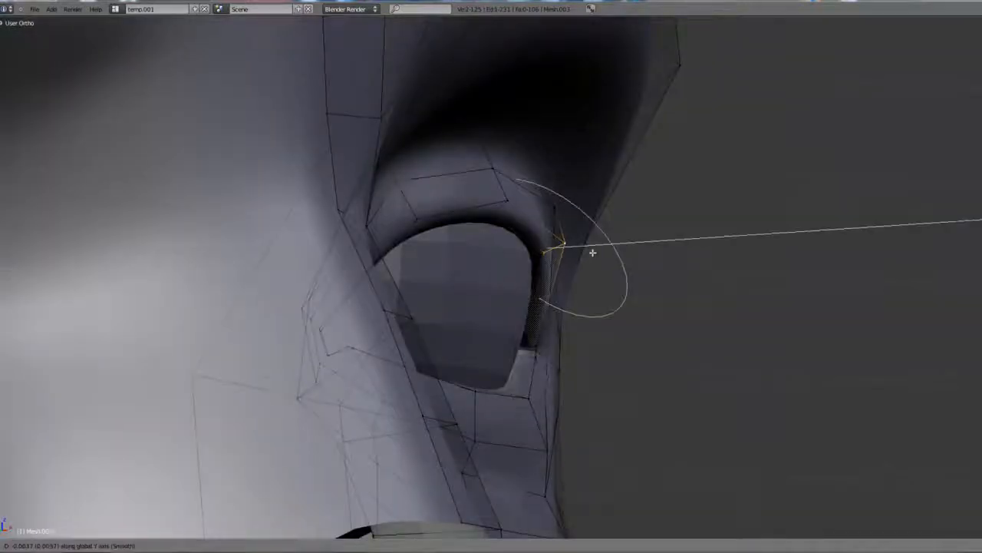
pyautogui.click(593, 253)
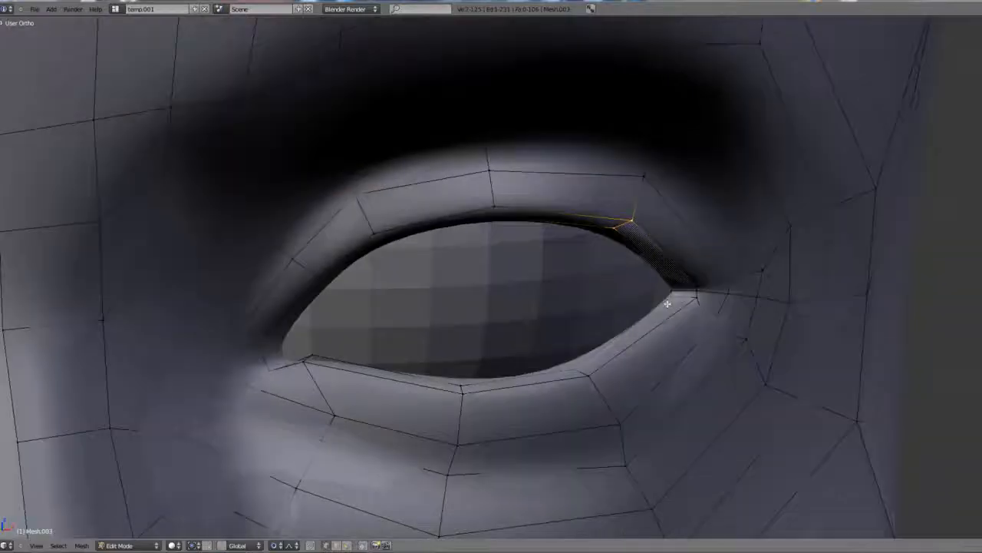
# Move the vertices in the middle of the lower eyelid along Y to fit the eyeball.
pyautogui.moveTo(666, 304); pyautogui.dragTo(609, 386, button='middle')
pyautogui.scroll(3, 614, 384)
pyautogui.press('g')
pyautogui.press('y')
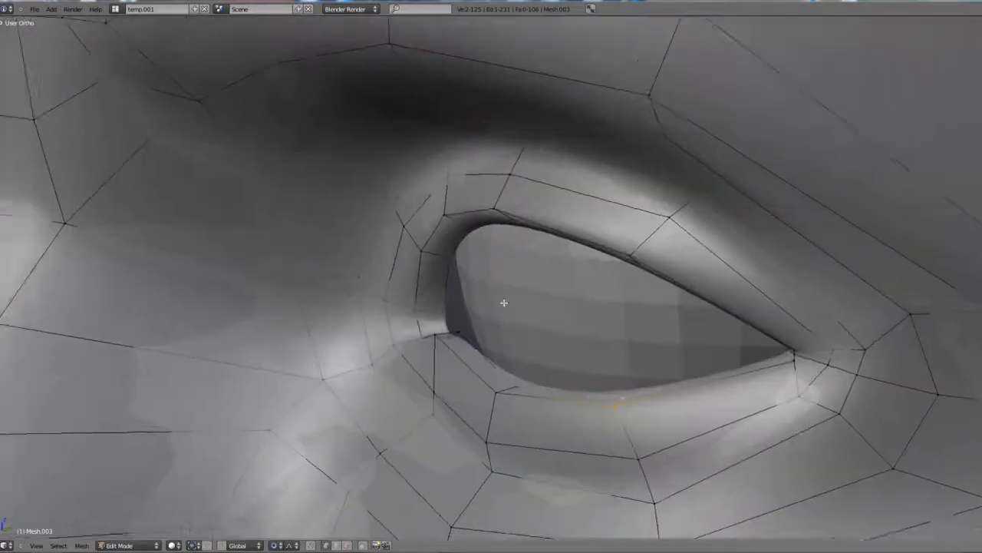
pyautogui.scroll(2, 504, 302)
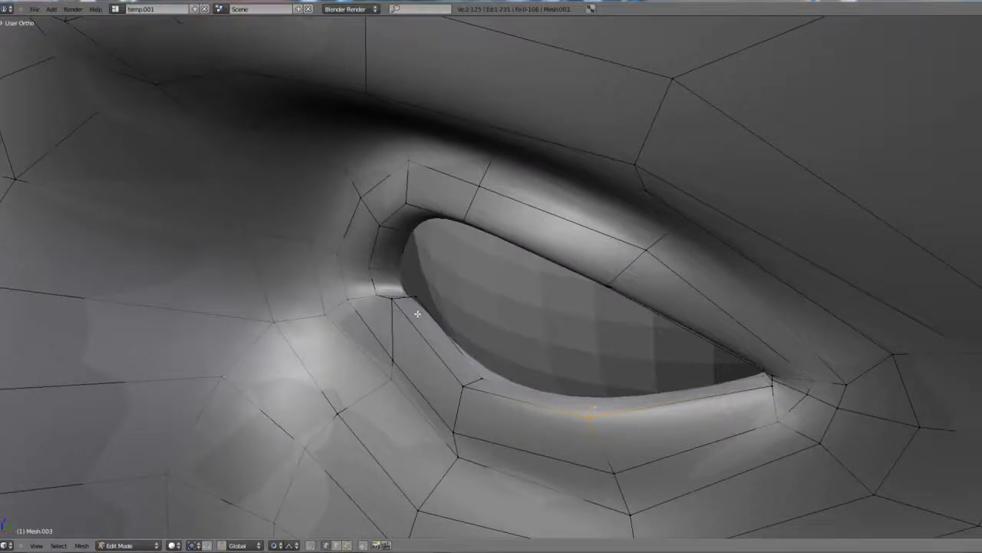
# Move the lower-lid vertices near the inner corner along Y and reposition a neighbouring eyelid vertex.
pyautogui.press('g')
pyautogui.press('y')
pyautogui.scroll(-2, 435, 303)
pyautogui.click(434, 303)
pyautogui.moveTo(435, 303); pyautogui.dragTo(435, 272, button='middle')
pyautogui.rightClick(441, 264)
pyautogui.press('g')
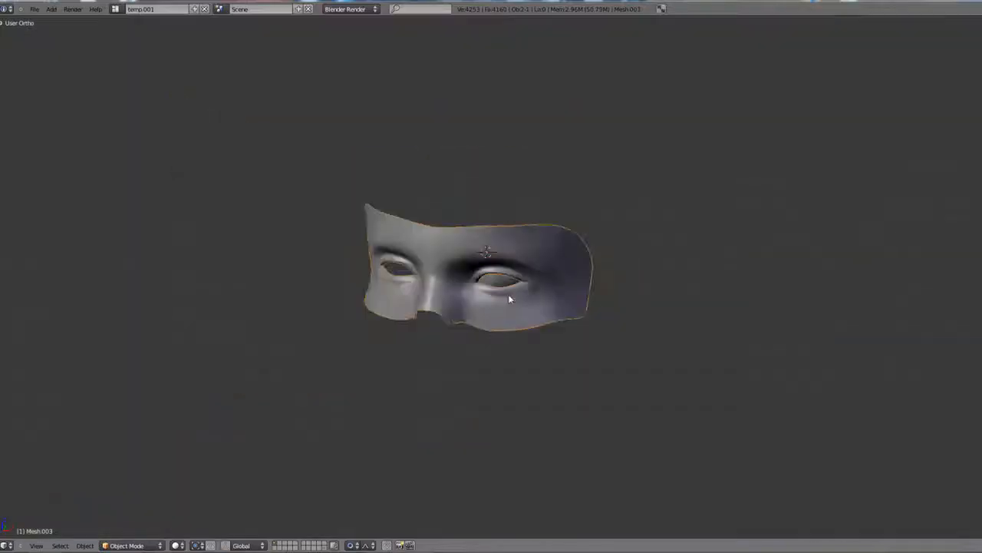
# Examine how the eyeball fits the smoothed eyelids from both sides in Object Mode.
pyautogui.scroll(3, 506, 291)
pyautogui.scroll(2, 497, 295)
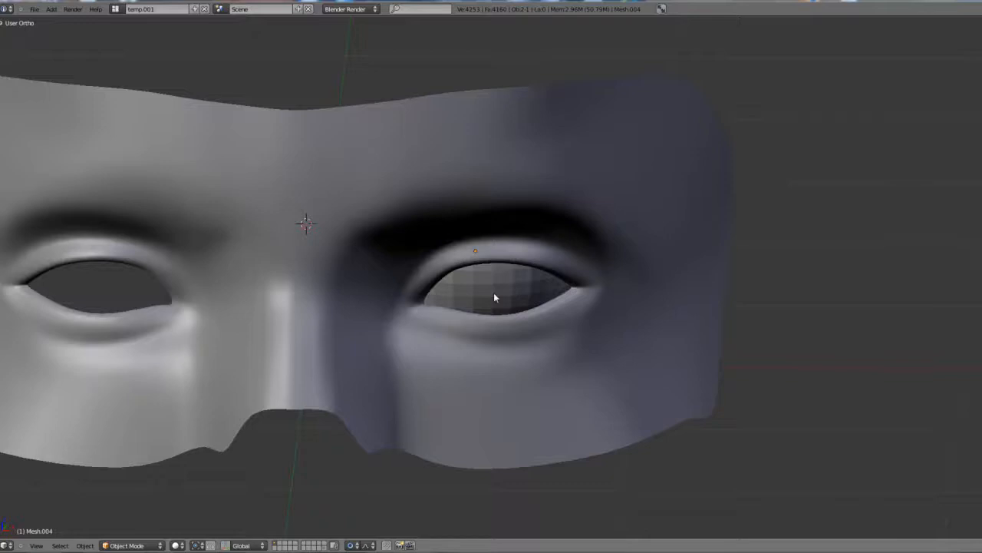
pyautogui.rightClick(451, 340)
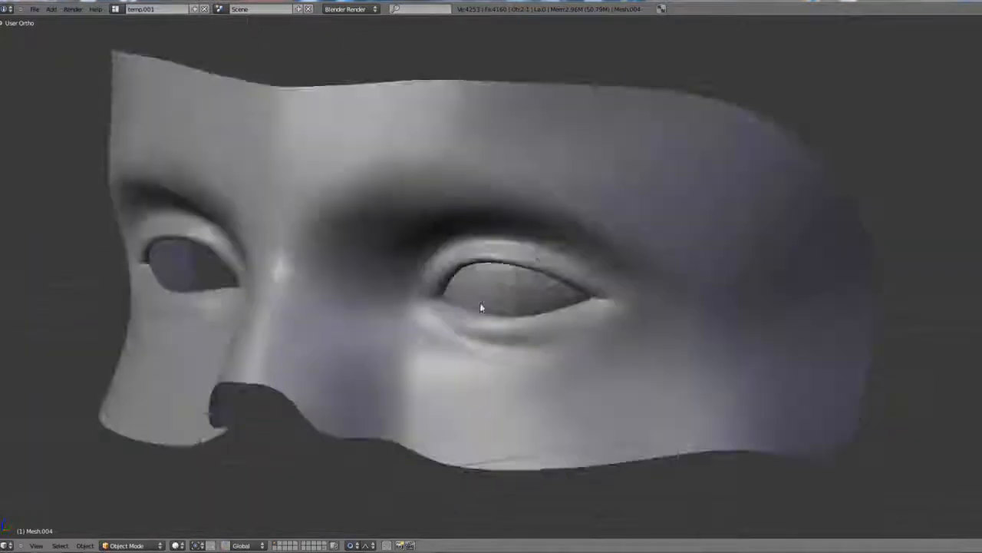
pyautogui.moveTo(481, 308); pyautogui.dragTo(572, 313, button='middle')
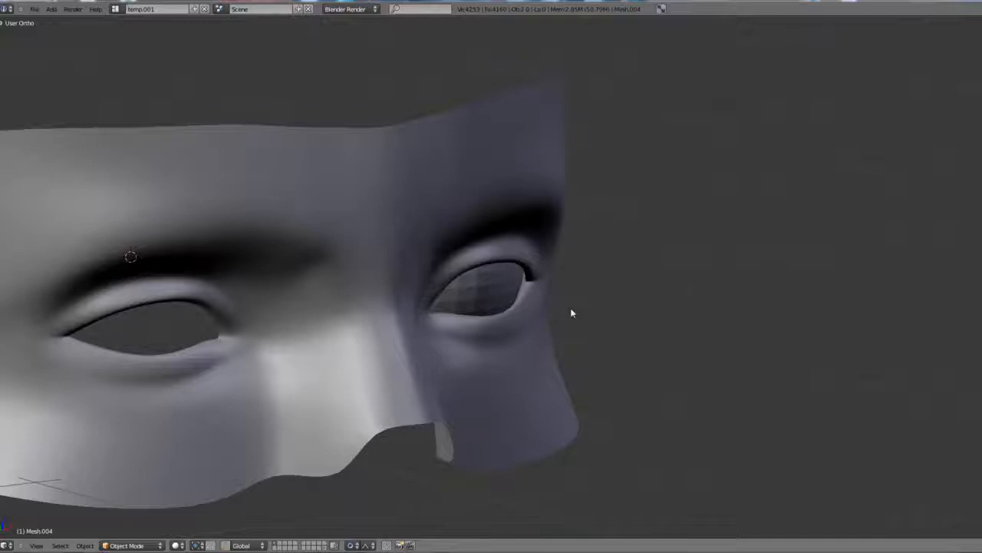
# Isolate the eyeball sphere in Local View.
pyautogui.scroll(-5, 571, 312)
pyautogui.moveTo(499, 307); pyautogui.dragTo(467, 304, button='middle')
pyautogui.scroll(4, 487, 322)
pyautogui.press('KP_Divide')
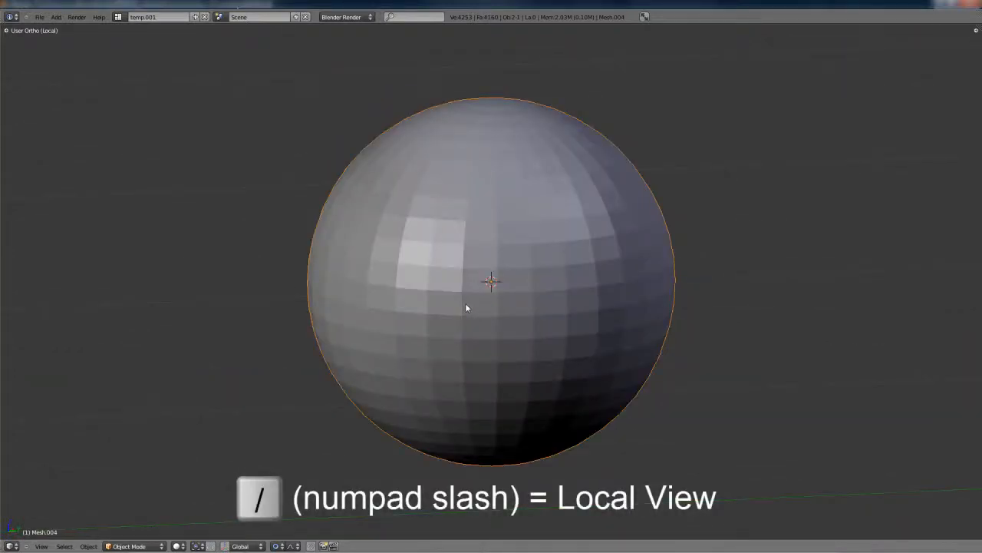
# Apply smooth shading to the isolated eyeball sphere.
pyautogui.press('t')
pyautogui.click(36, 165)
pyautogui.press('t')
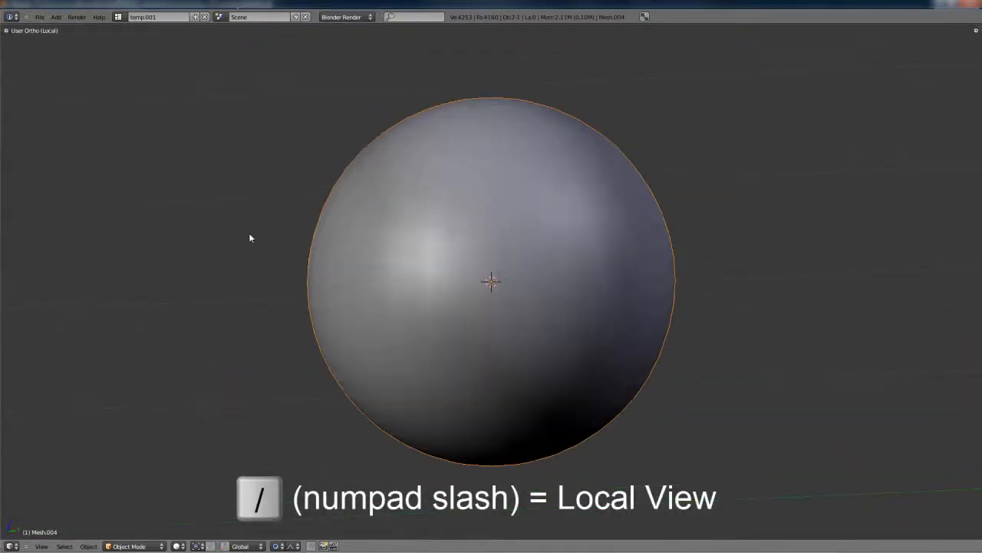
# Rotate the eyeball sphere in the right side view so one pole faces forward toward the eyelids.
pyautogui.press('KP_3')
pyautogui.press('z')
pyautogui.scroll(-3, 349, 273)
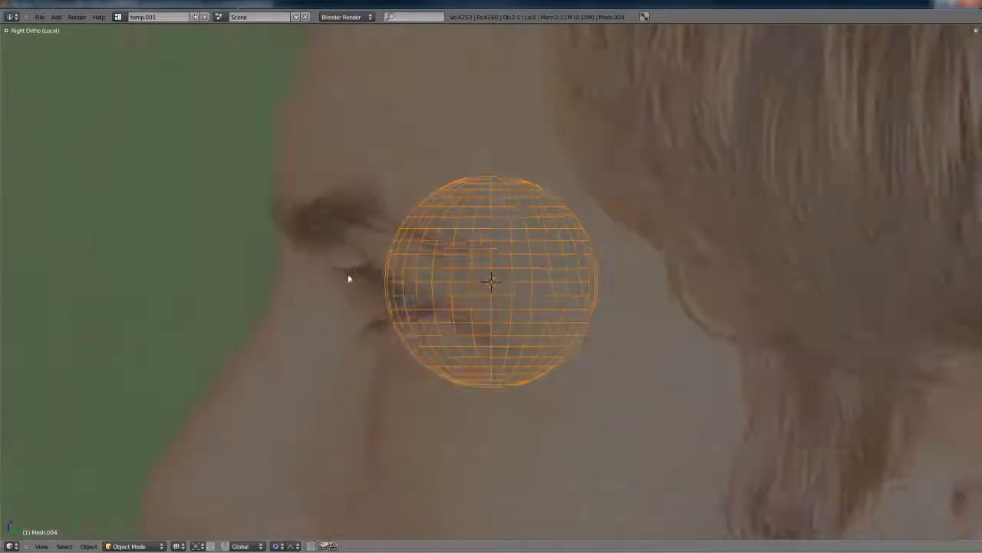
pyautogui.scroll(3, 348, 277)
pyautogui.press('r')
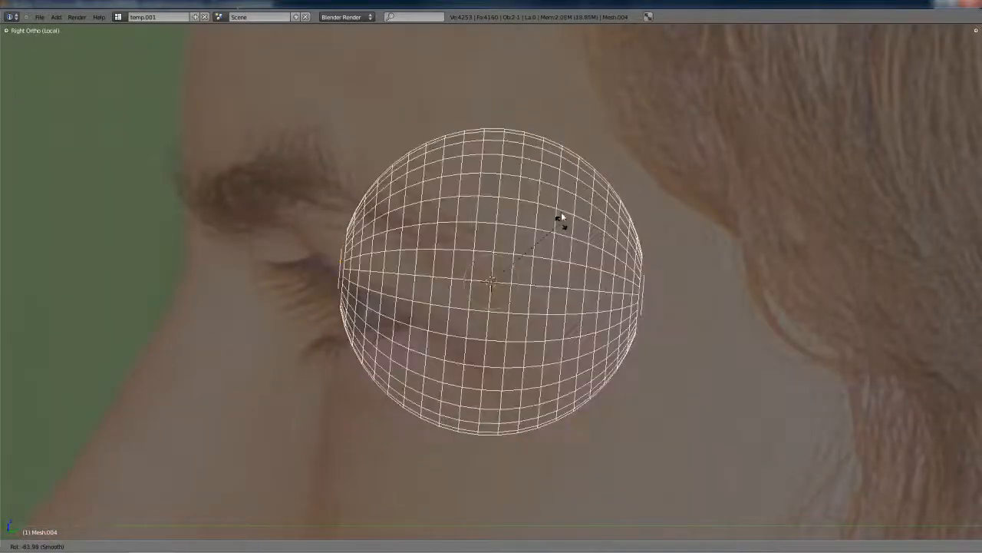
pyautogui.click(556, 204)
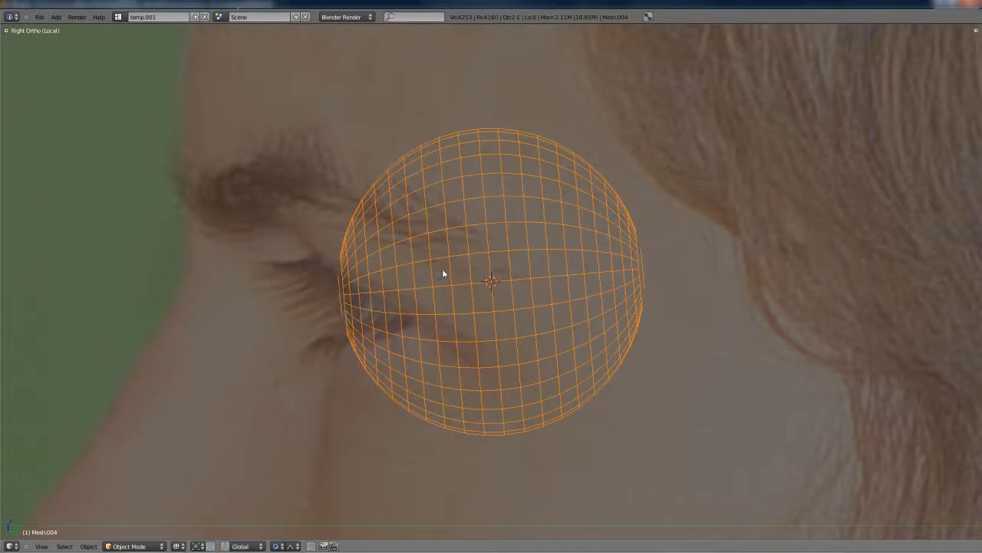
# Duplicate the entire eyeball mesh in Edit Mode, leaving the copy exactly over the original.
pyautogui.press('z')
pyautogui.press('KP_4')
pyautogui.press('KP_1')
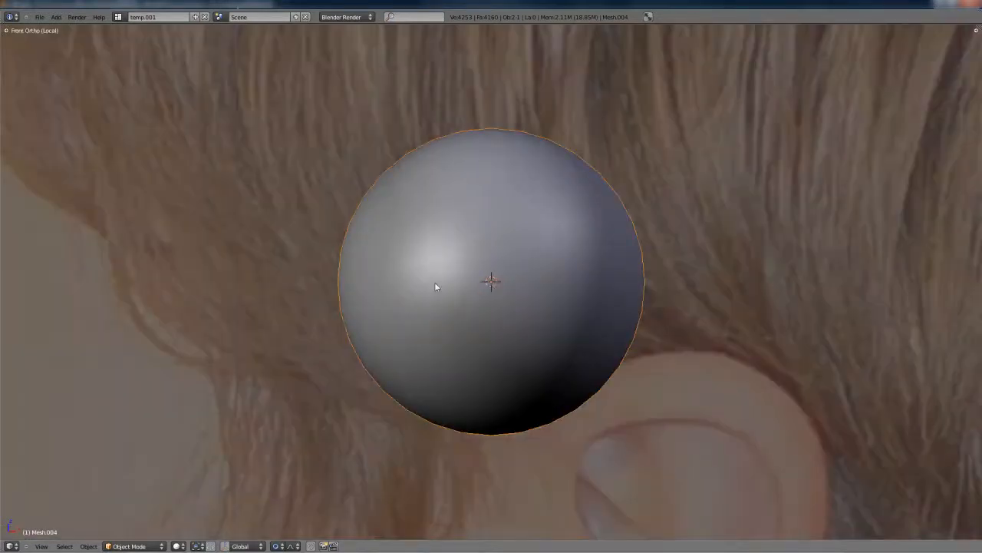
pyautogui.press('z')
pyautogui.scroll(2, 445, 286)
pyautogui.keyDown('shift'); pyautogui.moveTo(496, 301); pyautogui.dragTo(463, 314, button='middle'); pyautogui.keyUp('shift')
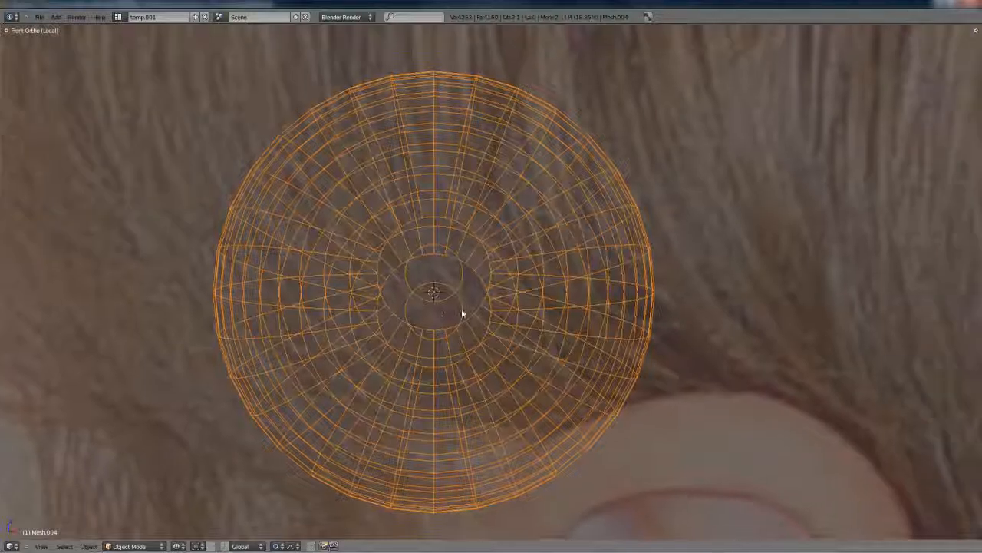
pyautogui.press('Tab')
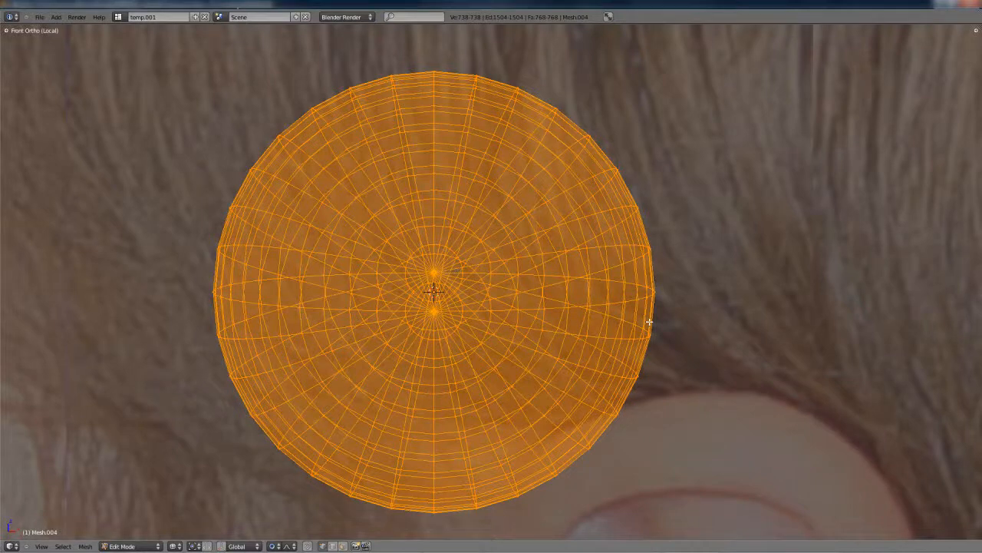
pyautogui.hotkey('shift', 'd')
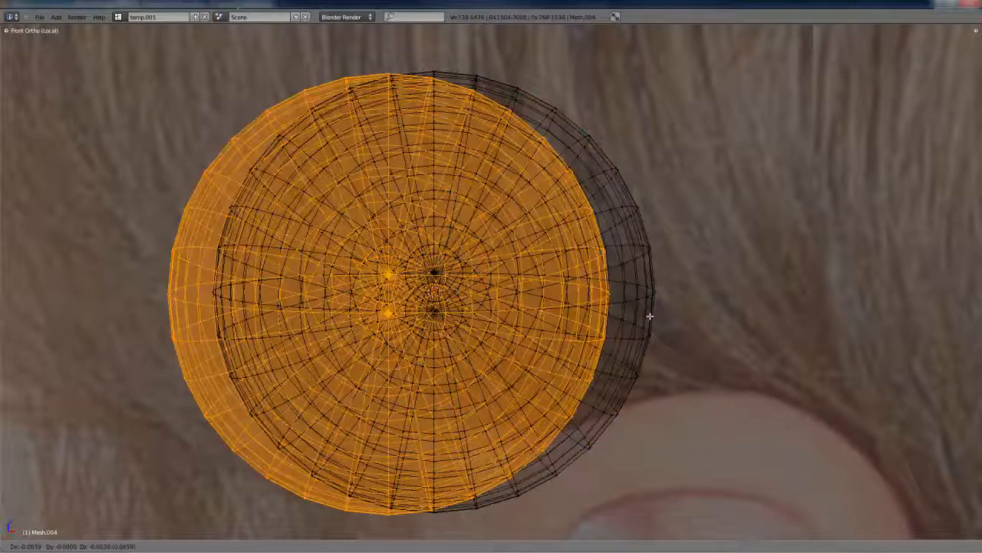
pyautogui.click(696, 333)
# Scale the duplicated sphere up to about 1.015 as an outer shell, disable proportional editing and hide the shell.
pyautogui.scroll(5, 708, 330)
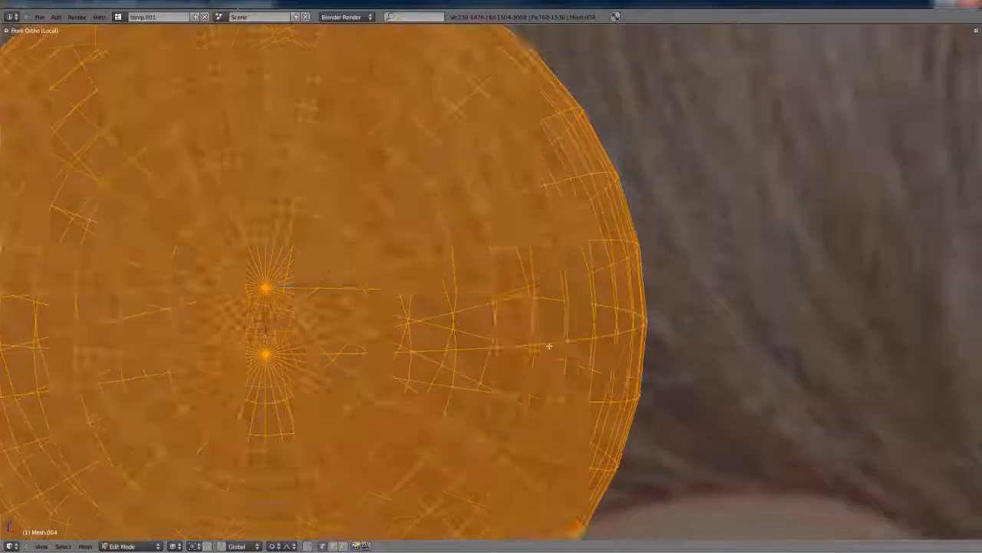
pyautogui.press('s')
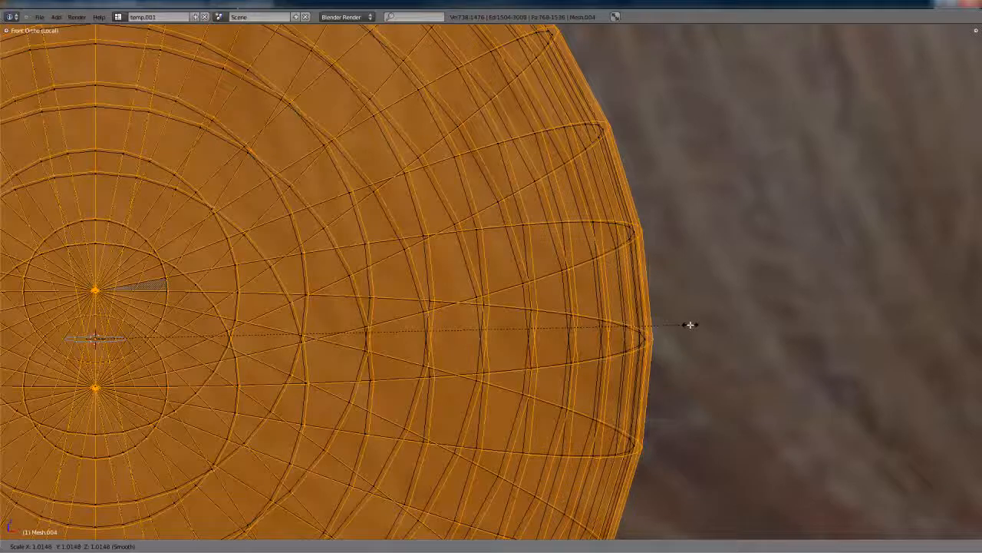
pyautogui.click(692, 326)
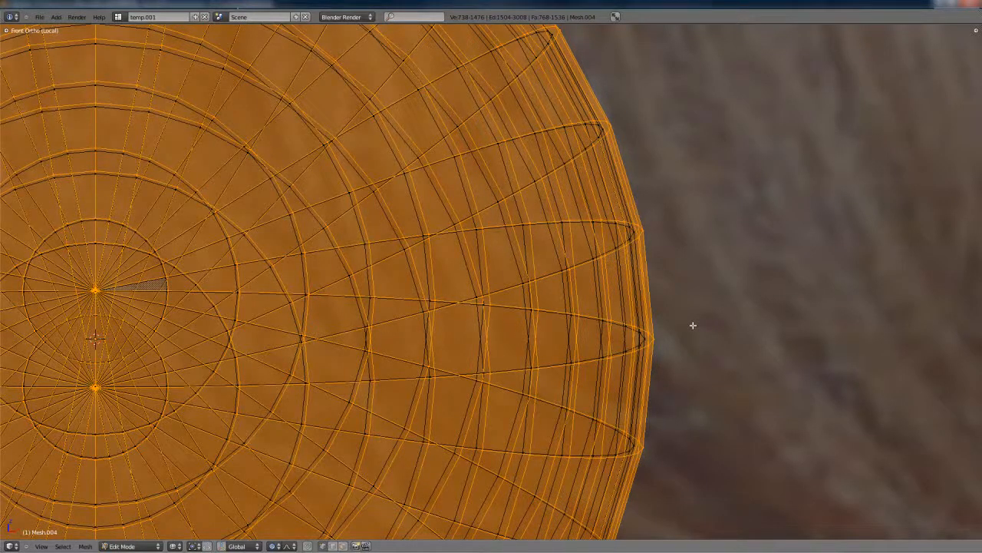
pyautogui.press('o')
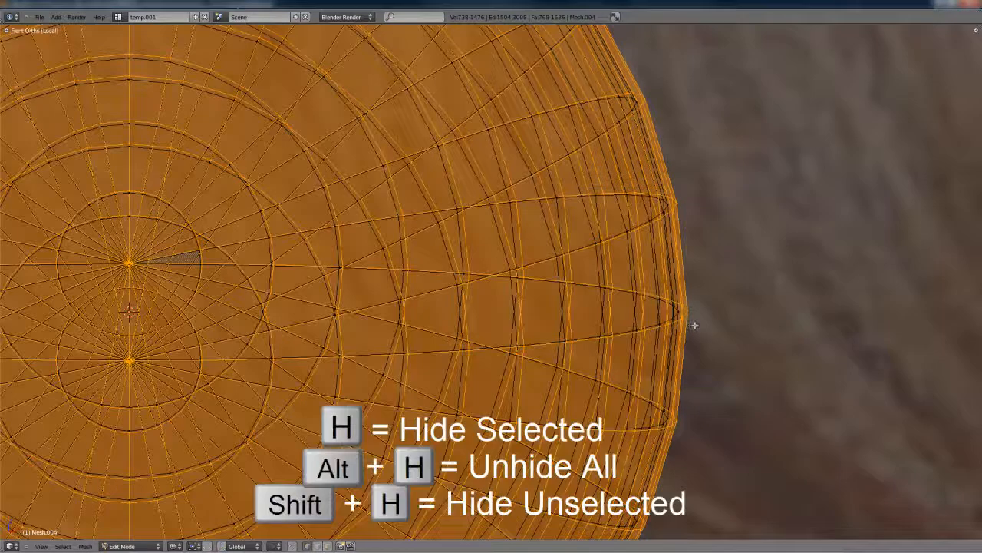
pyautogui.press('h')
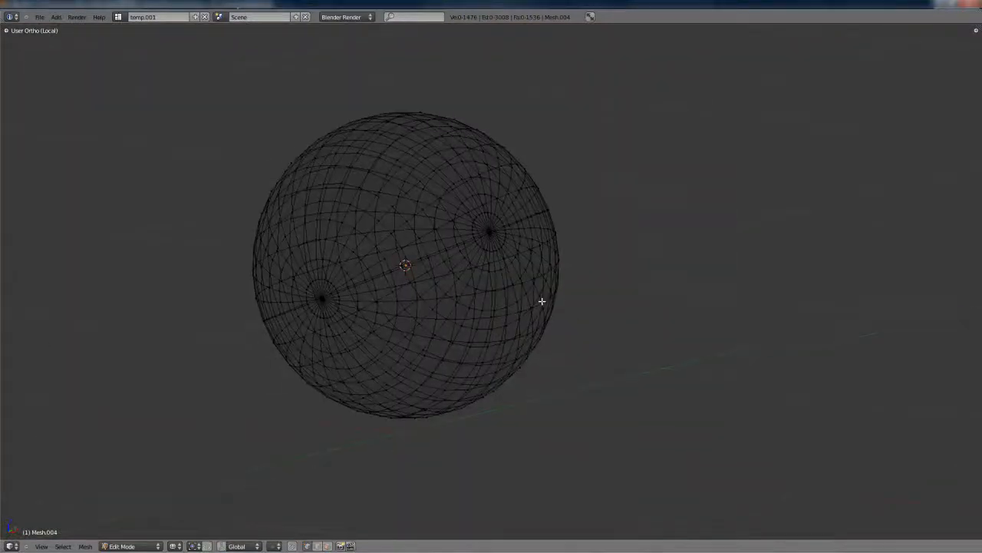
# Select the inner sphere's front pole together with the four edge loops surrounding it.
pyautogui.press('KP_3')
pyautogui.scroll(3, 399, 344)
pyautogui.moveTo(298, 274); pyautogui.dragTo(267, 289, button='middle')
pyautogui.rightClick(262, 284)
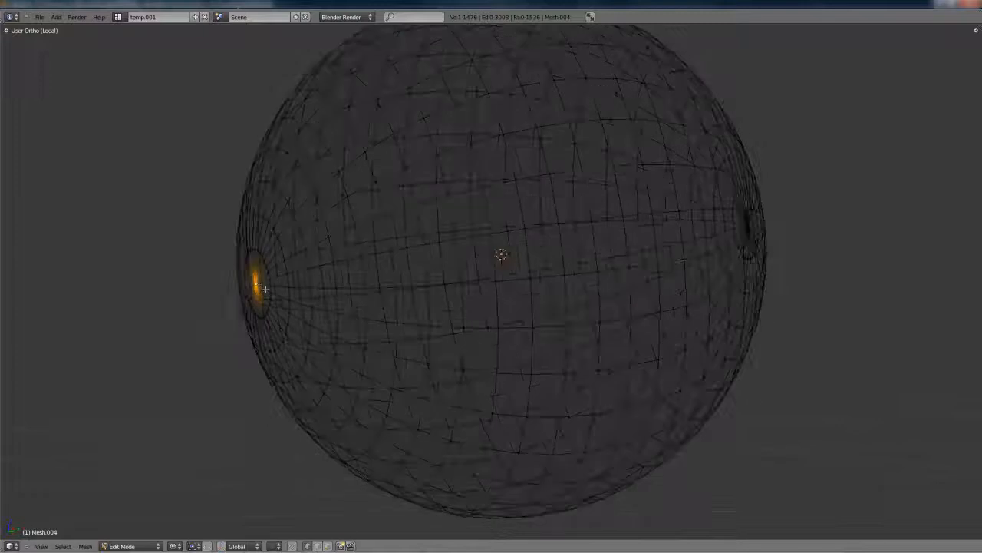
pyautogui.press('ctrl+KP_Add')
pyautogui.keyDown('alt'); pyautogui.keyDown('shift'); pyautogui.rightClick(288, 284); pyautogui.keyUp('shift'); pyautogui.keyUp('alt')
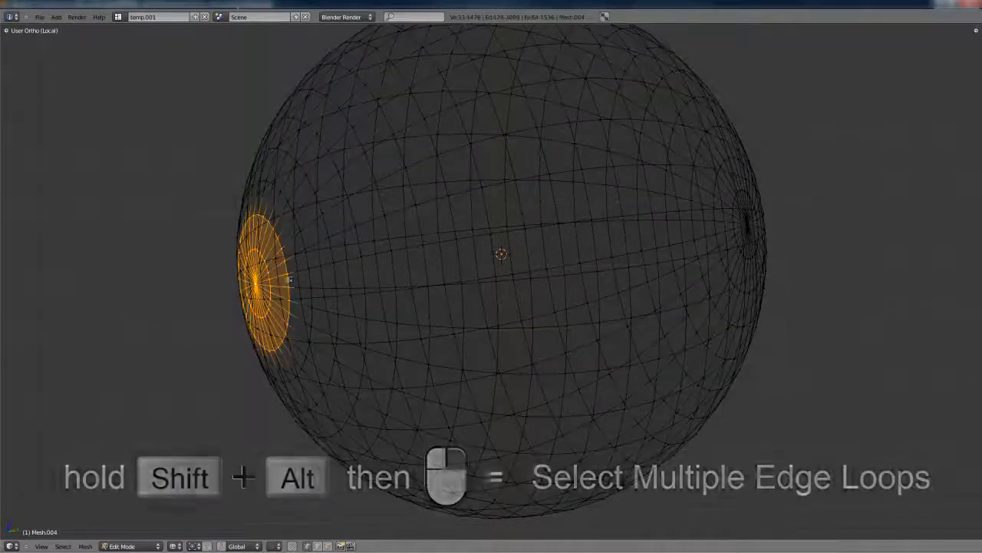
pyautogui.keyDown('alt'); pyautogui.keyDown('shift'); pyautogui.rightClick(310, 280); pyautogui.keyUp('shift'); pyautogui.keyUp('alt')
pyautogui.keyDown('alt'); pyautogui.keyDown('shift'); pyautogui.rightClick(334, 275); pyautogui.keyUp('shift'); pyautogui.keyUp('alt')
# Leave Local View and compare the selected iris area with the eyelid opening and reference photo from front and side.
pyautogui.moveTo(335, 275); pyautogui.dragTo(485, 282, button='middle')
pyautogui.scroll(-5, 394, 283)
pyautogui.scroll(3, 393, 282)
pyautogui.press('z')
pyautogui.press('KP_Divide')
pyautogui.scroll(4, 484, 282)
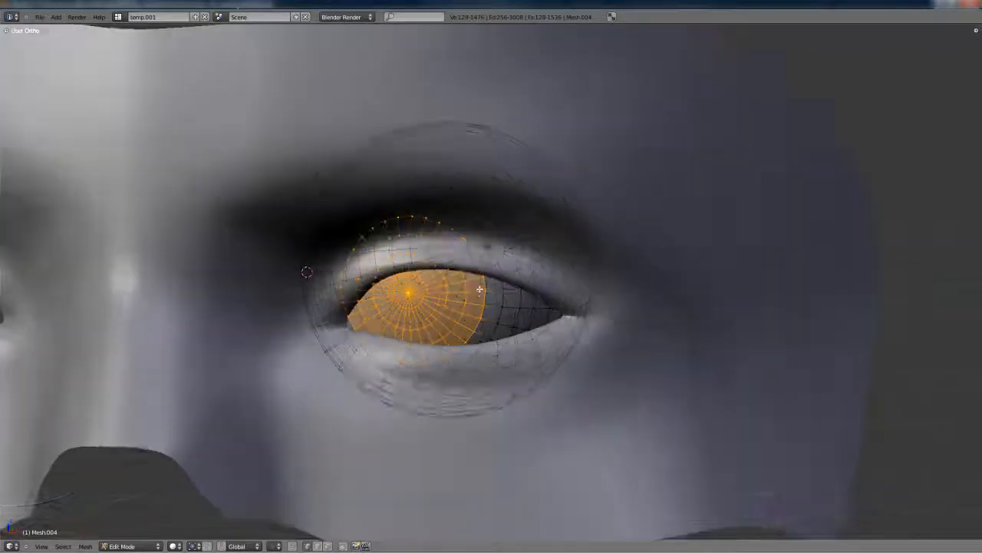
pyautogui.press('KP_1')
pyautogui.press('KP_3')
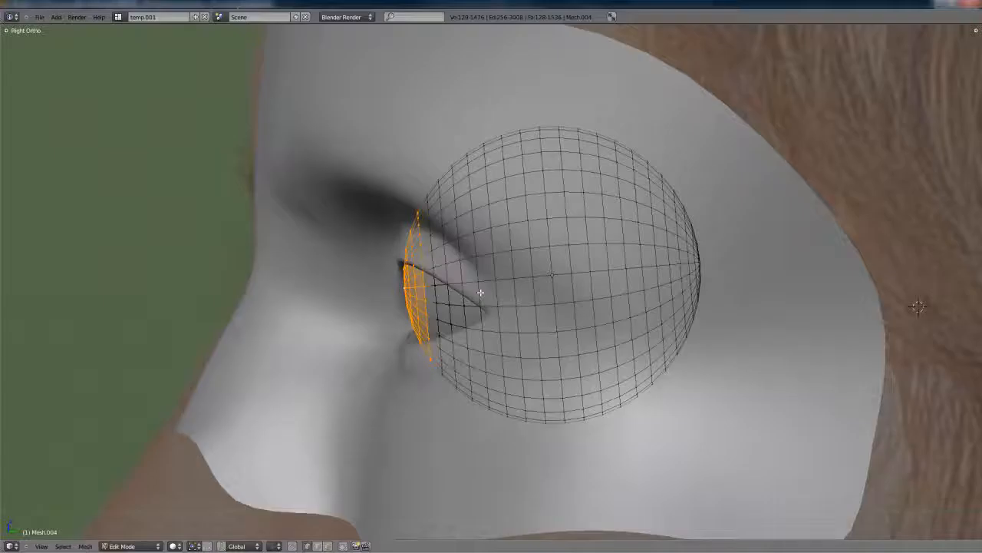
pyautogui.hotkey('ctrl', 'Up')
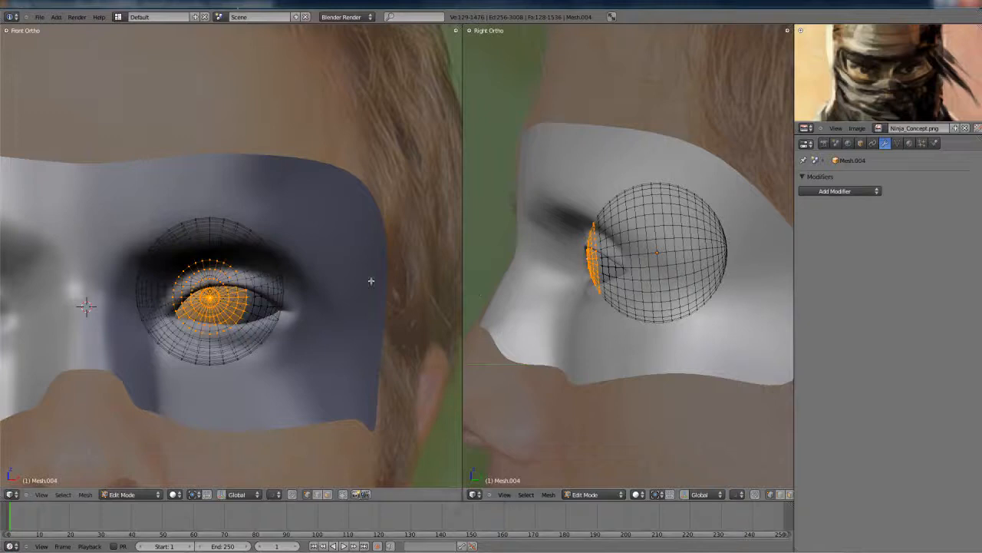
pyautogui.hotkey('ctrl', 'Up')
pyautogui.press('z')
pyautogui.scroll(4, 287, 313)
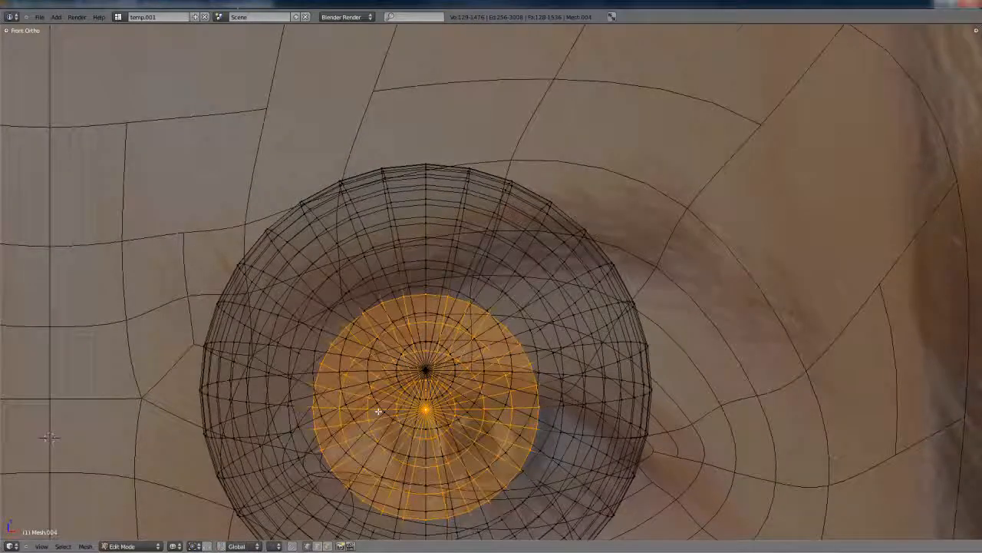
# Clear the selection and select the inner sphere's front pole with its first three surrounding edge loops.
pyautogui.press('a')
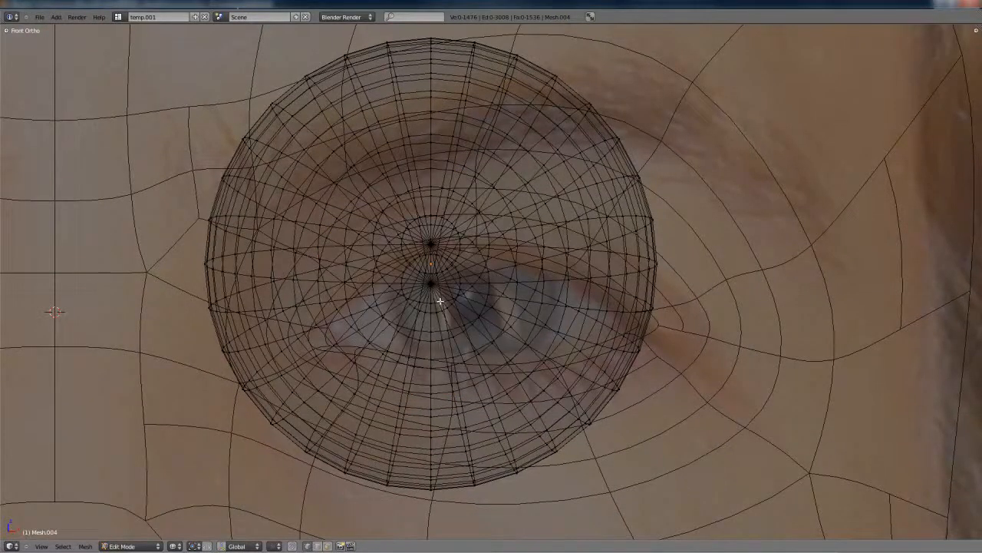
pyautogui.rightClick(430, 286)
pyautogui.keyDown('alt'); pyautogui.keyDown('shift'); pyautogui.rightClick(442, 310); pyautogui.keyUp('shift'); pyautogui.keyUp('alt')
pyautogui.hotkey('ctrl', 'z')
pyautogui.keyDown('alt'); pyautogui.keyDown('shift'); pyautogui.rightClick(427, 313); pyautogui.keyUp('shift'); pyautogui.keyUp('alt')
pyautogui.keyDown('alt'); pyautogui.keyDown('shift'); pyautogui.rightClick(427, 330); pyautogui.keyUp('shift'); pyautogui.keyUp('alt')
pyautogui.press('z')
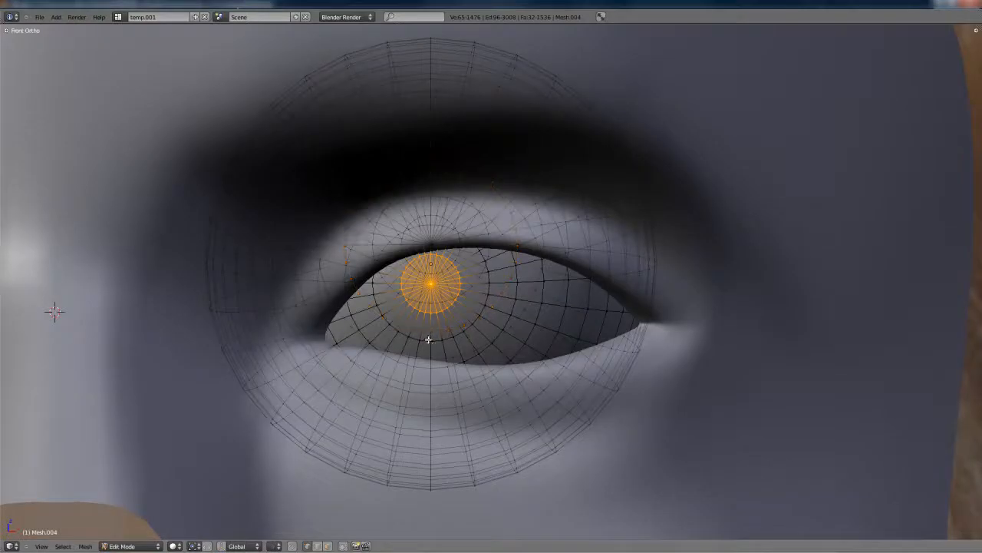
pyautogui.keyDown('alt'); pyautogui.keyDown('shift'); pyautogui.rightClick(426, 341); pyautogui.keyUp('shift'); pyautogui.keyUp('alt')
pyautogui.press('z')
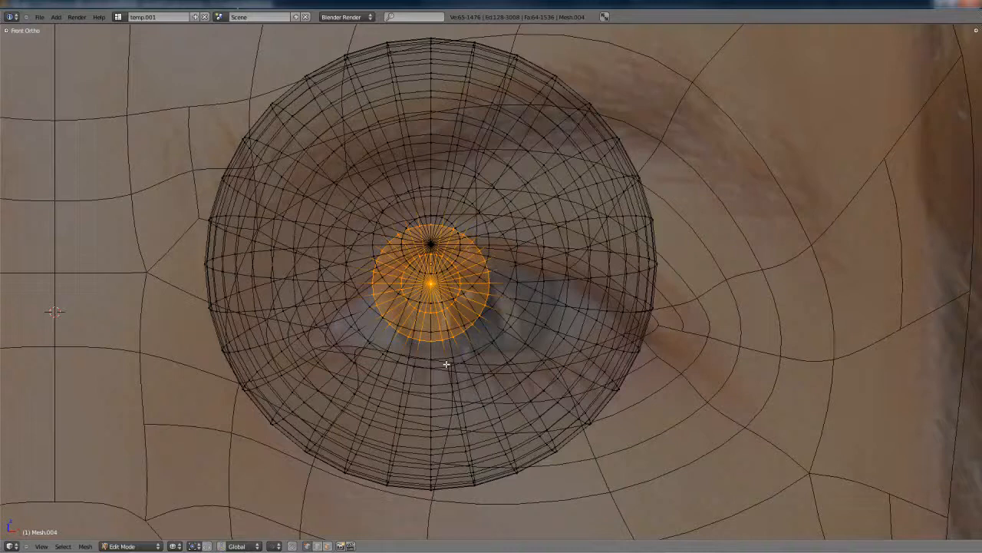
pyautogui.moveTo(449, 367); pyautogui.dragTo(438, 348, button='middle')
pyautogui.keyDown('alt'); pyautogui.keyDown('shift'); pyautogui.rightClick(439, 338); pyautogui.keyUp('shift'); pyautogui.keyUp('alt')
pyautogui.press('KP_1')
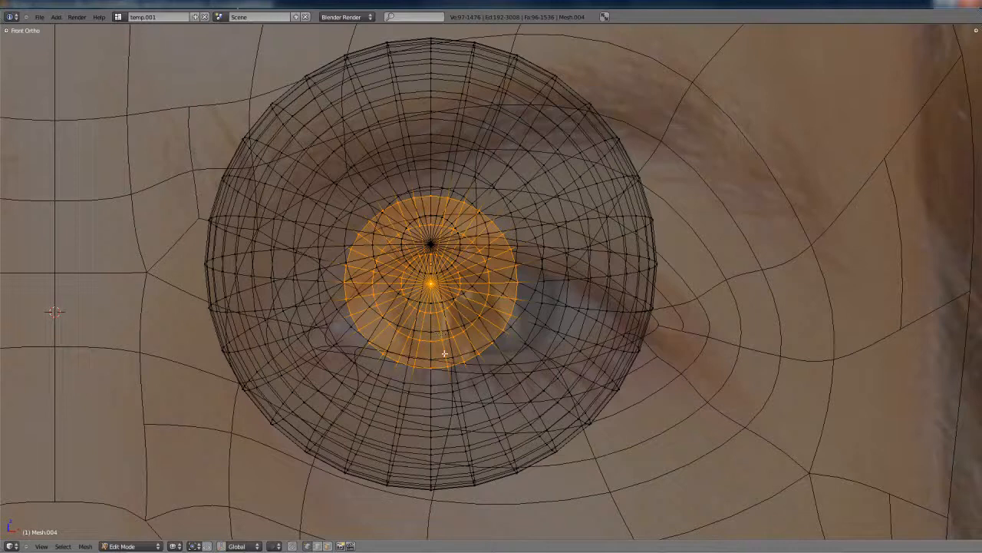
# Try adding a fourth edge loop to the iris selection and shrinking the area slightly, and undo both changes.
pyautogui.keyDown('alt'); pyautogui.keyDown('shift'); pyautogui.rightClick(439, 386); pyautogui.keyUp('shift'); pyautogui.keyUp('alt')
pyautogui.keyDown('alt'); pyautogui.keyDown('shift'); pyautogui.rightClick(441, 392); pyautogui.keyUp('shift'); pyautogui.keyUp('alt')
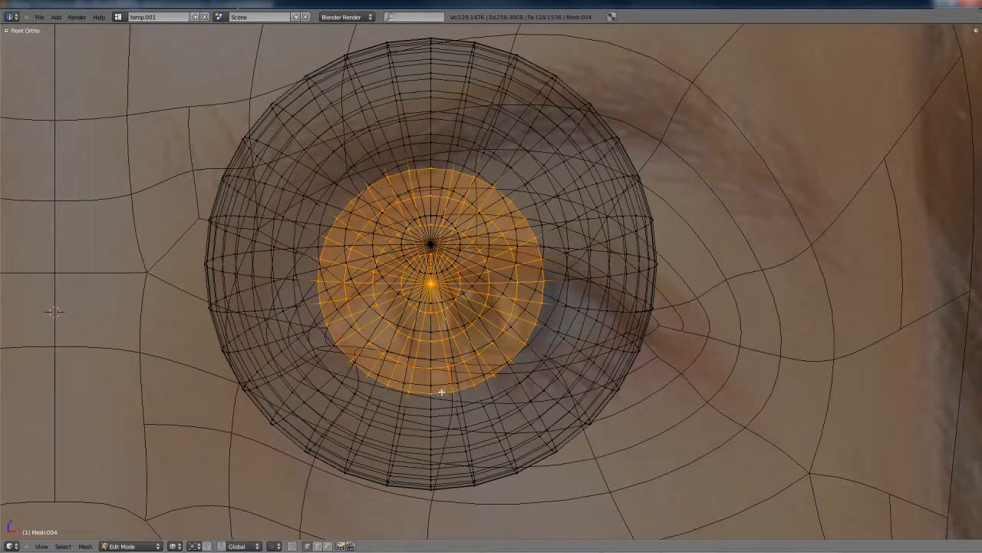
pyautogui.press('s')
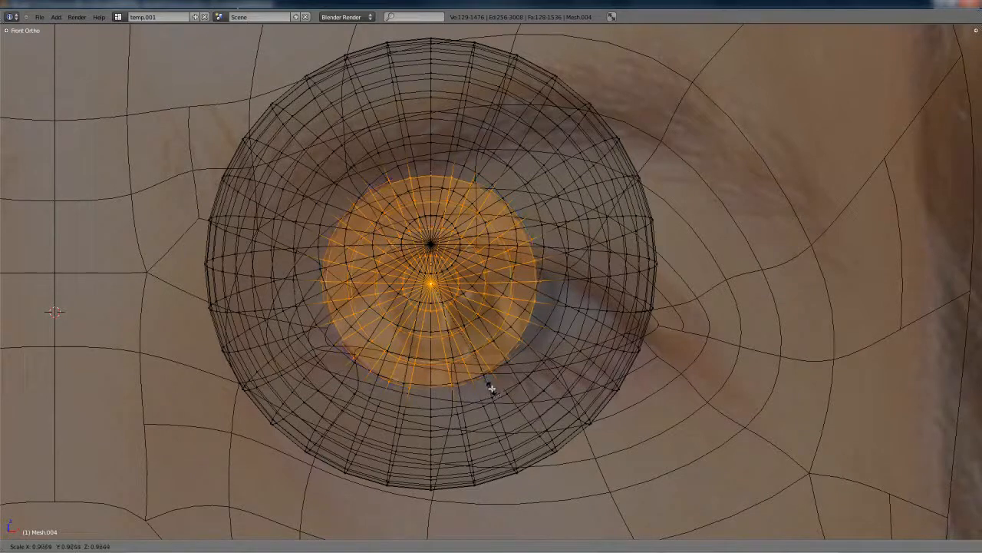
pyautogui.scroll(-6, 492, 388)
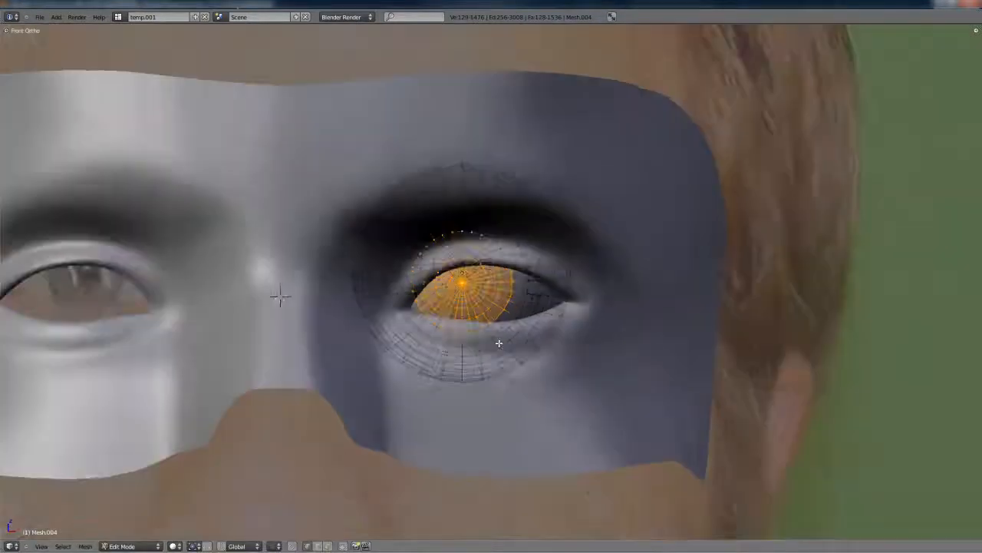
pyautogui.scroll(5, 495, 347)
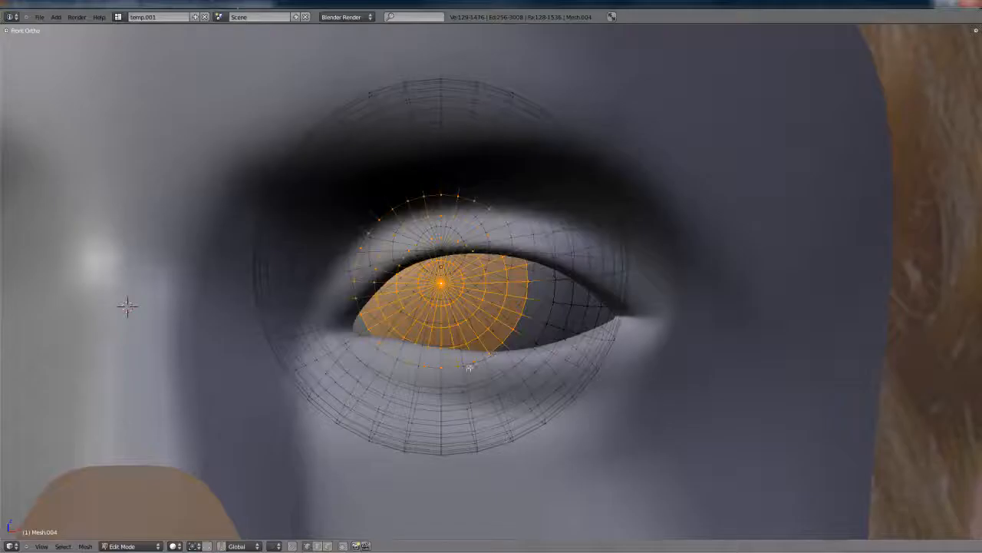
pyautogui.hotkey('ctrl', 'z')
pyautogui.hotkey('ctrl', 'z')
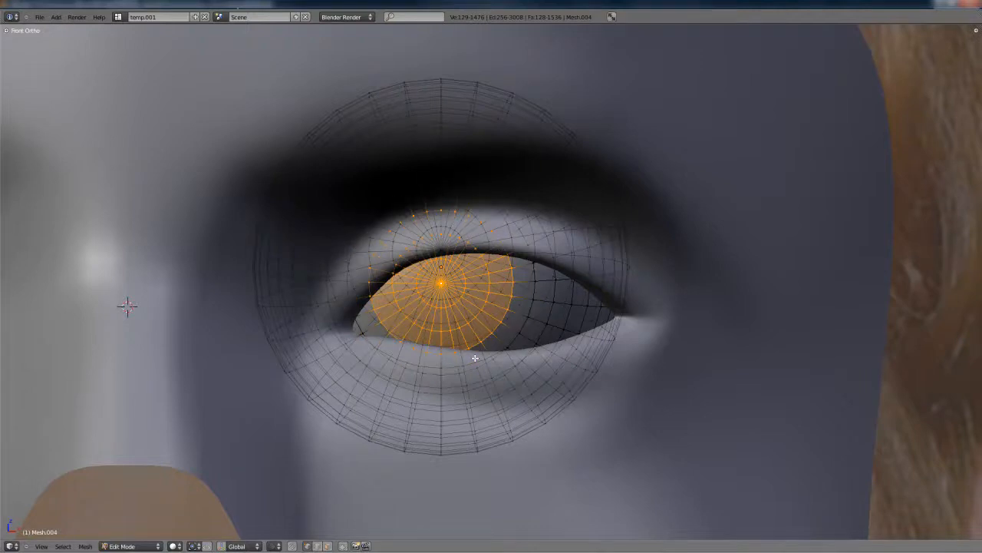
# Try a slight rescale of the three-loop iris selection and check its size against the eyelids and front photo.
pyautogui.press('s')
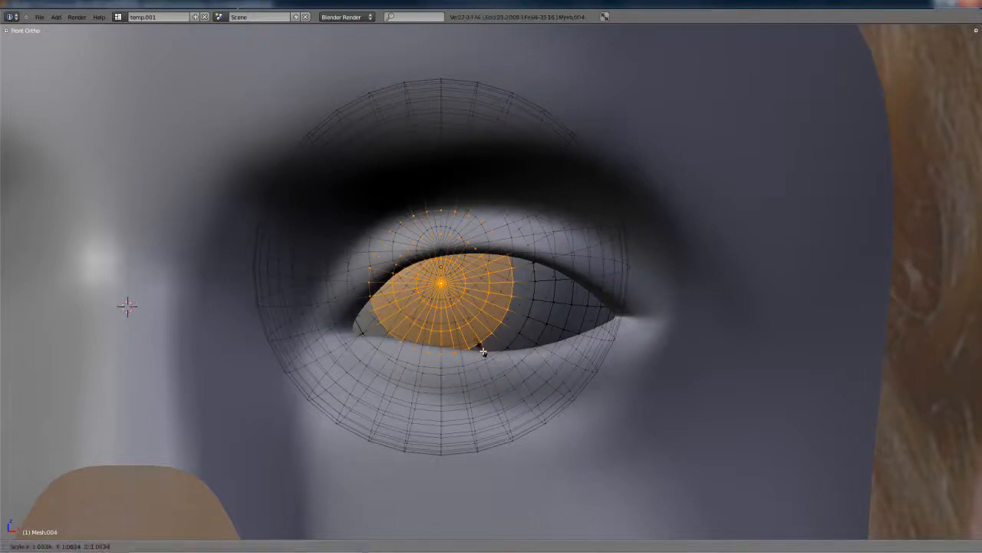
pyautogui.click(487, 355)
pyautogui.moveTo(484, 328)
pyautogui.mouseDown(button='middle')
pyautogui.moveTo(484, 341)
pyautogui.moveTo(484, 329)
pyautogui.mouseUp(button='middle')
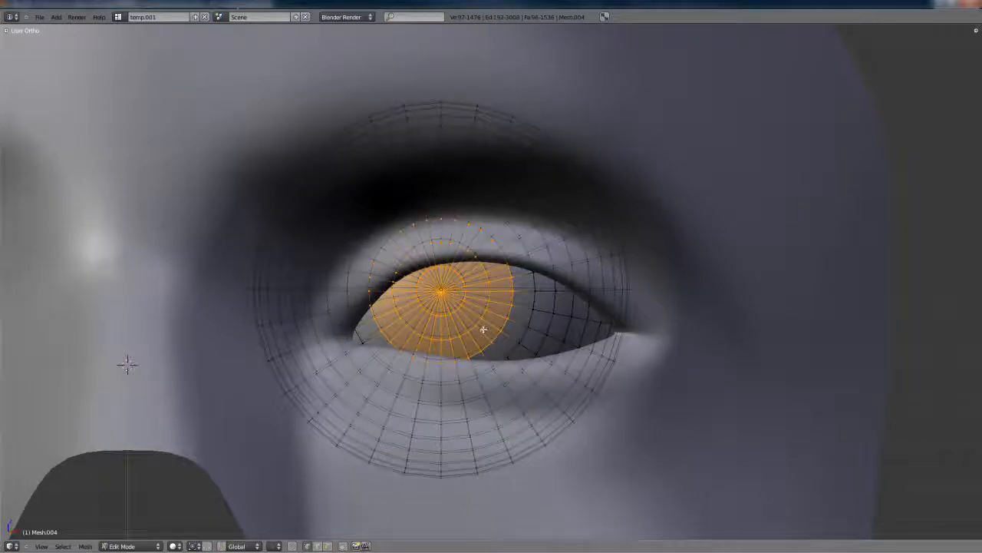
pyautogui.press('KP_1')
pyautogui.press('z')
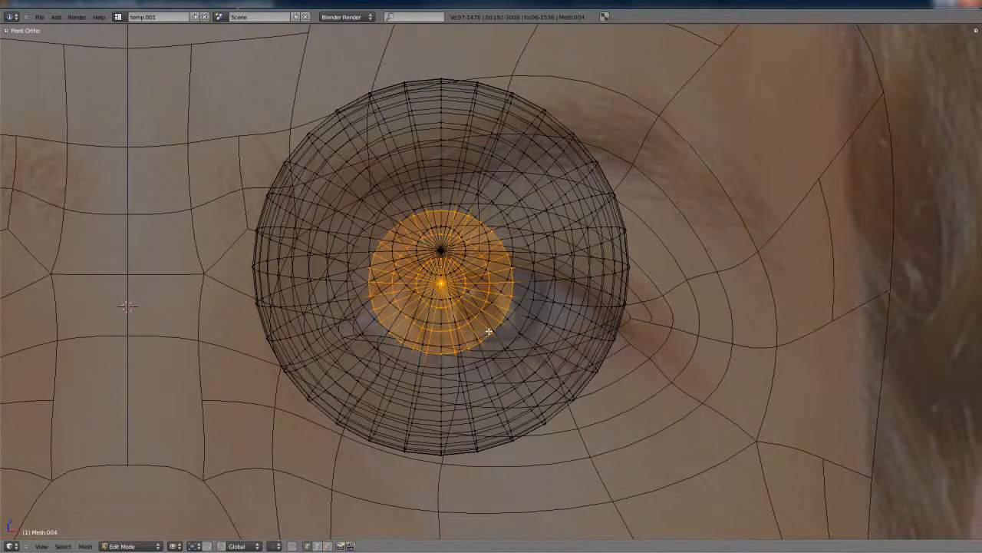
pyautogui.press('KP_5')
pyautogui.press('z')
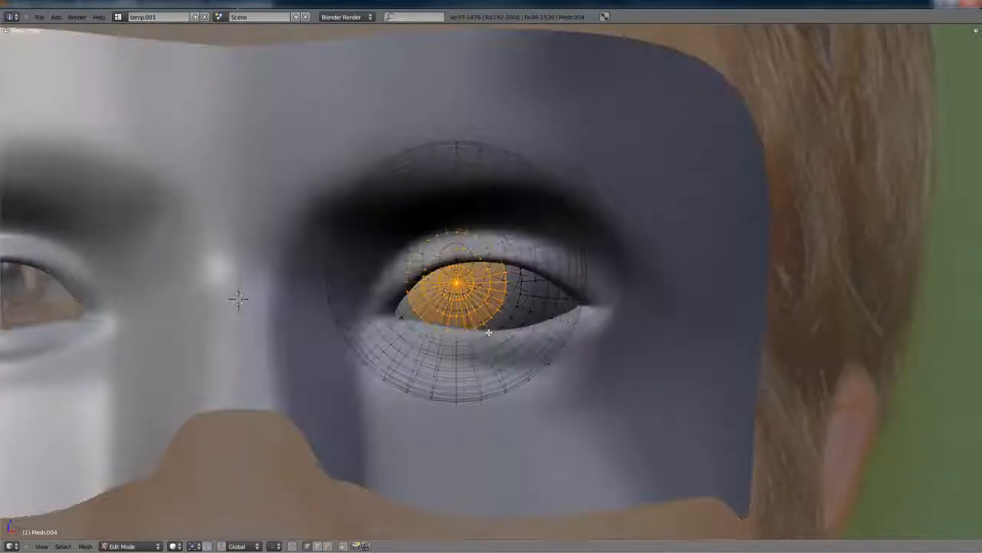
# Flatten the selected iris area of the inner sphere by scaling it along the Y axis in the local side view.
pyautogui.press('KP_Divide')
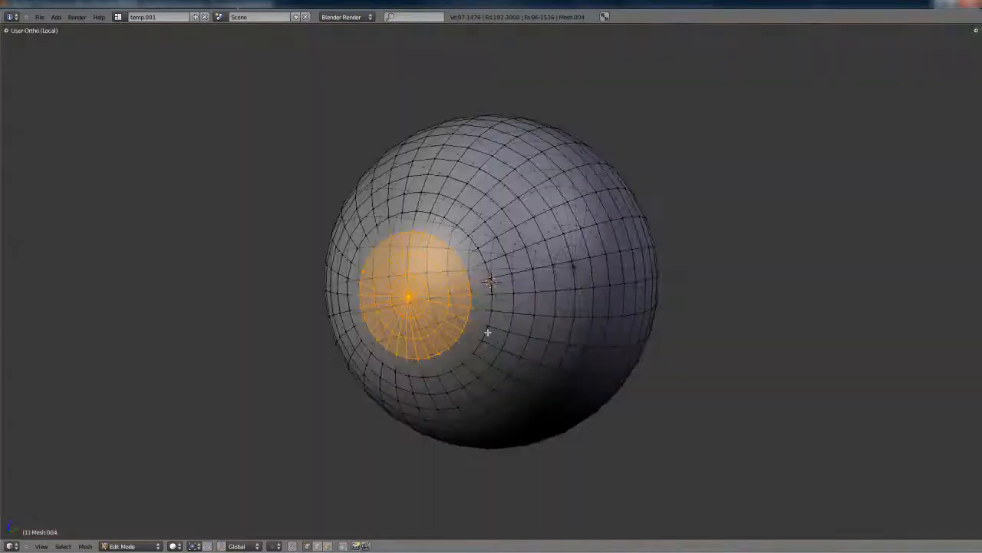
pyautogui.press('KP_3')
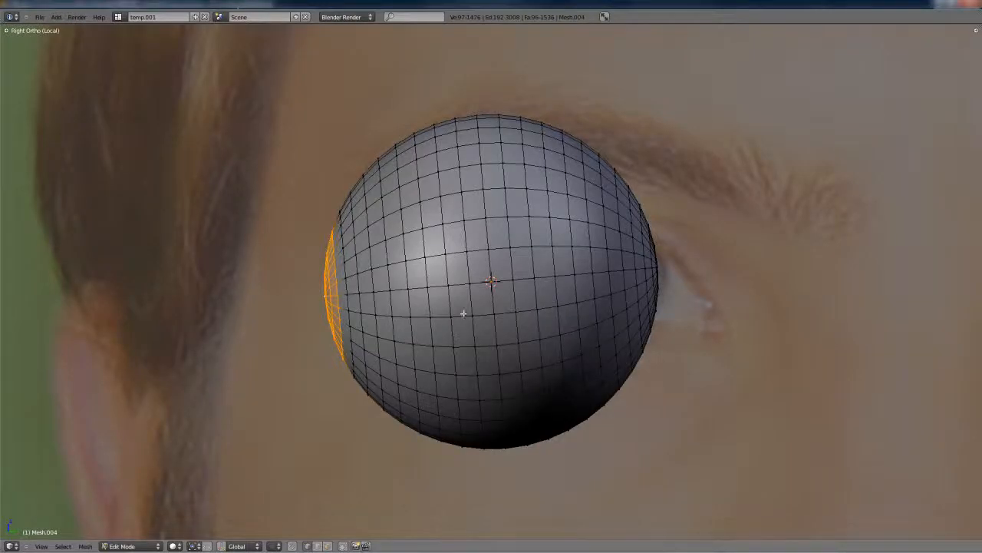
pyautogui.press('s')
pyautogui.press('y')
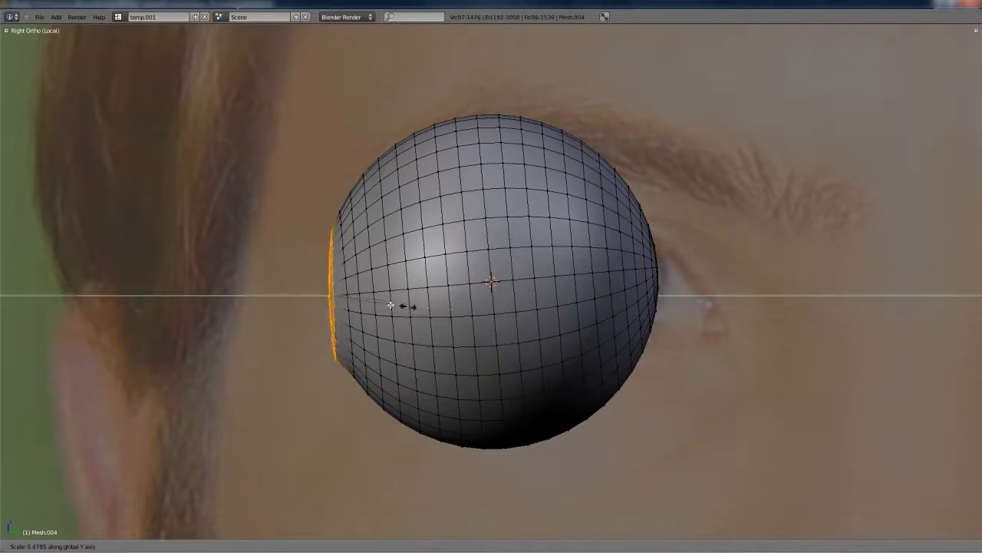
pyautogui.click(332, 294)
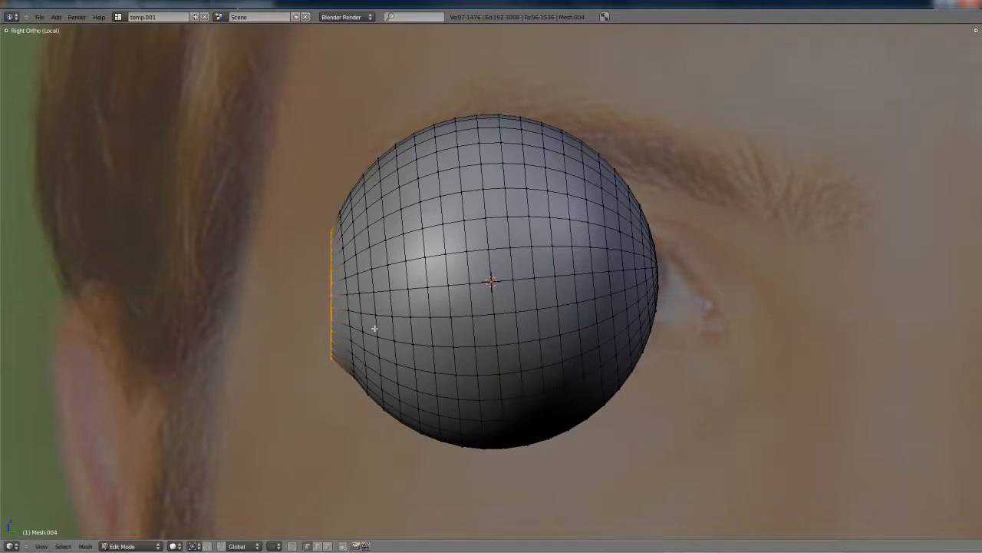
# Move the flattened iris back into the sphere and rotate it slightly to line up with the surrounding edge loop.
pyautogui.press('g')
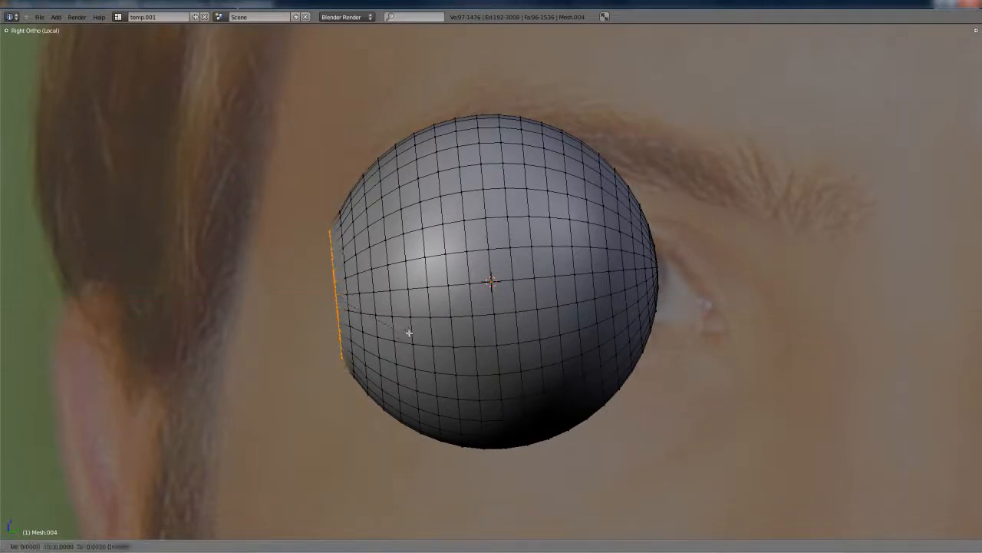
pyautogui.press('r')
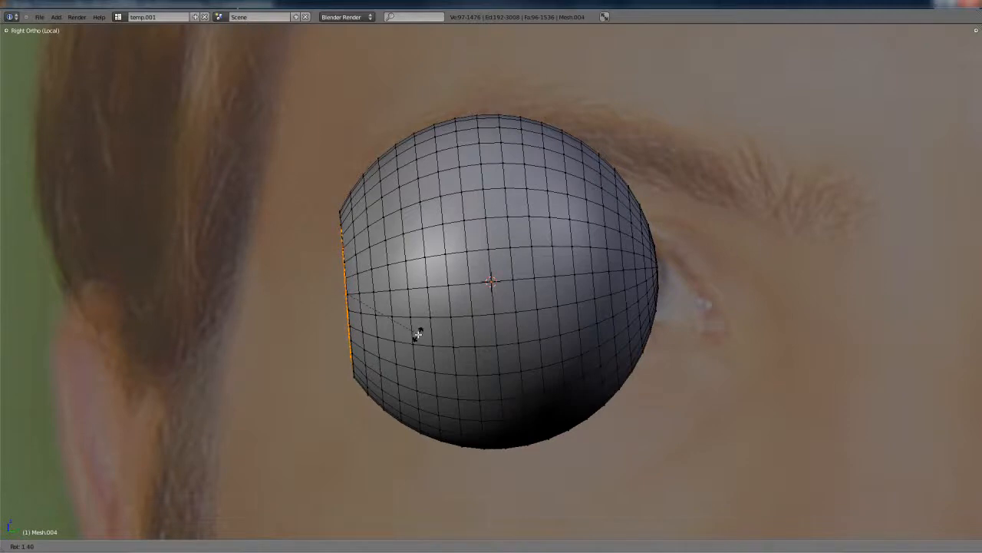
pyautogui.press('g')
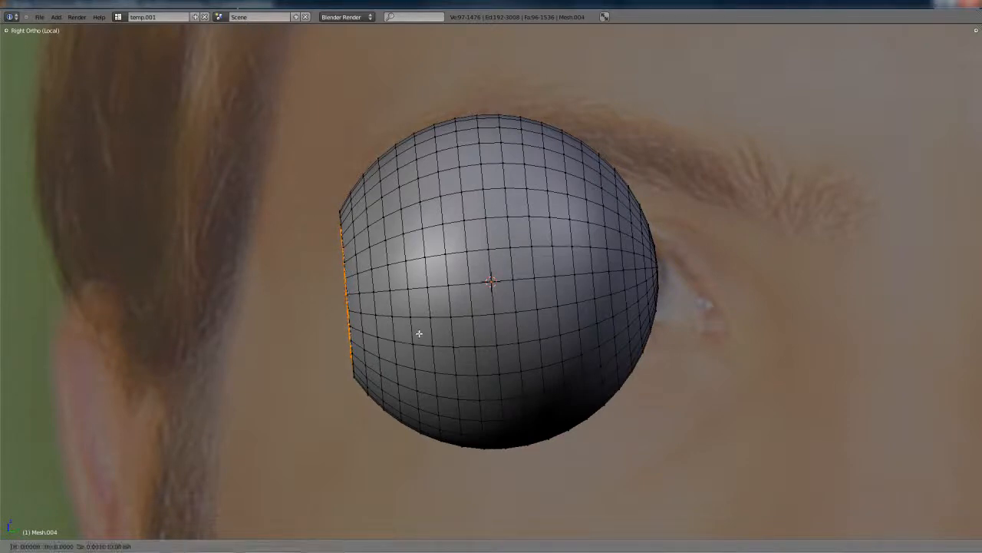
pyautogui.click(419, 333)
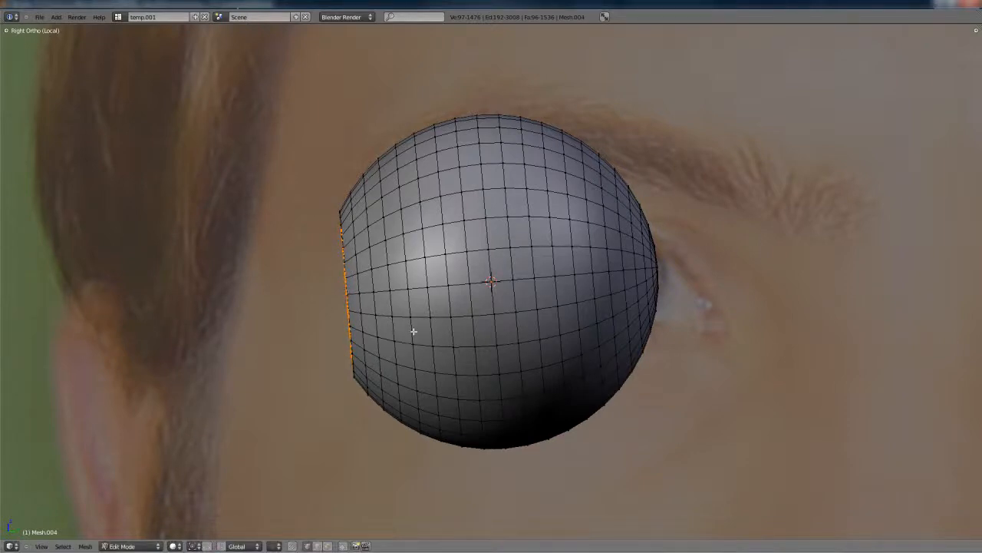
# Reveal the hidden outer shell of the eyeball and clear the selection.
pyautogui.keyDown('shift'); pyautogui.moveTo(395, 347); pyautogui.dragTo(430, 332, button='middle'); pyautogui.keyUp('shift')
pyautogui.press('a')
pyautogui.press('l')
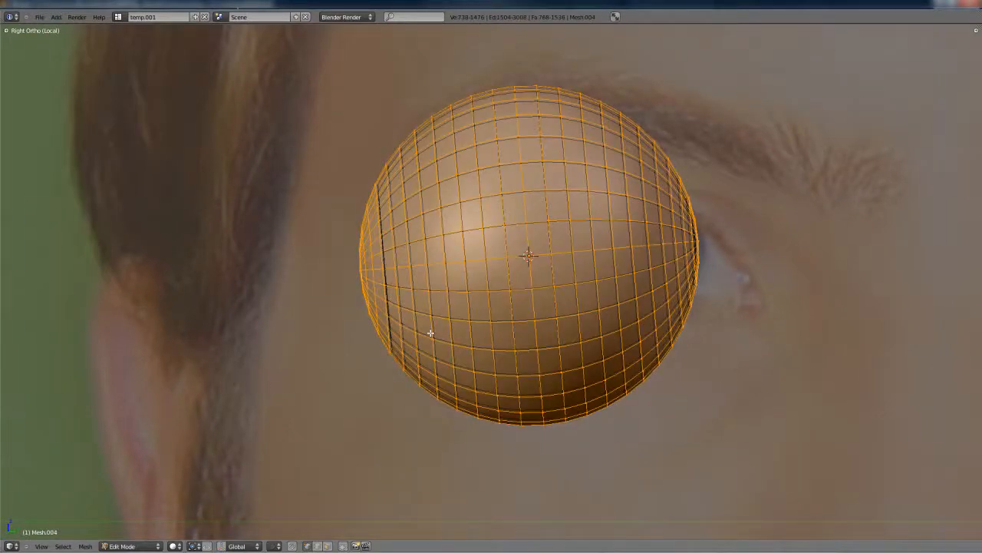
pyautogui.press('a')
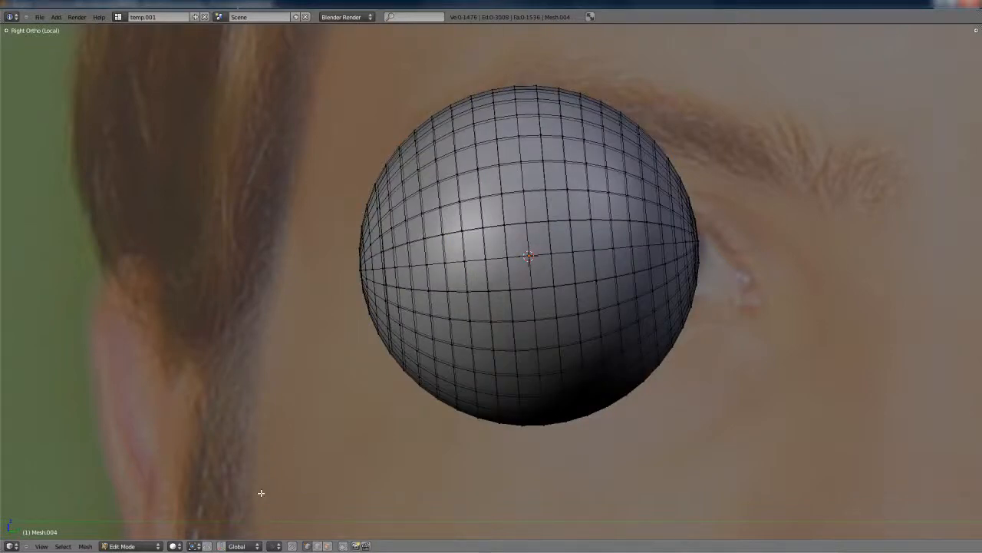
# Enable proportional editing in Connected mode with Root Falloff.
pyautogui.press('o')
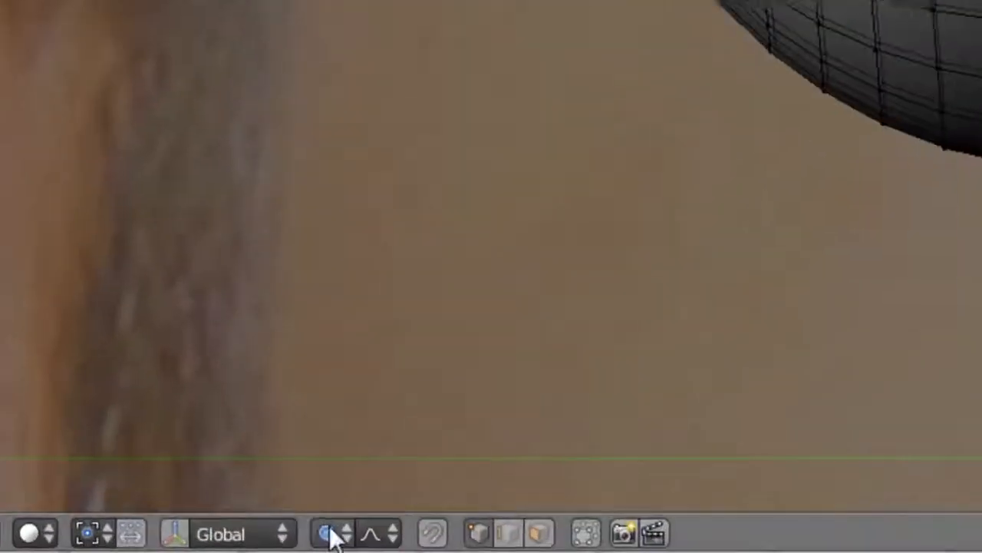
pyautogui.click(273, 546)
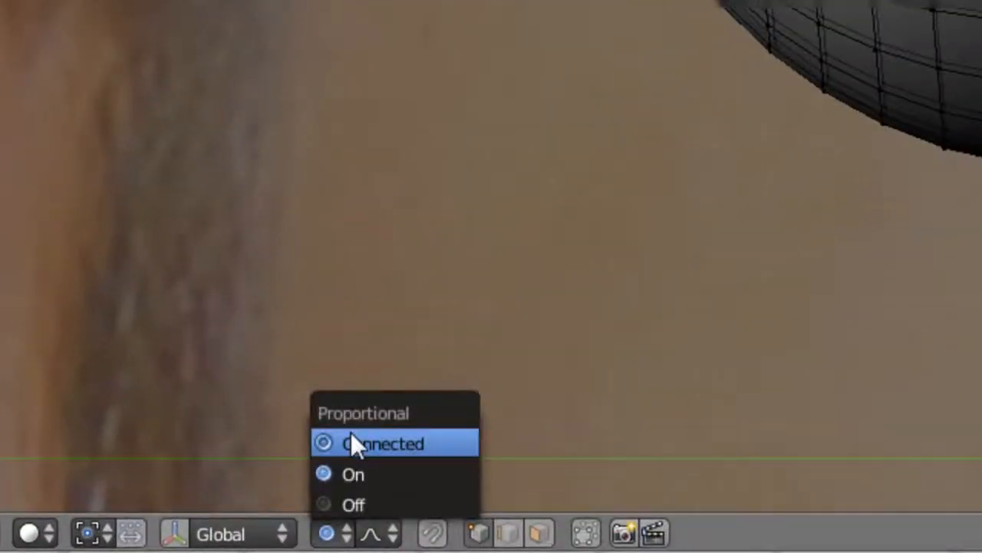
pyautogui.click(351, 434)
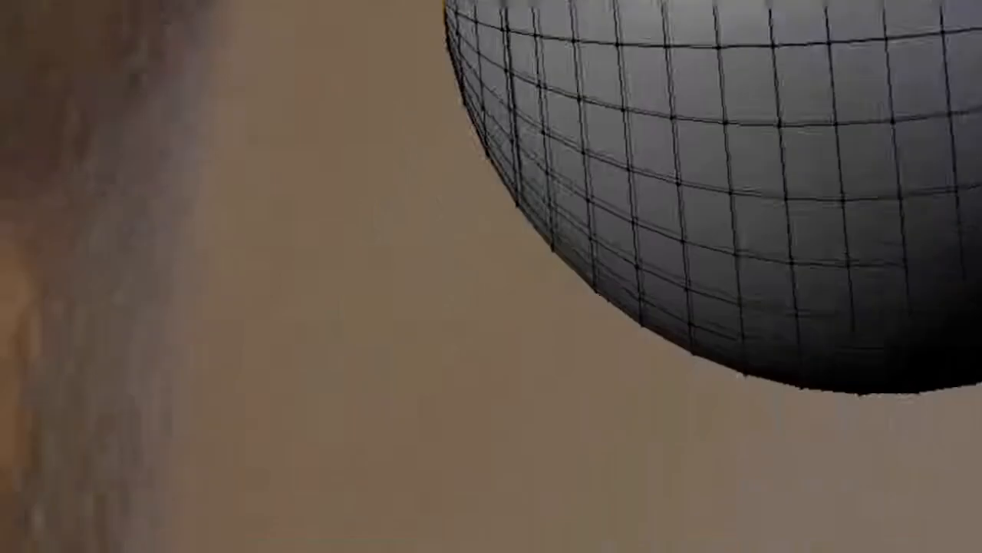
pyautogui.click(330, 532)
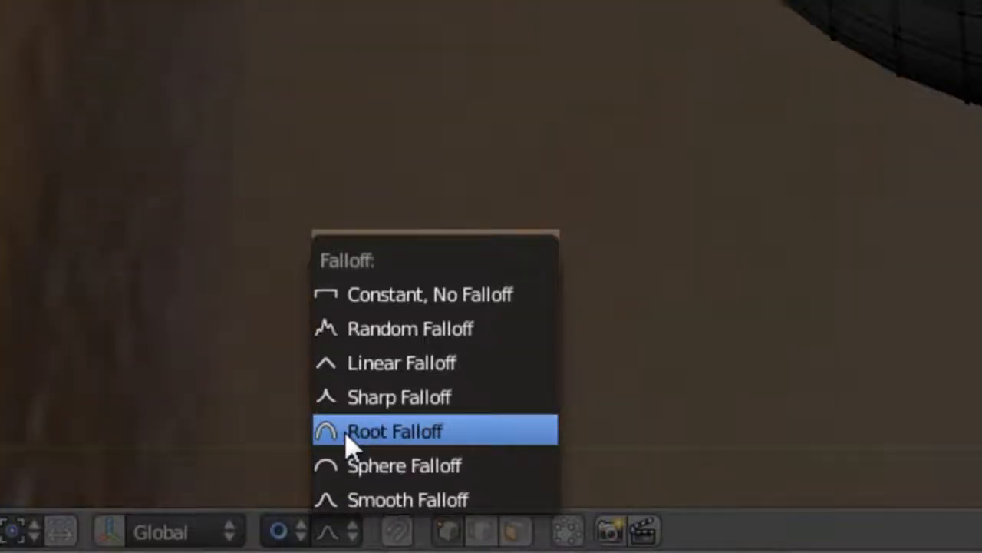
pyautogui.click(347, 433)
# Pull the outer shell's front pole forward about 0.0445 units, adjusting the proportional influence to form a broad cornea bulge.
pyautogui.press('g')
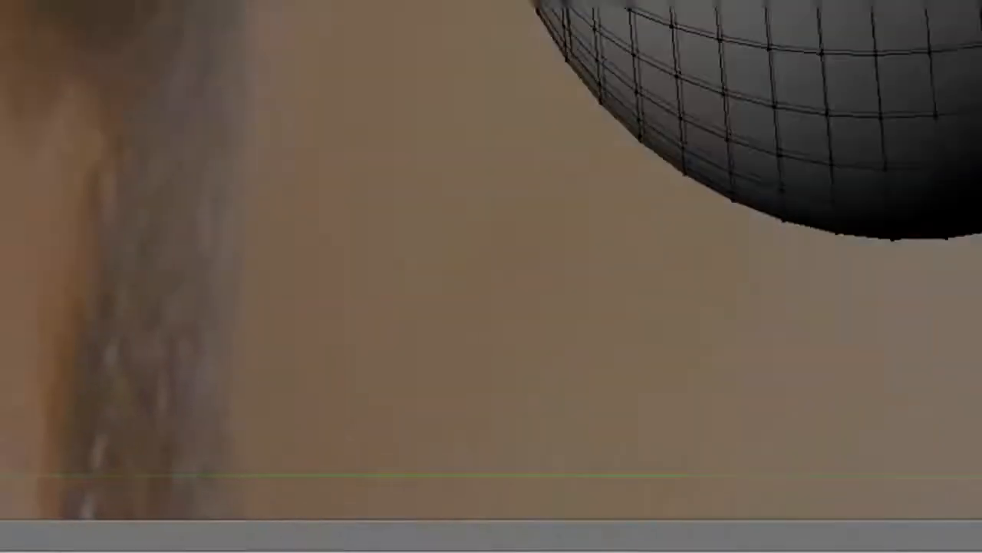
pyautogui.scroll(5, 297, 301)
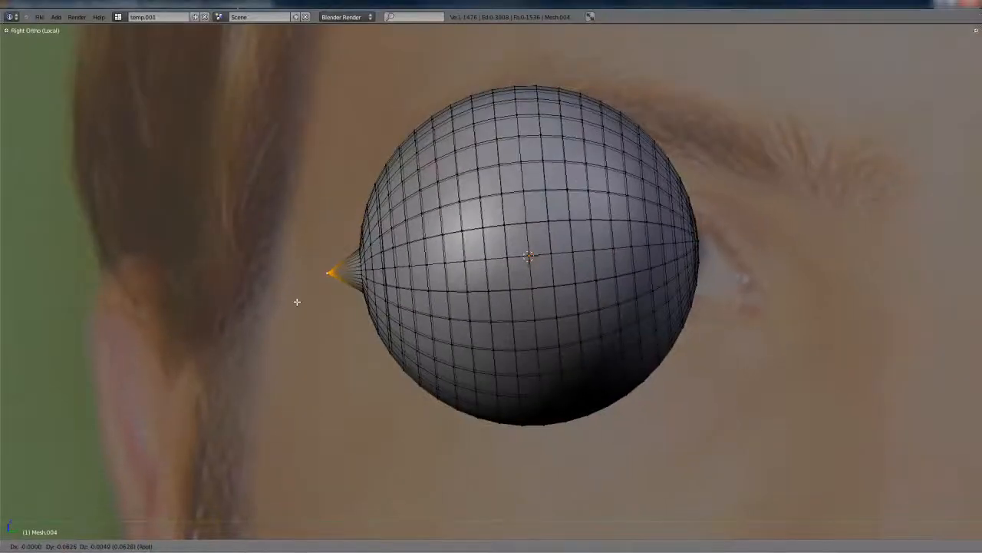
pyautogui.scroll(-5, 297, 302)
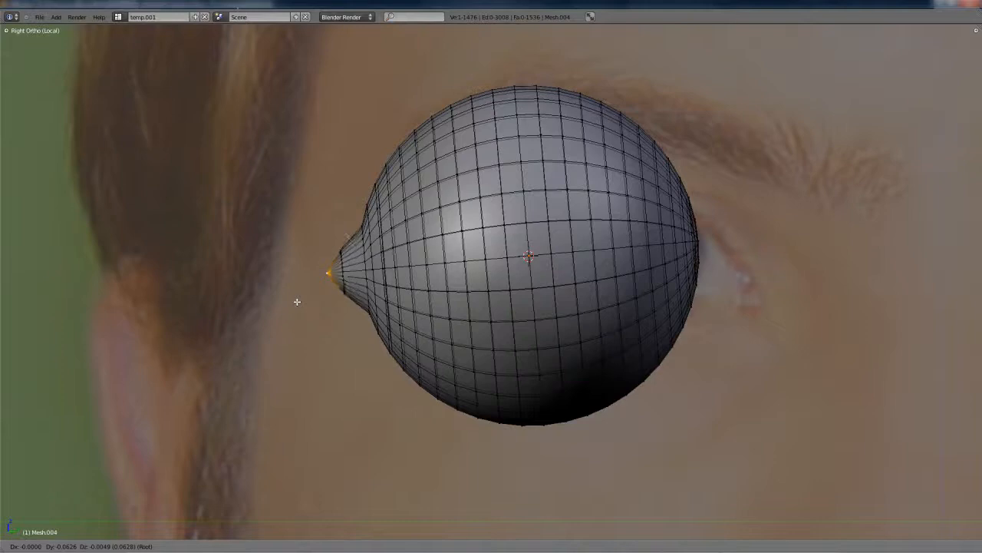
pyautogui.scroll(-3, 297, 302)
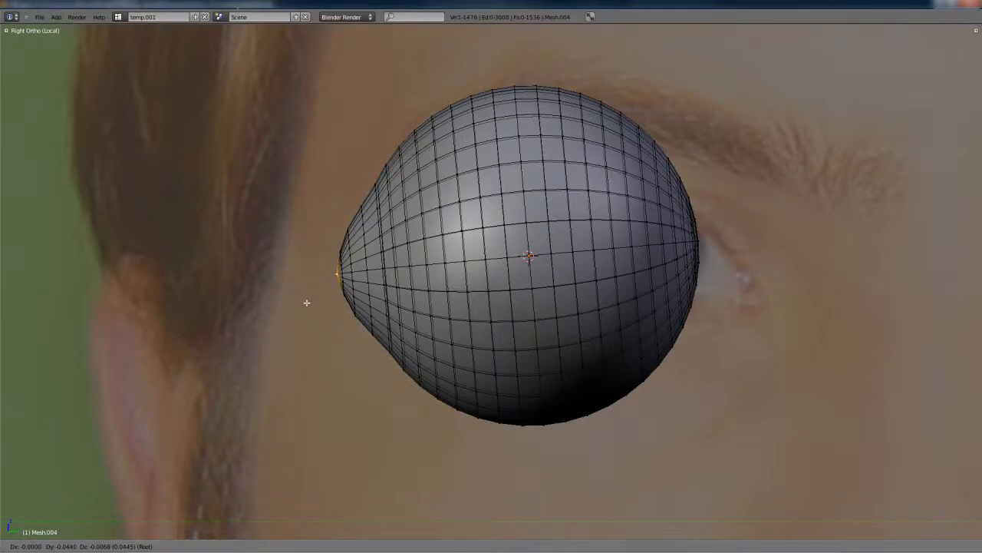
pyautogui.scroll(2, 306, 302)
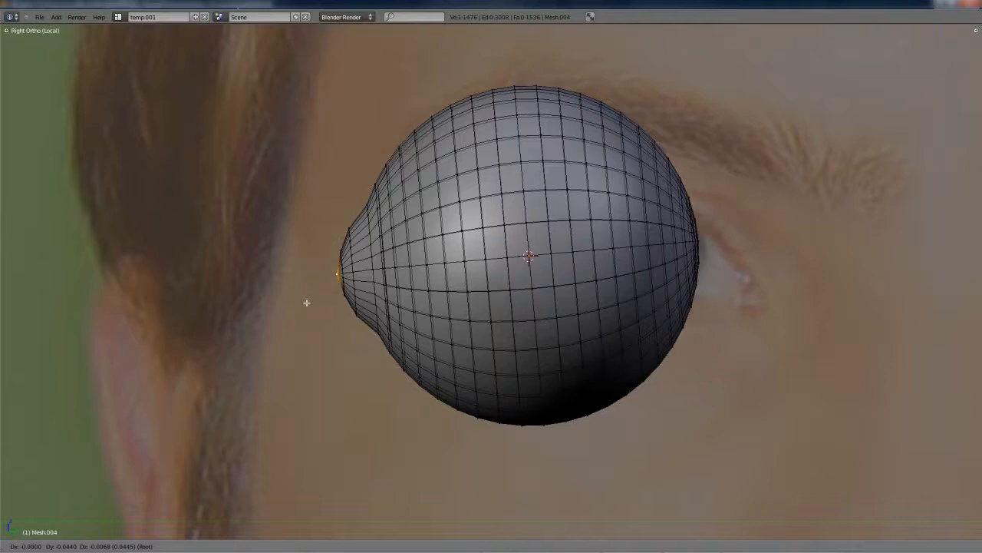
pyautogui.scroll(-2, 306, 302)
pyautogui.click(307, 302)
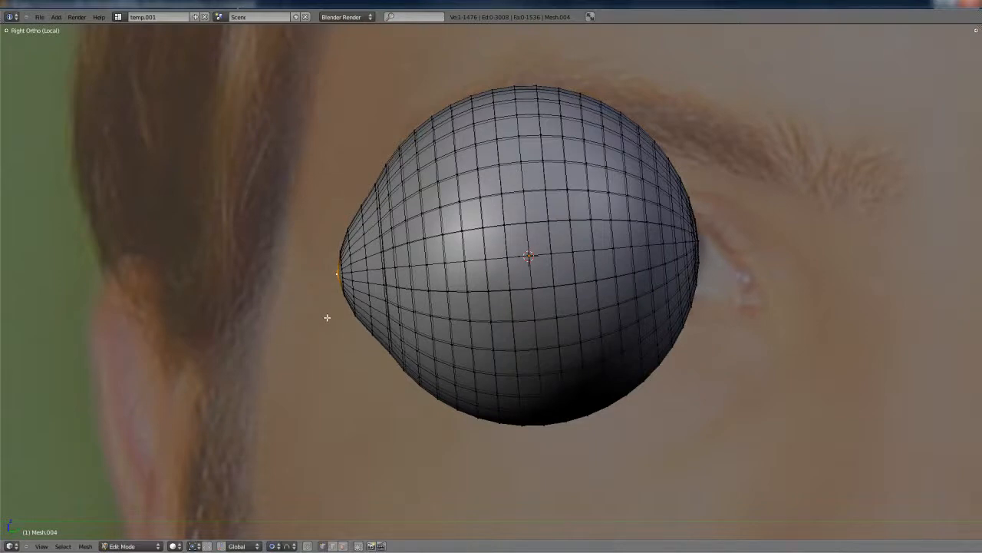
# Push the cornea's tip back slightly in two proportional moves to soften and round the bulge.
pyautogui.press('g')
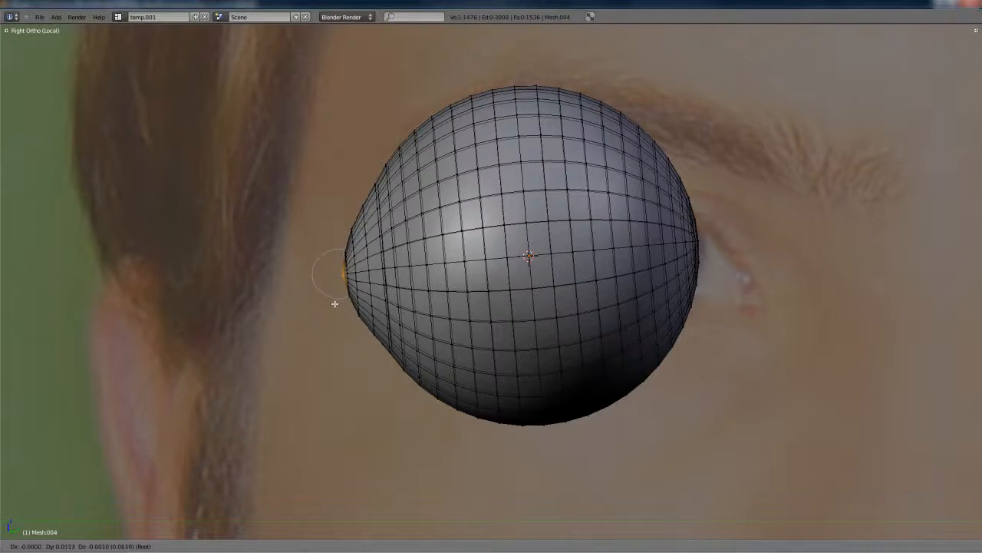
pyautogui.click(328, 303)
pyautogui.press('g')
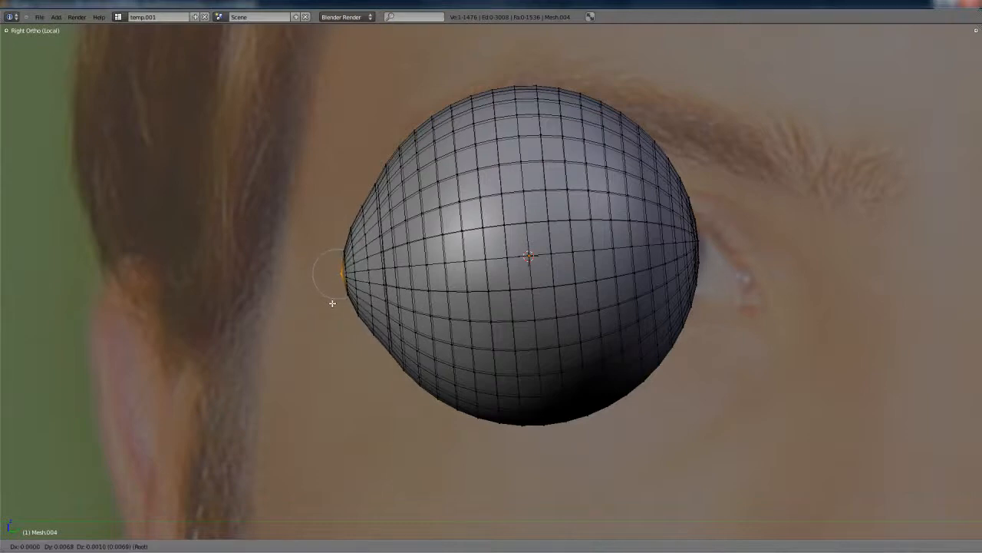
pyautogui.scroll(-5, 336, 302)
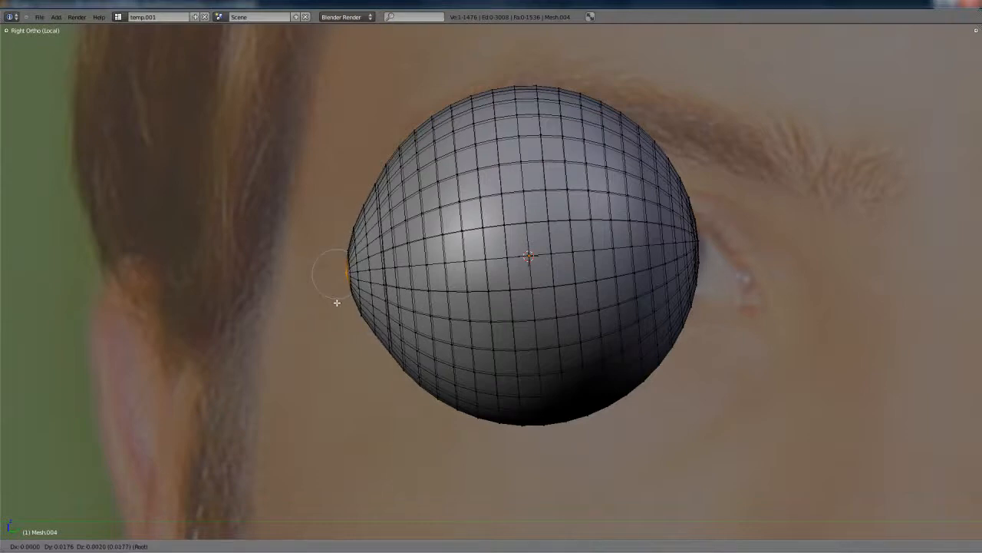
pyautogui.click(335, 301)
# Return to Object Mode, inspect the eyeball's cornea from an angle and leave Local View.
pyautogui.moveTo(336, 281)
pyautogui.mouseDown(button='middle')
pyautogui.moveTo(472, 326)
pyautogui.moveTo(560, 300)
pyautogui.moveTo(434, 307)
pyautogui.moveTo(353, 329)
pyautogui.moveTo(415, 319)
pyautogui.mouseUp(button='middle')
pyautogui.press('Tab')
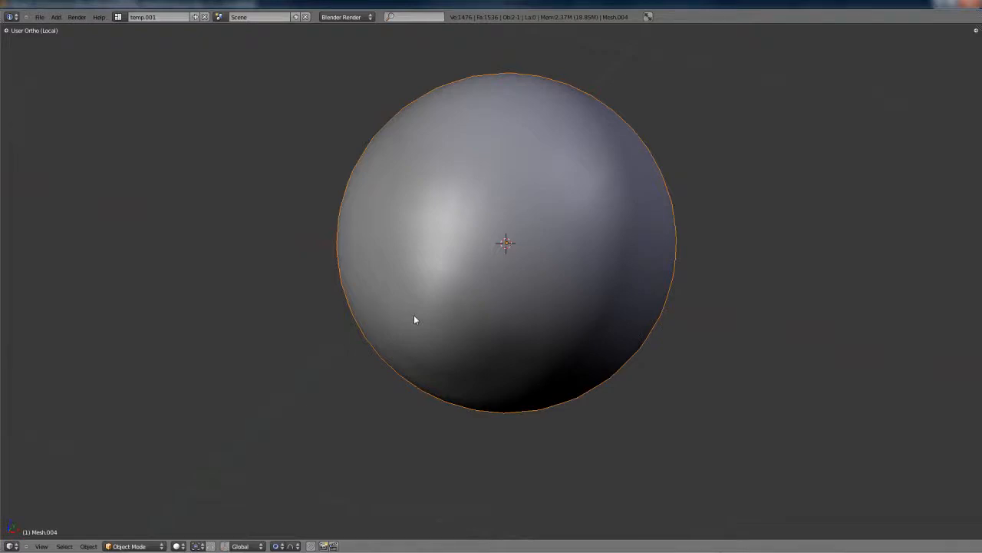
pyautogui.press('KP_Divide')
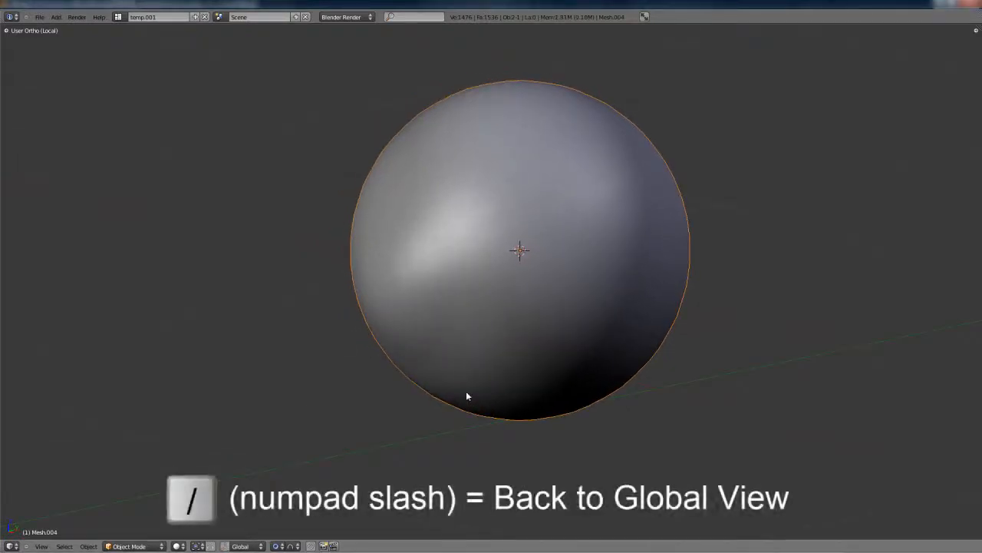
pyautogui.press('KP_Divide')
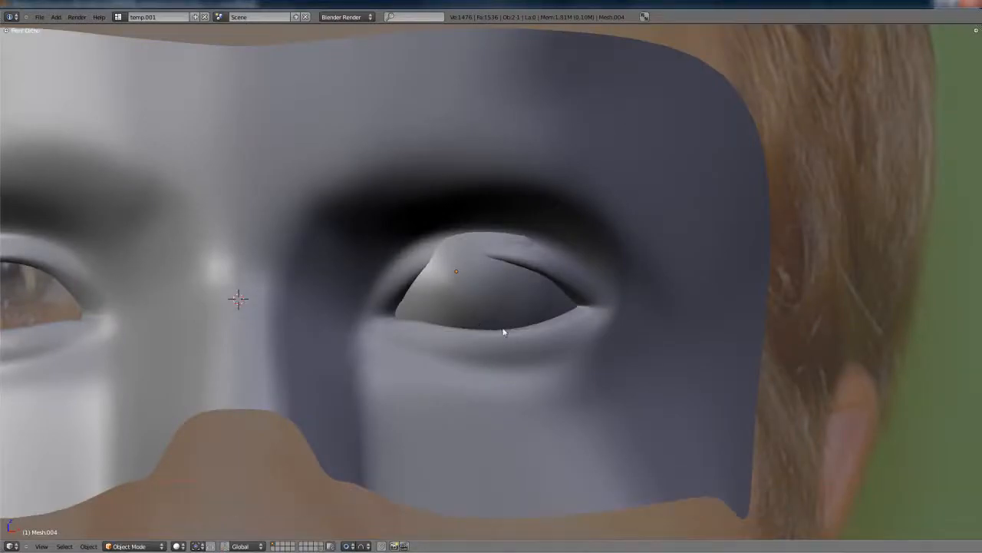
# Free-rotate the eyeball in the front view to aim its iris at the photo, and nudge its position behind the eyelids.
pyautogui.press('z')
pyautogui.scroll(2, 508, 331)
pyautogui.press('r')
pyautogui.press('r')
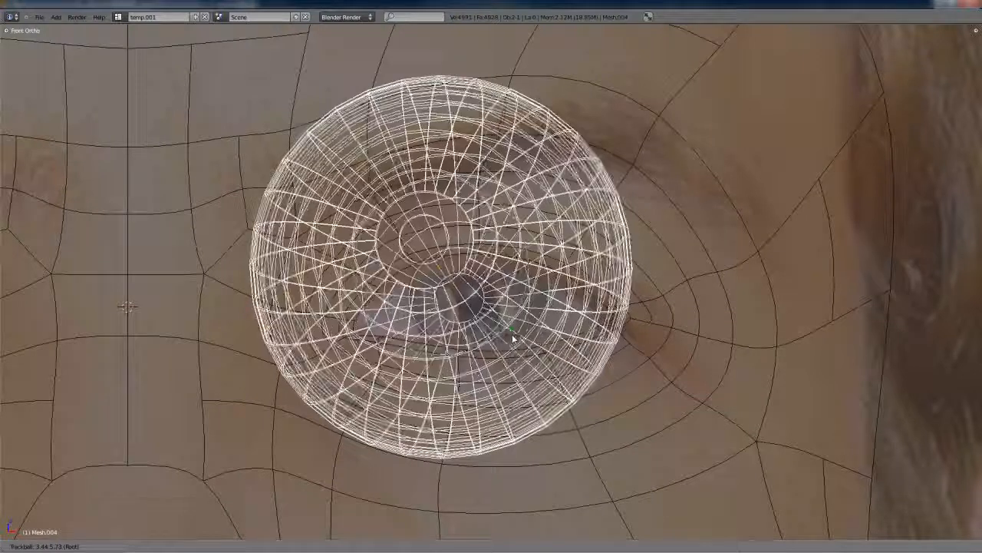
pyautogui.click(512, 336)
pyautogui.press('z')
pyautogui.press('g')
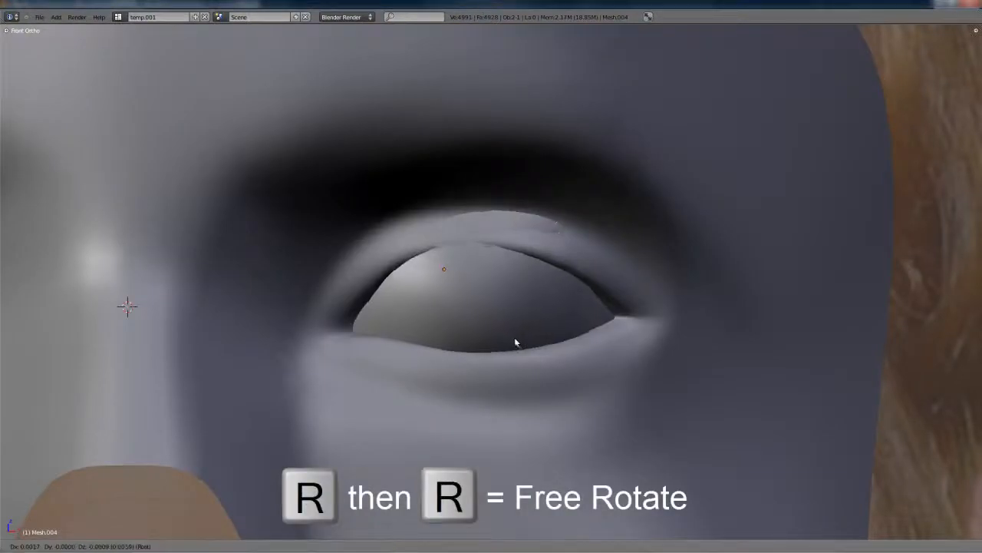
pyautogui.click(519, 355)
# Move the eyeball slightly back along the global Y axis so it sits deeper inside the eyelids.
pyautogui.moveTo(518, 355)
pyautogui.mouseDown(button='middle')
pyautogui.moveTo(530, 358)
pyautogui.moveTo(511, 361)
pyautogui.mouseUp(button='middle')
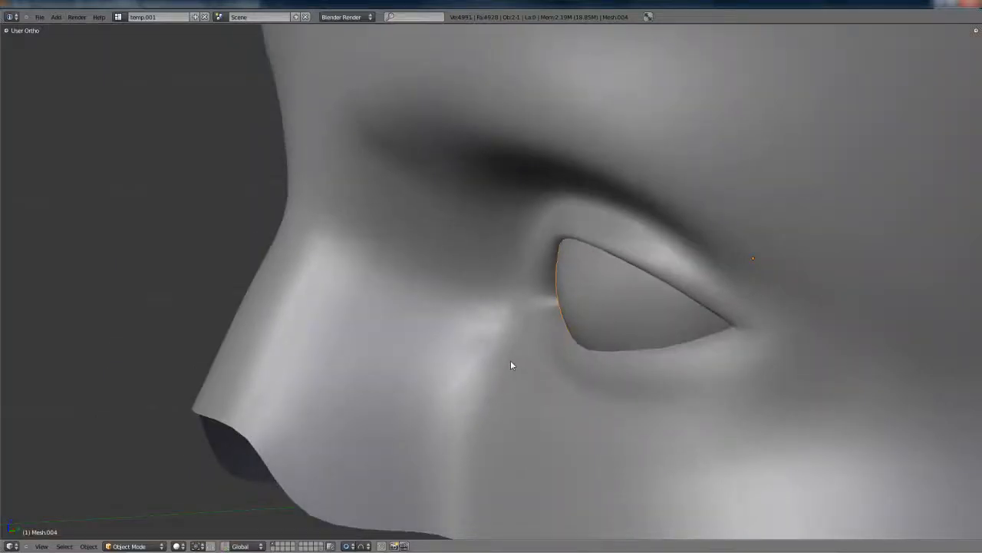
pyautogui.press('g')
pyautogui.press('y')
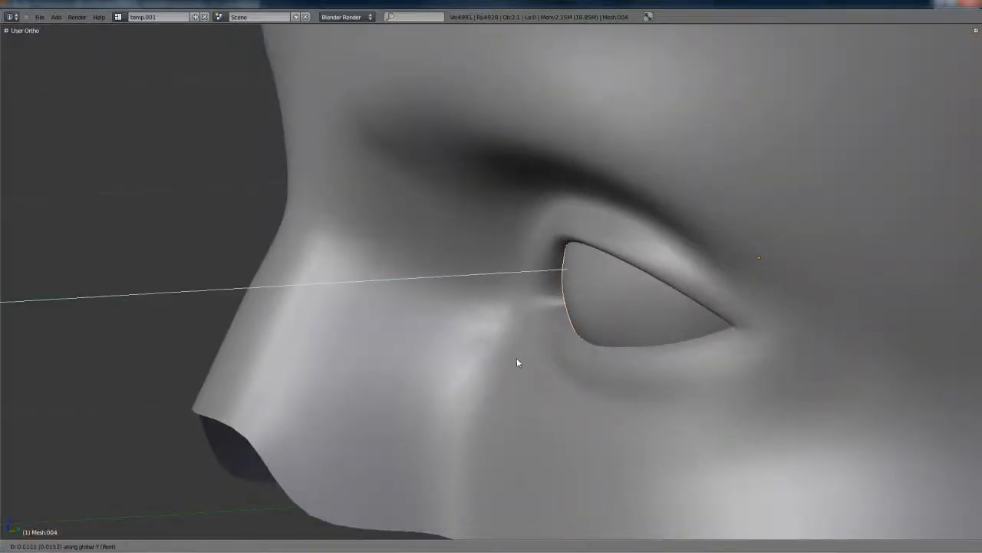
pyautogui.click(516, 360)
# Apply a small free rotation to the eyeball from an angled view and check its fit in the whole mask.
pyautogui.moveTo(504, 358); pyautogui.dragTo(533, 354, button='middle')
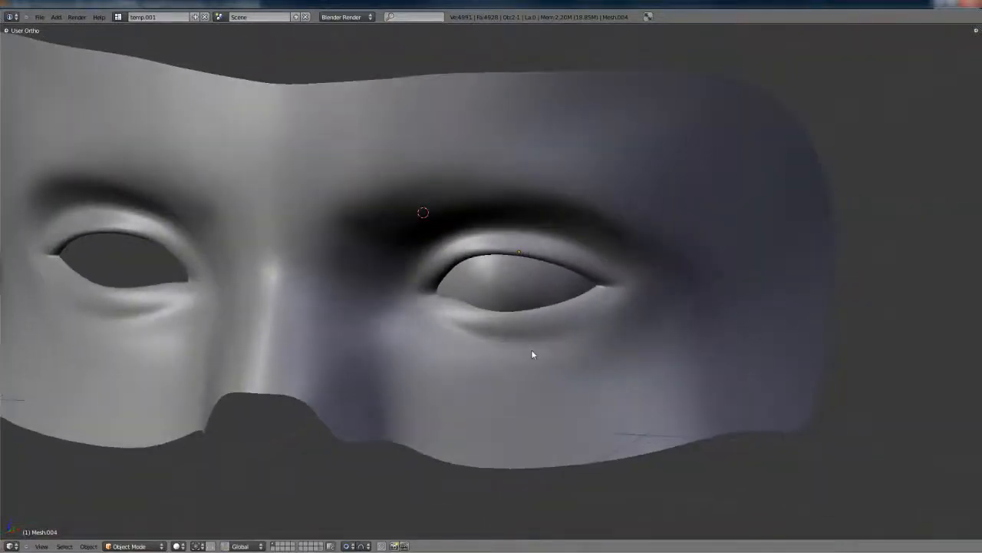
pyautogui.press('r')
pyautogui.press('r')
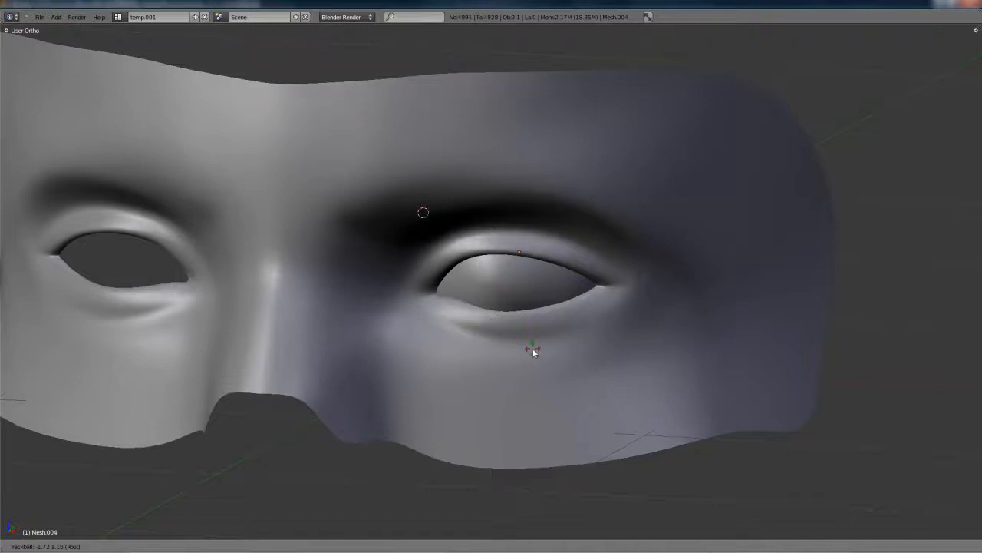
pyautogui.click(533, 349)
pyautogui.scroll(-2, 507, 357)
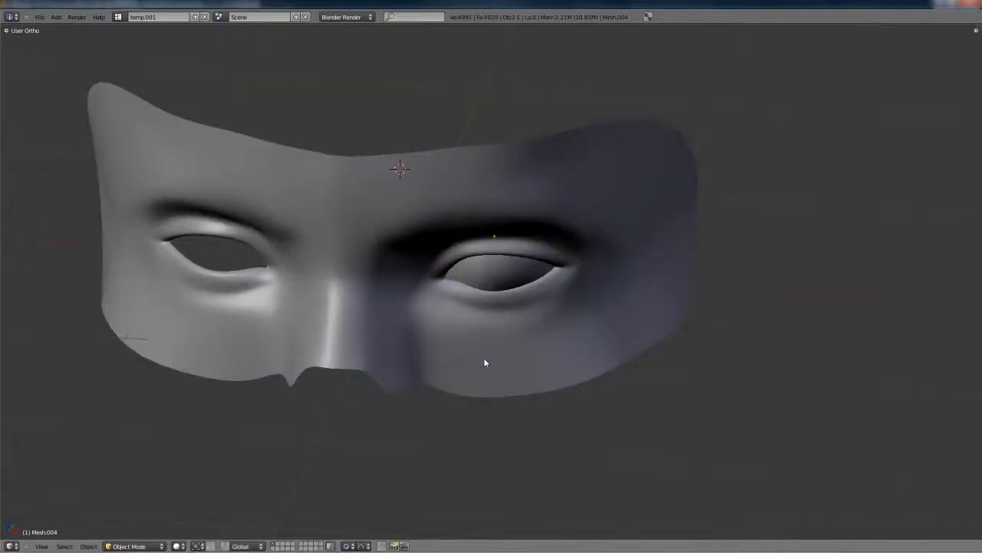
# Add a Mirror modifier to the eyeball and show the viewport in wireframe to examine the eyeball and mask.
pyautogui.hotkey('ctrl', 'Up')
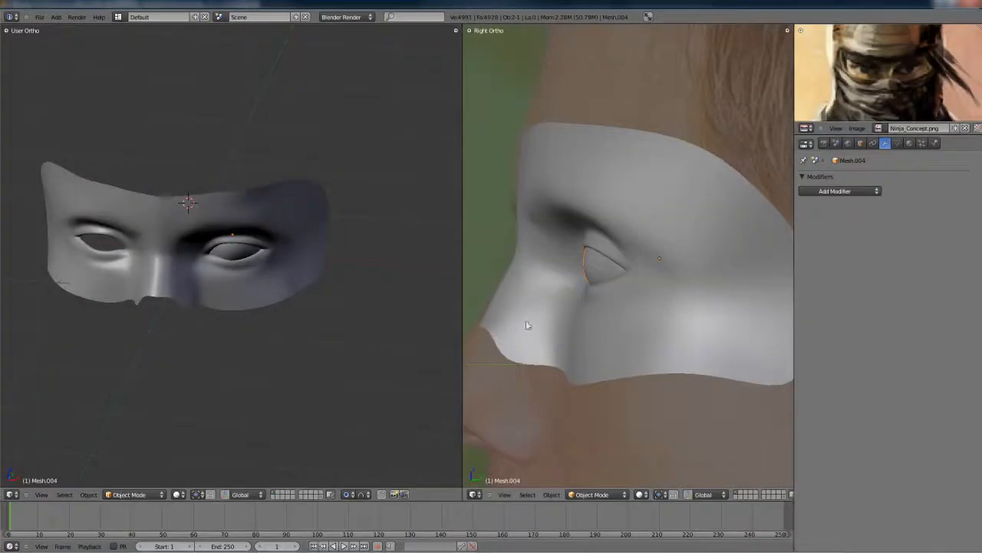
pyautogui.click(829, 192)
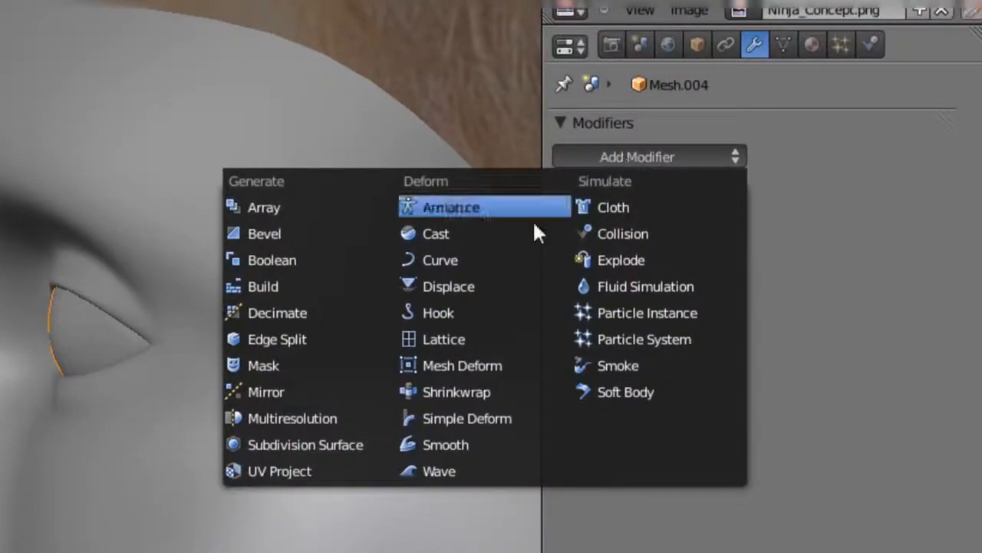
pyautogui.click(284, 385)
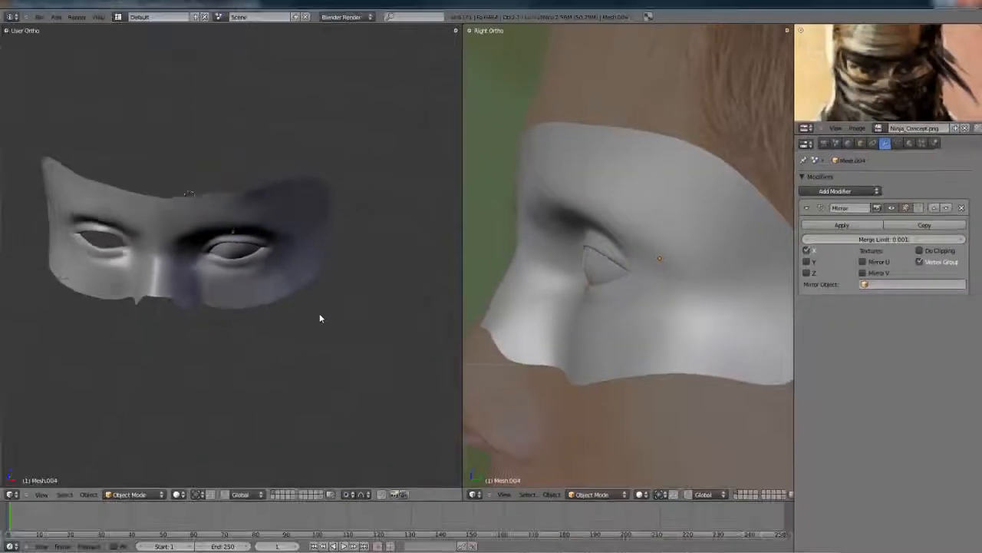
pyautogui.press('z')
pyautogui.moveTo(313, 313); pyautogui.dragTo(315, 324, button='middle')
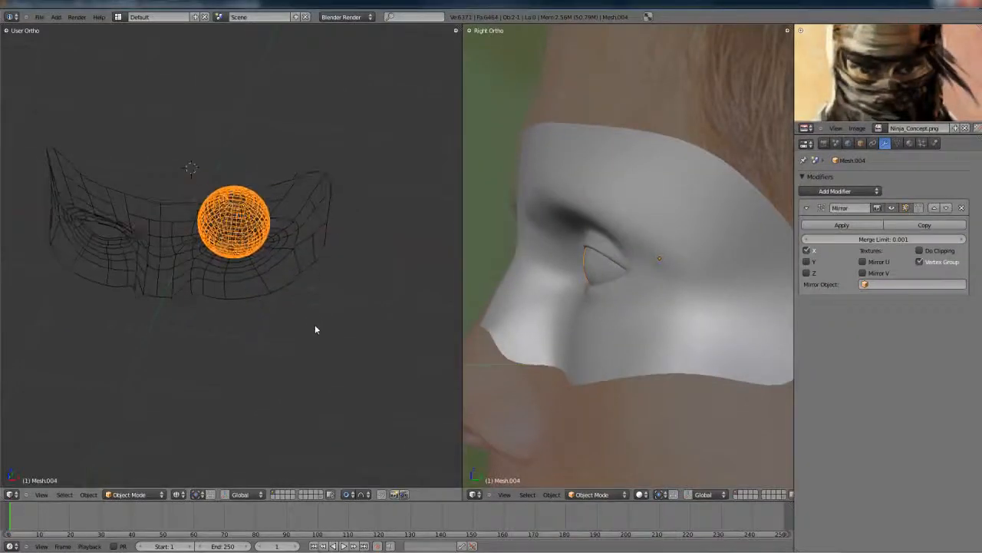
pyautogui.scroll(2, 278, 311)
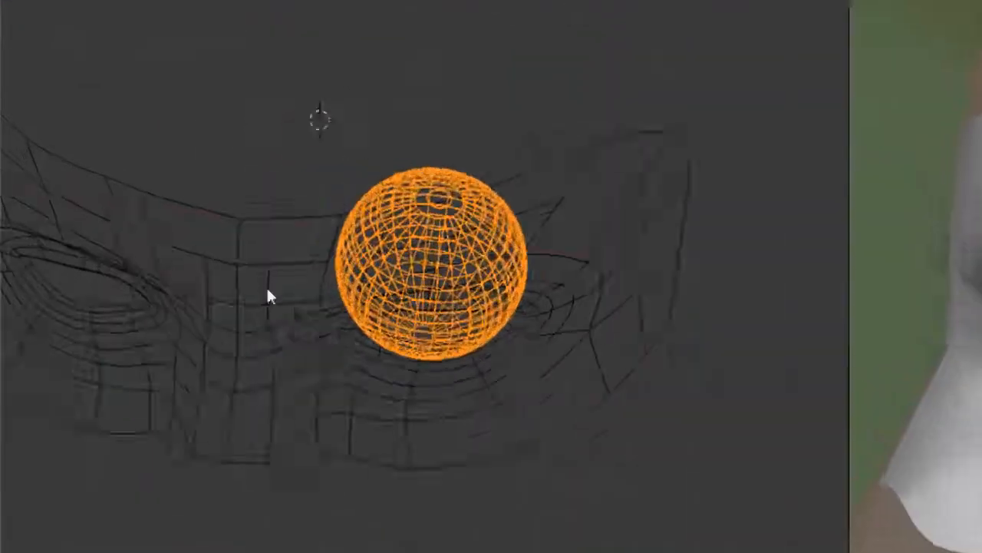
# Set the eyeball's center to the 3D cursor with Center Cursor and inspect the mirrored eyeball in solid shading.
pyautogui.rightClick(141, 224)
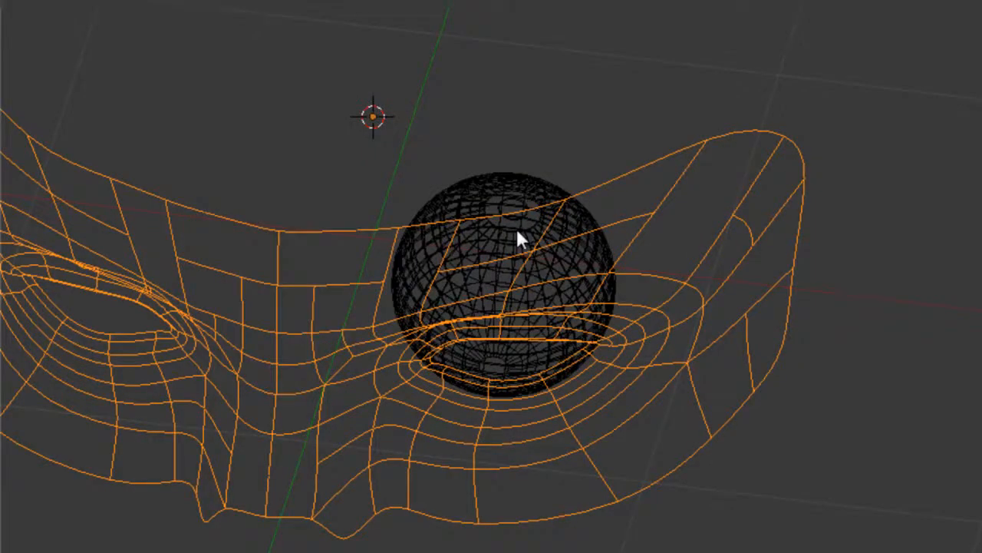
pyautogui.rightClick(476, 232)
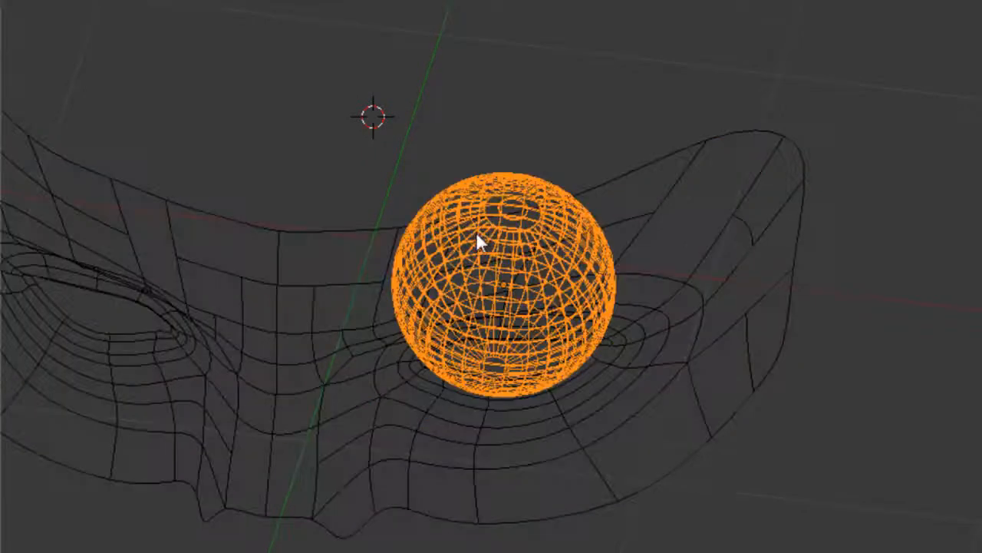
pyautogui.press('space')
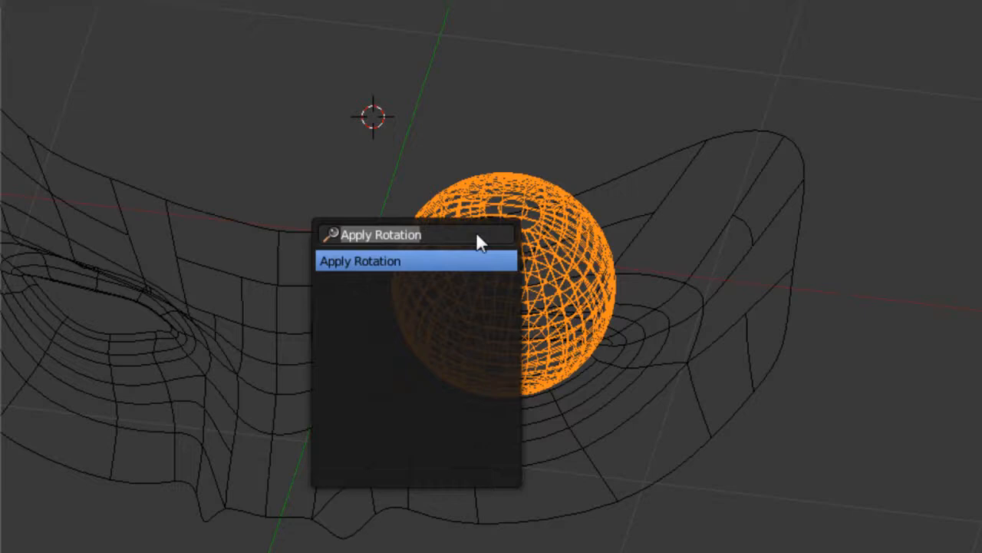
pyautogui.write('center')
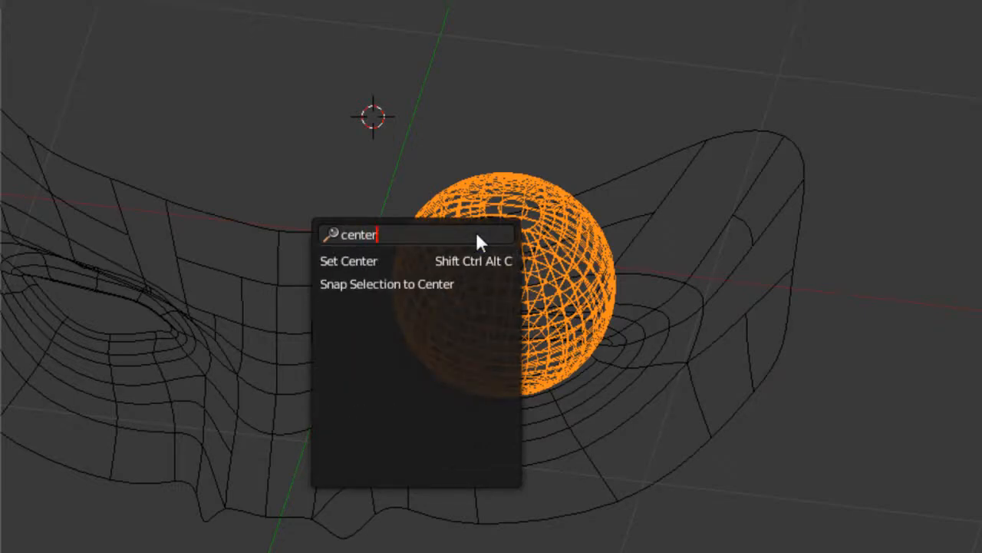
pyautogui.click(401, 265)
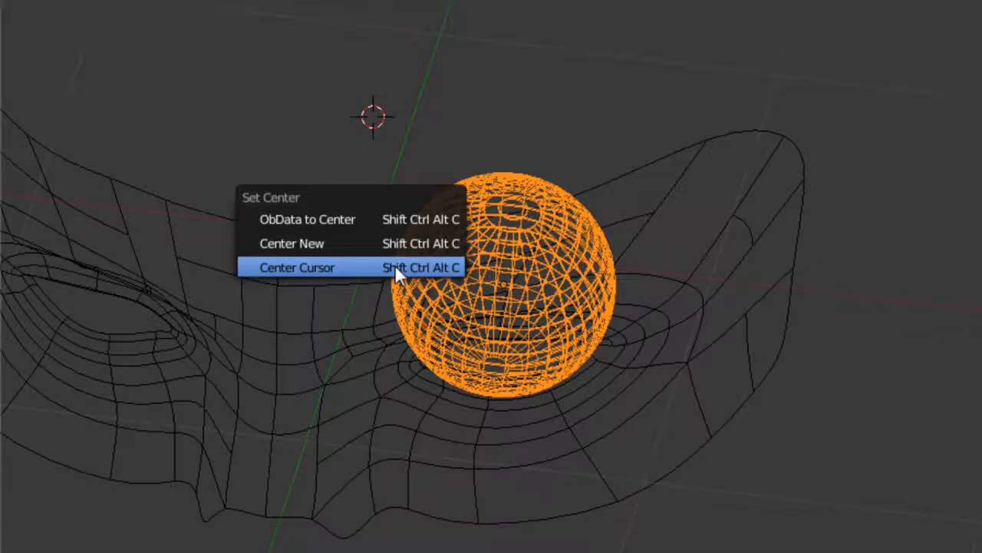
pyautogui.click(395, 264)
pyautogui.keyDown('shift'); pyautogui.moveTo(440, 329); pyautogui.dragTo(537, 380, button='middle'); pyautogui.keyUp('shift')
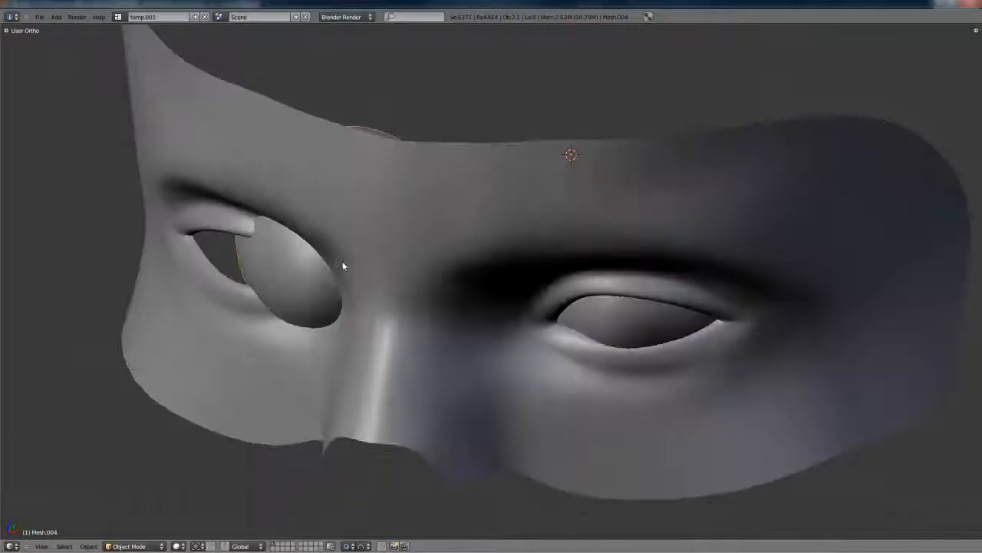
pyautogui.moveTo(342, 265); pyautogui.dragTo(348, 294, button='middle')
# Turn on the Axis display for the eyeball and examine the orientation of its local axes.
pyautogui.hotkey('ctrl', 'Up')
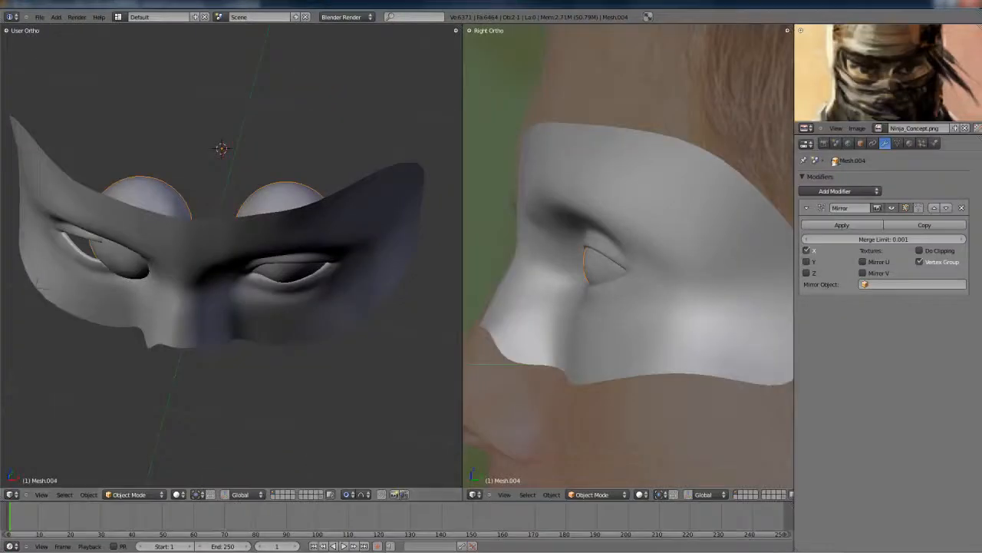
pyautogui.click(860, 143)
pyautogui.click(806, 414)
pyautogui.moveTo(248, 227); pyautogui.dragTo(184, 243, button='middle')
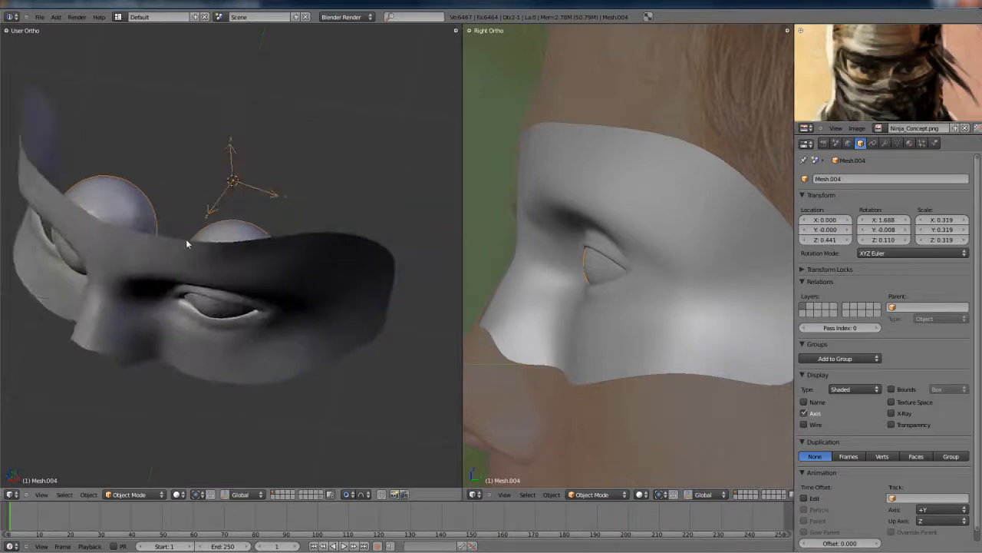
pyautogui.hotkey('ctrl', 'Up')
pyautogui.scroll(5, 295, 236)
pyautogui.keyDown('shift'); pyautogui.moveTo(269, 368); pyautogui.dragTo(313, 362, button='middle'); pyautogui.keyUp('shift')
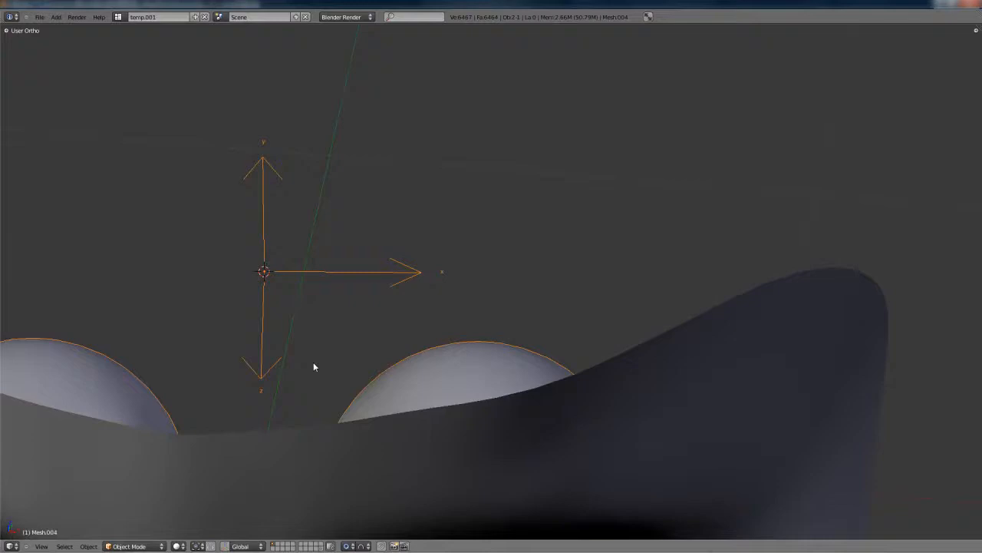
pyautogui.scroll(-5, 313, 362)
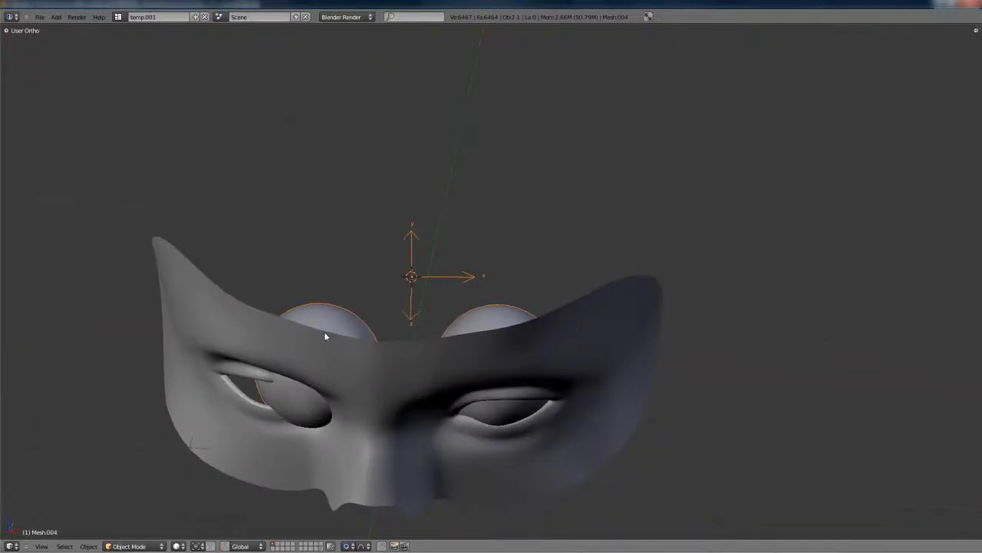
# Apply the eyeball's rotation and check how both eyes sit behind the eyelids.
pyautogui.press('space')
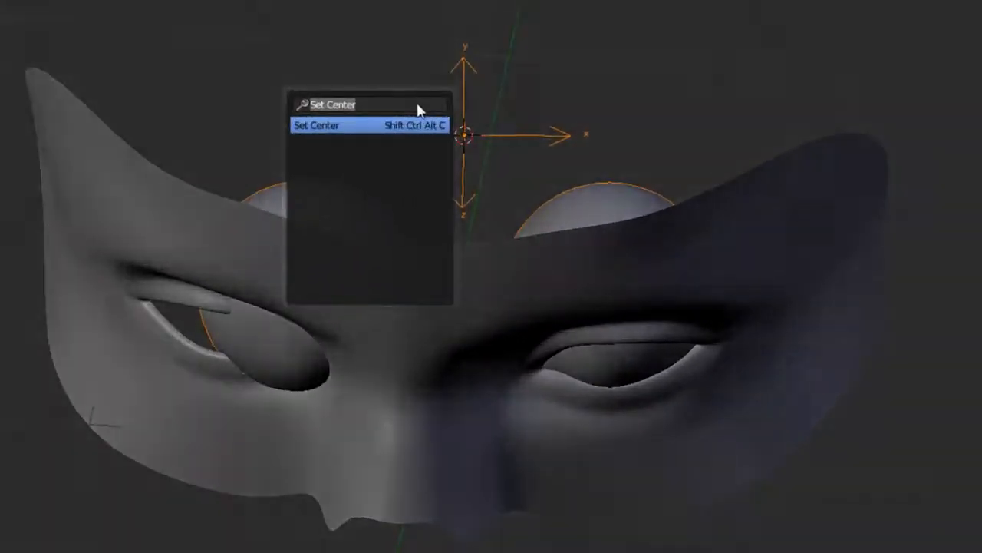
pyautogui.write('rotation')
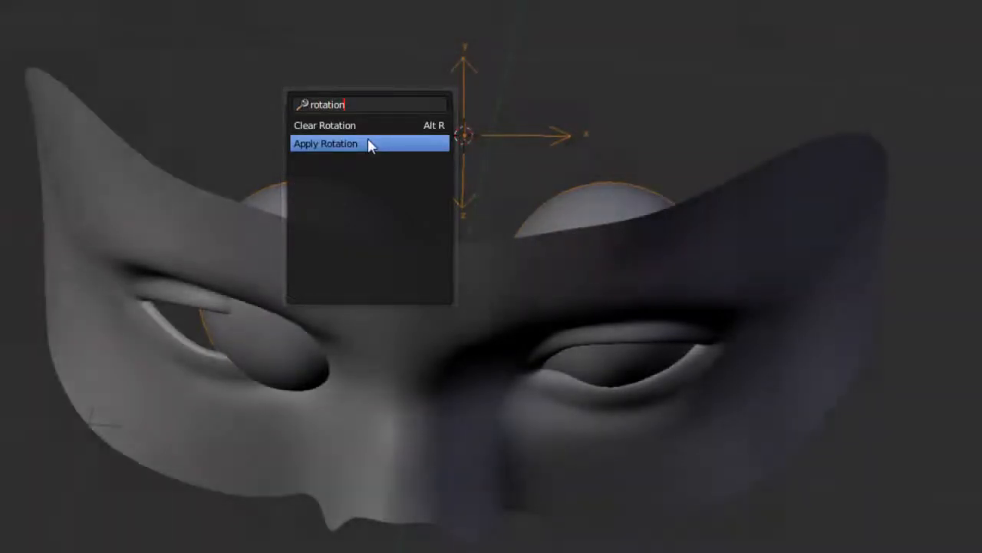
pyautogui.click(369, 144)
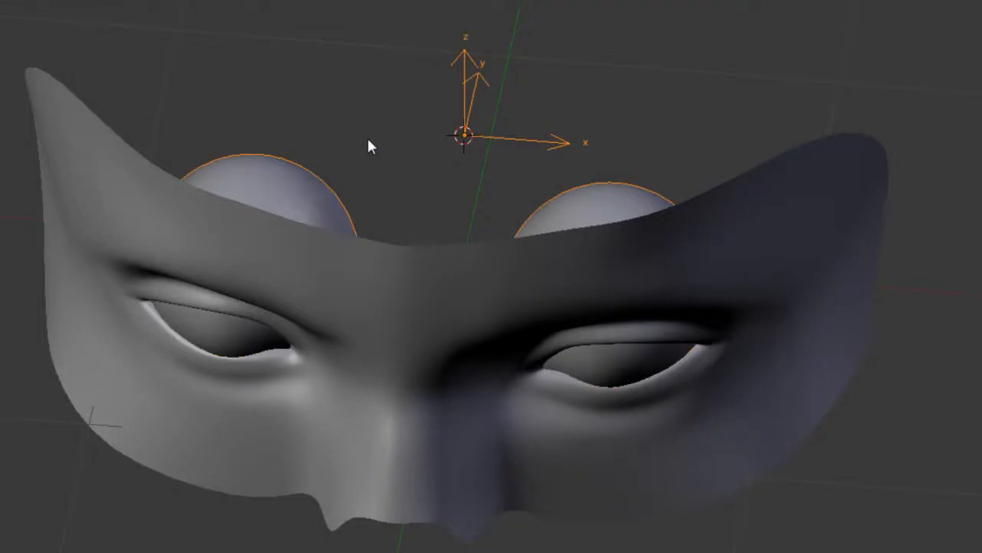
pyautogui.moveTo(367, 134); pyautogui.dragTo(386, 207, button='middle')
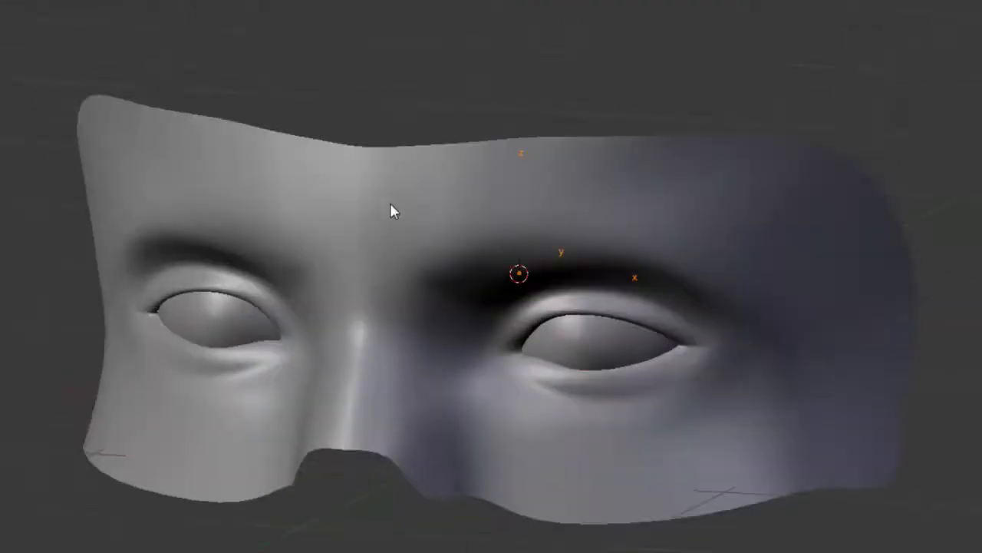
# Turn off the eyeball's Axis display and inspect both eyes in the enlarged viewport.
pyautogui.keyDown('shift'); pyautogui.moveTo(412, 114); pyautogui.dragTo(429, 47, button='middle'); pyautogui.keyUp('shift')
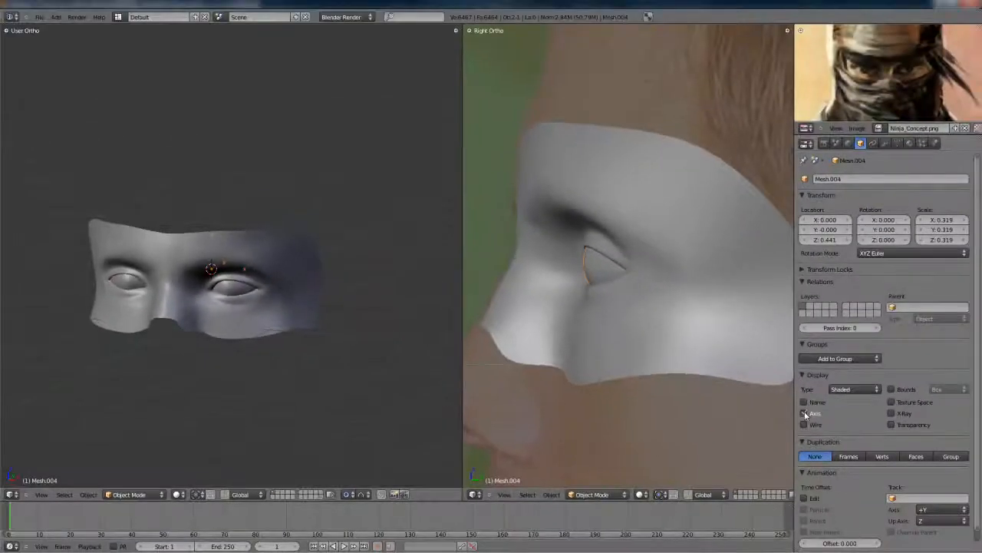
pyautogui.hotkey('ctrl', 'Up')
pyautogui.moveTo(333, 458); pyautogui.dragTo(427, 354, button='middle')
pyautogui.scroll(1, 419, 297)
pyautogui.keyDown('shift'); pyautogui.moveTo(420, 300); pyautogui.dragTo(460, 346, button='middle'); pyautogui.keyUp('shift')
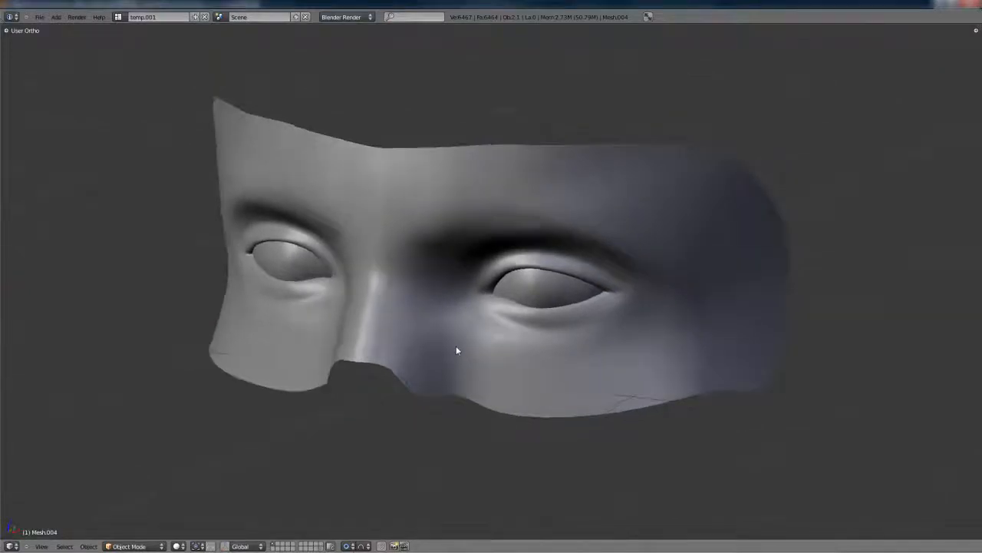
# Examine the eyeball mesh in Edit Mode, return to Object Mode and deselect everything.
pyautogui.press('z')
pyautogui.press('z')
pyautogui.press('Tab')
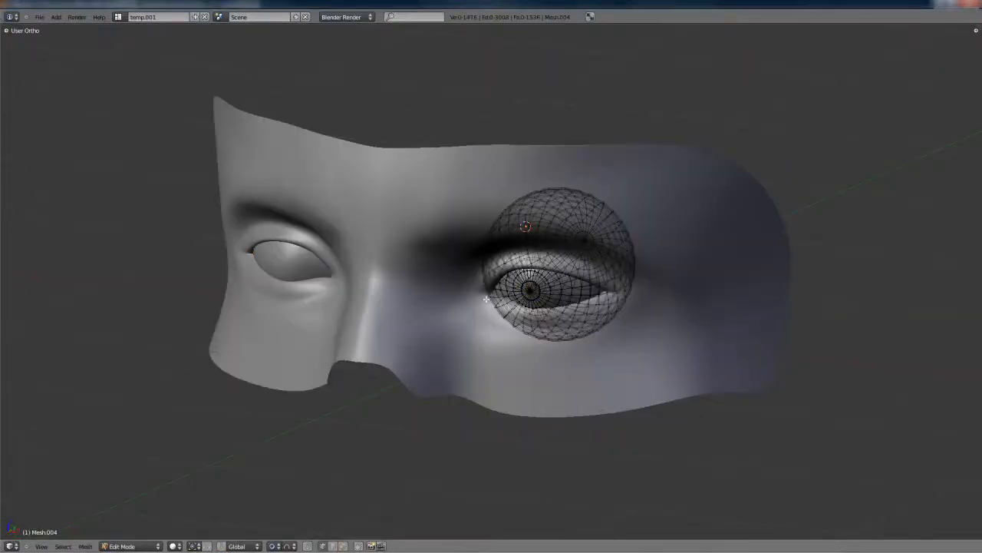
pyautogui.press('a')
pyautogui.press('a')
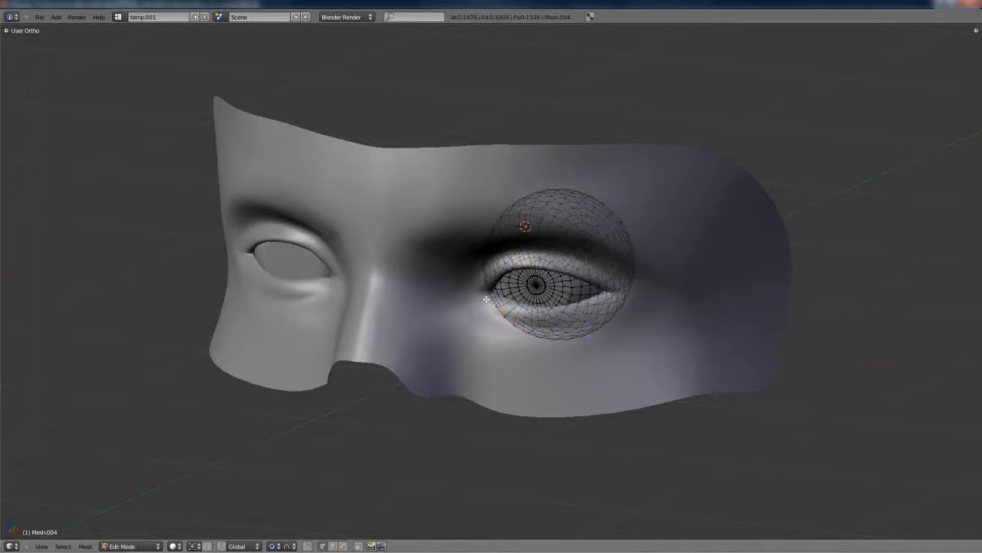
pyautogui.moveTo(485, 299)
pyautogui.mouseDown(button='middle')
pyautogui.moveTo(579, 283)
pyautogui.moveTo(485, 304)
pyautogui.mouseUp(button='middle')
pyautogui.press('Tab')
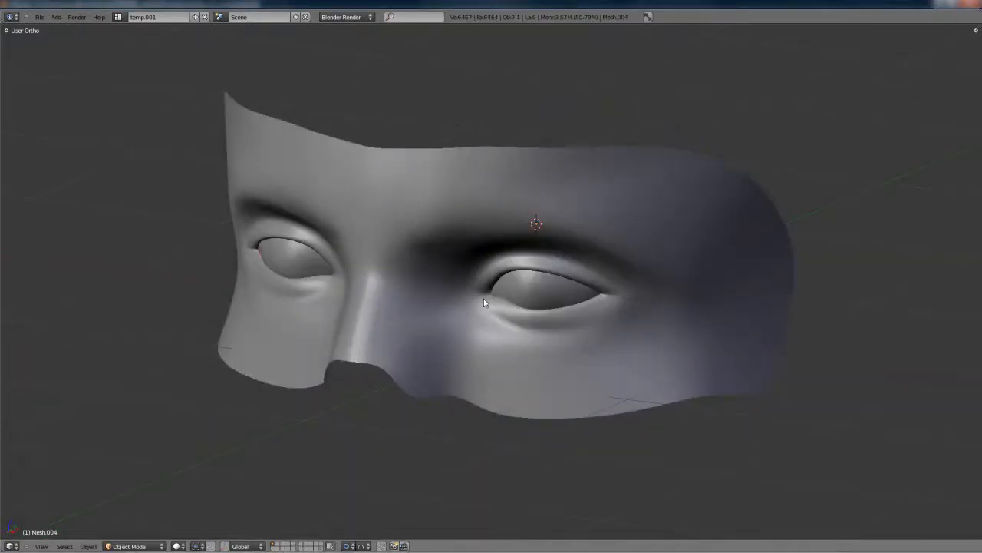
pyautogui.press('a')
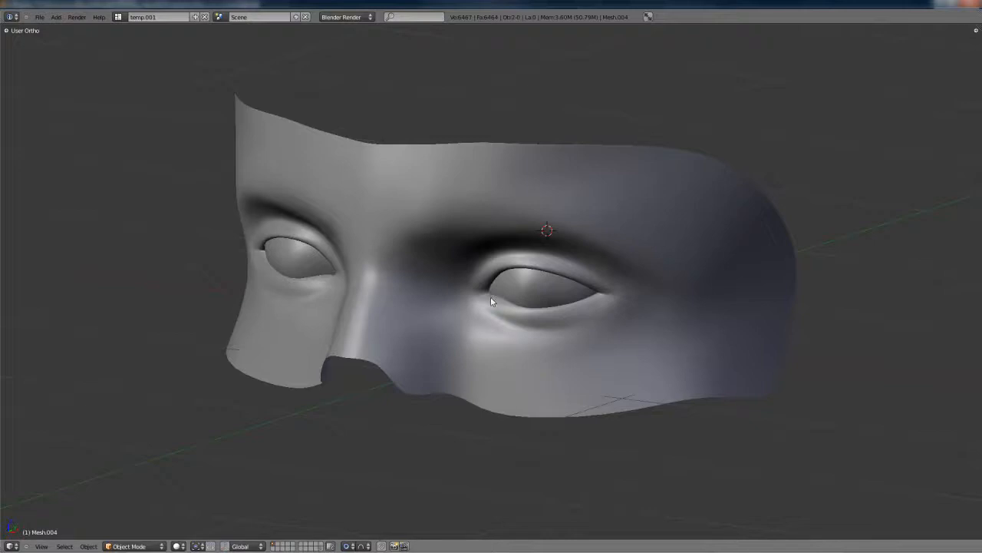